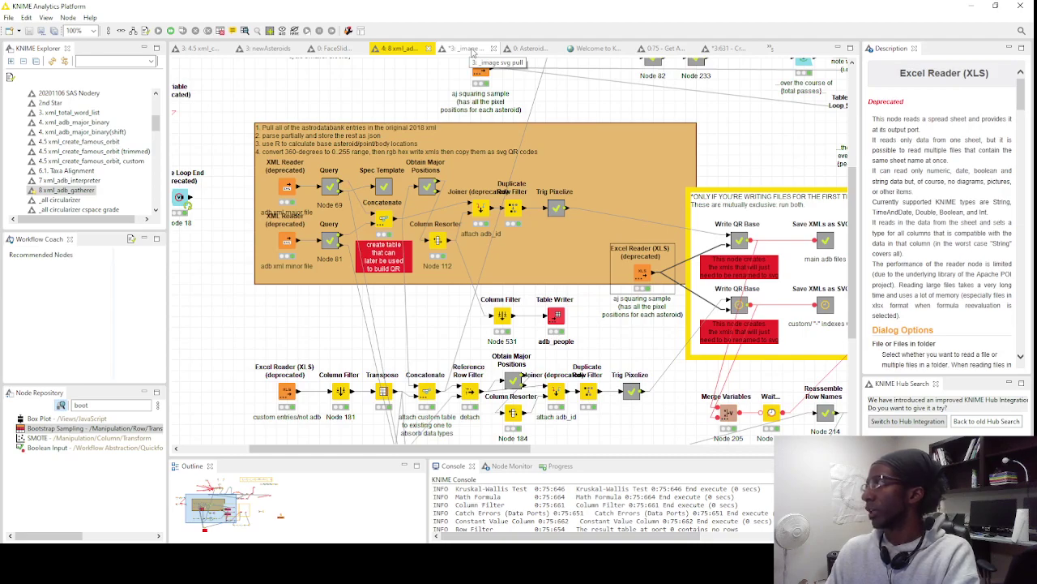
Open the _image svg pull workflow and inspect the Images output of the Image Reader (Table) node, closing the table when done
{"action": "left_click", "coordinate": [470, 49]}
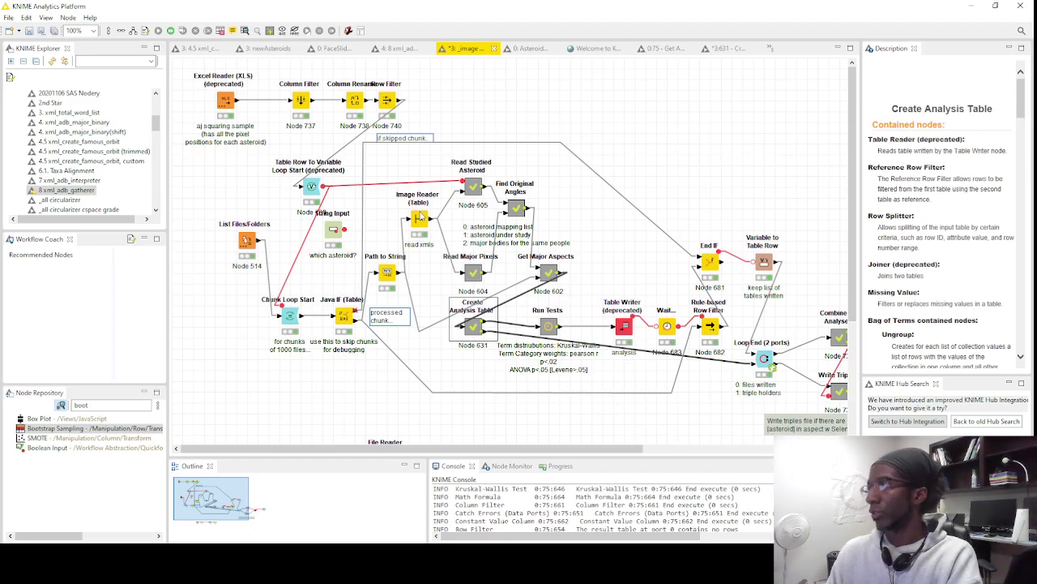
{"action": "right_click", "coordinate": [421, 218]}
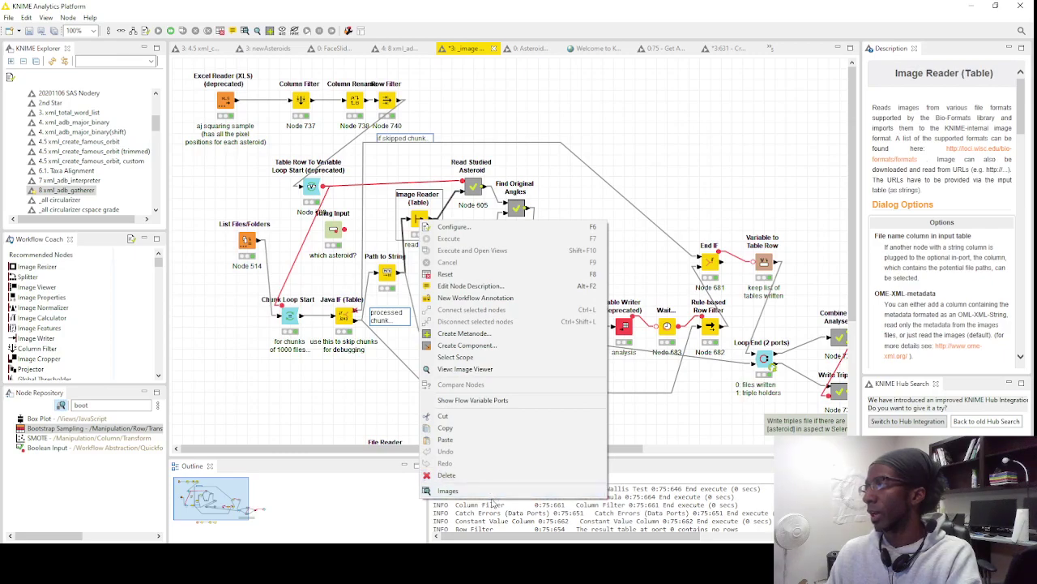
{"action": "left_click", "coordinate": [487, 492]}
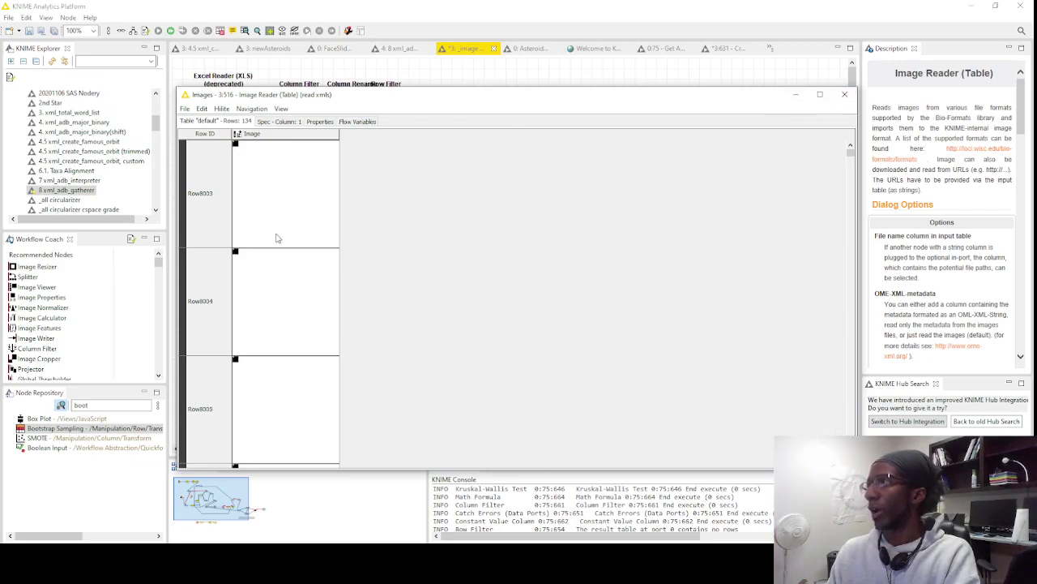
{"action": "scroll", "coordinate": [278, 238], "scroll_direction": "down", "scroll_amount": 2}
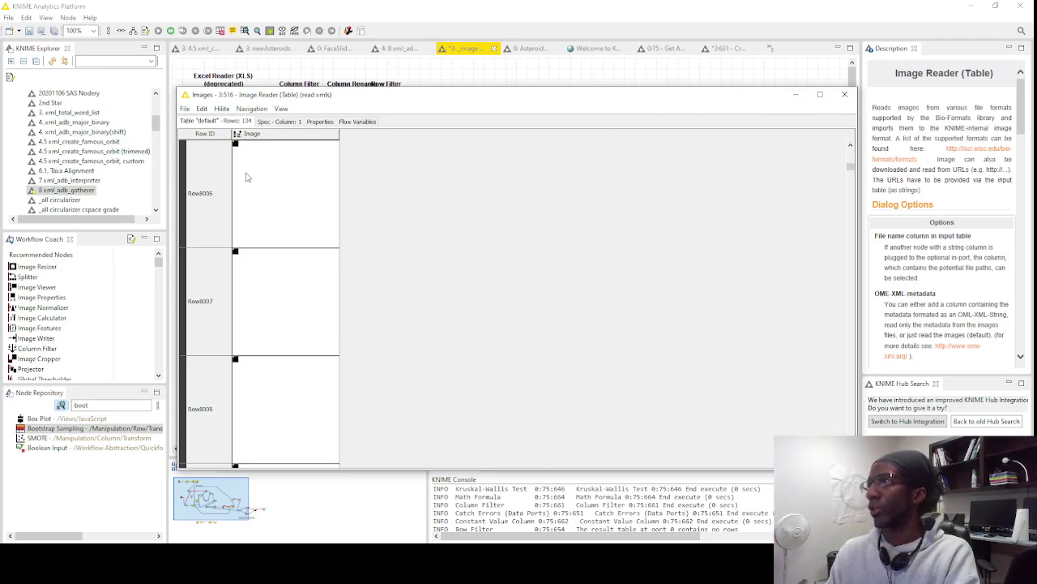
{"action": "left_click", "coordinate": [843, 94]}
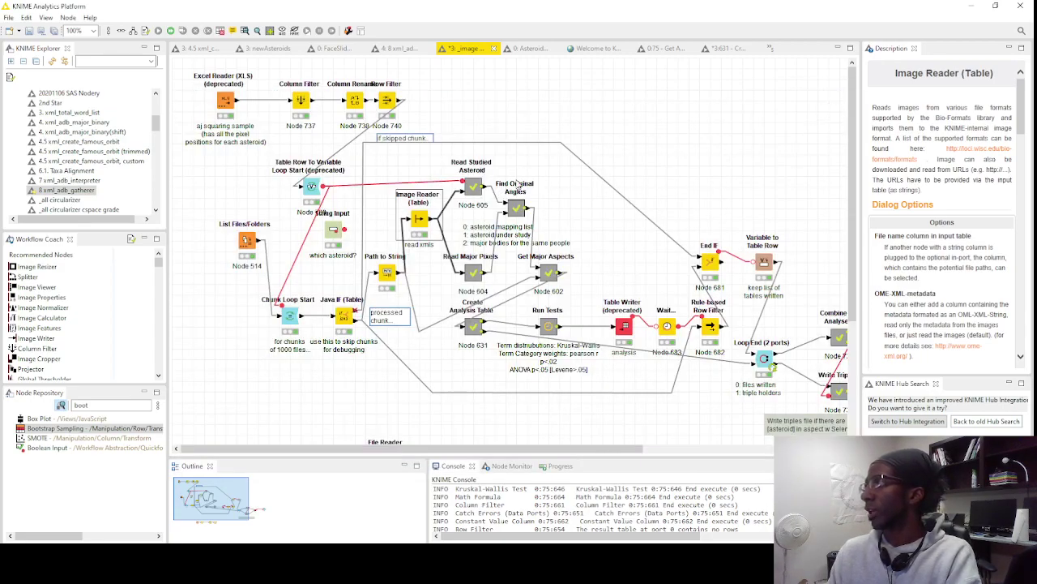
Select the group of metanodes from Read Studied Asteroid through Run Tests in the workflow
{"action": "left_click", "coordinate": [571, 198]}
{"action": "left_click_drag", "start_coordinate": [574, 174], "coordinate": [470, 365]}
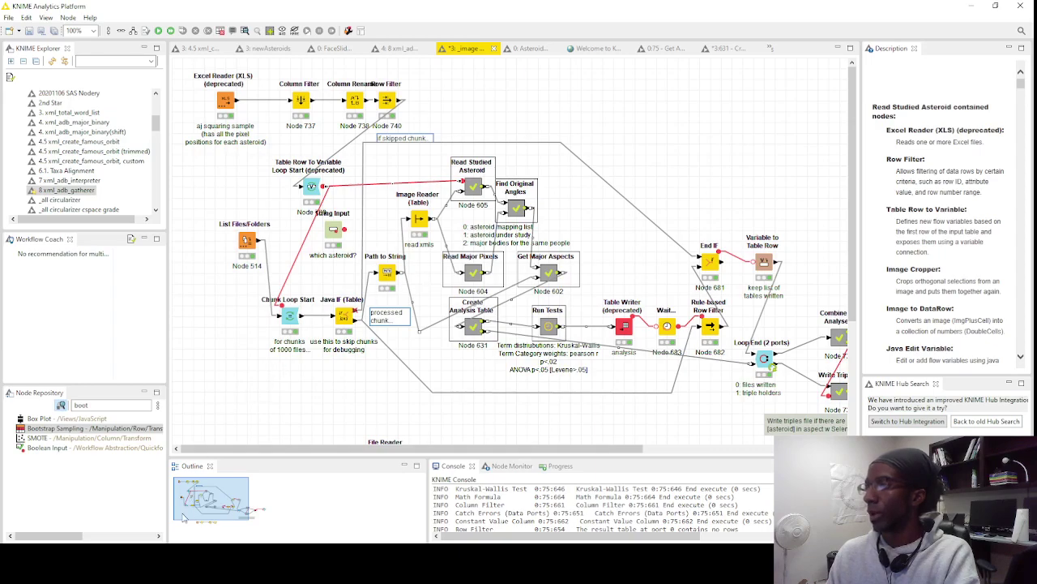
Switch to the new_interps_PLUS2.xlsx workbook in Excel and find the rows for the asteroid Paulina
{"action": "mouse_move", "coordinate": [233, 560]}
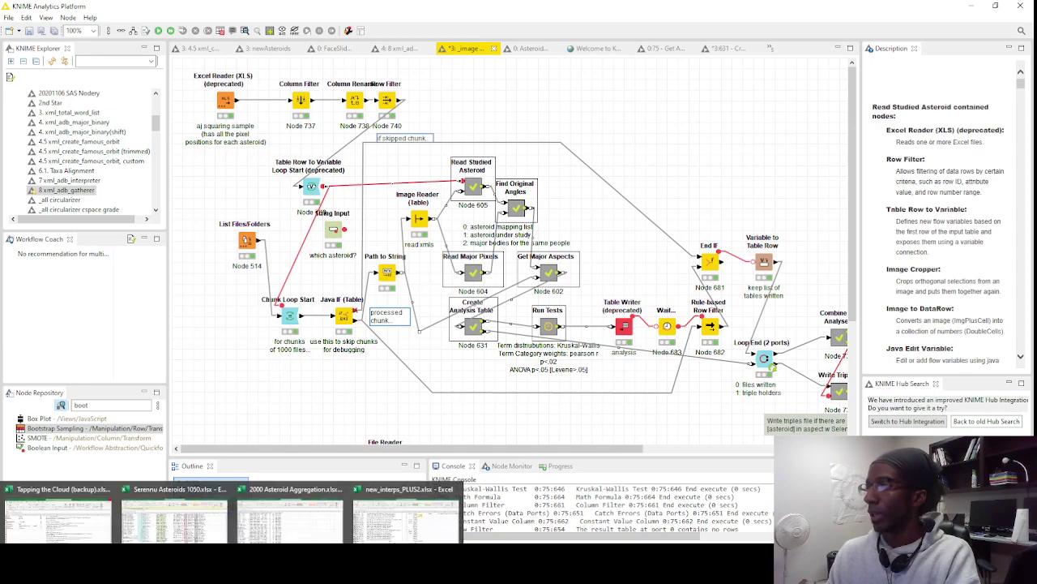
{"action": "left_click", "coordinate": [174, 519]}
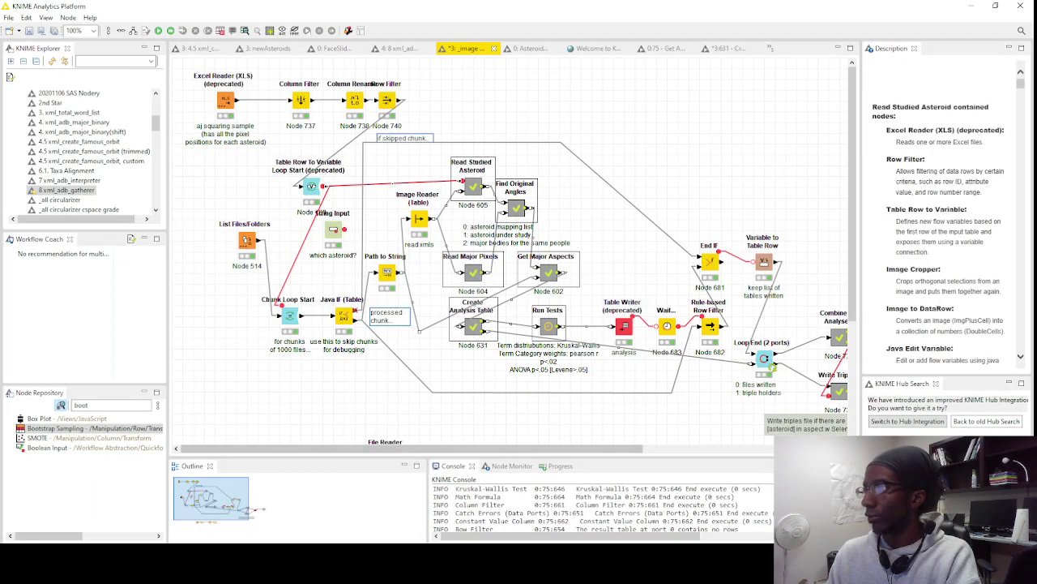
{"action": "mouse_move", "coordinate": [232, 563]}
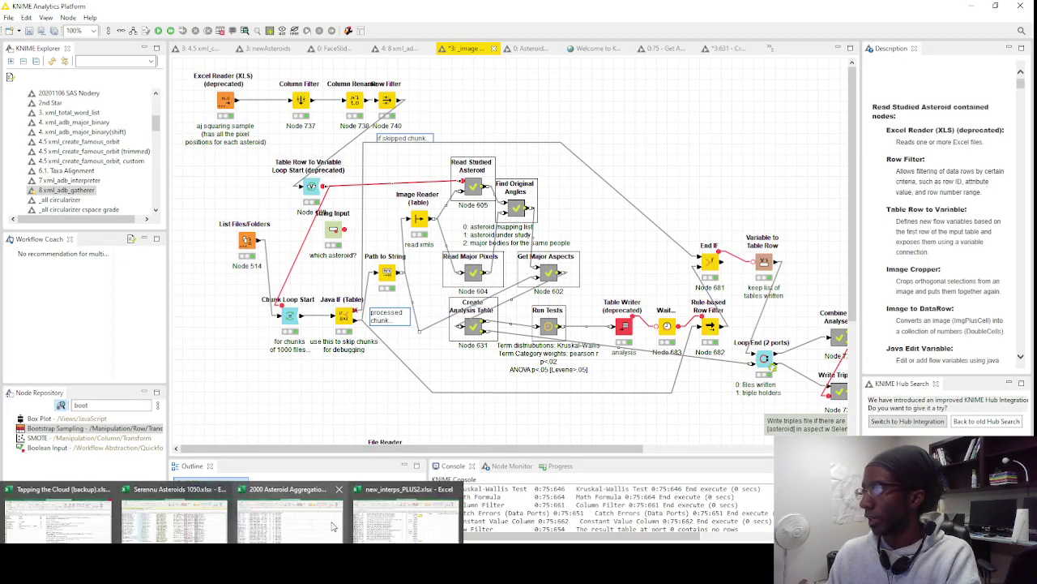
{"action": "left_click", "coordinate": [406, 531]}
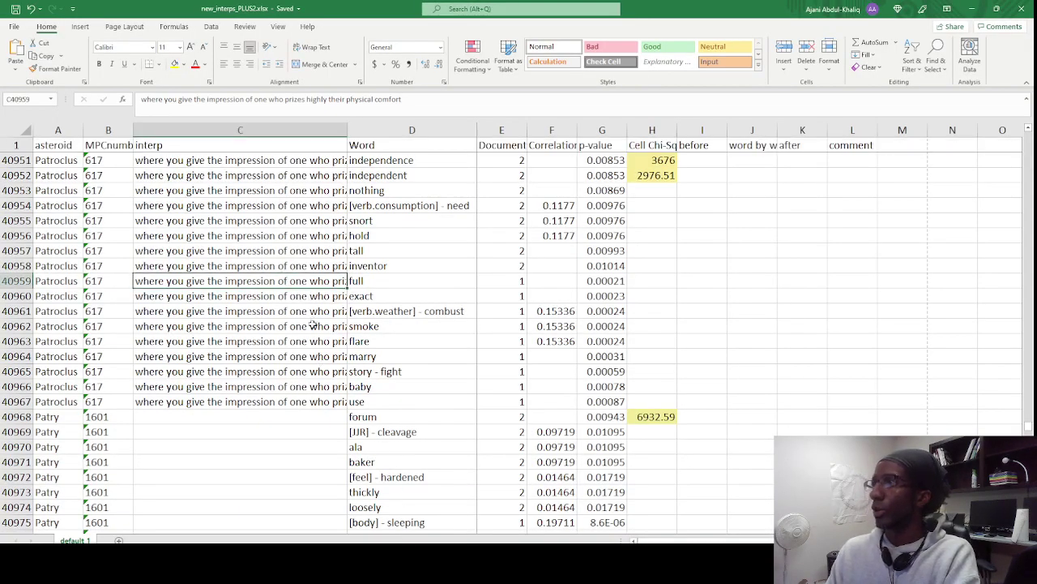
{"action": "left_click", "coordinate": [293, 369]}
{"action": "scroll", "coordinate": [293, 370], "scroll_direction": "down", "scroll_amount": 5}
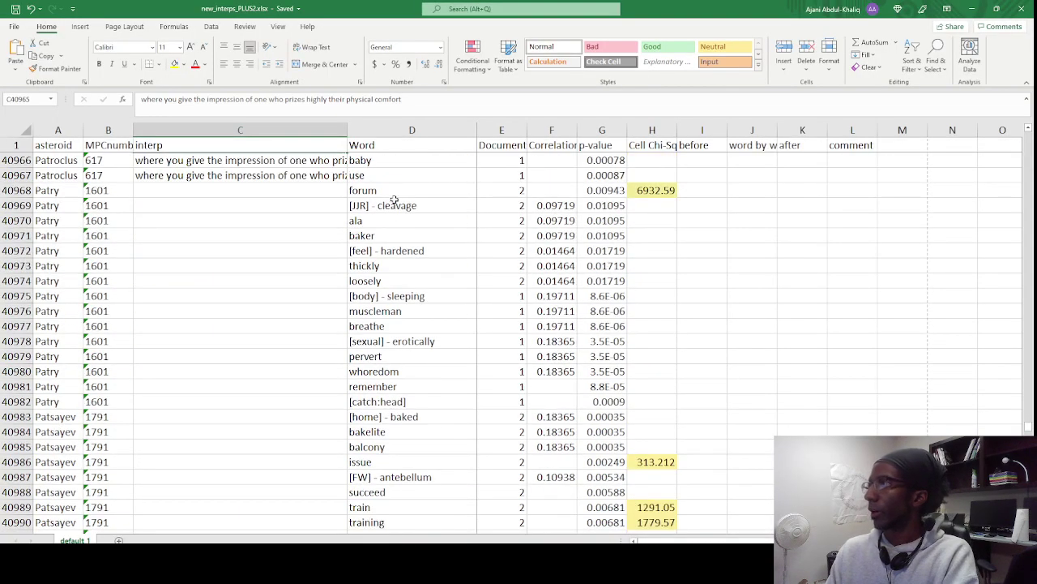
{"action": "scroll", "coordinate": [397, 183], "scroll_direction": "down", "scroll_amount": 11}
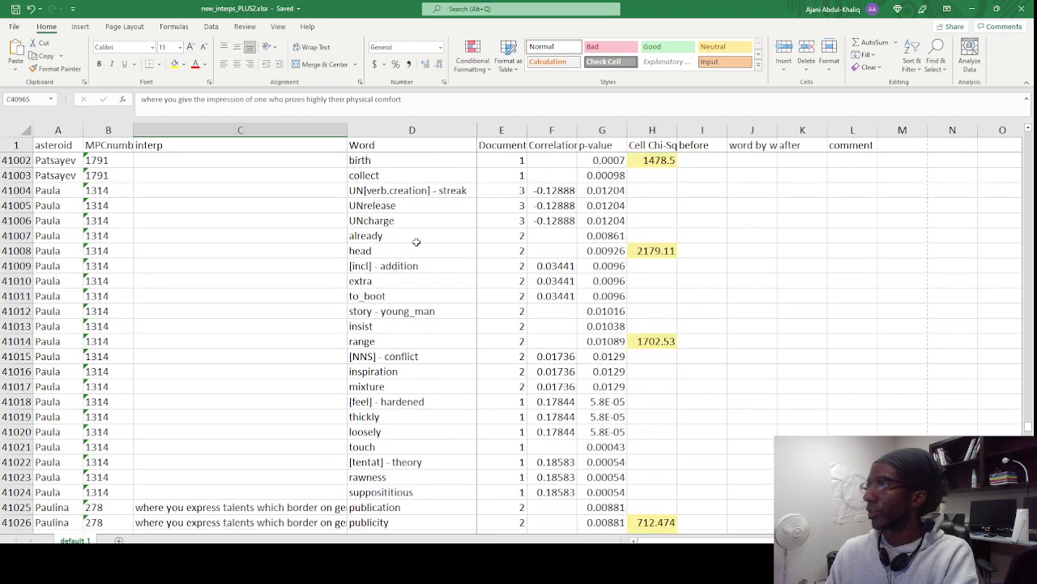
{"action": "scroll", "coordinate": [409, 243], "scroll_direction": "down", "scroll_amount": 1}
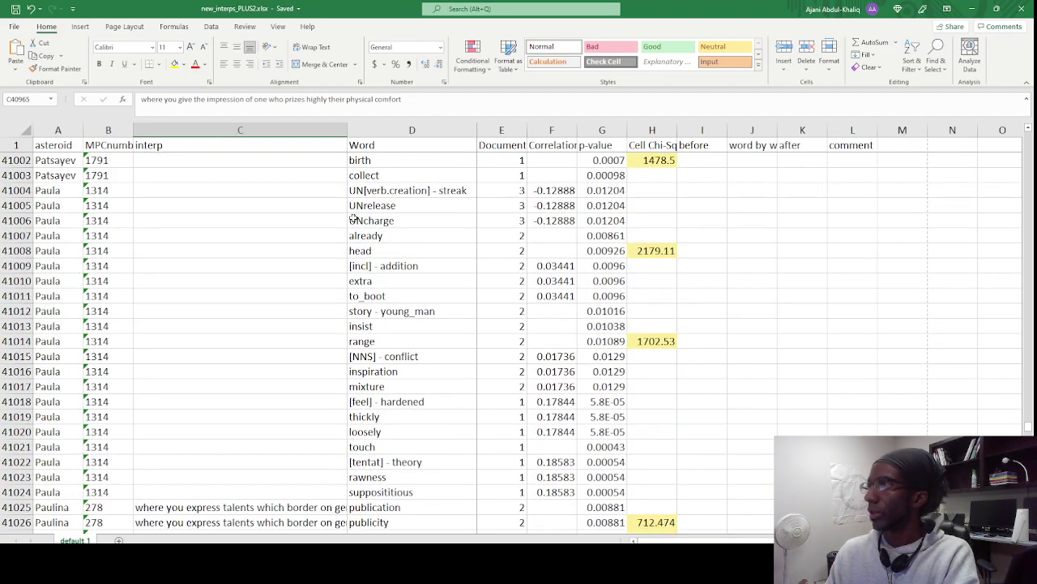
{"action": "scroll", "coordinate": [385, 245], "scroll_direction": "down", "scroll_amount": 4}
{"action": "scroll", "coordinate": [388, 260], "scroll_direction": "down", "scroll_amount": 4}
{"action": "scroll", "coordinate": [388, 260], "scroll_direction": "up", "scroll_amount": 1}
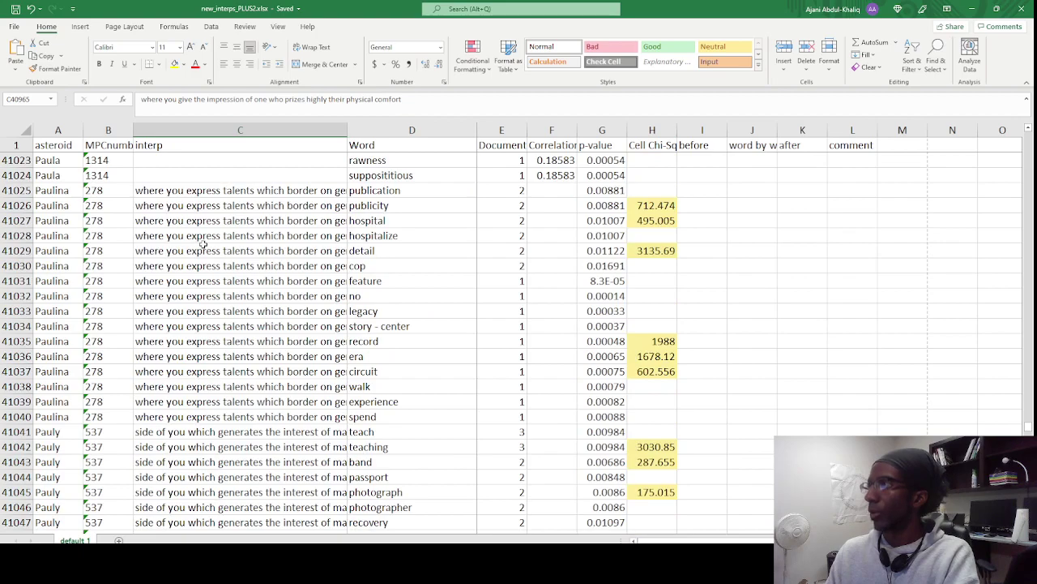
Read Paulina's interp text in row 41025, and highlight the words publication and publicity and their Document values
{"action": "left_click", "coordinate": [227, 190]}
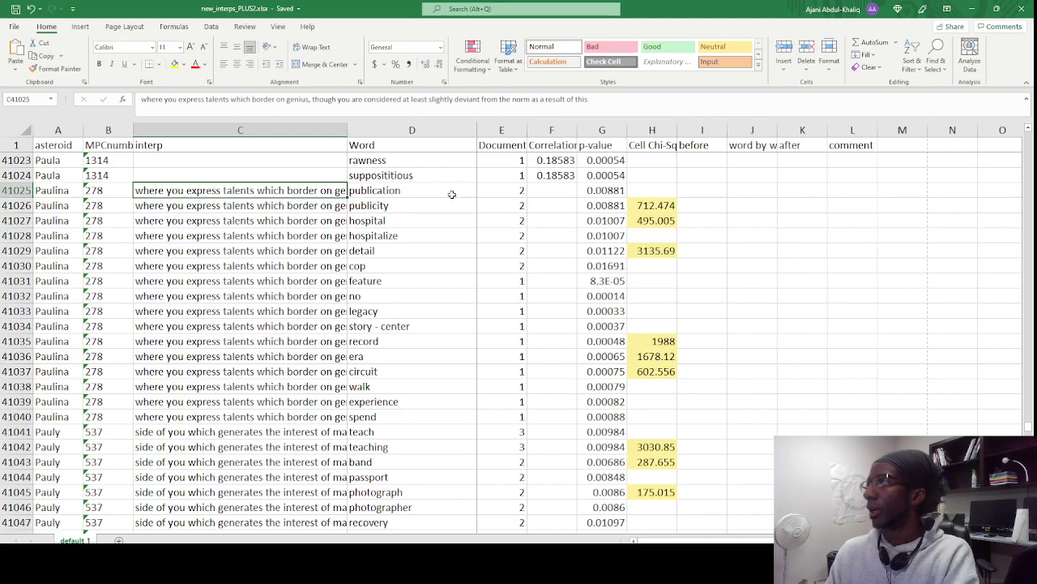
{"action": "left_click_drag", "start_coordinate": [390, 191], "coordinate": [403, 204]}
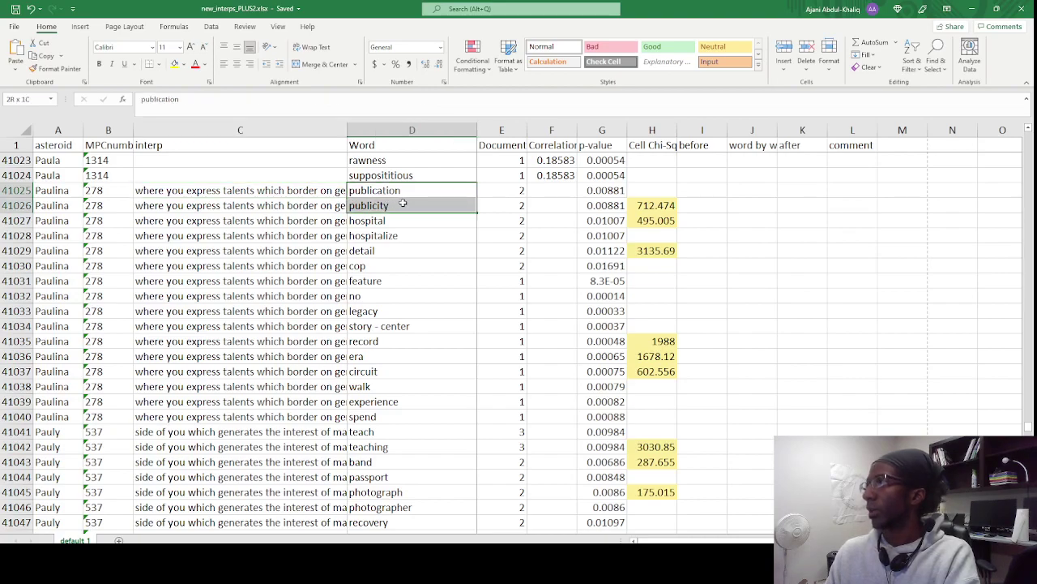
{"action": "left_click_drag", "start_coordinate": [518, 191], "coordinate": [514, 208]}
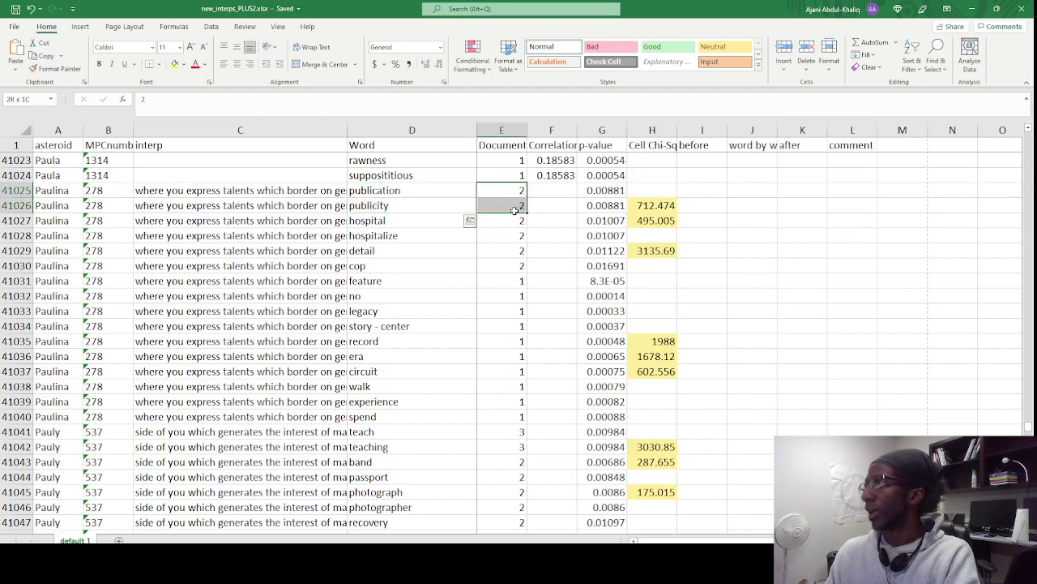
{"action": "key", "text": "ctrl+shift+Up"}
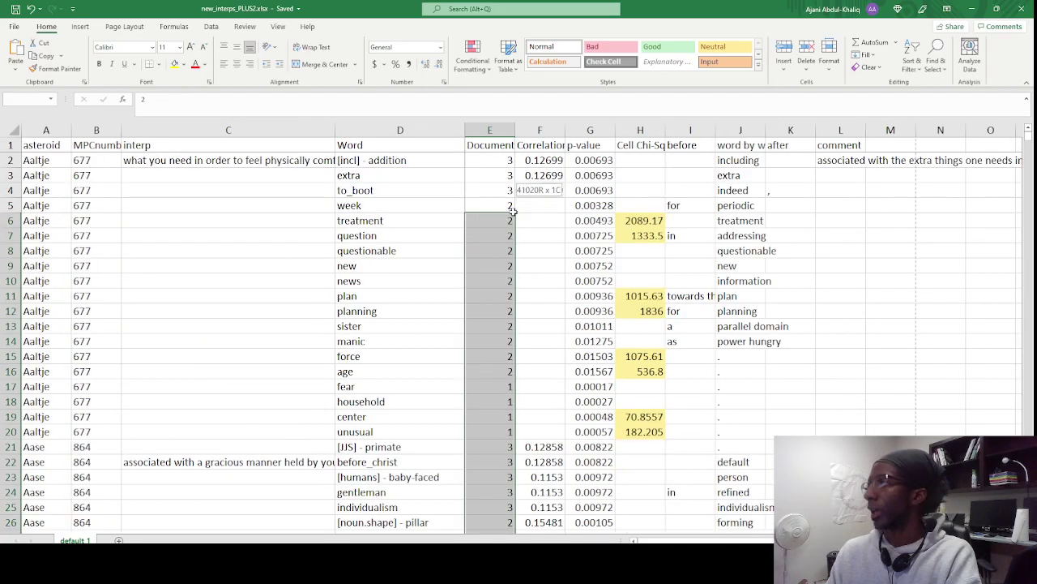
{"action": "scroll", "coordinate": [405, 292], "scroll_direction": "down", "scroll_amount": 17}
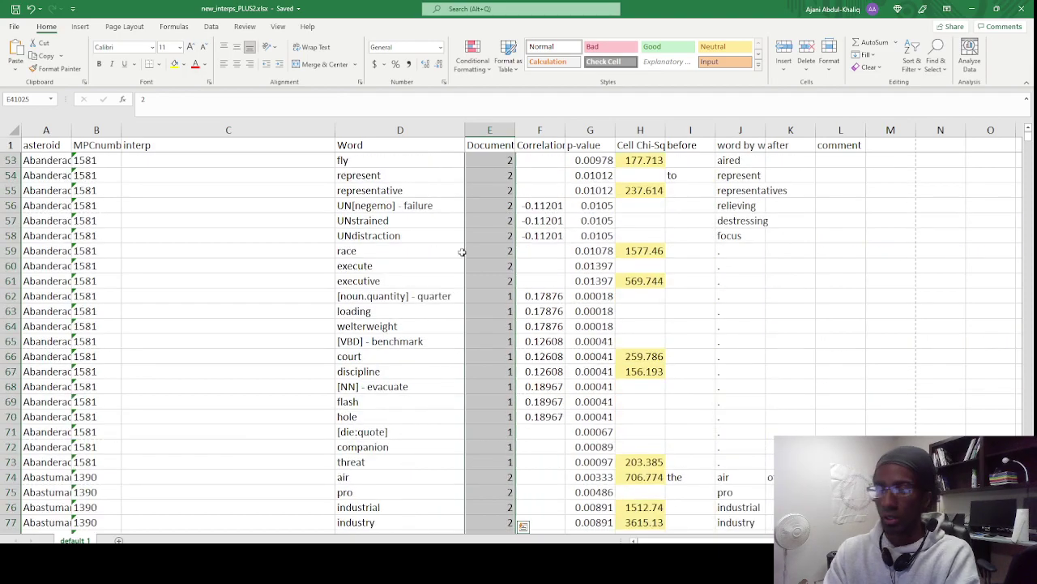
{"action": "key", "text": "Down"}
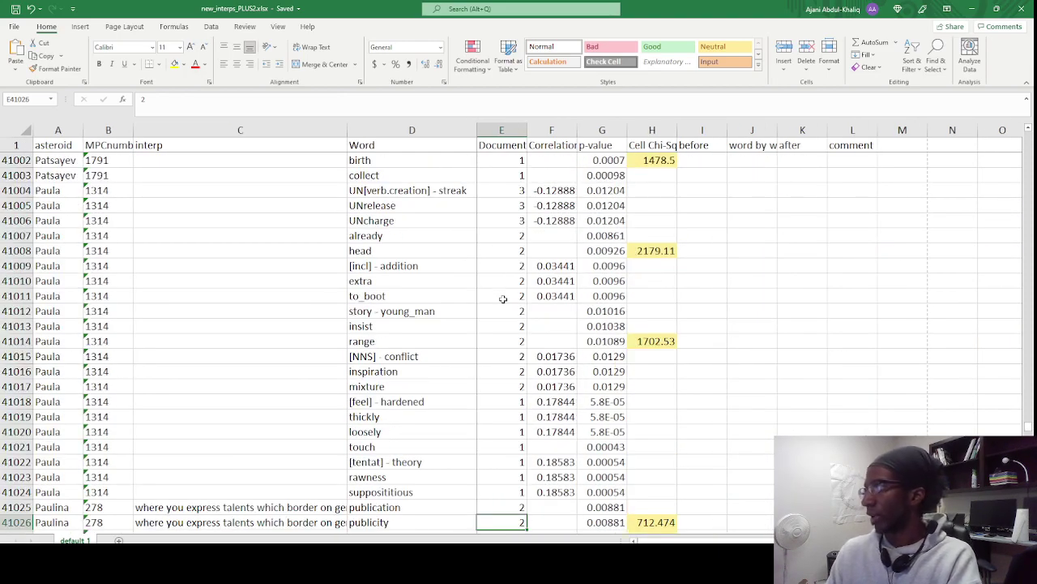
{"action": "scroll", "coordinate": [503, 299], "scroll_direction": "down", "scroll_amount": 9}
{"action": "scroll", "coordinate": [487, 267], "scroll_direction": "up", "scroll_amount": 2}
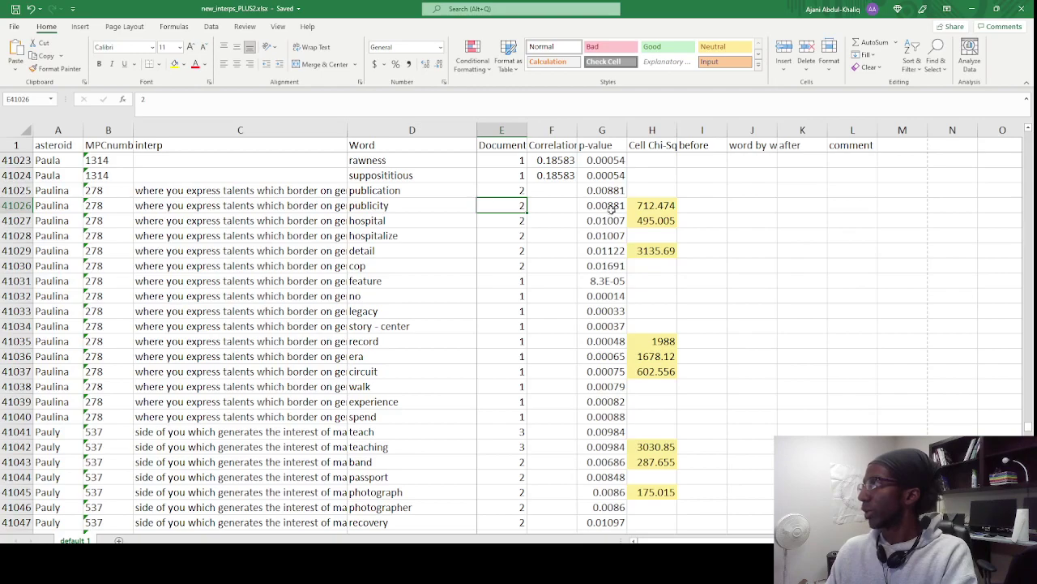
Examine the p-value and Cell Chi-Sq entries for publicity and the p-value for hospitalize in Paulina's rows
{"action": "left_click_drag", "start_coordinate": [613, 207], "coordinate": [630, 201]}
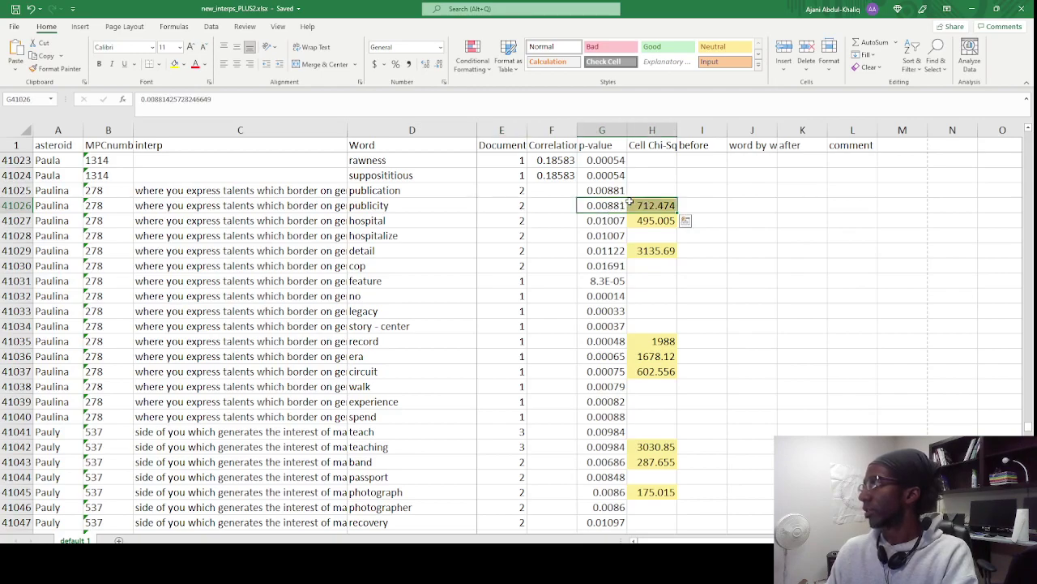
{"action": "left_click", "coordinate": [607, 207]}
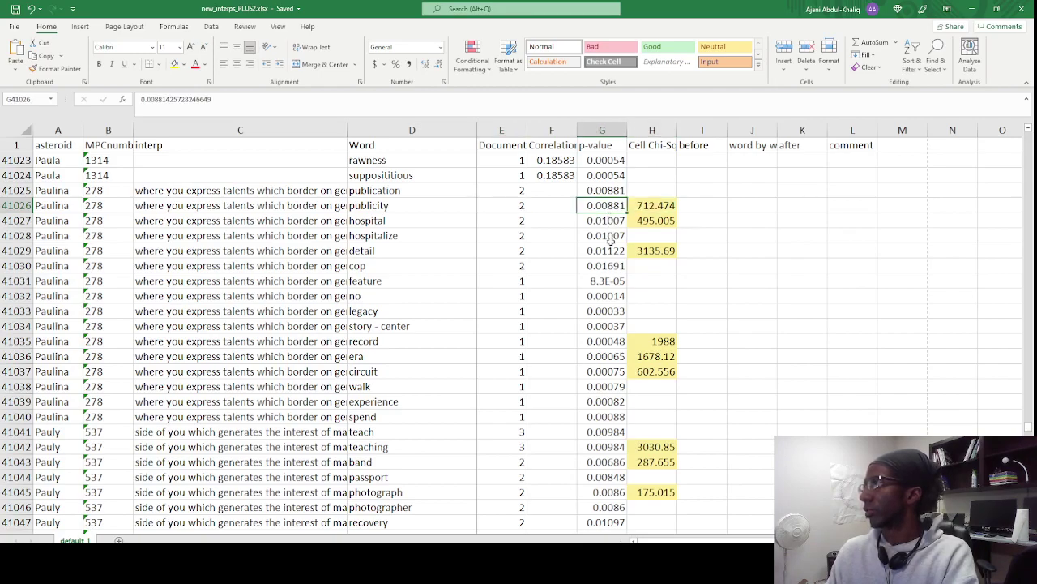
{"action": "left_click", "coordinate": [609, 236]}
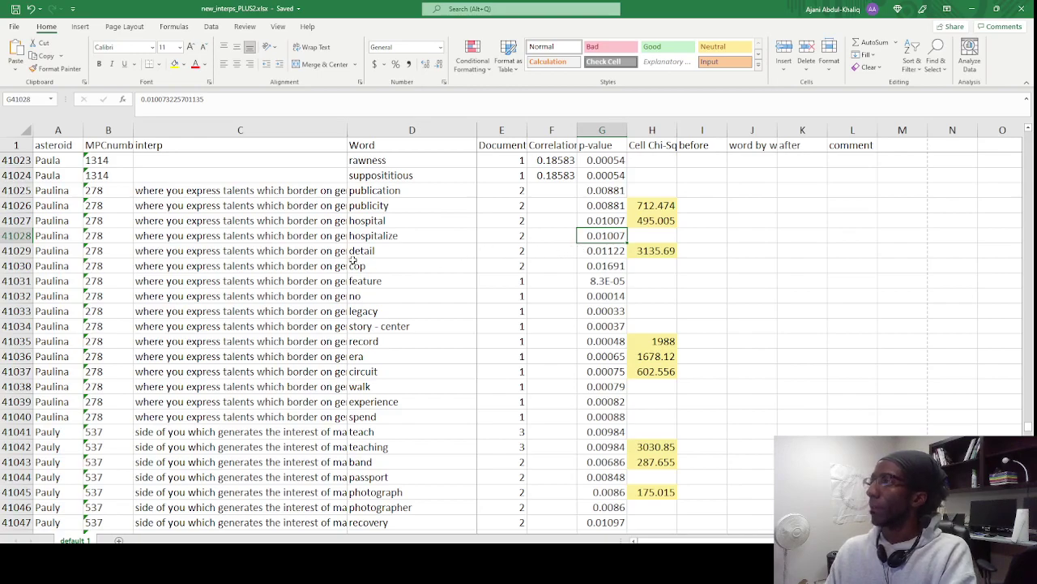
{"action": "scroll", "coordinate": [287, 218], "scroll_direction": "down", "scroll_amount": 1}
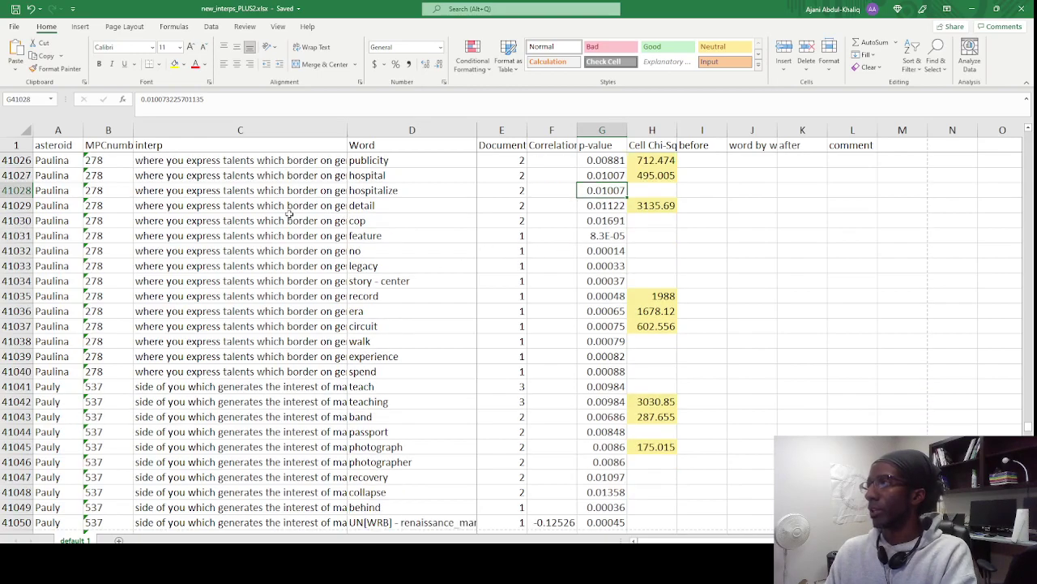
{"action": "scroll", "coordinate": [289, 215], "scroll_direction": "up", "scroll_amount": 1}
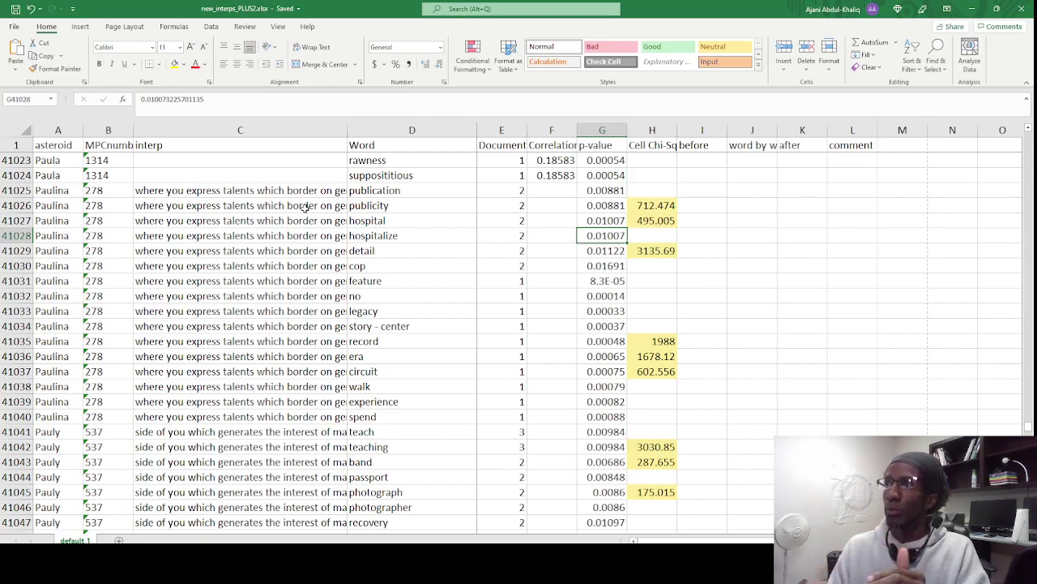
Highlight Paulina's asteroid entries in rows 41025 to 41035, and the Word through Correlation columns down to the word spend
{"action": "left_click_drag", "start_coordinate": [57, 191], "coordinate": [79, 347]}
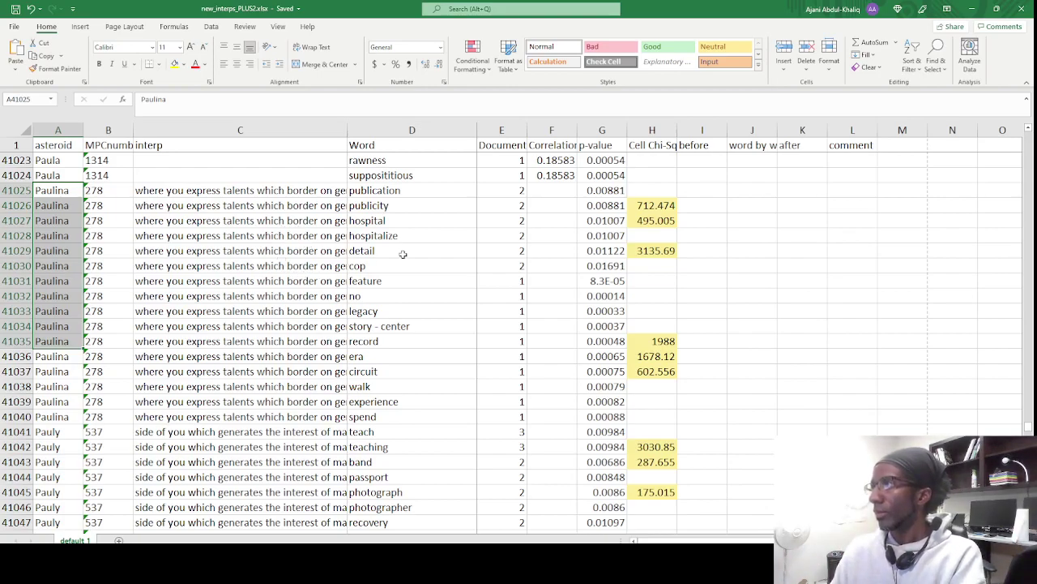
{"action": "left_click", "coordinate": [439, 193]}
{"action": "left_click_drag", "start_coordinate": [452, 199], "coordinate": [535, 416]}
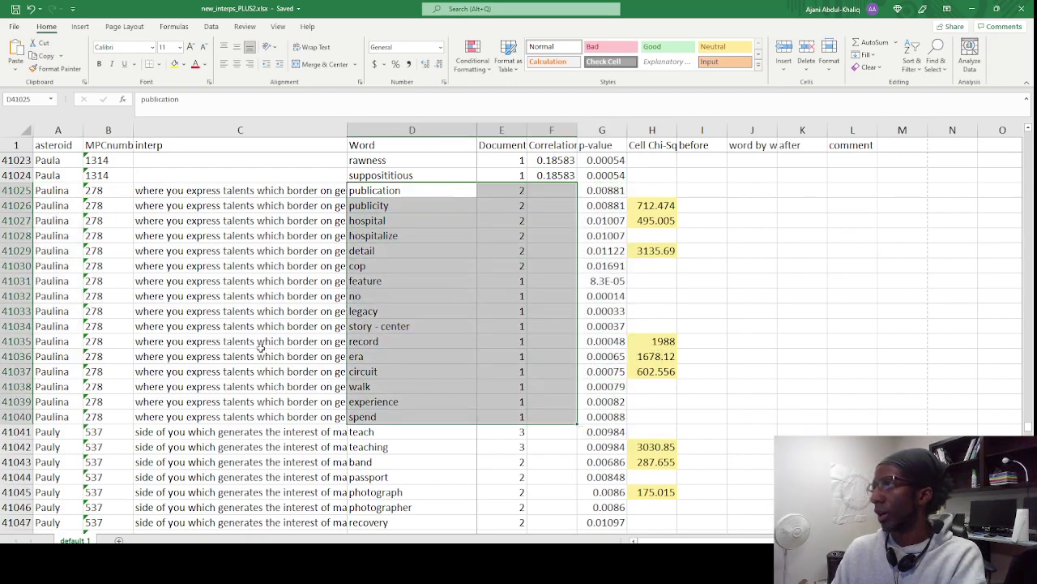
{"action": "left_click", "coordinate": [430, 206]}
Highlight Paulina's p-values in rows 41025 to 41032 and the Document values in rows 41025 to 41030
{"action": "left_click", "coordinate": [609, 191]}
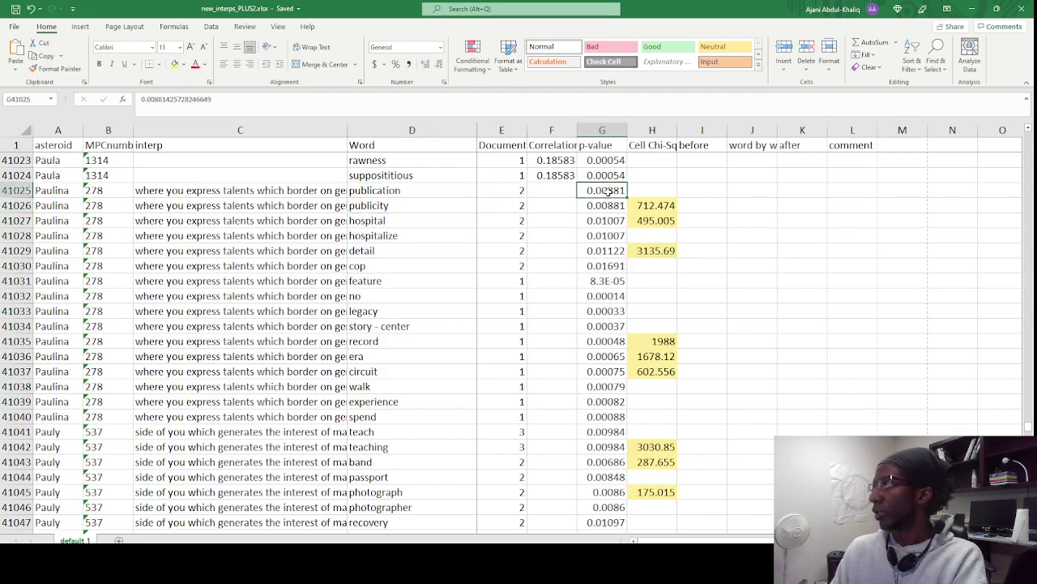
{"action": "left_click_drag", "start_coordinate": [609, 191], "coordinate": [604, 289]}
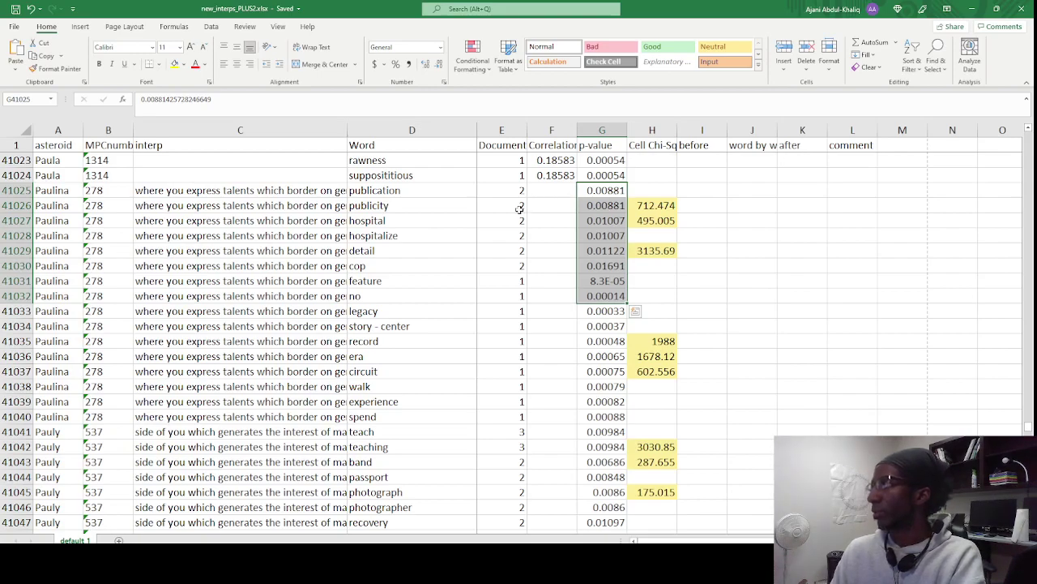
{"action": "left_click_drag", "start_coordinate": [521, 190], "coordinate": [523, 264]}
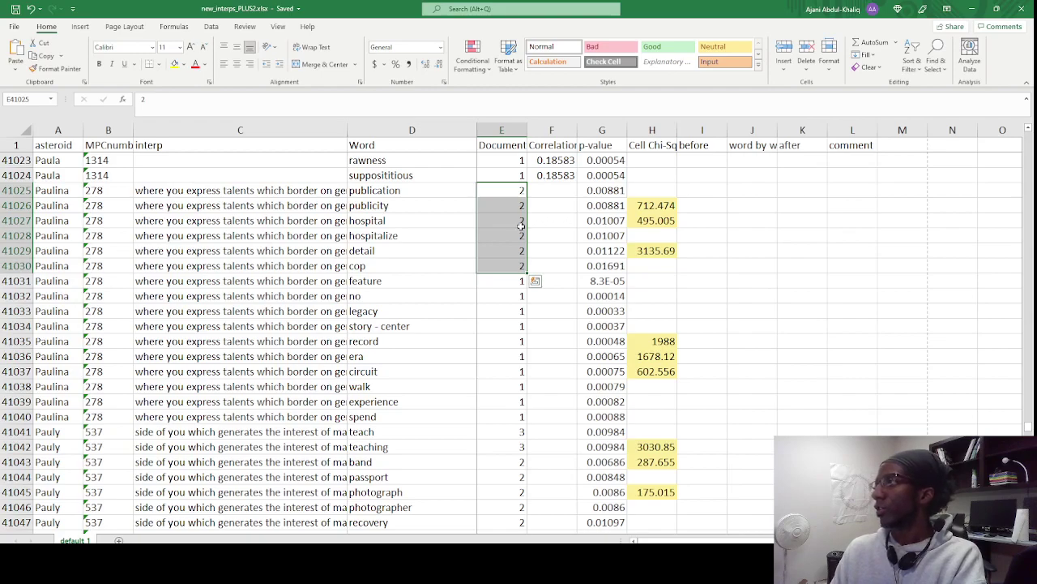
Compare Paulina's words from publication to cop with the Cell Chi-Sq values in rows 41025 to 41030
{"action": "left_click_drag", "start_coordinate": [399, 191], "coordinate": [401, 251]}
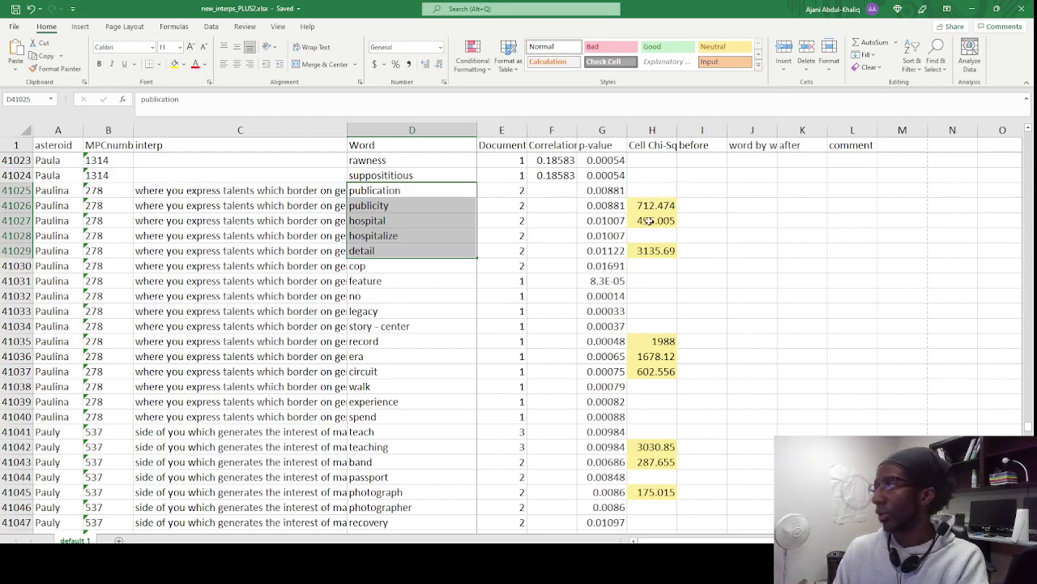
{"action": "left_click_drag", "start_coordinate": [658, 206], "coordinate": [658, 266]}
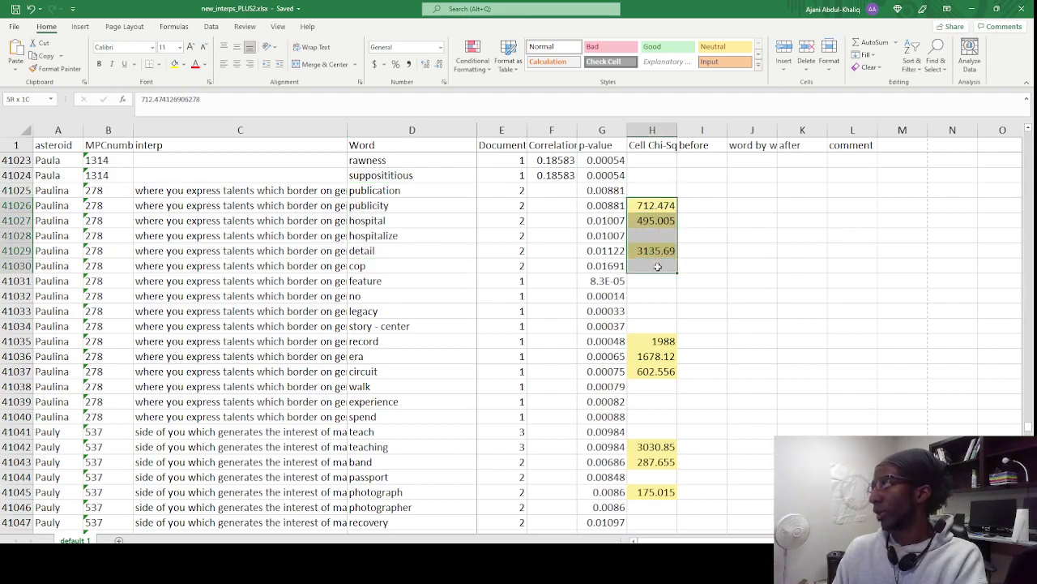
{"action": "left_click", "coordinate": [658, 186]}
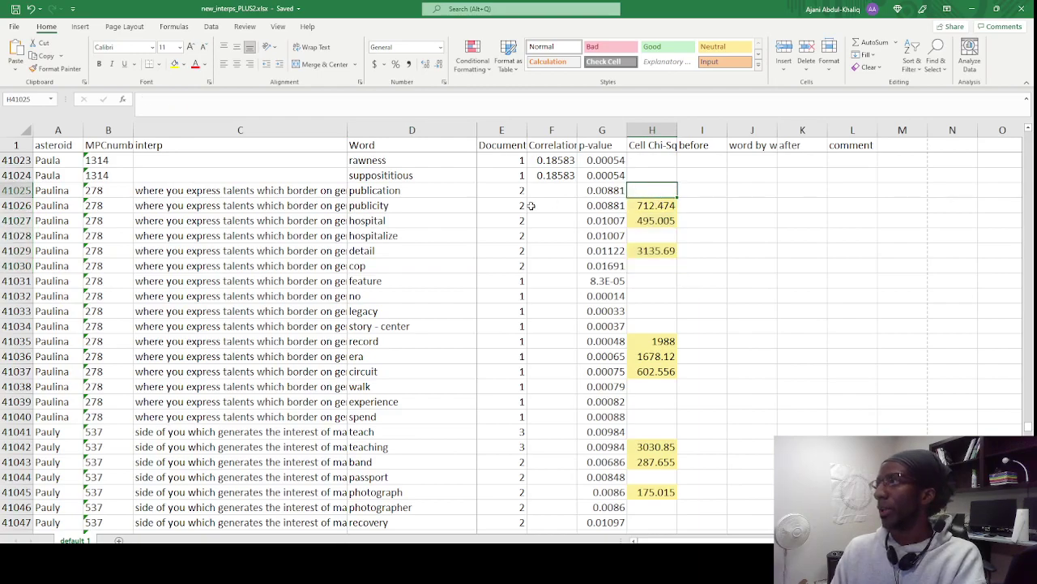
{"action": "left_click_drag", "start_coordinate": [405, 191], "coordinate": [413, 266]}
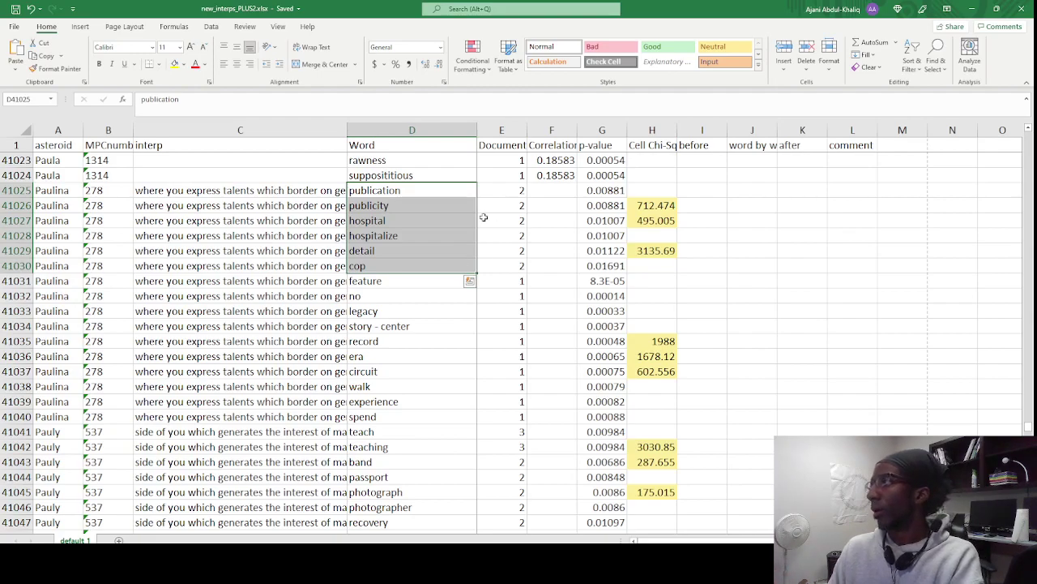
Examine Paulina's Cell Chi-Sq values for publicity, hospital, detail, record and era in rows 41026 to 41036
{"action": "left_click", "coordinate": [661, 205]}
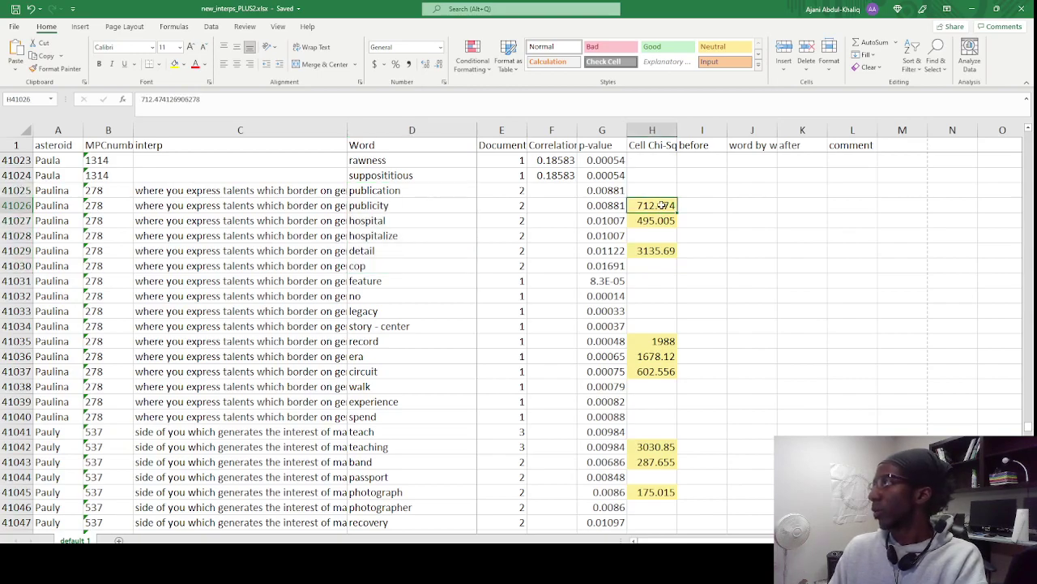
{"action": "left_click_drag", "start_coordinate": [661, 205], "coordinate": [661, 220]}
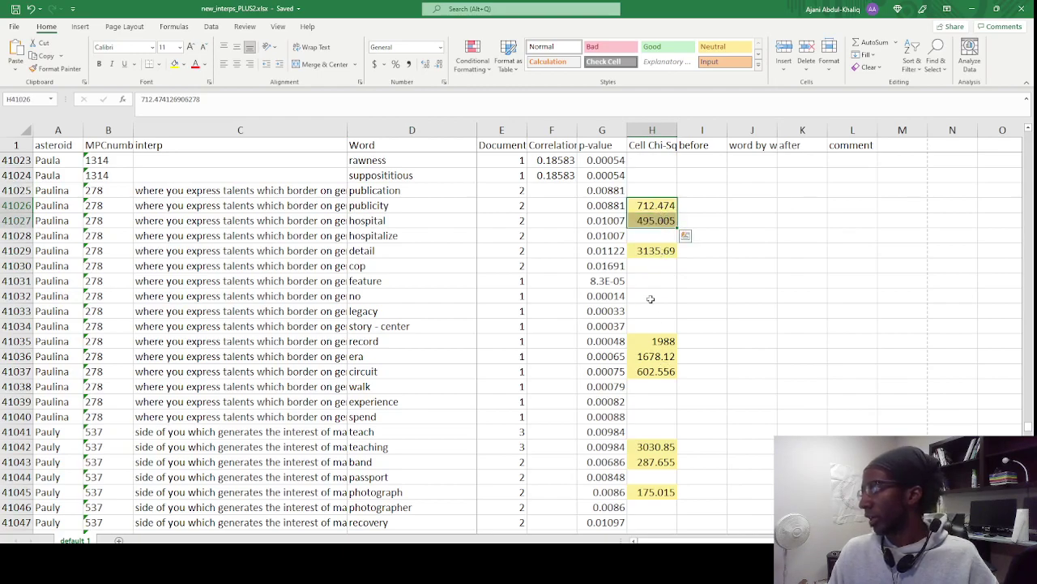
{"action": "left_click", "coordinate": [655, 250]}
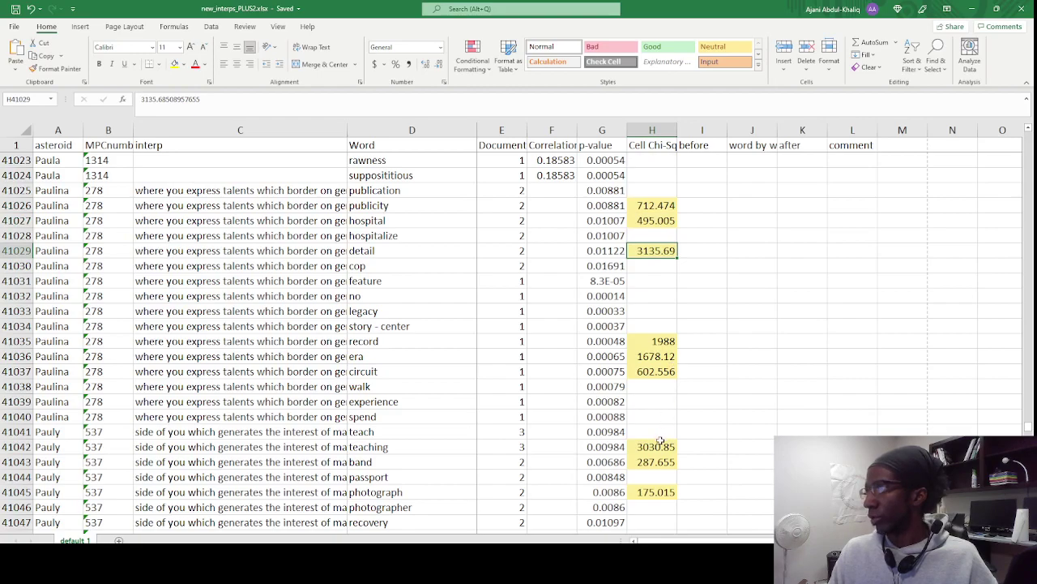
{"action": "left_click", "coordinate": [663, 357]}
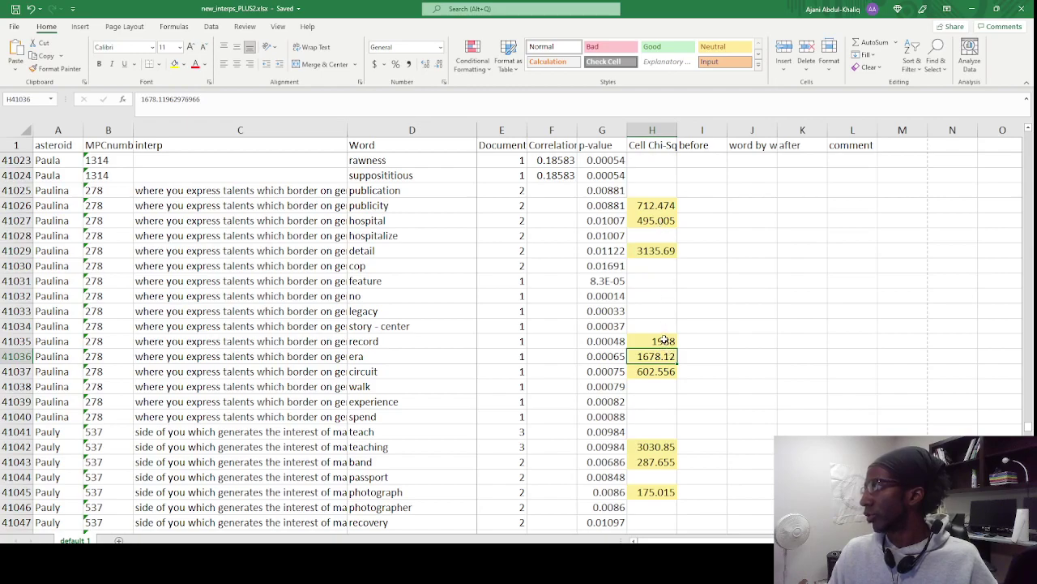
{"action": "left_click", "coordinate": [663, 341]}
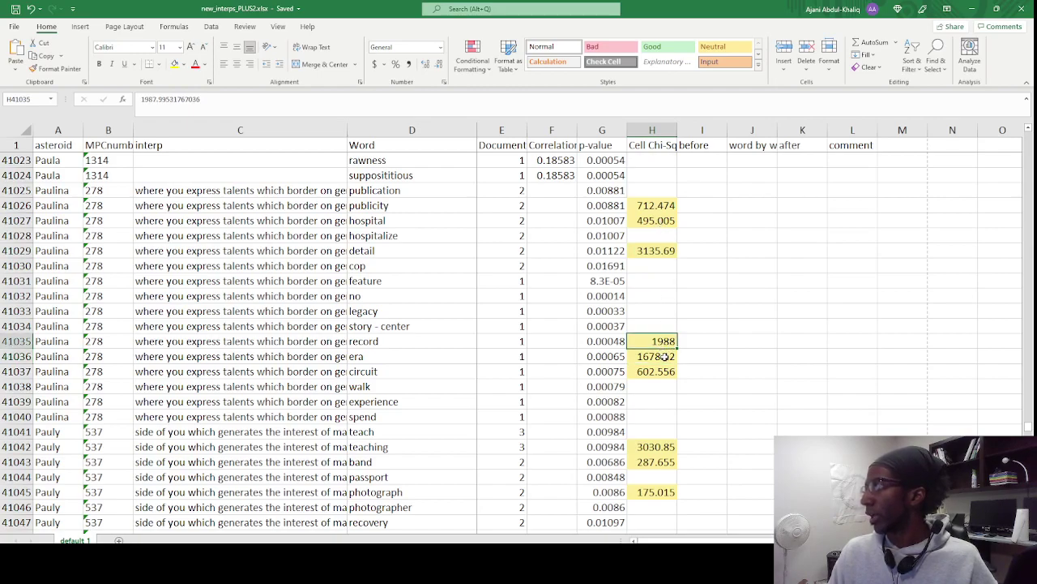
{"action": "left_click", "coordinate": [664, 357]}
{"action": "left_click", "coordinate": [653, 205]}
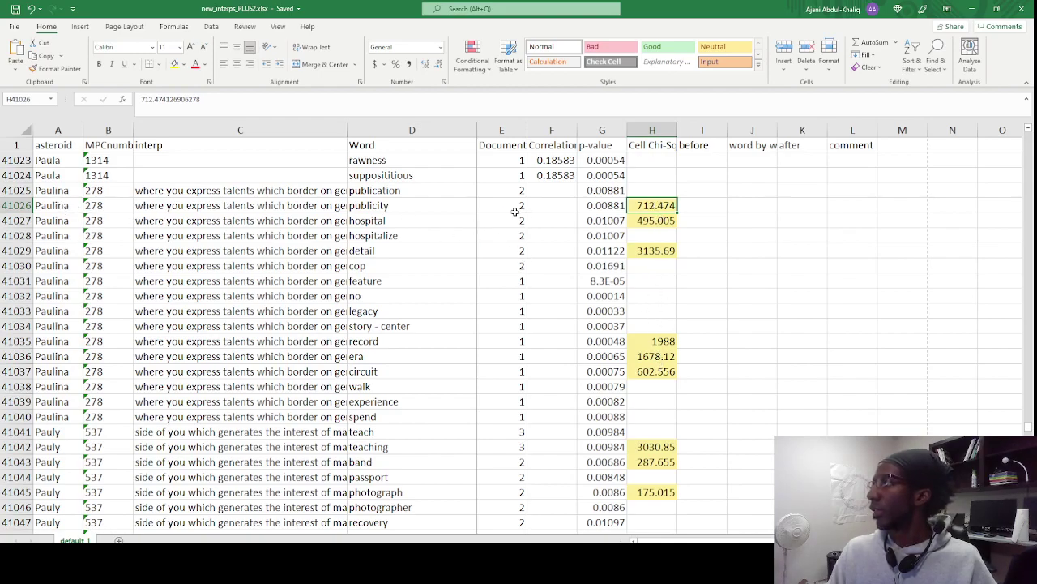
Compare Paulina's Word entries, starting at publication, with the Cell Chi-Sq range in rows 41026 to 41036
{"action": "left_click_drag", "start_coordinate": [403, 191], "coordinate": [413, 357]}
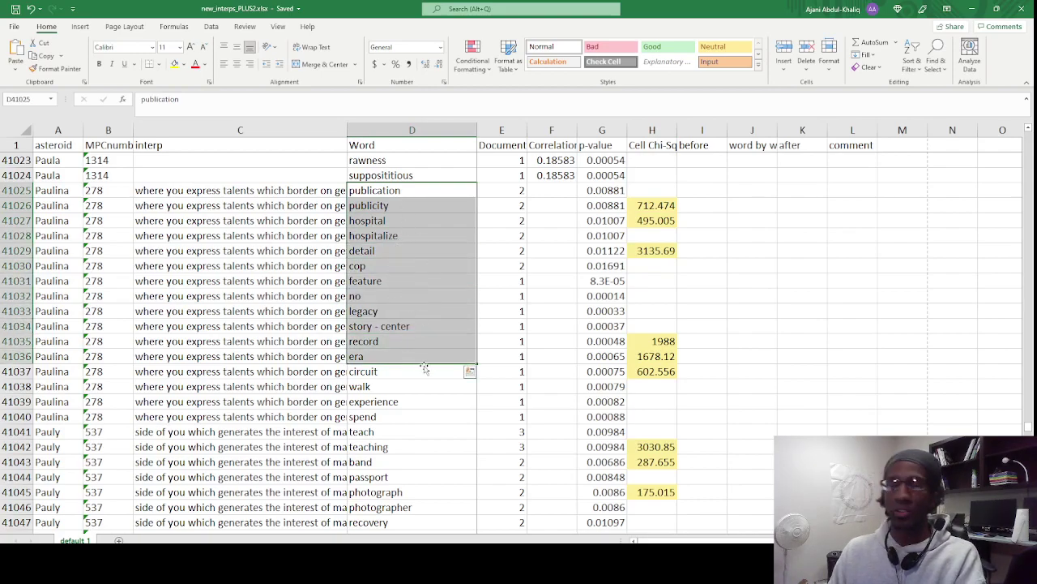
{"action": "left_click_drag", "start_coordinate": [409, 191], "coordinate": [433, 306]}
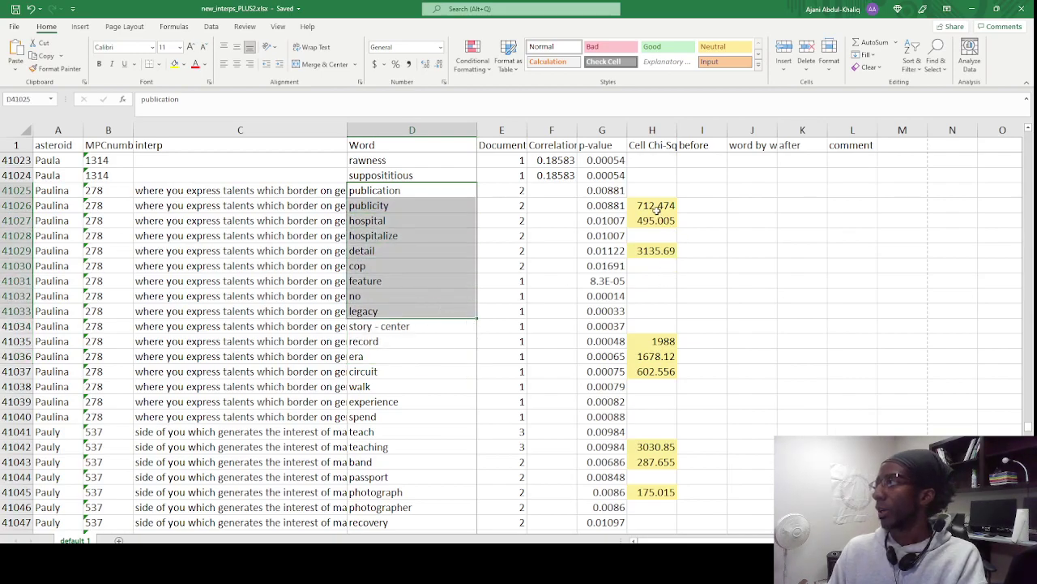
{"action": "left_click_drag", "start_coordinate": [653, 208], "coordinate": [669, 360]}
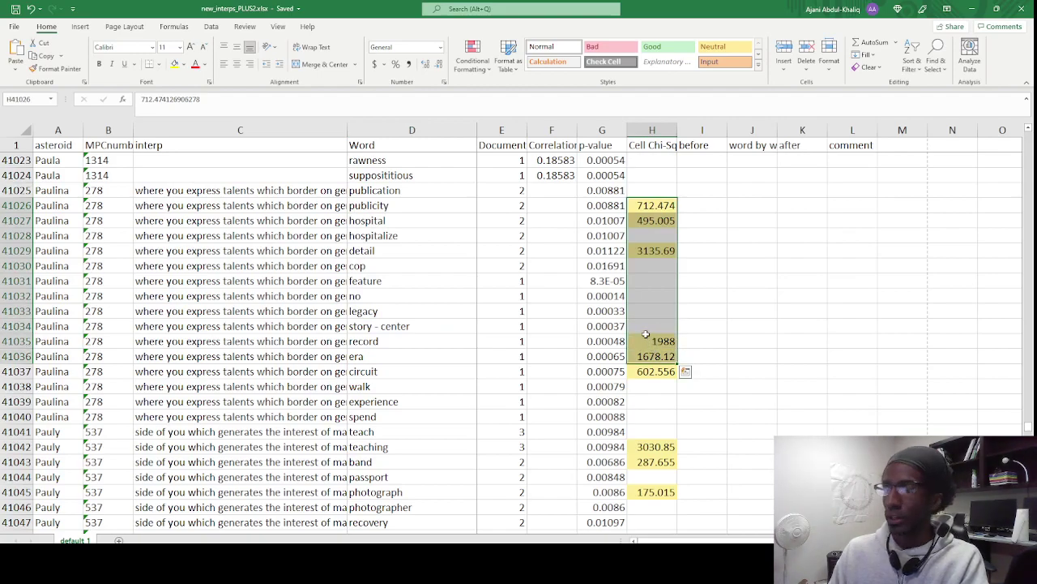
{"action": "left_click_drag", "start_coordinate": [381, 190], "coordinate": [401, 401]}
{"action": "left_click_drag", "start_coordinate": [659, 205], "coordinate": [658, 364]}
{"action": "left_click_drag", "start_coordinate": [373, 190], "coordinate": [381, 414]}
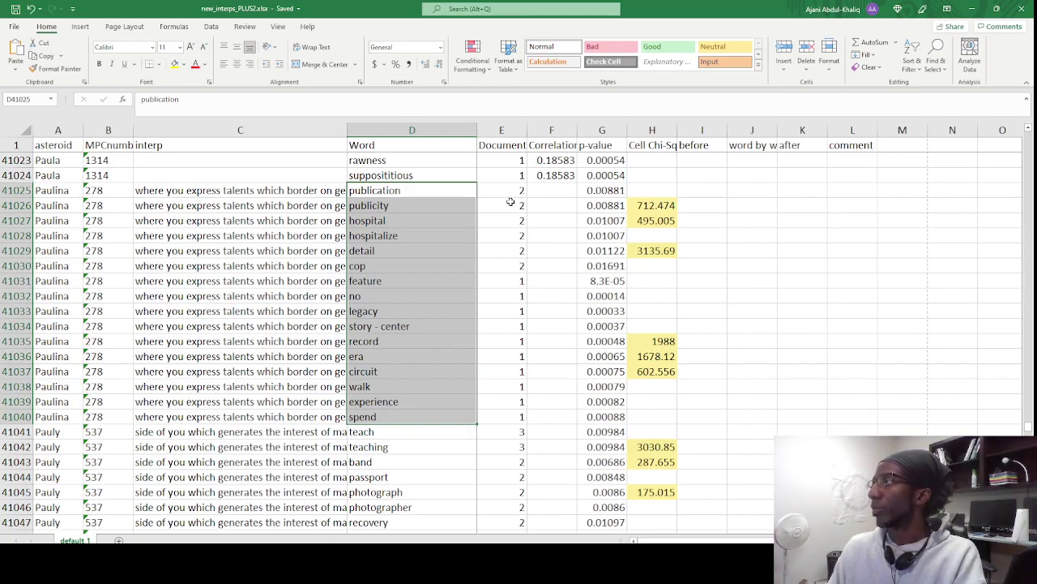
Highlight Paulina's Word and Document columns from publication to spend, and the Cell Chi-Sq cells in rows 41026 to 41038
{"action": "left_click", "coordinate": [402, 190]}
{"action": "left_click_drag", "start_coordinate": [402, 190], "coordinate": [531, 420]}
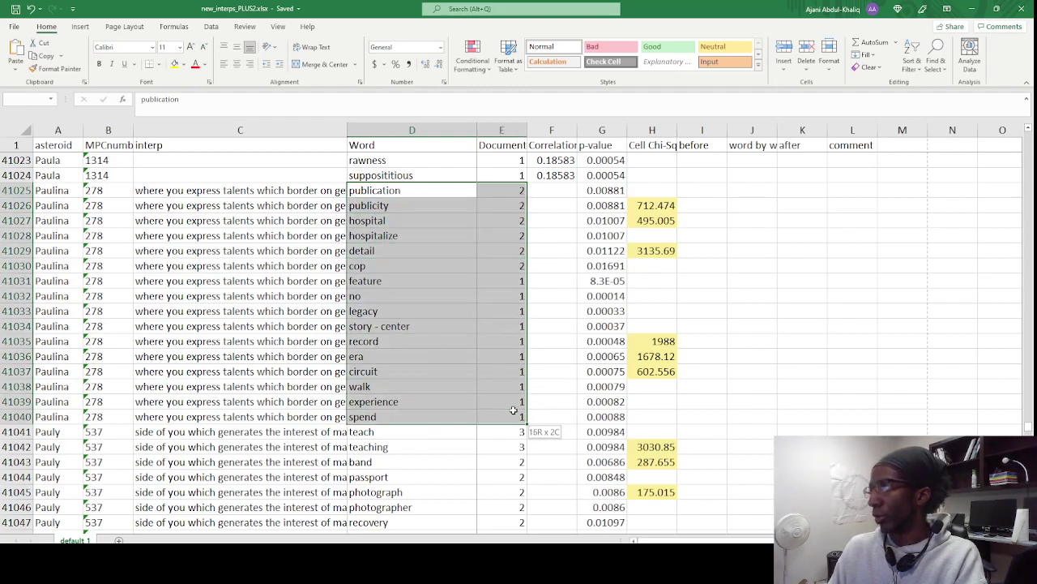
{"action": "left_click_drag", "start_coordinate": [658, 205], "coordinate": [651, 390]}
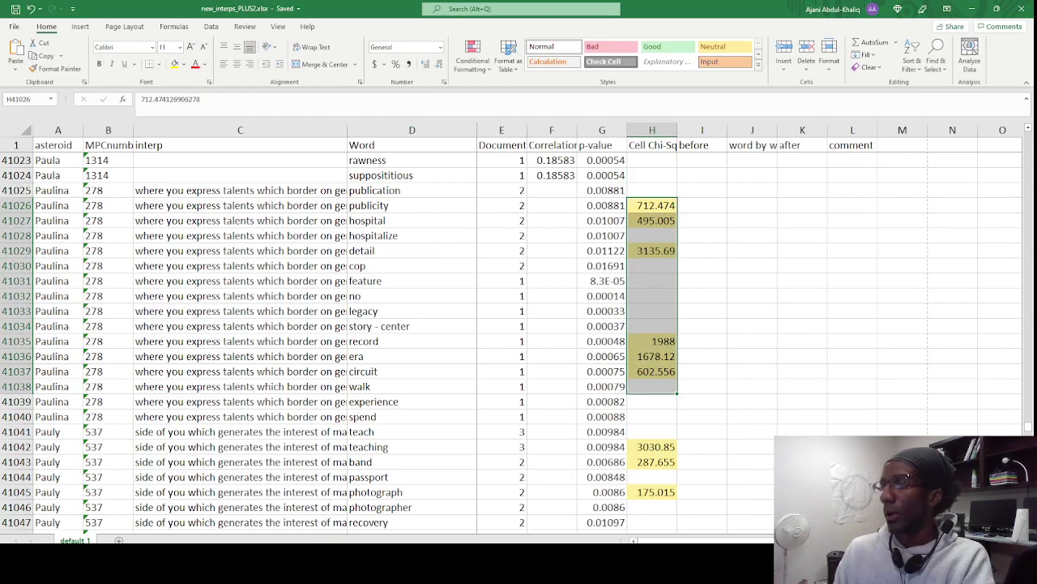
Switch to KNIME Analytics Platform and inspect the contents of the Get Asteroids metanode (Node 44) in the Asteroid New Reader workflow
{"action": "key", "text": "alt+Tab"}
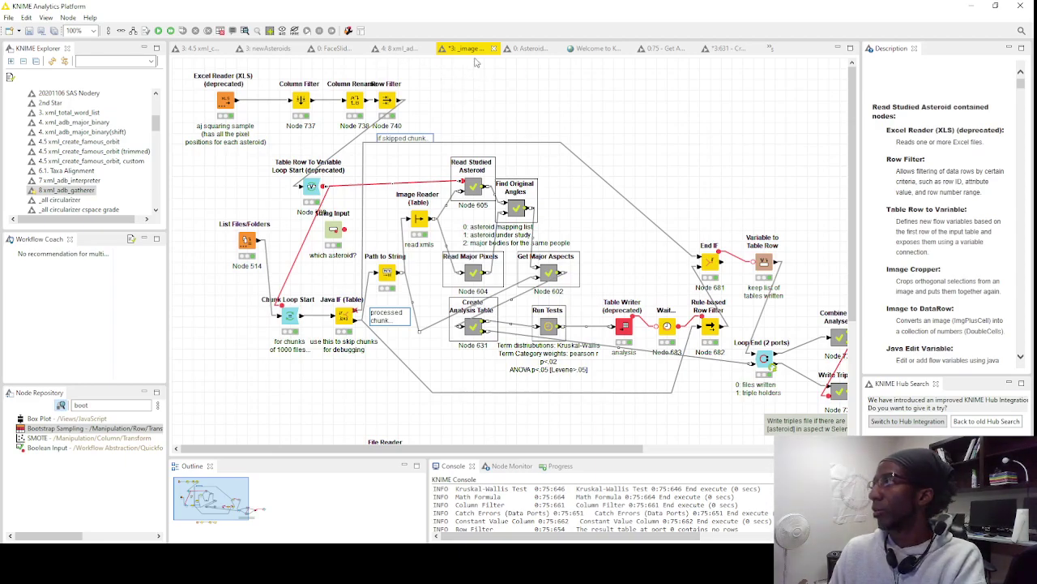
{"action": "left_click", "coordinate": [663, 50]}
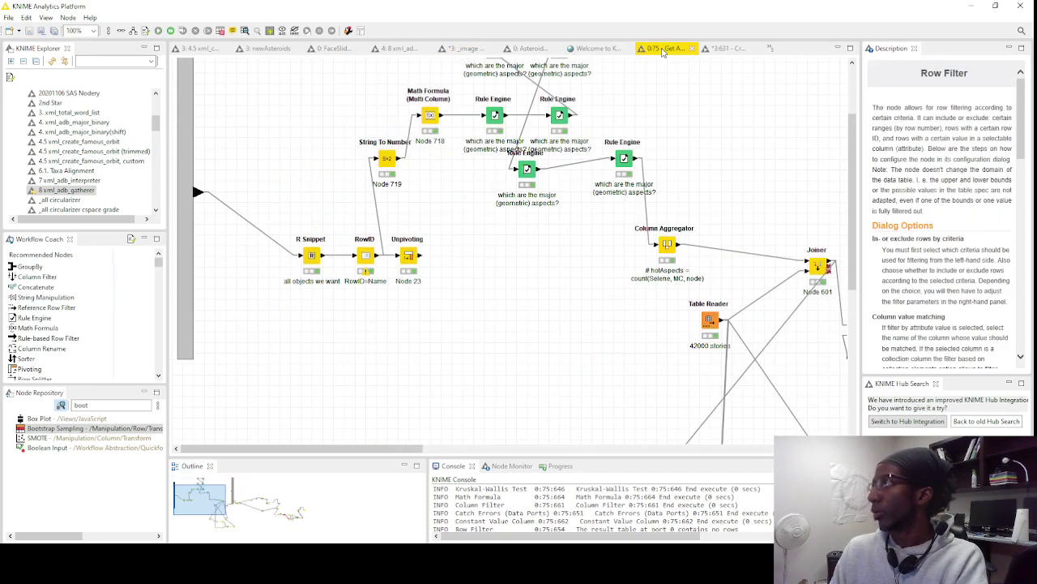
{"action": "left_click", "coordinate": [526, 49]}
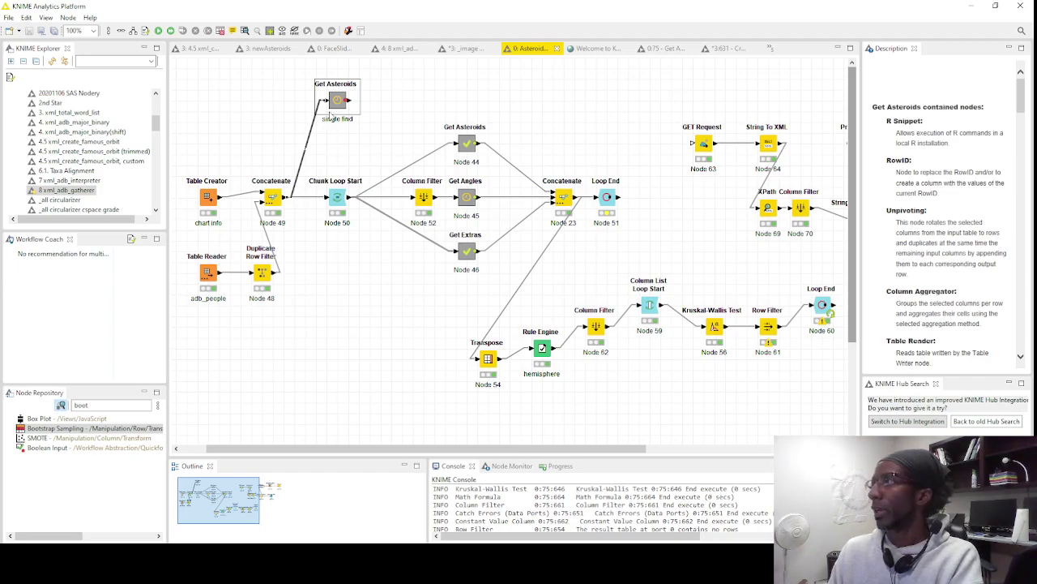
{"action": "left_click_drag", "start_coordinate": [500, 99], "coordinate": [442, 276]}
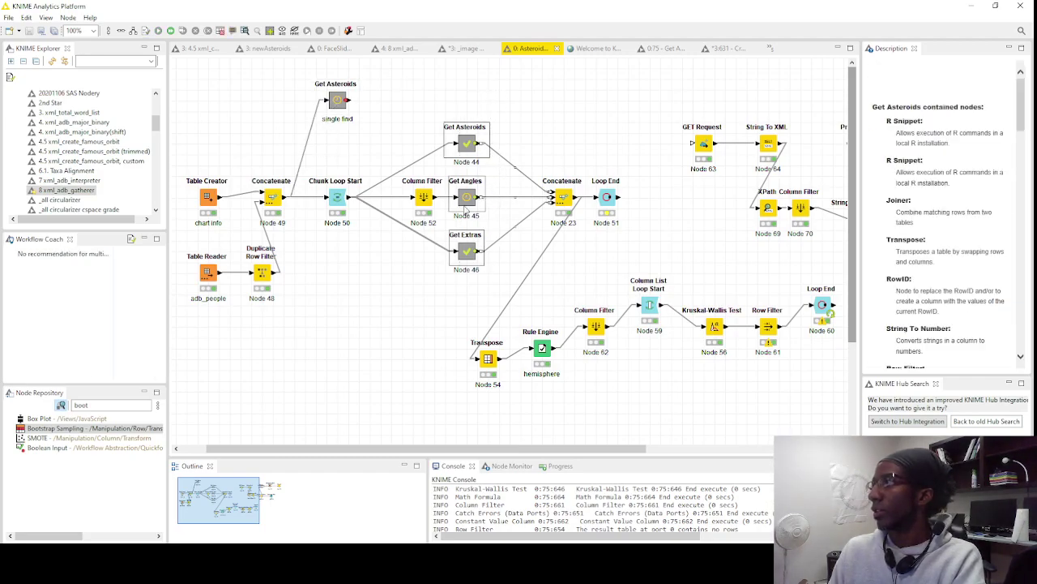
{"action": "double_click", "coordinate": [466, 144]}
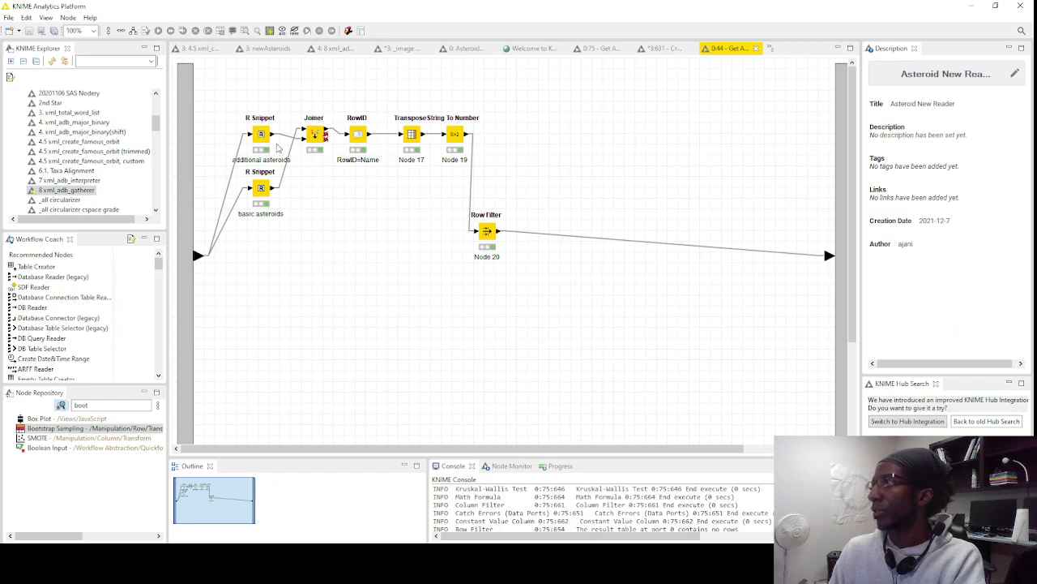
{"action": "left_click", "coordinate": [756, 48]}
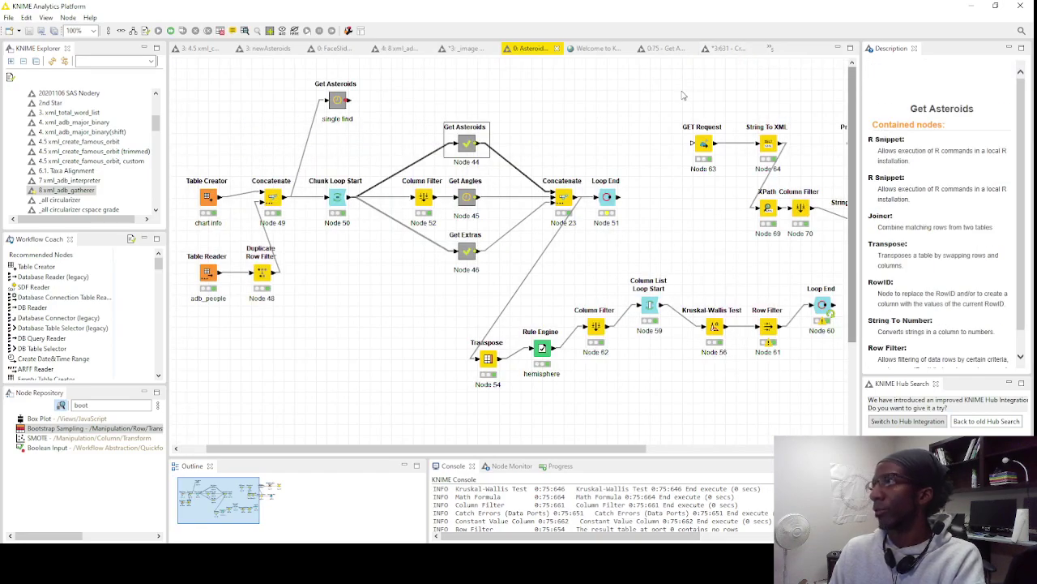
Compare the single find Get Asteroids metanode with the Get Asteroids, Get Angles and Get Extras group, and view inside Node 44 again
{"action": "left_click", "coordinate": [339, 101]}
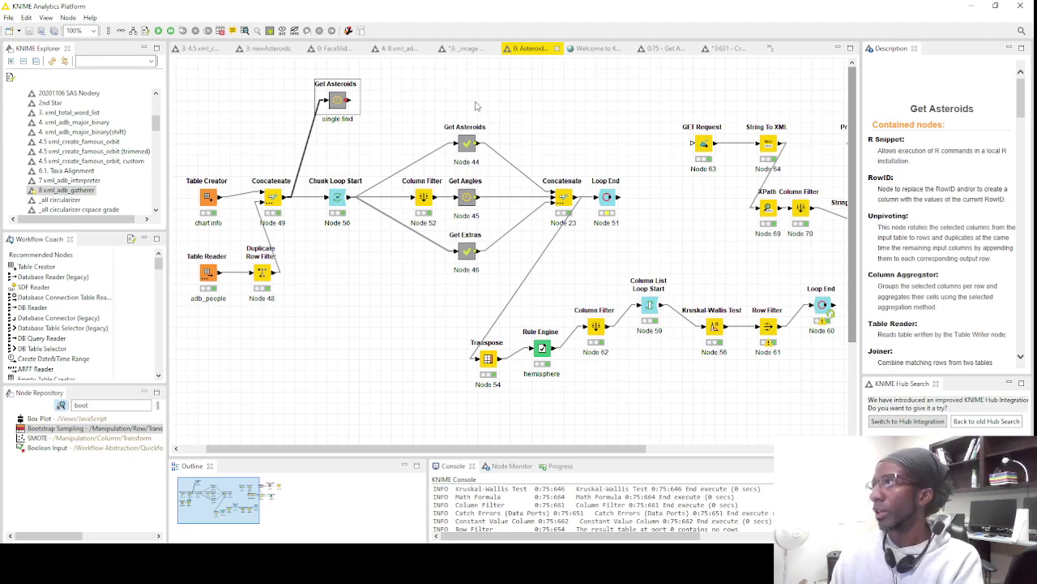
{"action": "left_click_drag", "start_coordinate": [487, 109], "coordinate": [441, 274]}
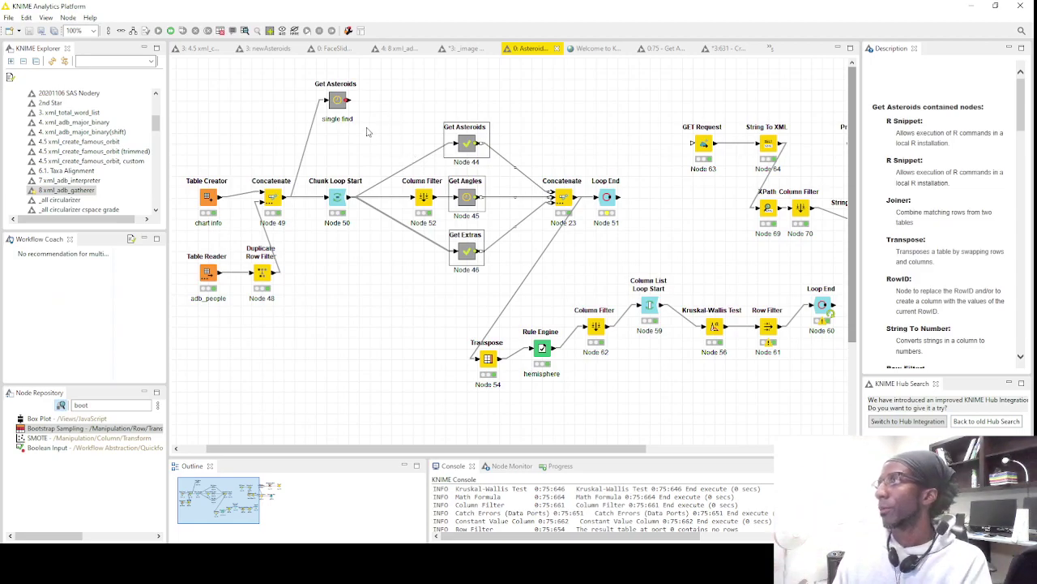
{"action": "left_click", "coordinate": [510, 108]}
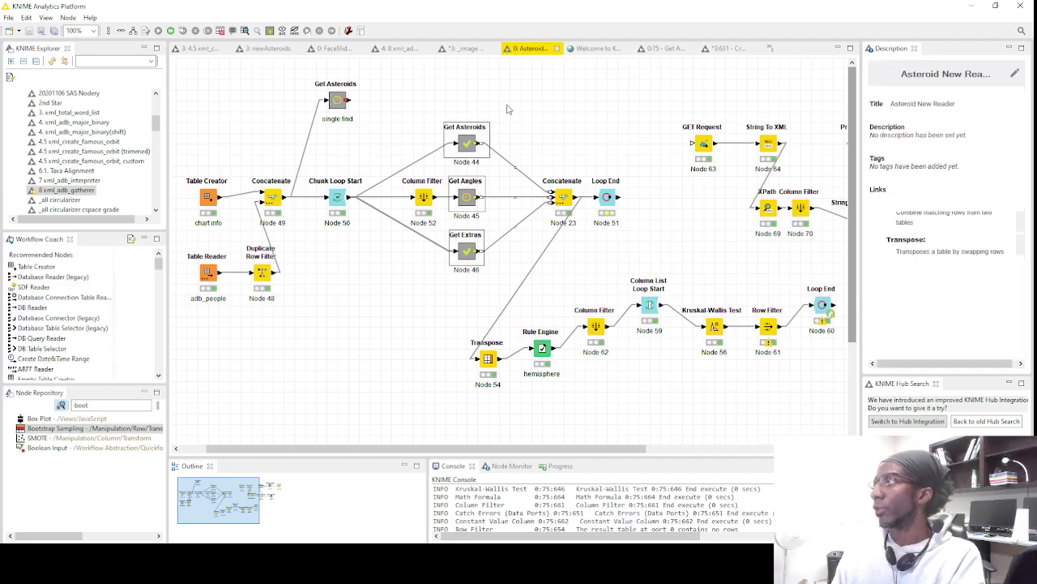
{"action": "double_click", "coordinate": [468, 146]}
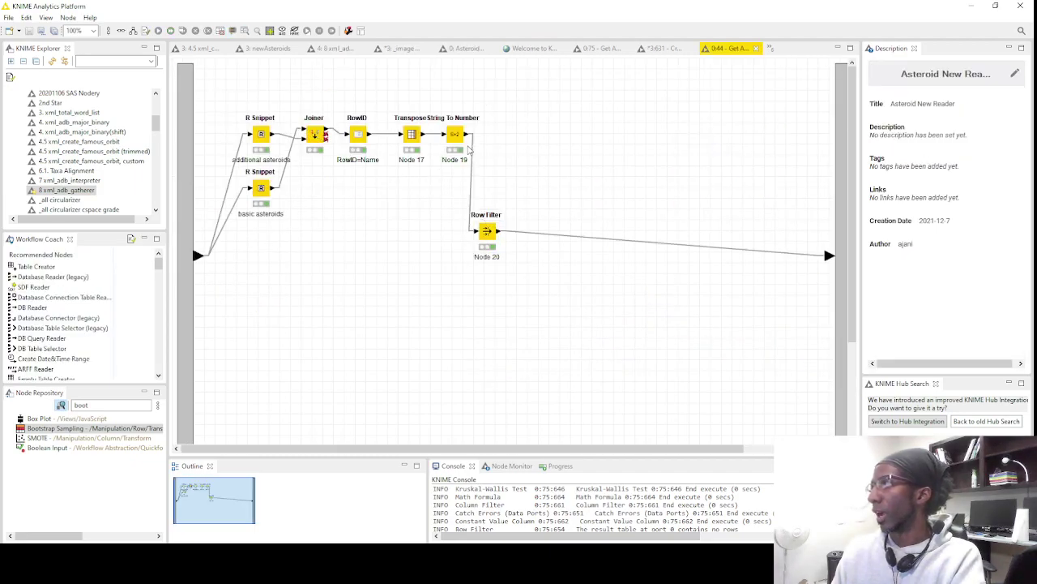
{"action": "left_click", "coordinate": [758, 49]}
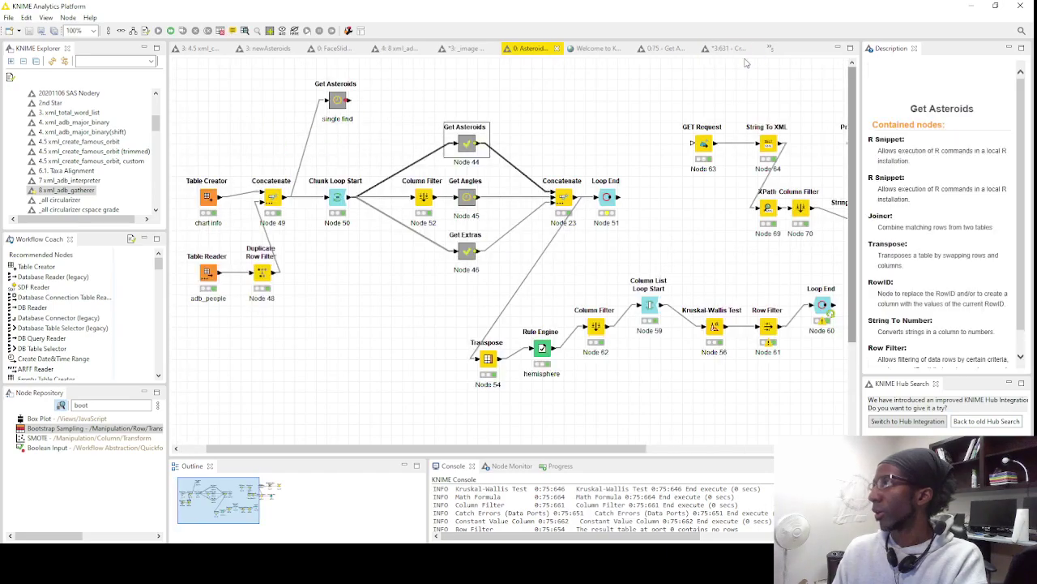
Inspect the contents of the Get Angles (Node 45) and Get Extras (Node 46) metanodes, closing each one
{"action": "double_click", "coordinate": [467, 200]}
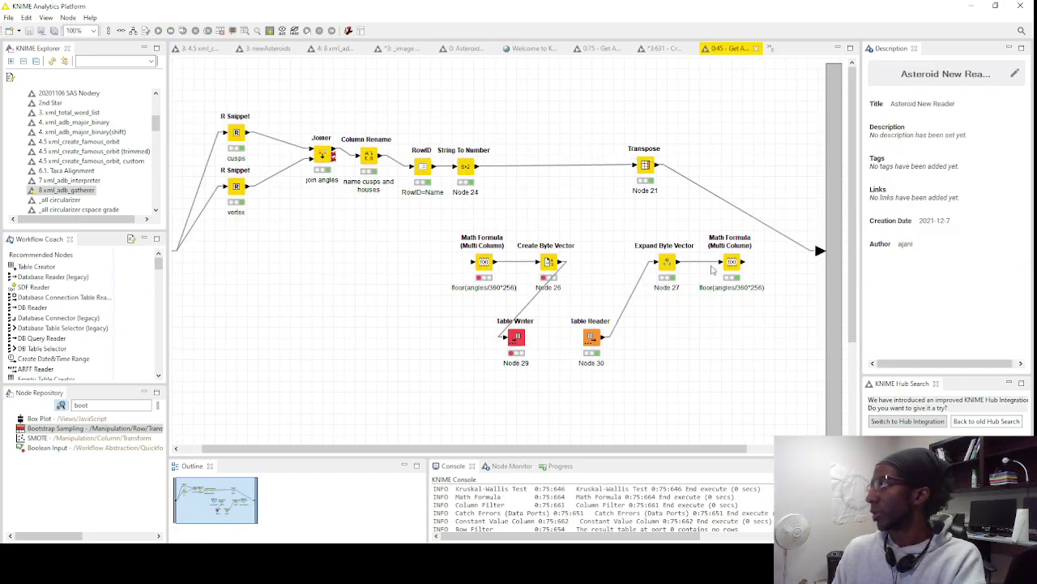
{"action": "left_click", "coordinate": [757, 49]}
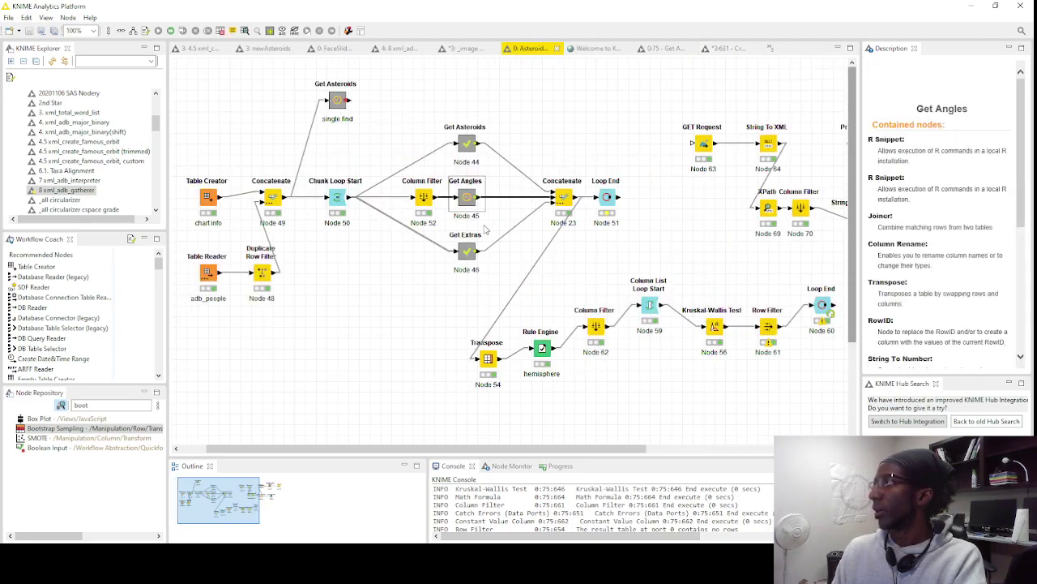
{"action": "double_click", "coordinate": [467, 253]}
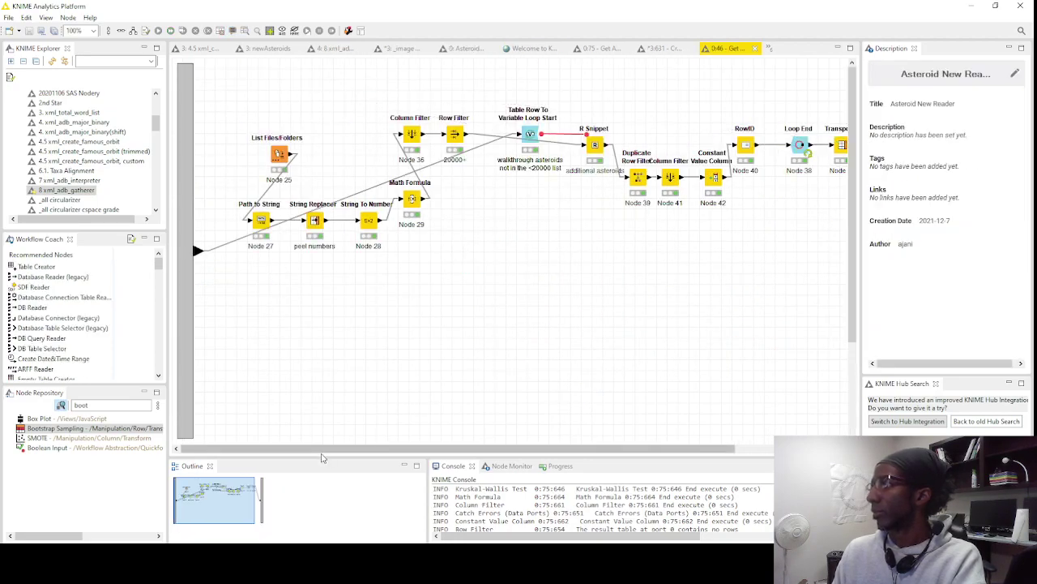
{"action": "mouse_move", "coordinate": [327, 450]}
{"action": "left_mouse_down"}
{"action": "mouse_move", "coordinate": [379, 449]}
{"action": "mouse_move", "coordinate": [333, 452]}
{"action": "left_mouse_up"}
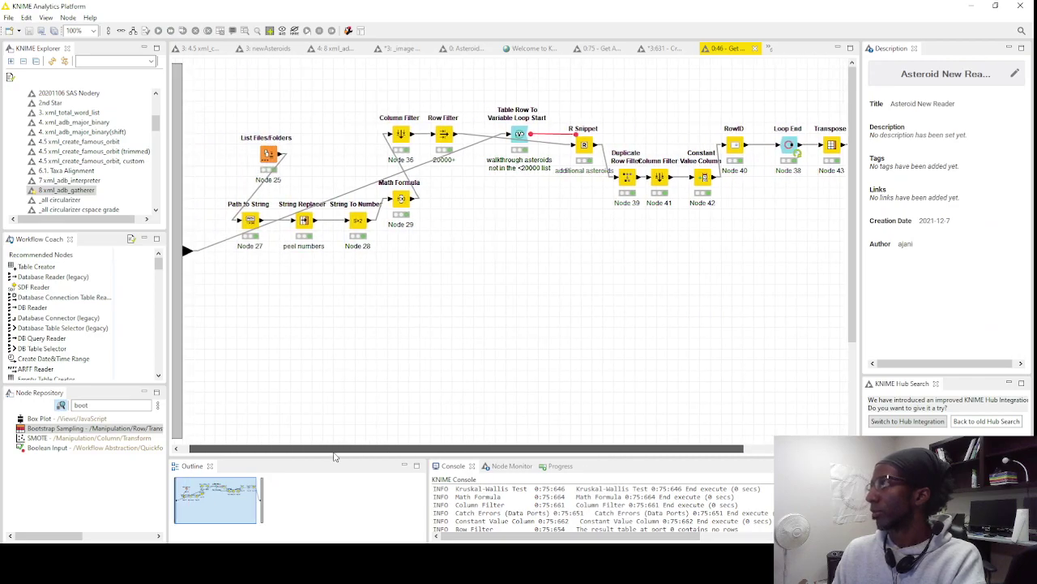
{"action": "left_click", "coordinate": [754, 48]}
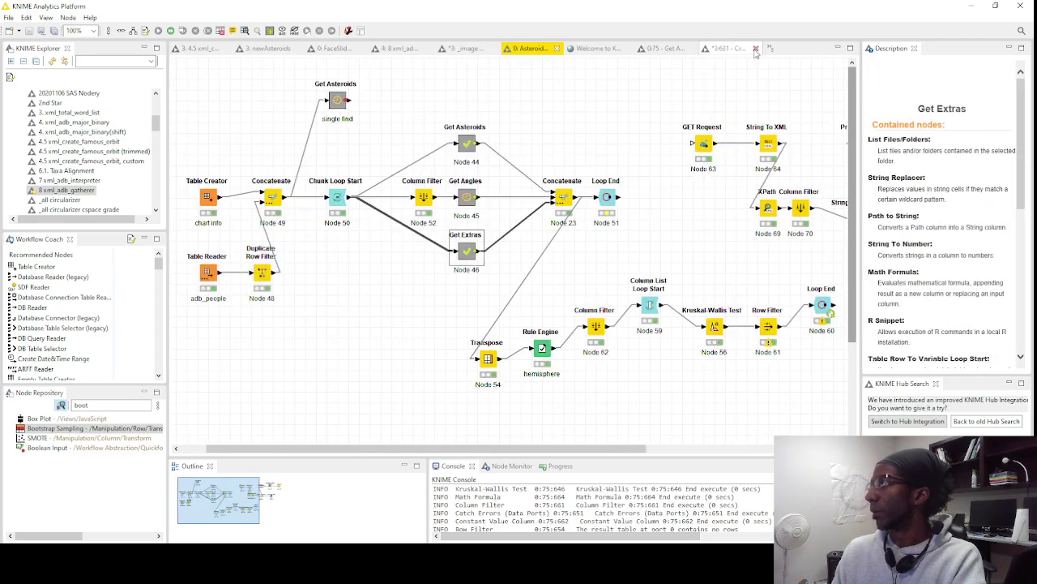
Examine the node chain inside the single find Get Asteroids metanode, focusing on the R Snippet labelled "all objects we want"
{"action": "double_click", "coordinate": [338, 100]}
{"action": "scroll", "coordinate": [397, 263], "scroll_direction": "up", "scroll_amount": 3}
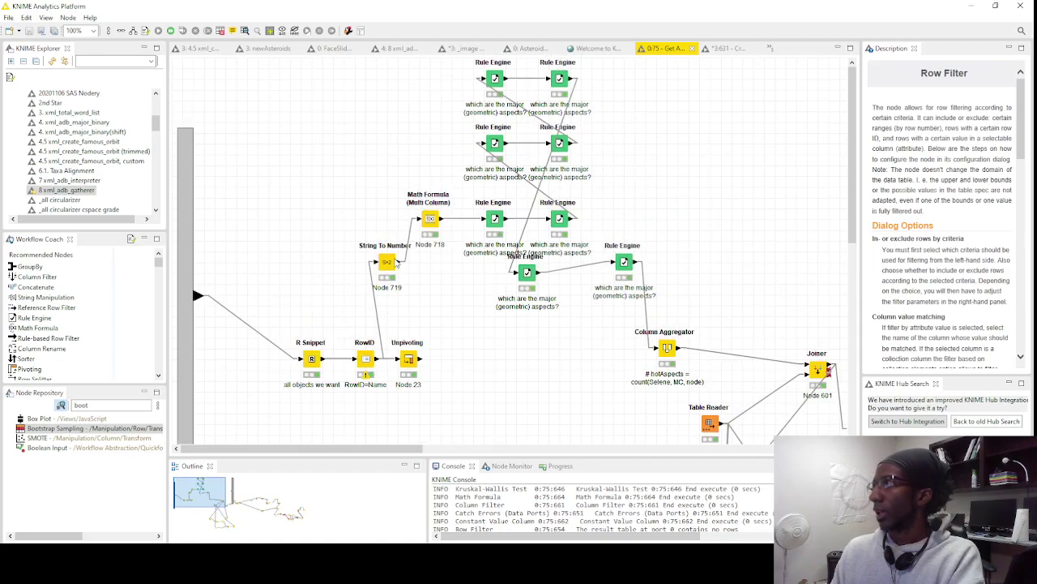
{"action": "scroll", "coordinate": [397, 261], "scroll_direction": "down", "scroll_amount": 3}
{"action": "scroll", "coordinate": [394, 254], "scroll_direction": "up", "scroll_amount": 3}
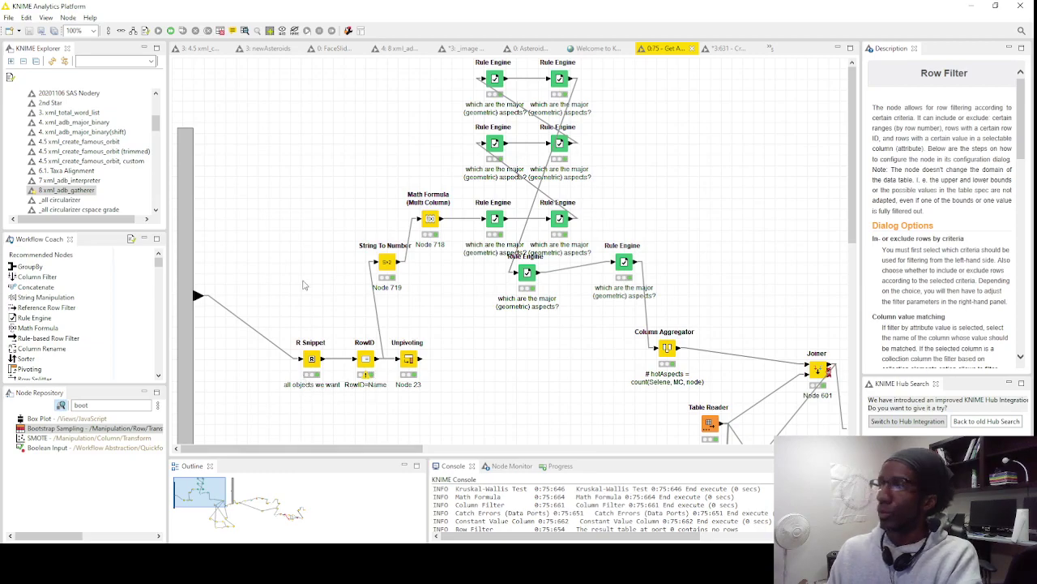
{"action": "left_click", "coordinate": [311, 359]}
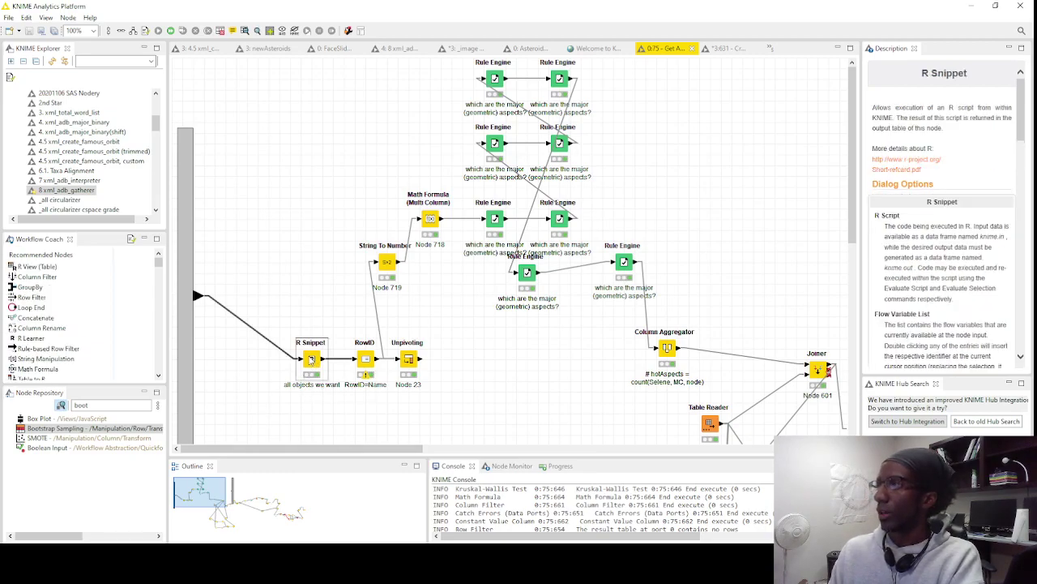
{"action": "scroll", "coordinate": [314, 369], "scroll_direction": "down", "scroll_amount": 5}
{"action": "scroll", "coordinate": [319, 347], "scroll_direction": "up", "scroll_amount": 2}
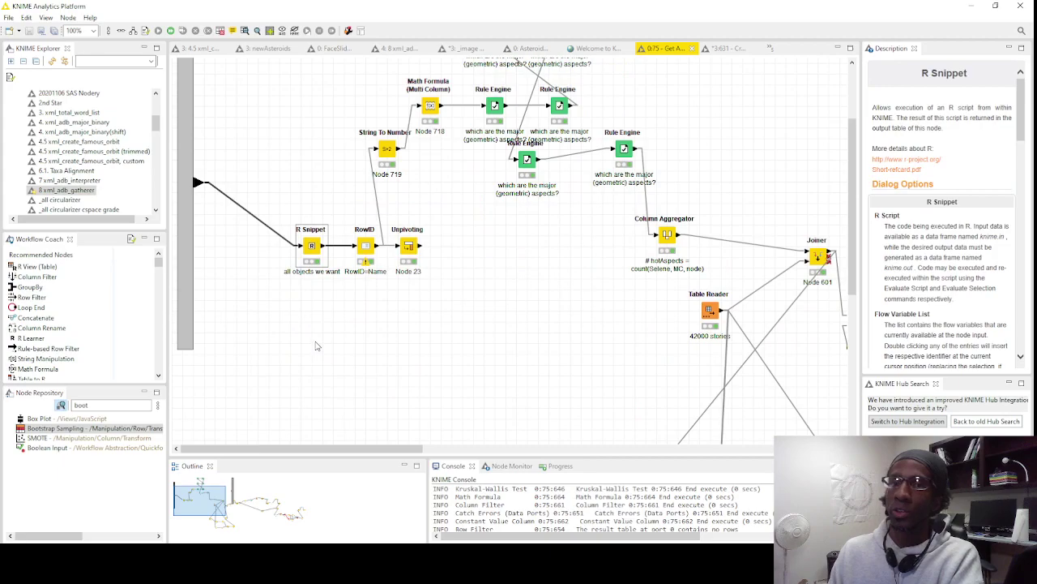
{"action": "scroll", "coordinate": [317, 319], "scroll_direction": "up", "scroll_amount": 2}
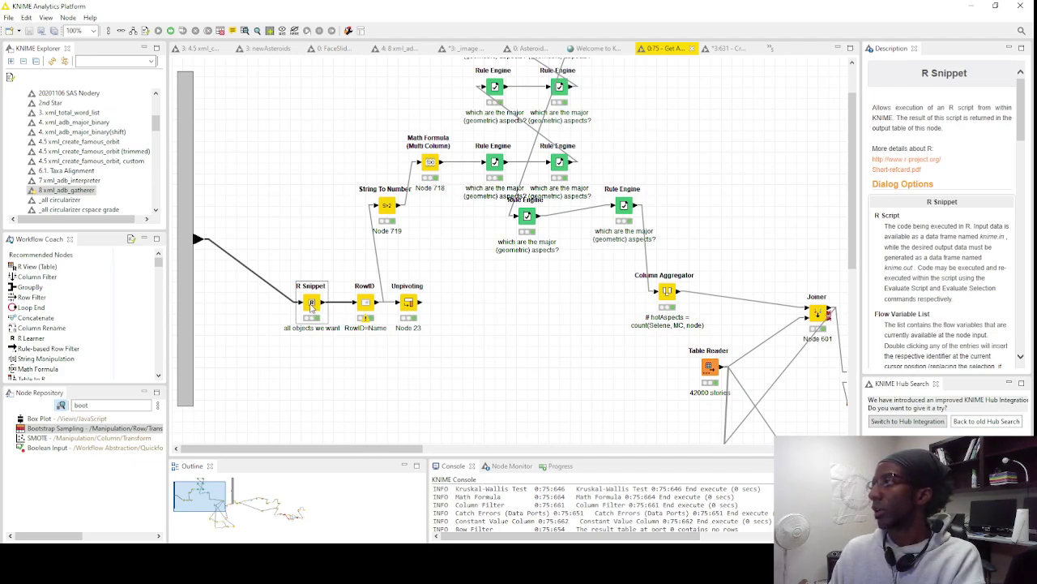
Close the single find metanode's contents and select the Table Creator node labelled "chart info"
{"action": "left_click", "coordinate": [693, 49]}
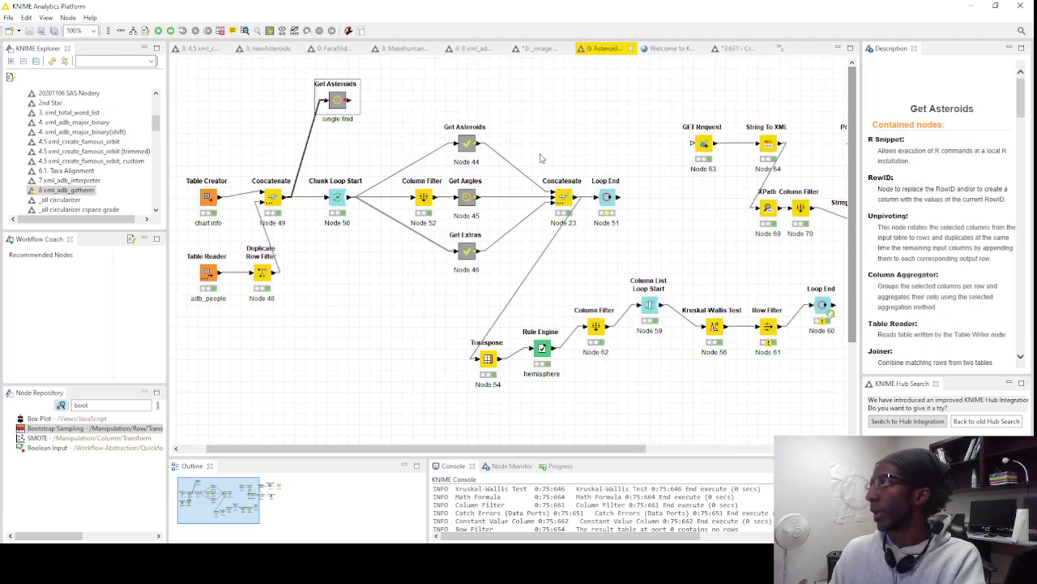
{"action": "left_click", "coordinate": [209, 200]}
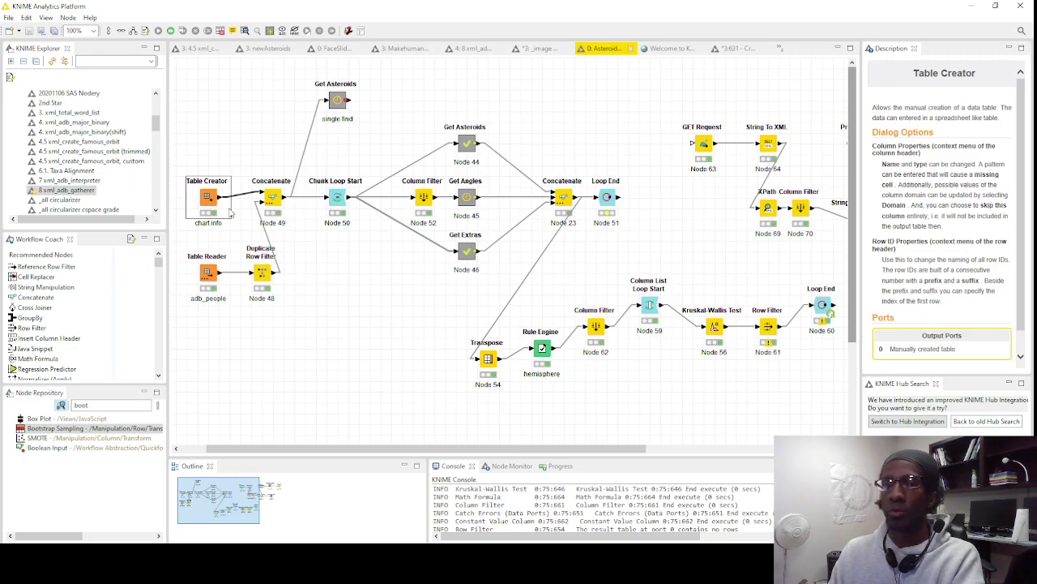
Open the output table of the adb_people Table Reader and look over the Name column down to the middle of the list
{"action": "left_click", "coordinate": [208, 273]}
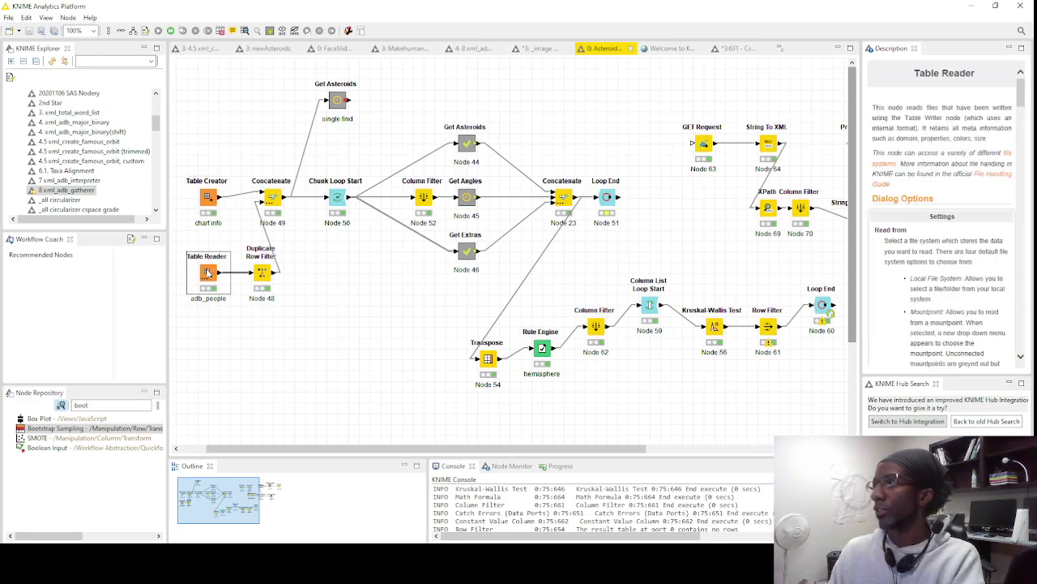
{"action": "right_click", "coordinate": [207, 274]}
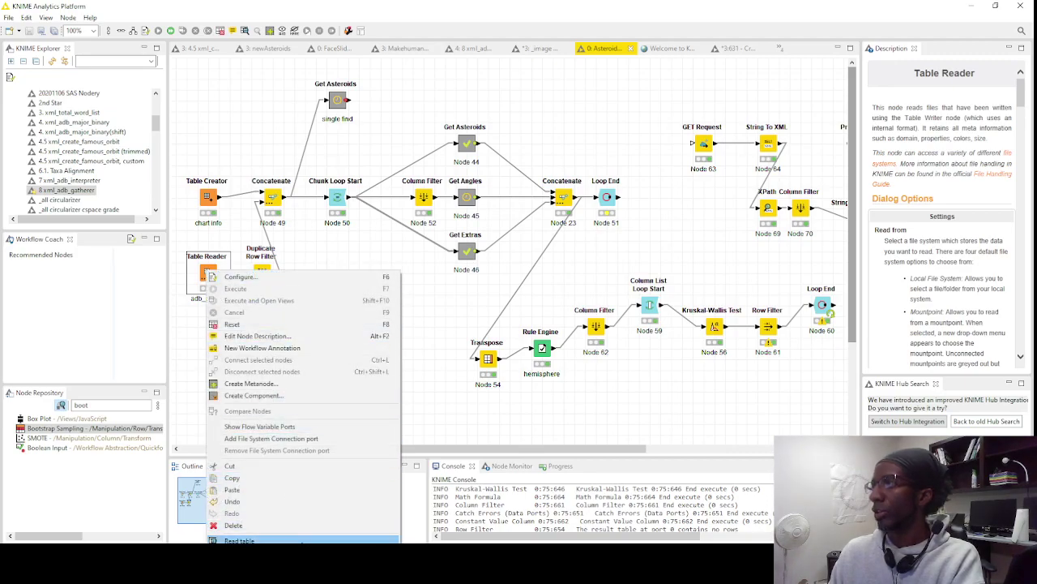
{"action": "left_click", "coordinate": [301, 540]}
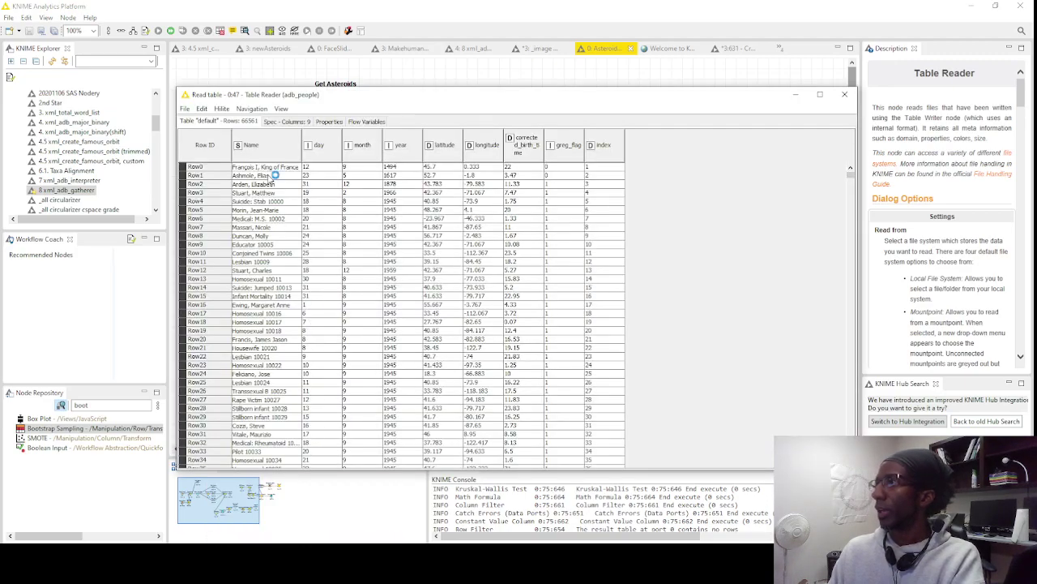
{"action": "left_click_drag", "start_coordinate": [273, 203], "coordinate": [267, 415]}
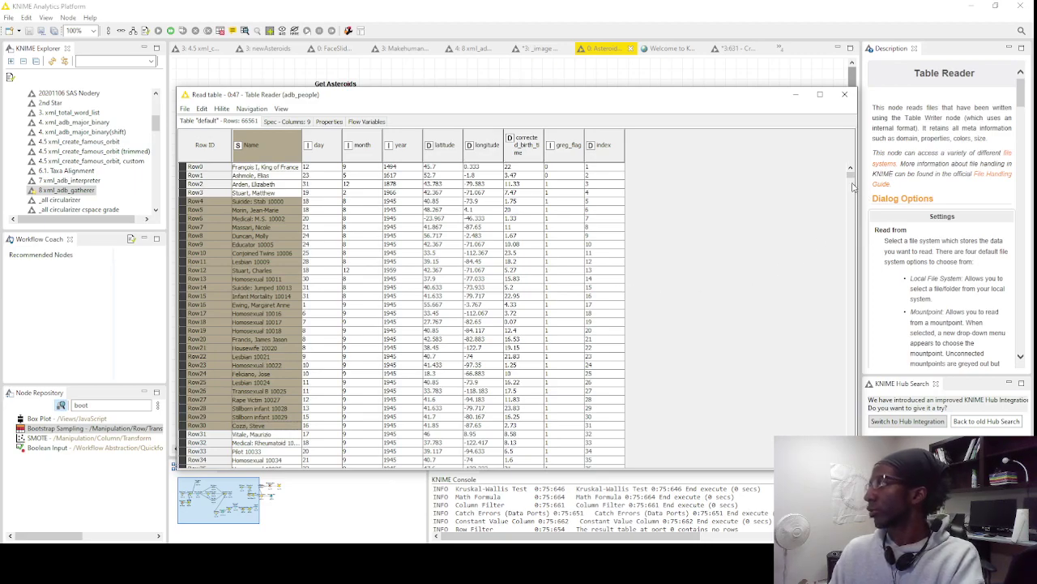
{"action": "left_click_drag", "start_coordinate": [854, 179], "coordinate": [829, 327]}
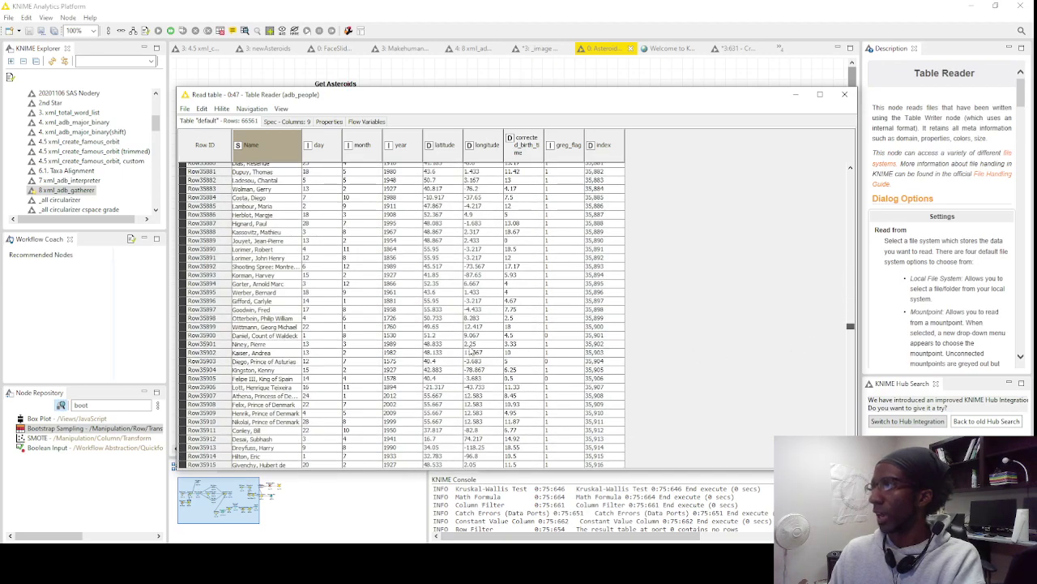
Examine the mid-table records' index values and one person's birth date, coordinates and time fields, then close the adb_people table
{"action": "left_click_drag", "start_coordinate": [256, 267], "coordinate": [604, 436]}
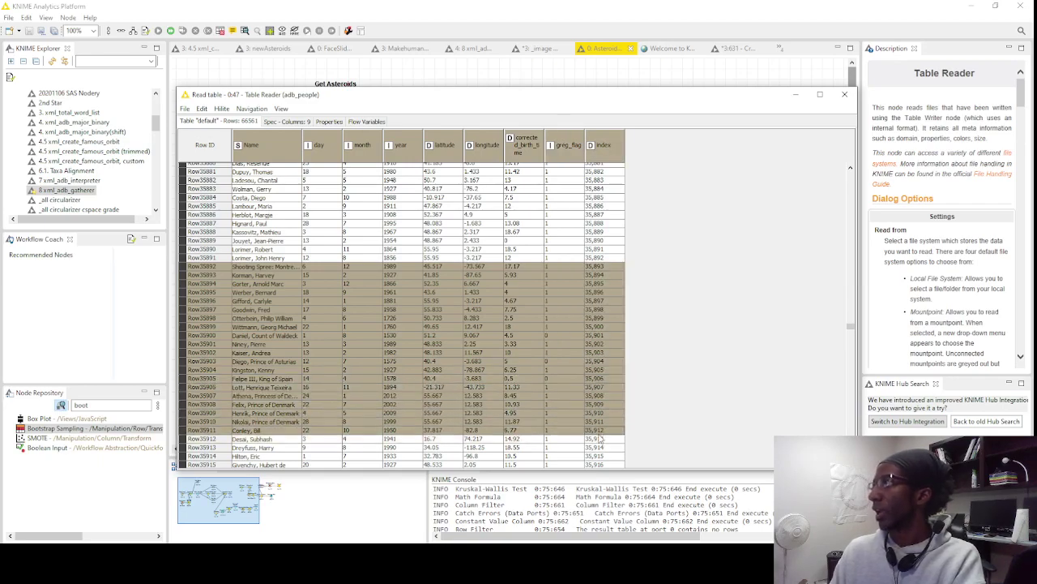
{"action": "left_click", "coordinate": [608, 282]}
{"action": "left_click_drag", "start_coordinate": [607, 391], "coordinate": [602, 261]}
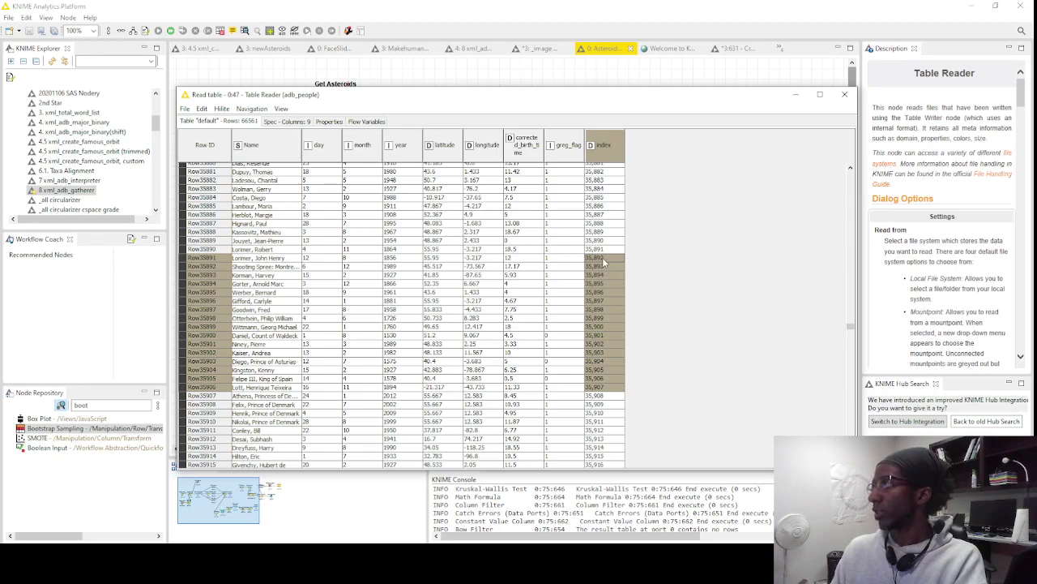
{"action": "left_click", "coordinate": [603, 261]}
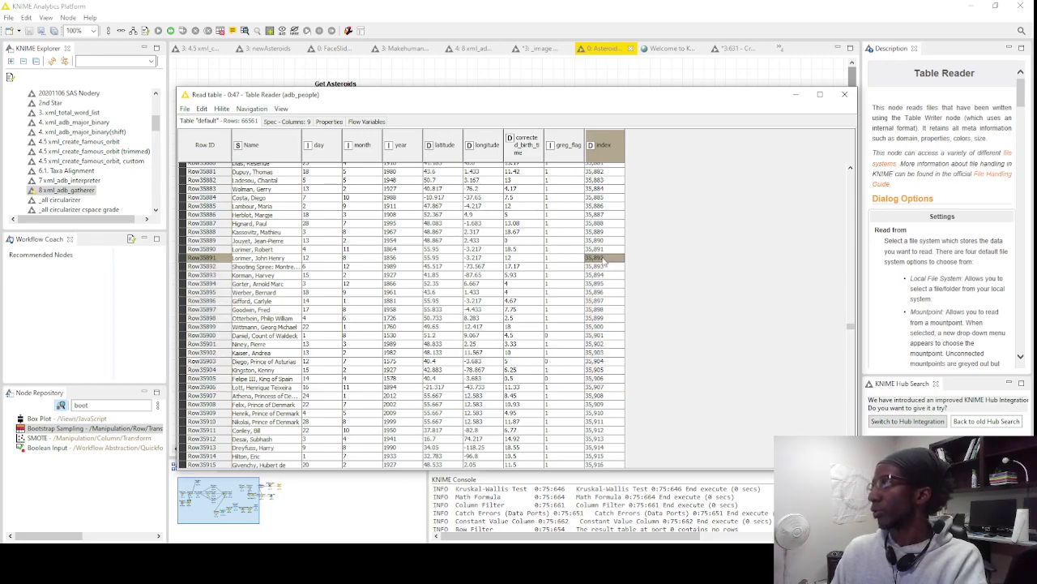
{"action": "left_click", "coordinate": [282, 259]}
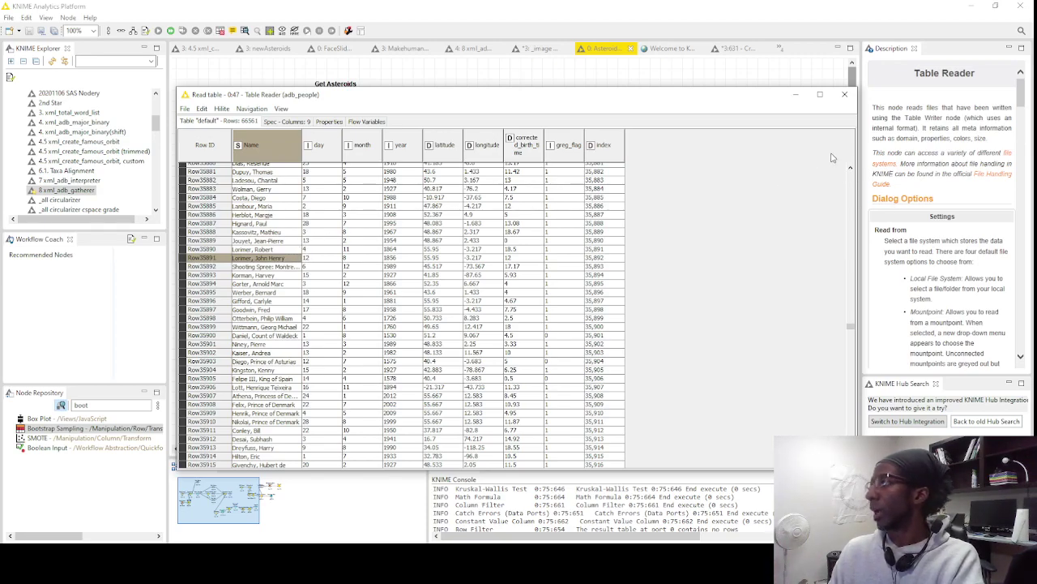
{"action": "left_click_drag", "start_coordinate": [322, 260], "coordinate": [598, 254]}
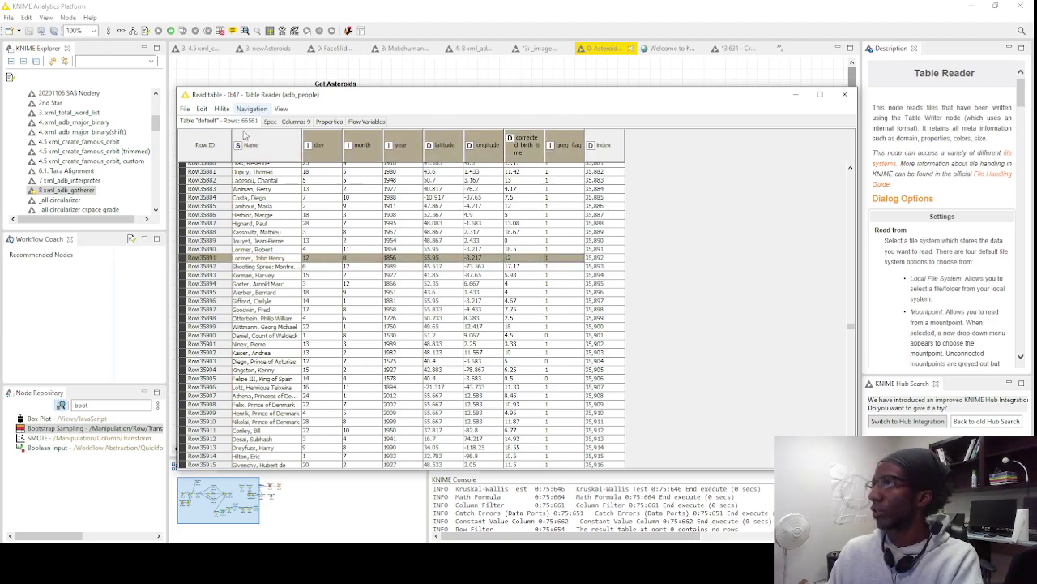
{"action": "left_click", "coordinate": [844, 94]}
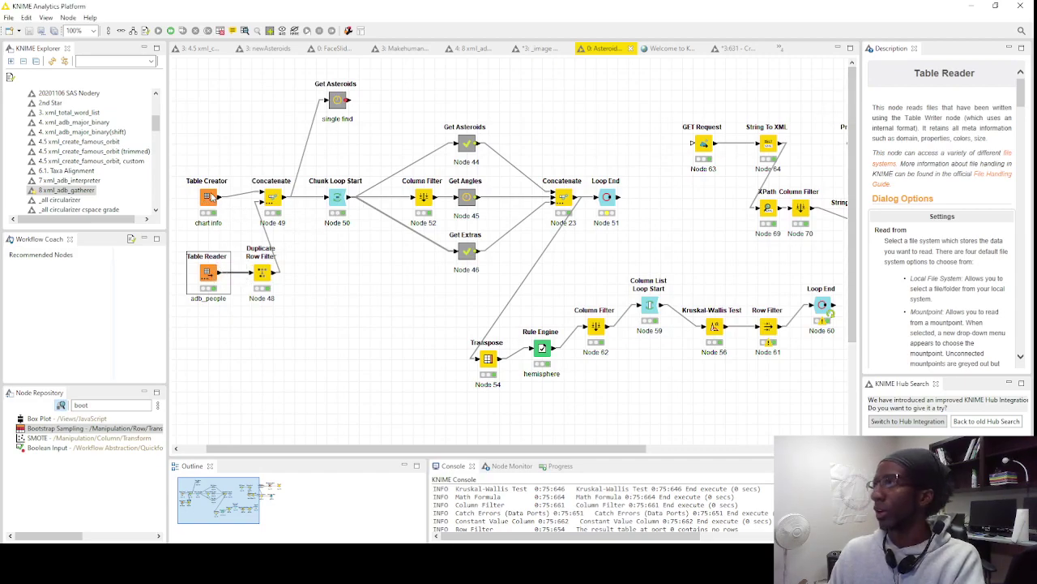
View the concatenated table of Node 49, checking the added chart entry in the first row above the adb_people records, and close it
{"action": "right_click", "coordinate": [273, 197]}
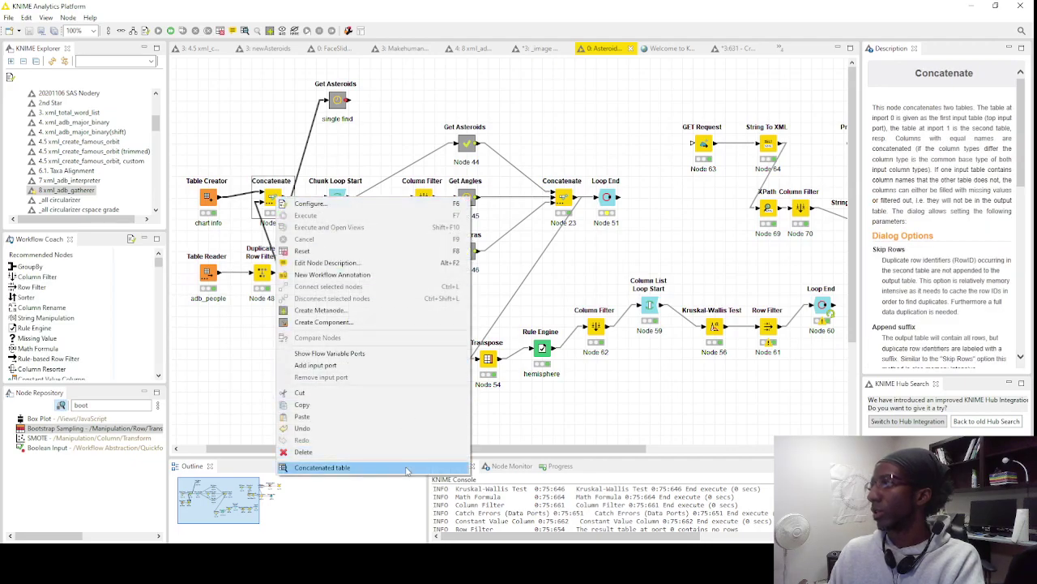
{"action": "left_click", "coordinate": [406, 470]}
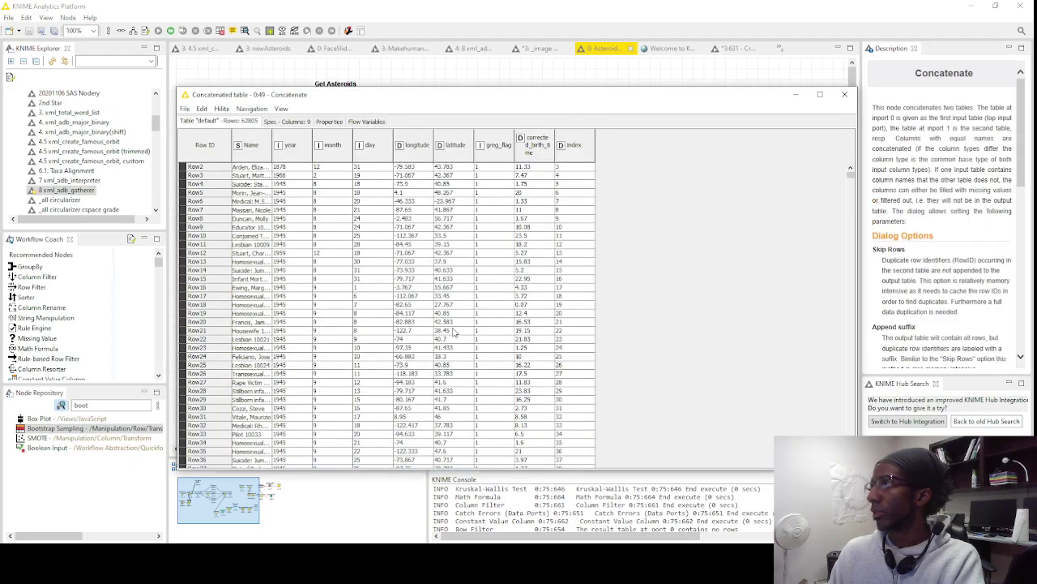
{"action": "scroll", "coordinate": [454, 331], "scroll_direction": "up", "scroll_amount": 2}
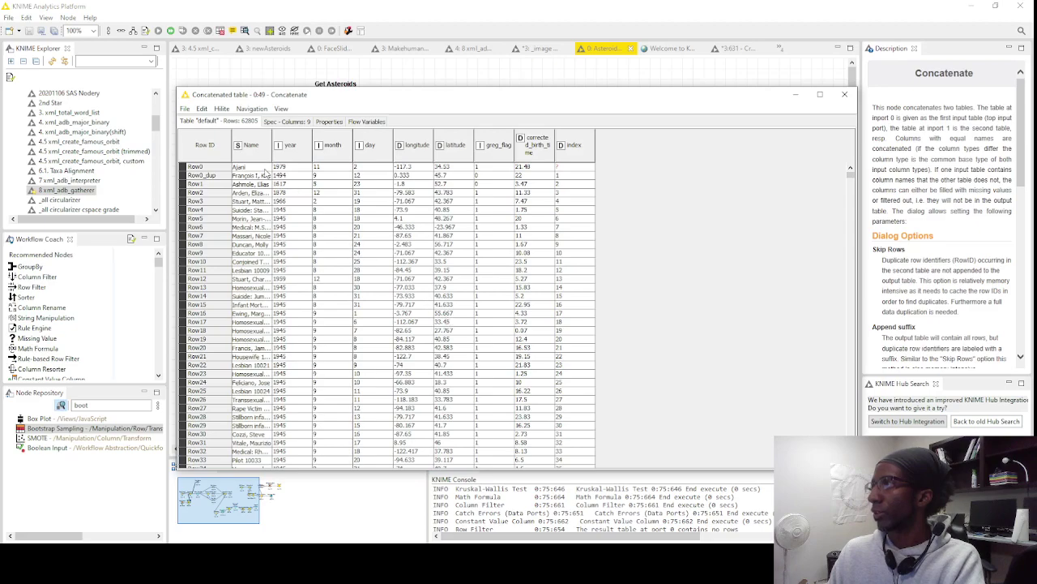
{"action": "left_click", "coordinate": [263, 167]}
{"action": "scroll", "coordinate": [456, 276], "scroll_direction": "down", "scroll_amount": 2}
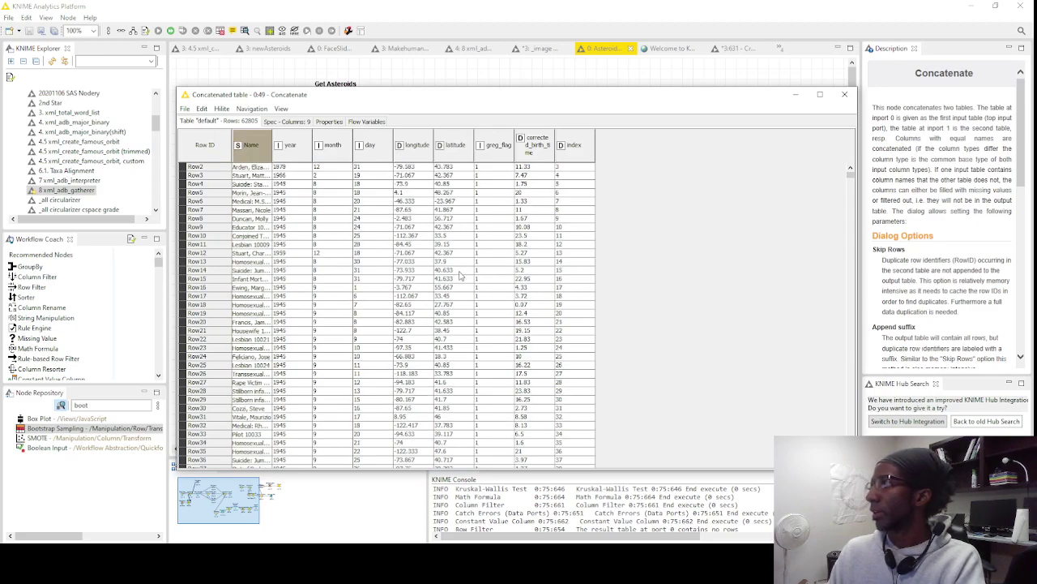
{"action": "left_click", "coordinate": [845, 94]}
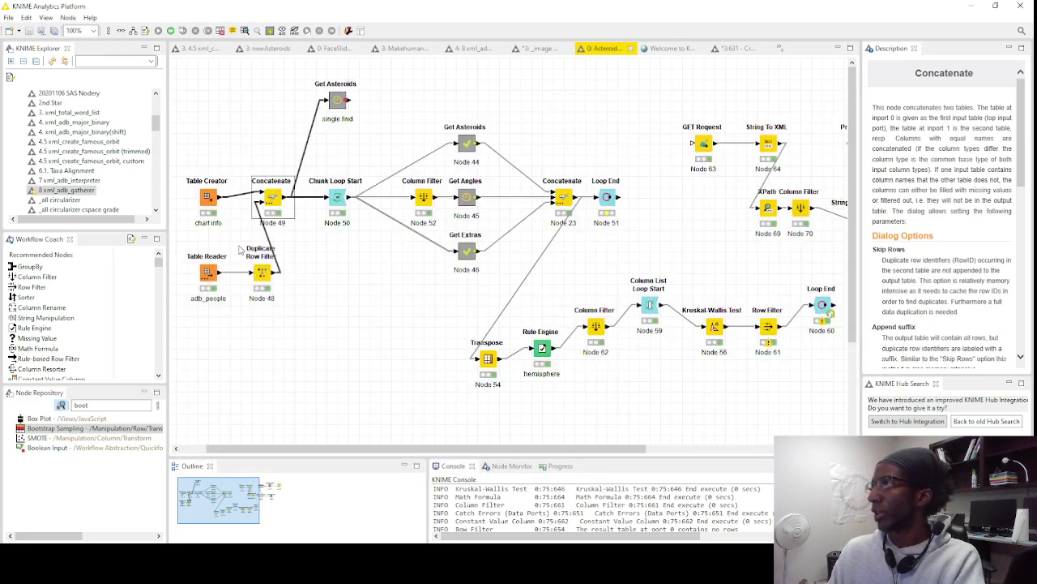
Review the chunked input table of the Chunk Loop Start (Node 50) through its final rows, and close it
{"action": "left_click", "coordinate": [338, 200]}
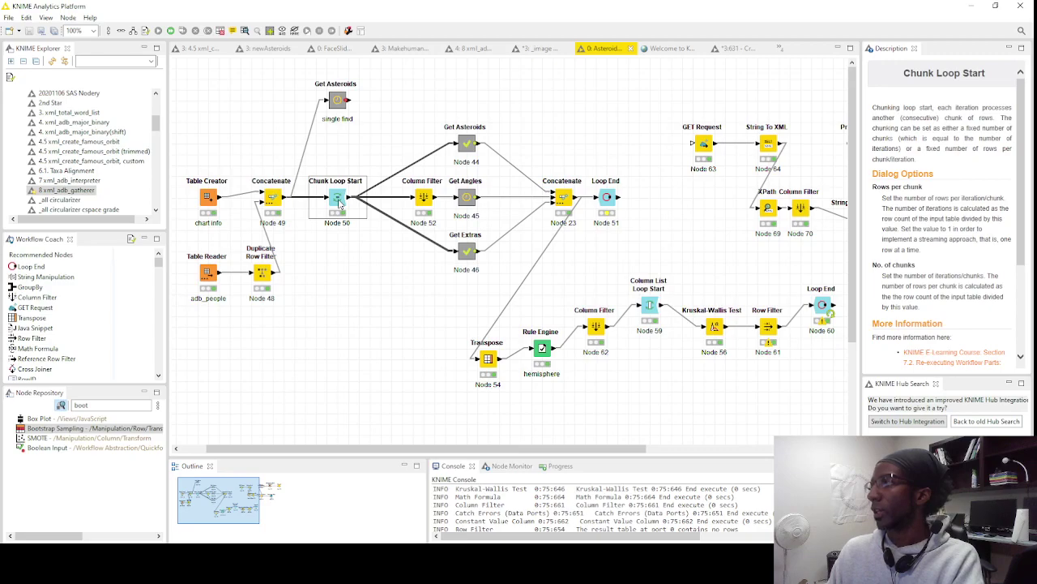
{"action": "right_click", "coordinate": [340, 204]}
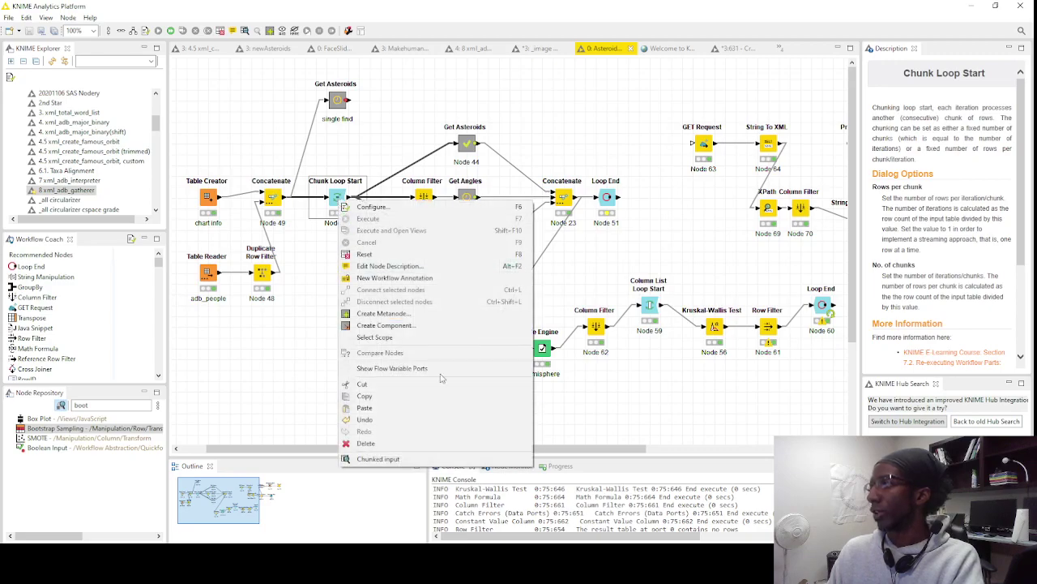
{"action": "left_click", "coordinate": [473, 461]}
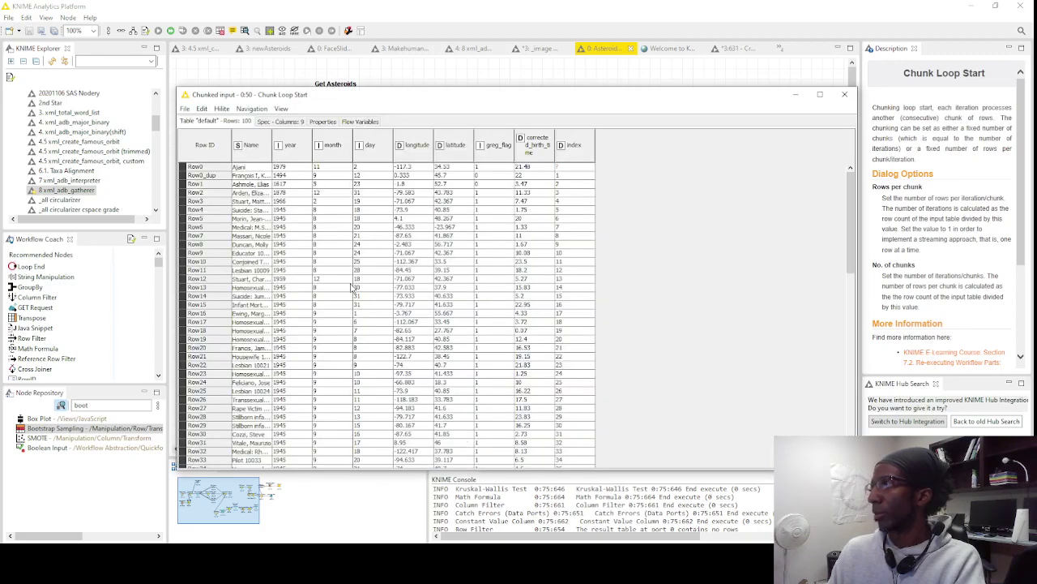
{"action": "scroll", "coordinate": [352, 288], "scroll_direction": "down", "scroll_amount": 20}
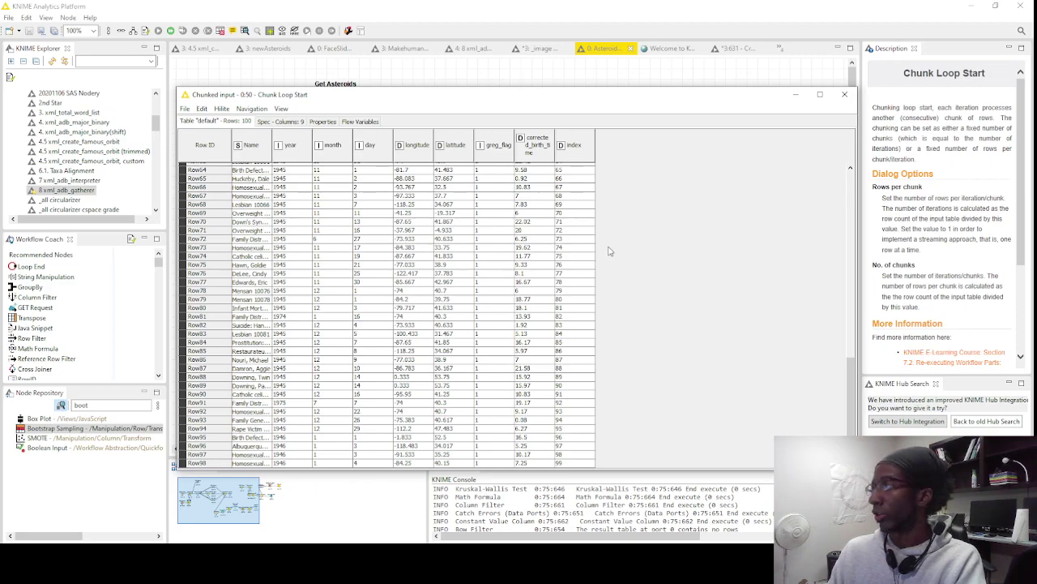
{"action": "left_click", "coordinate": [844, 94]}
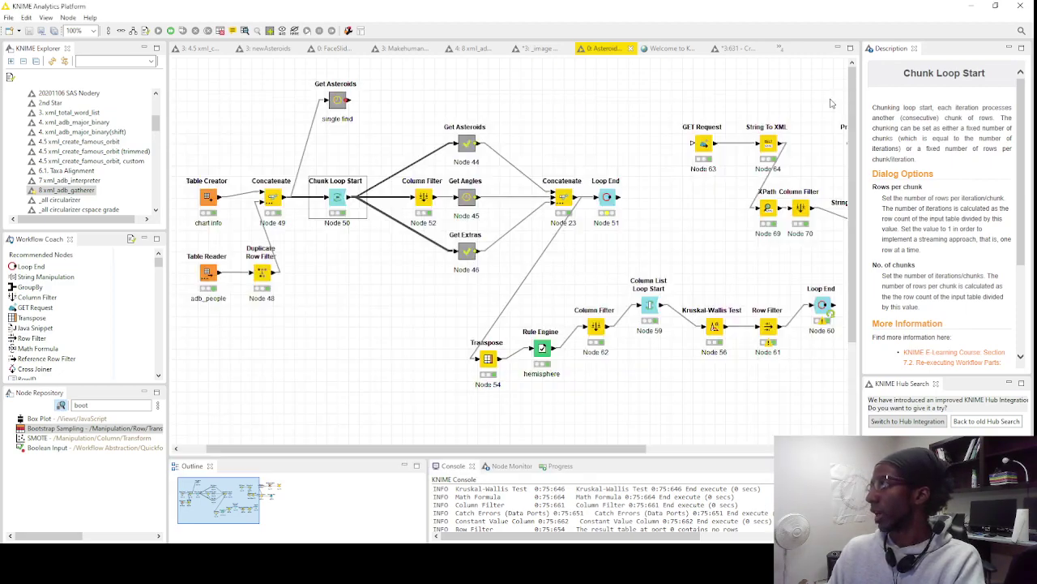
Open the Get Asteroids metanode (Node 44) and view the data output of its "additional asteroids" R Snippet
{"action": "double_click", "coordinate": [468, 146]}
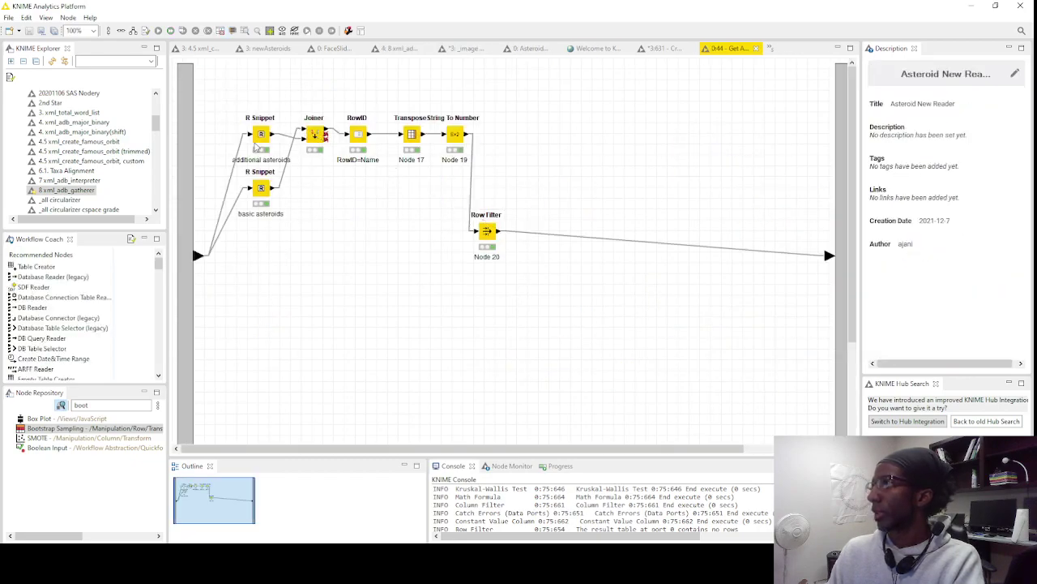
{"action": "left_click", "coordinate": [263, 136]}
{"action": "right_click", "coordinate": [263, 136]}
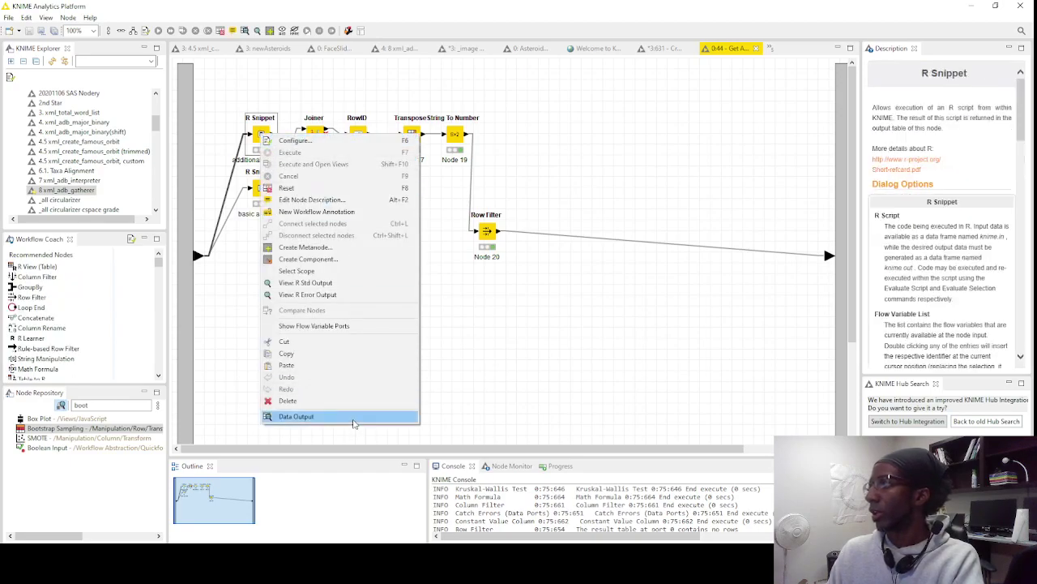
{"action": "left_click", "coordinate": [353, 418]}
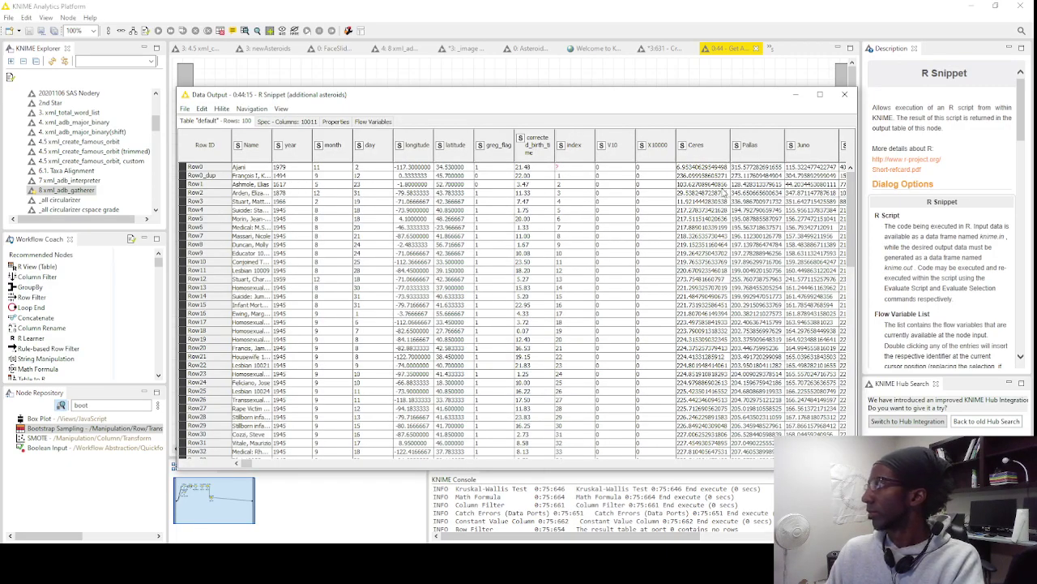
Examine the first row's Ceres and Pallas positions and the many further asteroid columns, then close the output table
{"action": "left_click", "coordinate": [706, 145]}
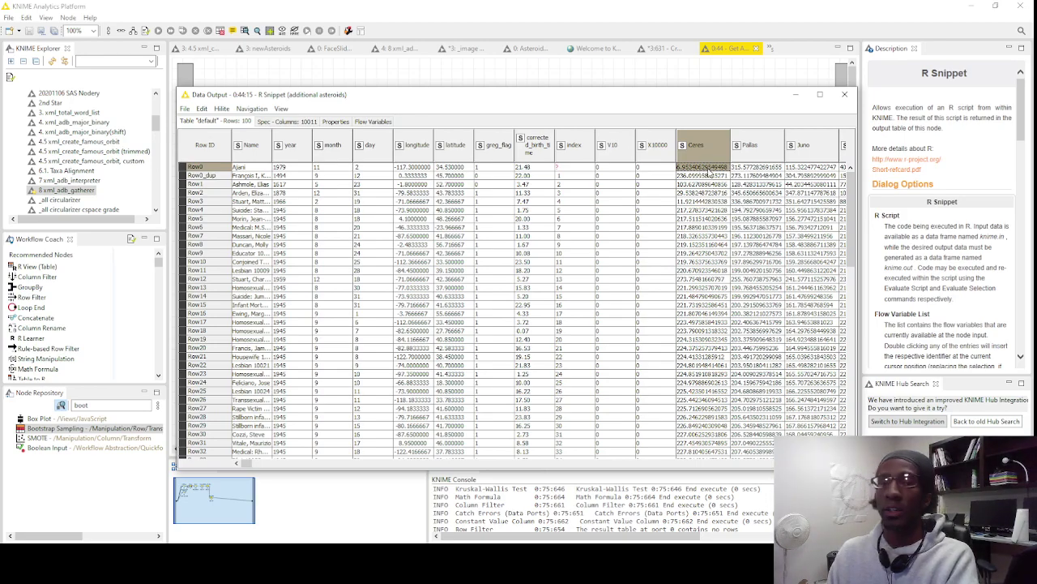
{"action": "left_click", "coordinate": [766, 169]}
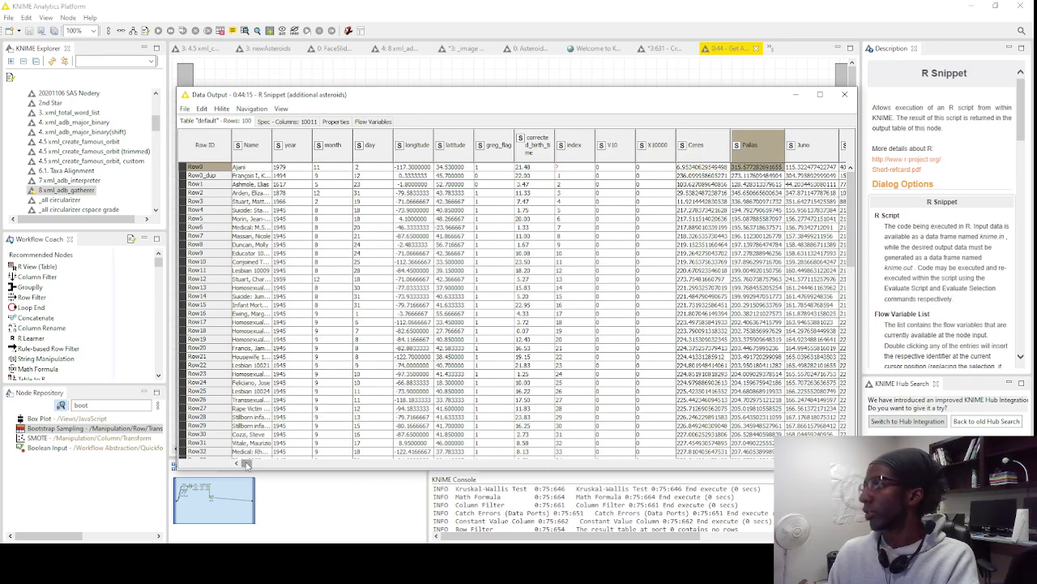
{"action": "left_click_drag", "start_coordinate": [247, 463], "coordinate": [264, 471]}
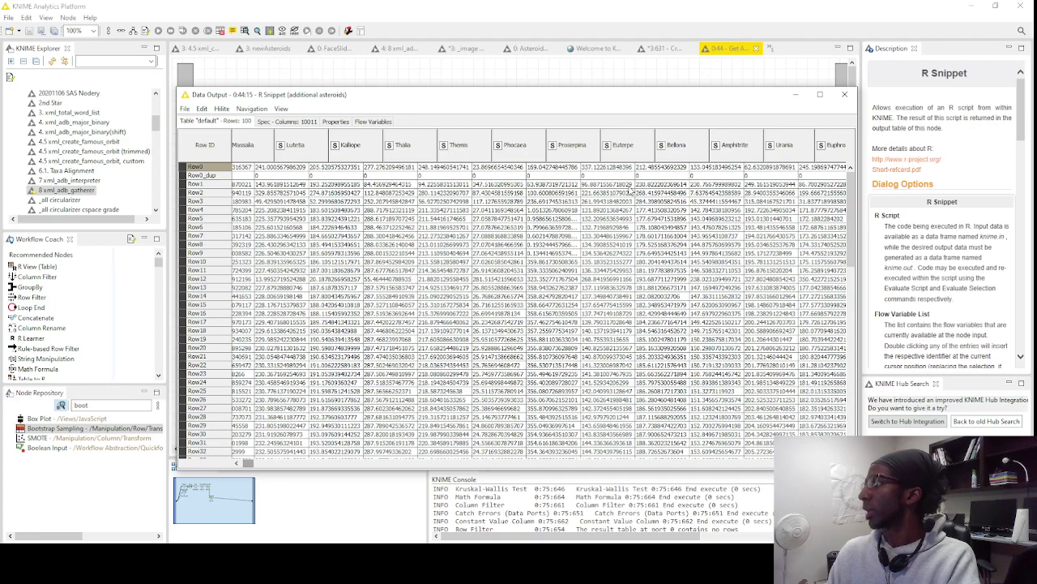
{"action": "scroll", "coordinate": [650, 204], "scroll_direction": "right", "scroll_amount": 3}
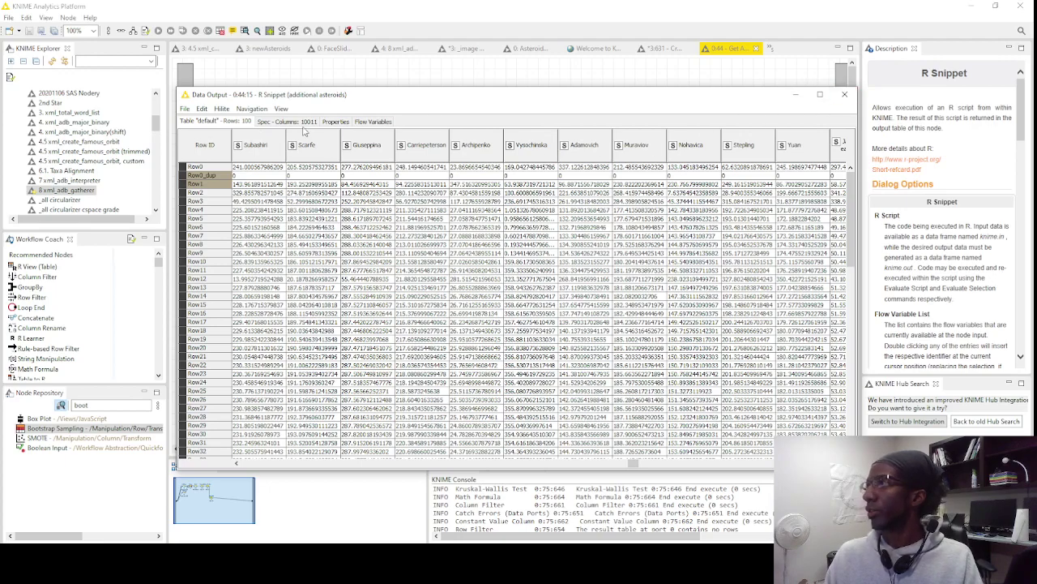
{"action": "left_click", "coordinate": [845, 95]}
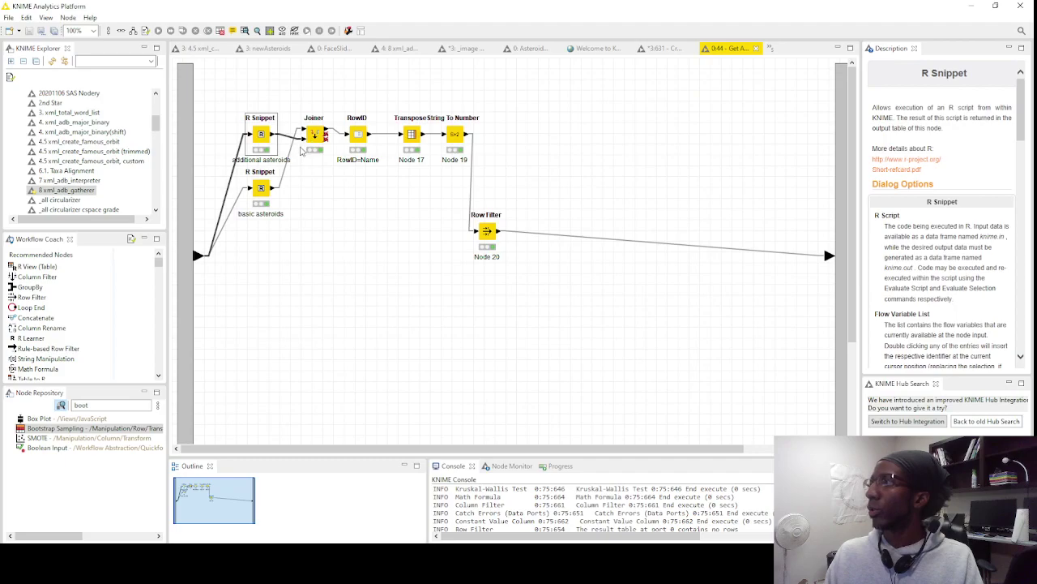
Open the "additional asteroids" R Snippet's script and examine the 10000:20000 range in its for loop
{"action": "right_click", "coordinate": [261, 186]}
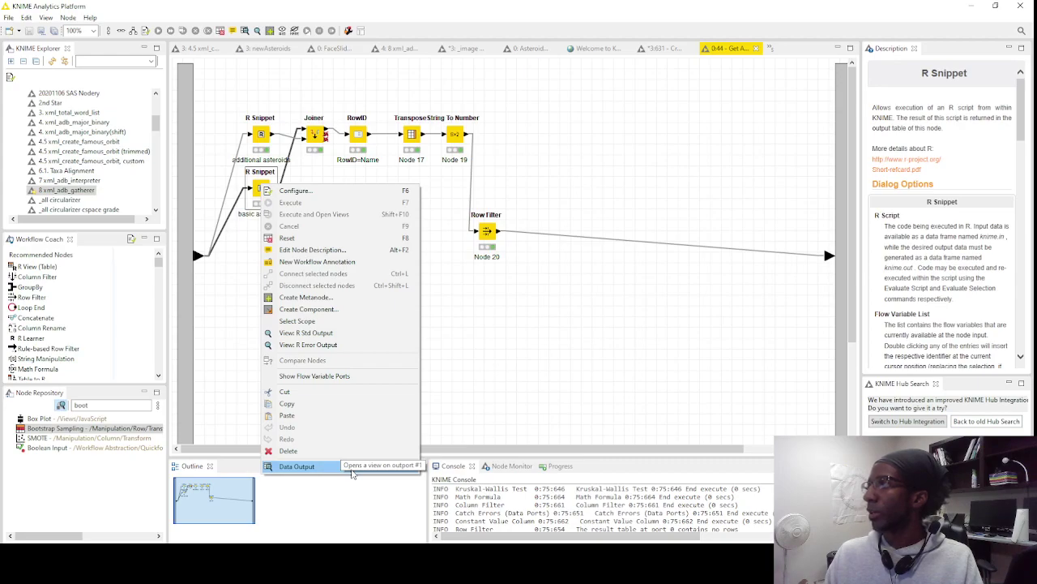
{"action": "left_click", "coordinate": [551, 418]}
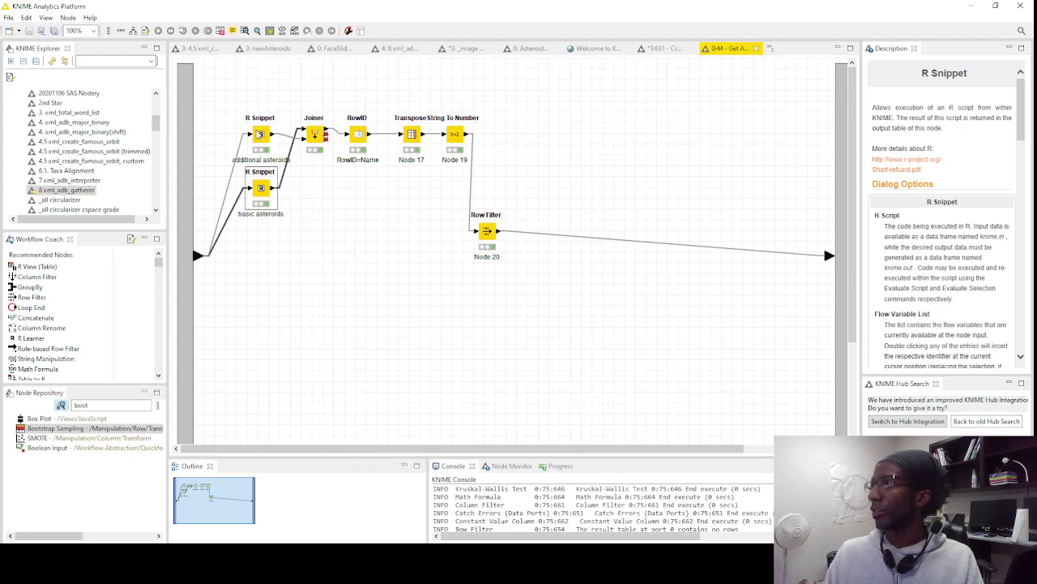
{"action": "left_click", "coordinate": [262, 135]}
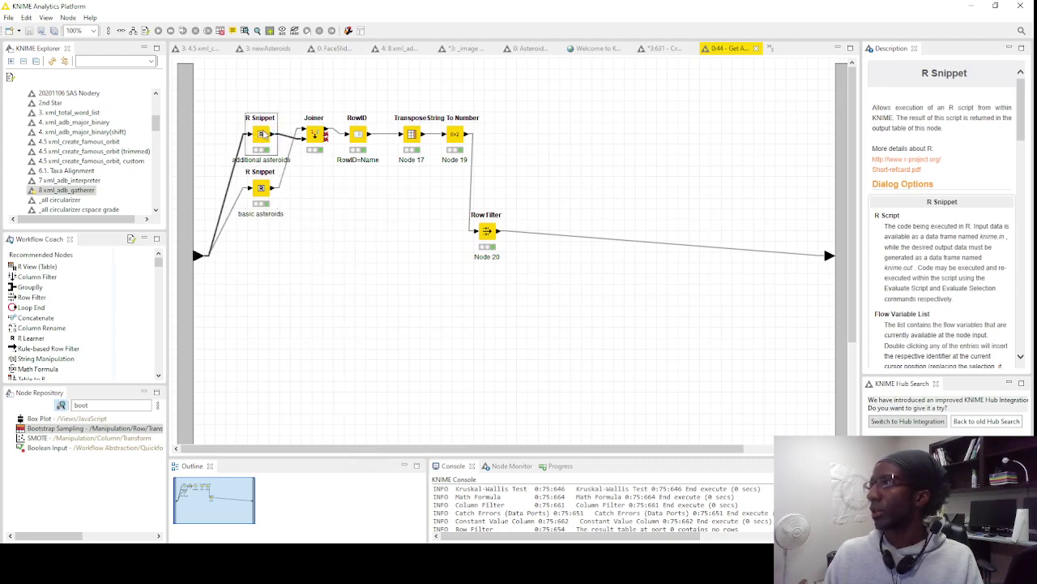
{"action": "double_click", "coordinate": [262, 134]}
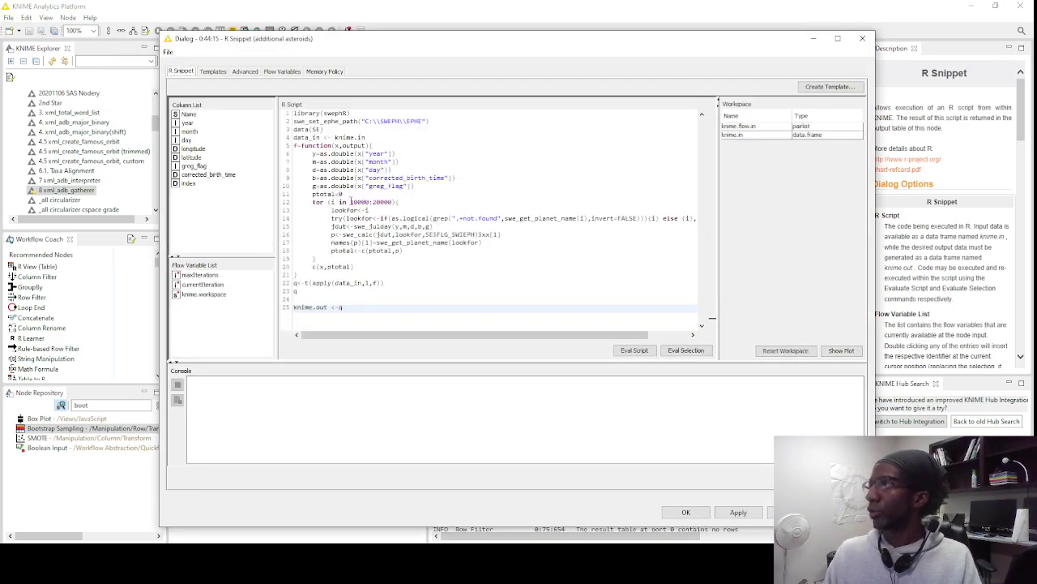
{"action": "left_click_drag", "start_coordinate": [350, 201], "coordinate": [369, 201]}
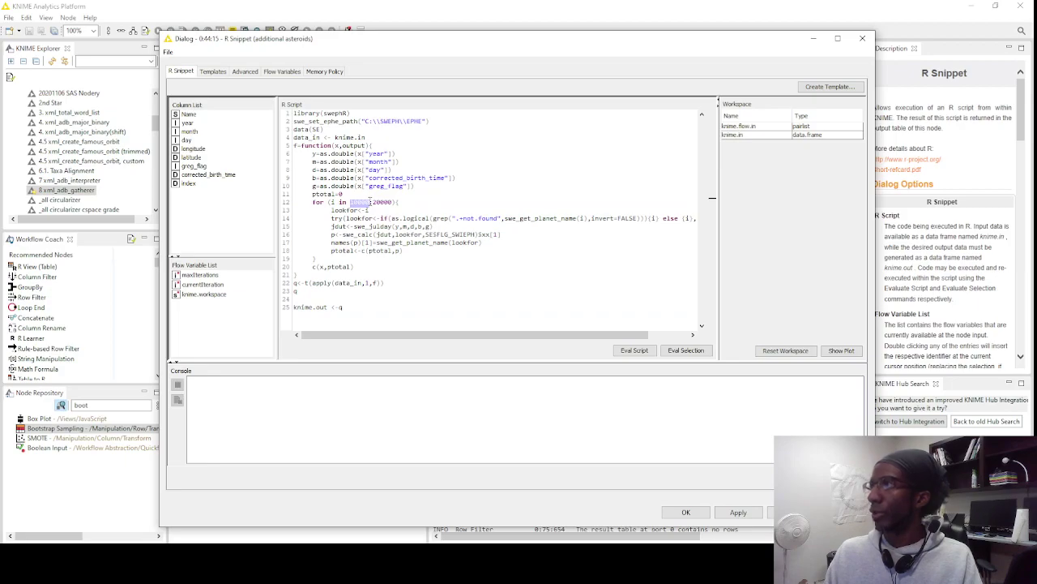
{"action": "left_click_drag", "start_coordinate": [373, 202], "coordinate": [385, 202]}
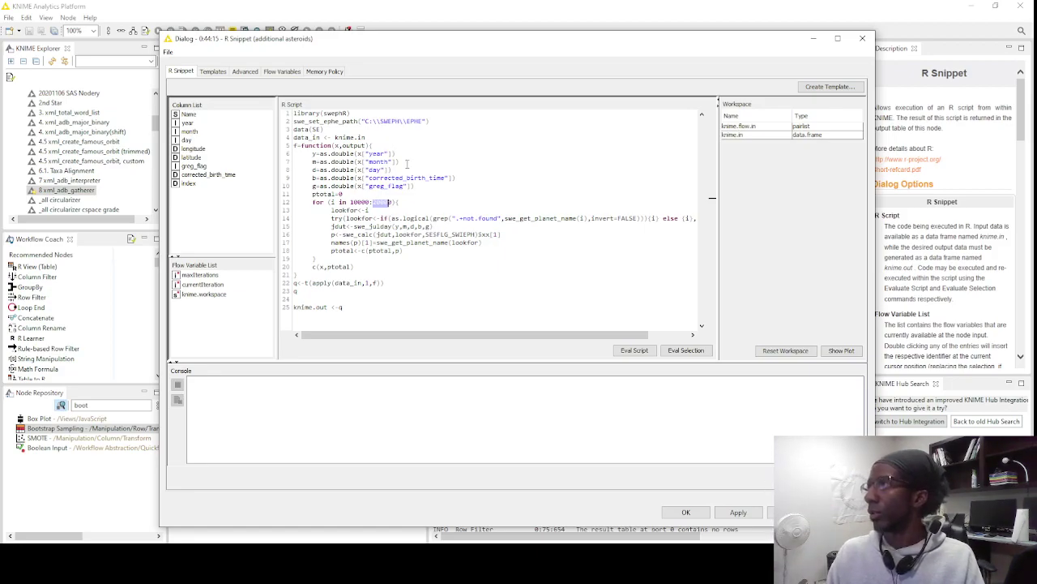
Close the "additional asteroids" script, then open the "basic asteroids" R Snippet's script, examine its for loop range, and close it
{"action": "left_click", "coordinate": [419, 204]}
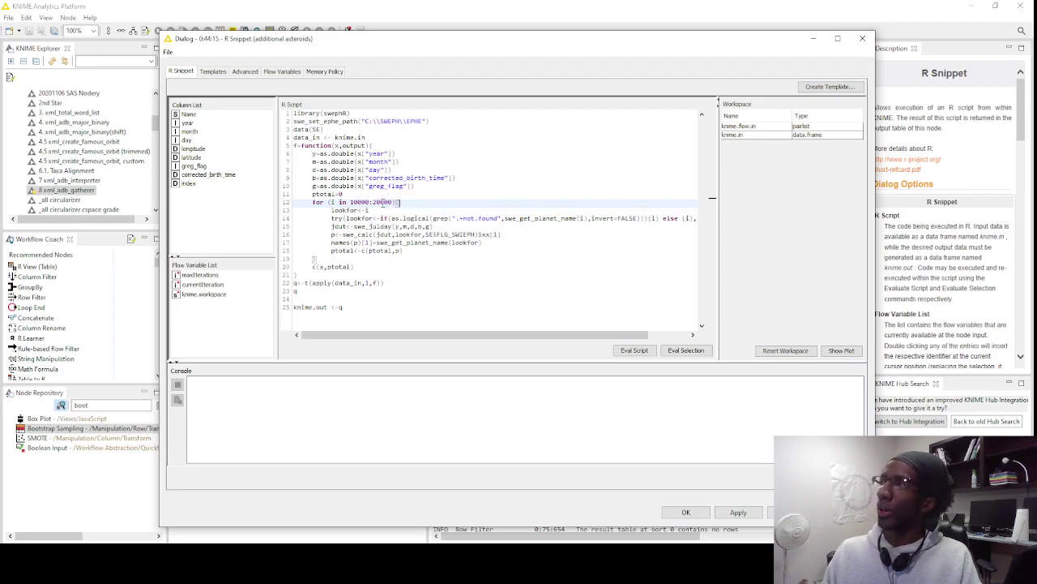
{"action": "left_click", "coordinate": [862, 39]}
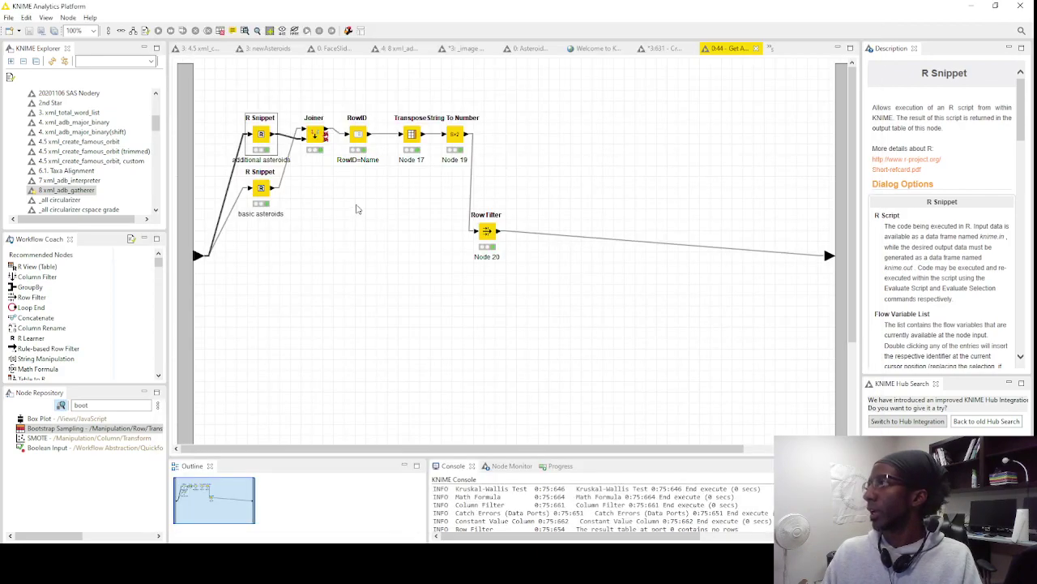
{"action": "right_click", "coordinate": [259, 189]}
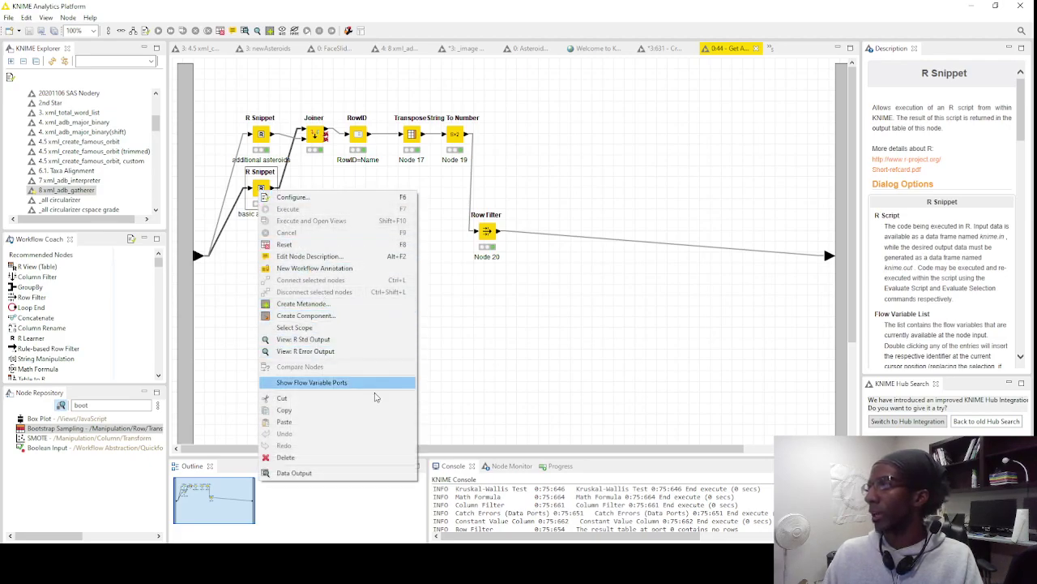
{"action": "left_click", "coordinate": [376, 199]}
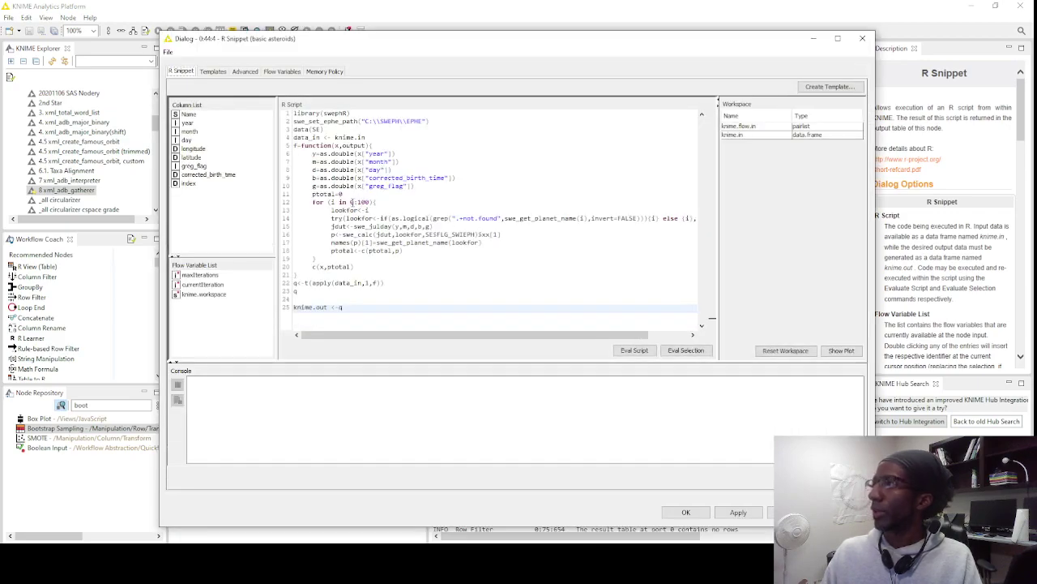
{"action": "left_click_drag", "start_coordinate": [351, 201], "coordinate": [374, 202]}
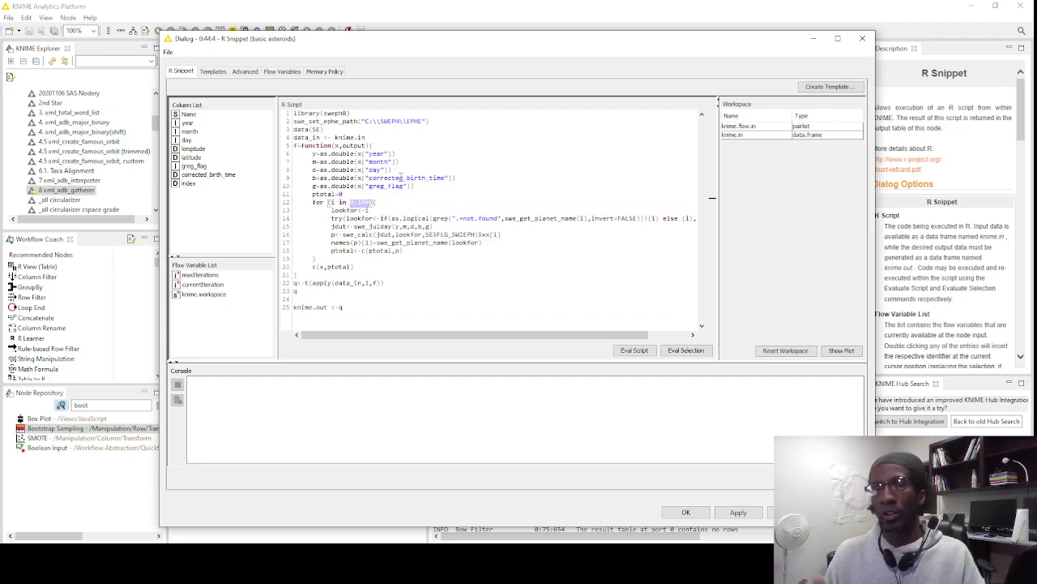
{"action": "left_click", "coordinate": [866, 38]}
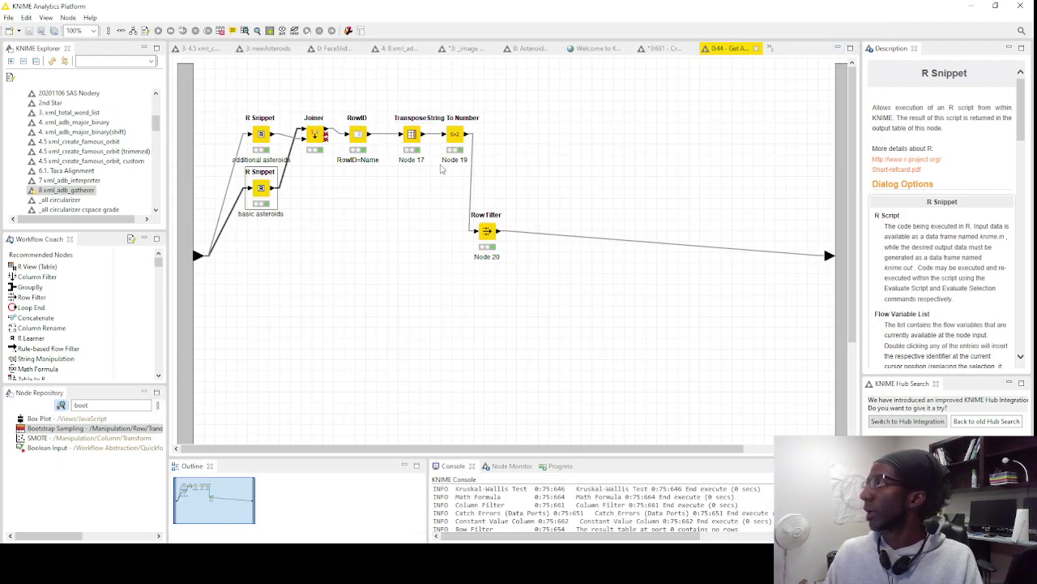
View the filtered output of the Row Filter (Node 20), then close the table and the Get Asteroids metanode
{"action": "right_click", "coordinate": [359, 135]}
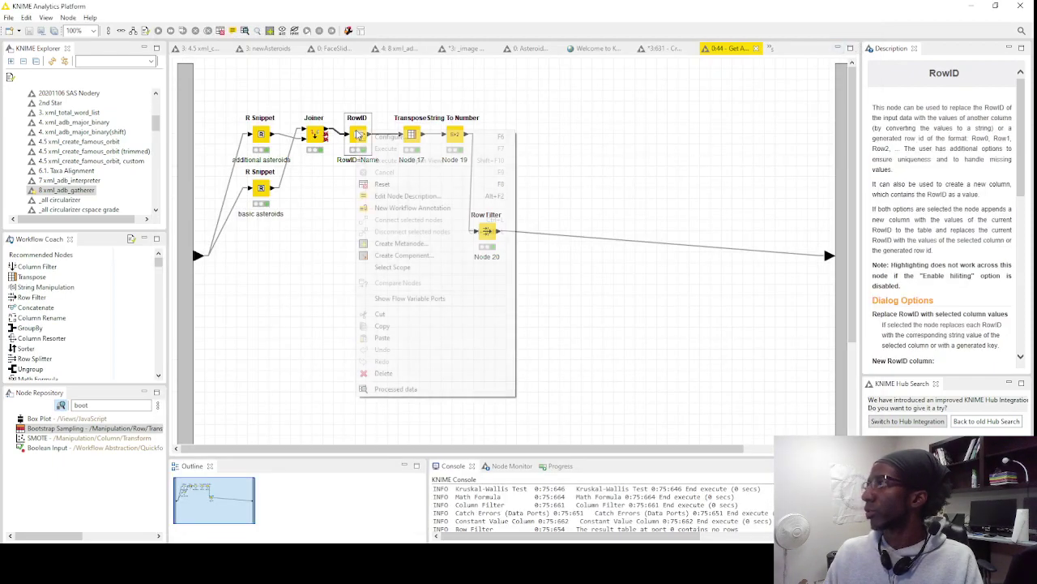
{"action": "left_click", "coordinate": [579, 113]}
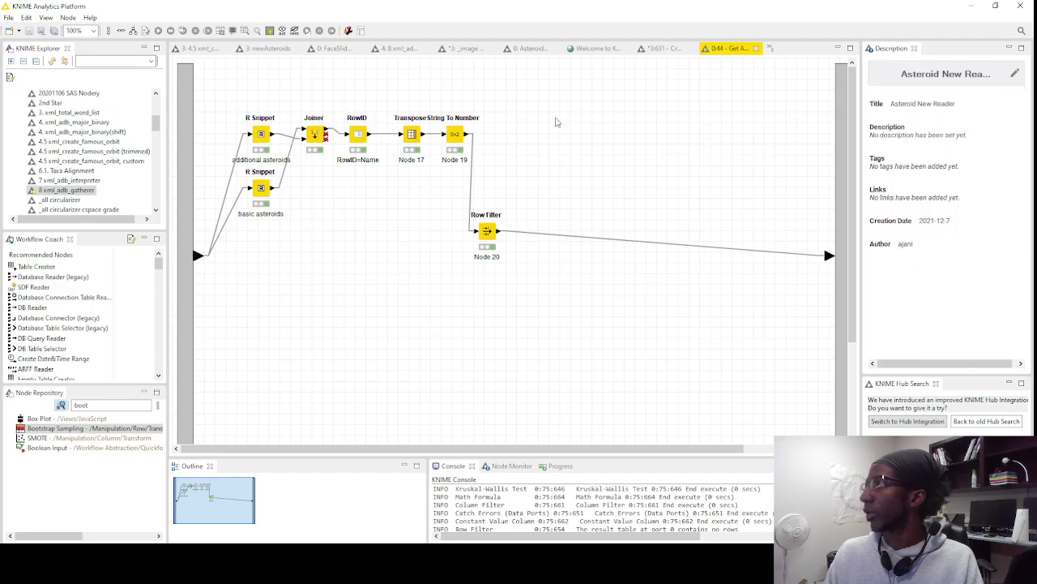
{"action": "right_click", "coordinate": [489, 233]}
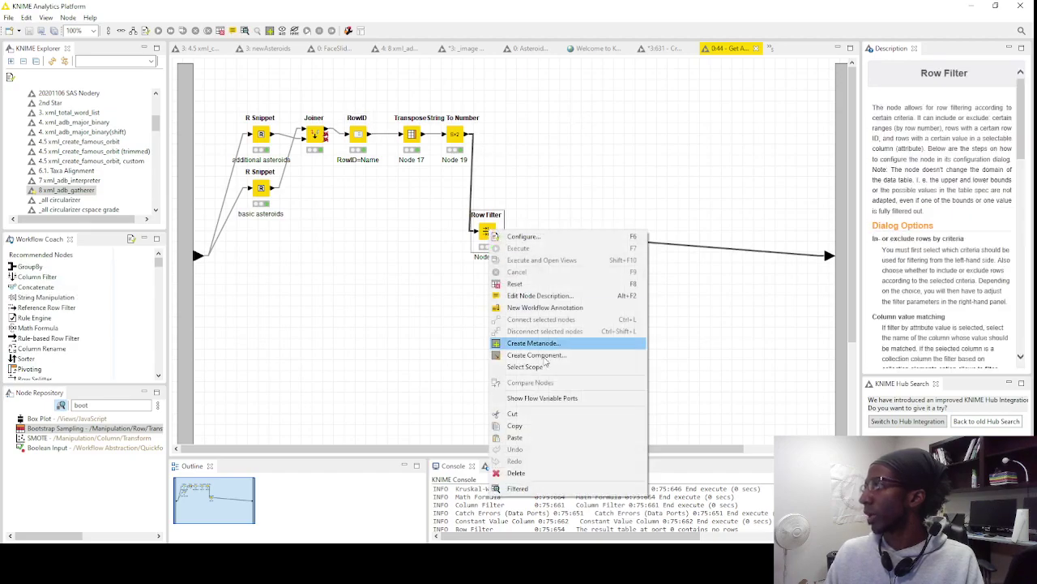
{"action": "left_click", "coordinate": [572, 490]}
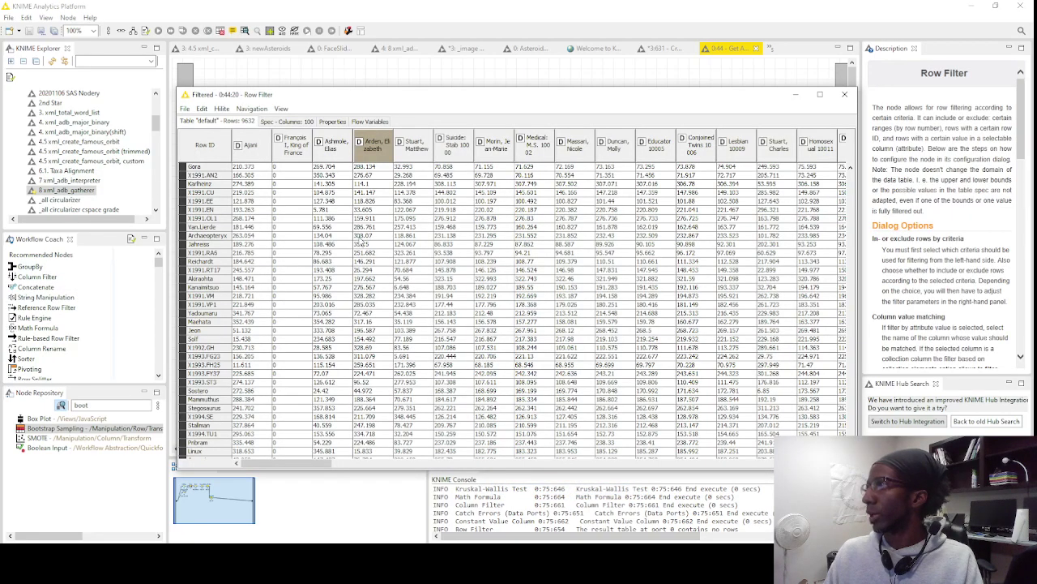
{"action": "left_click", "coordinate": [844, 94]}
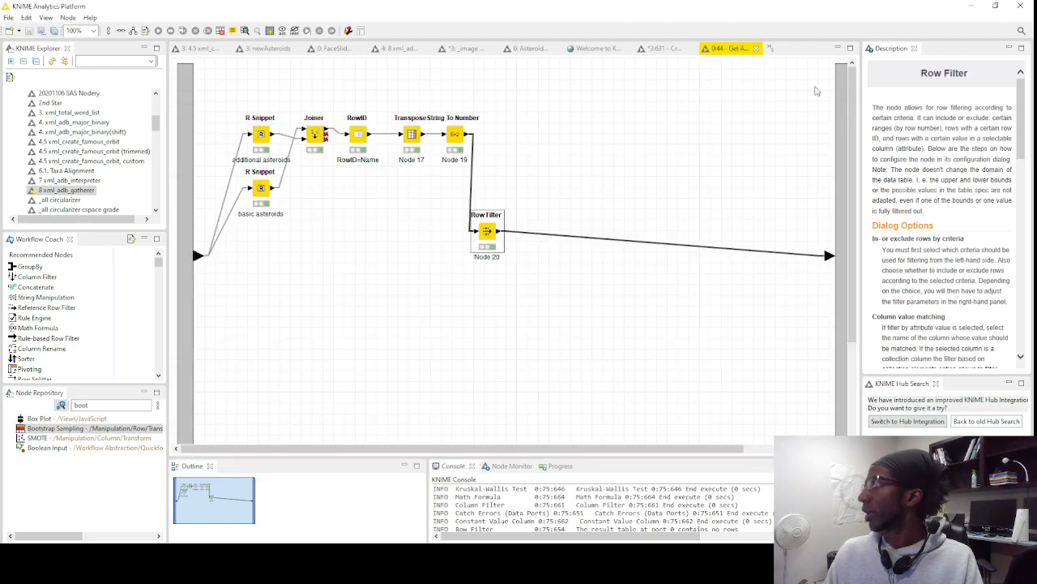
{"action": "left_click", "coordinate": [757, 48]}
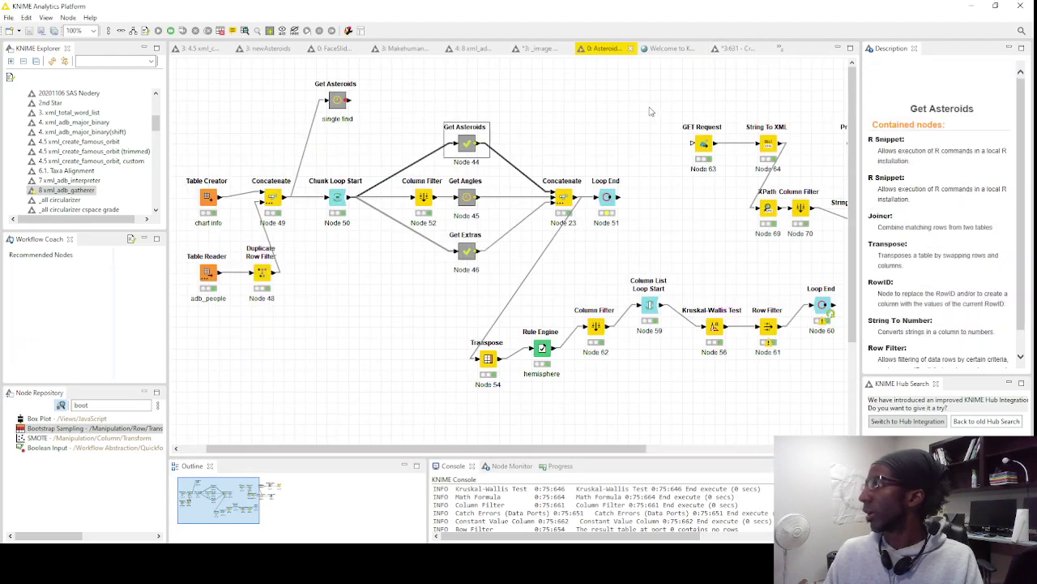
Highlight in turn the Get Angles, Get Asteroids and Get Extras metanodes and the Kruskal-Wallis loop from Node 59 to Node 60
{"action": "left_click", "coordinate": [468, 198]}
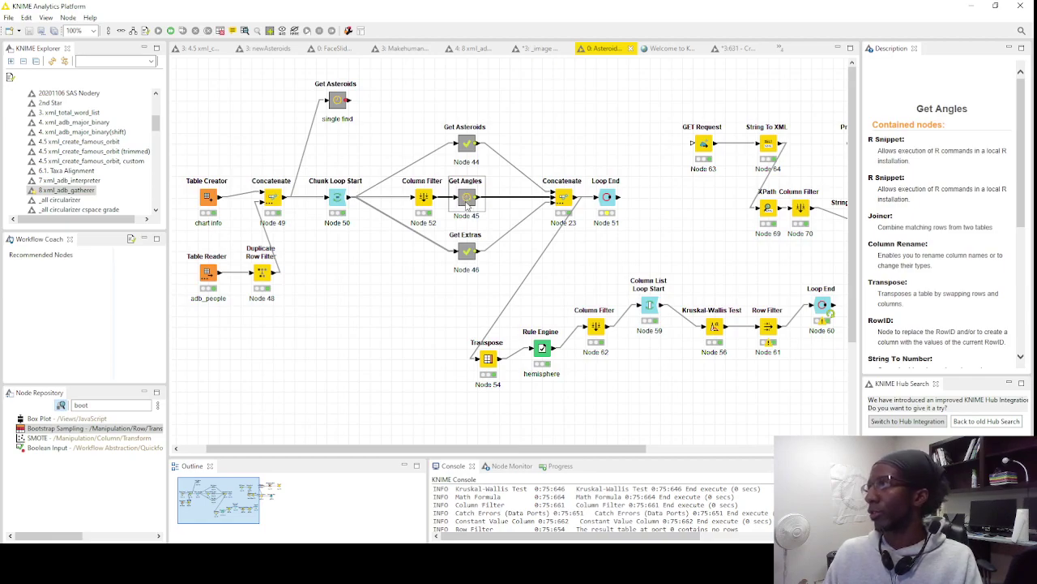
{"action": "left_click", "coordinate": [467, 144]}
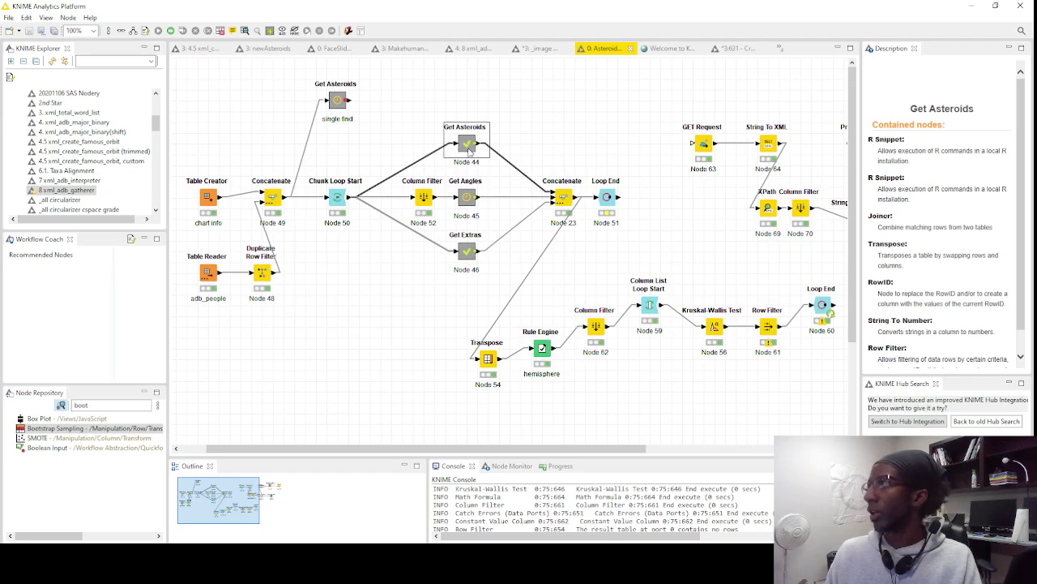
{"action": "left_click", "coordinate": [468, 252]}
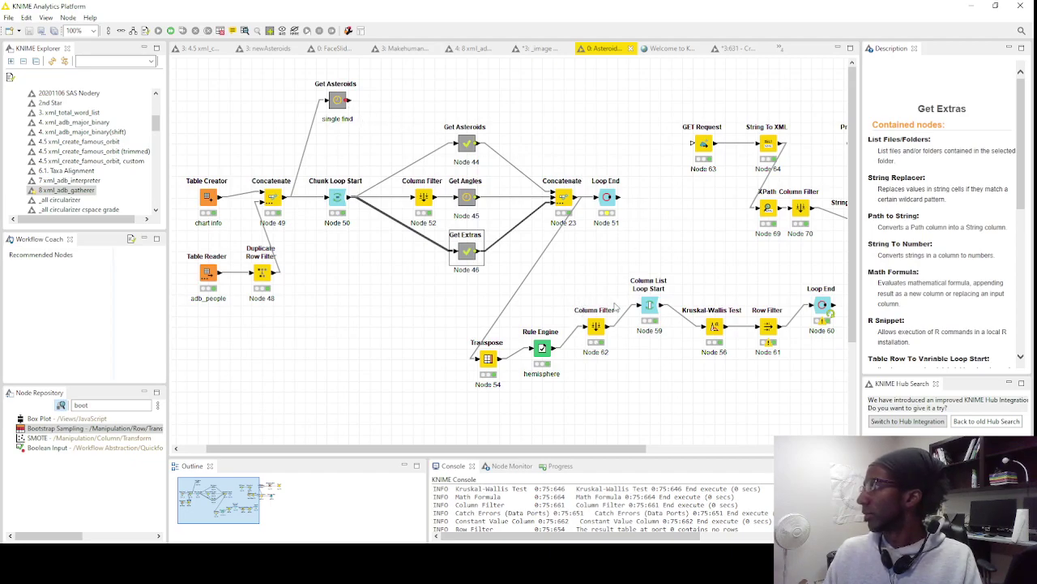
{"action": "left_click_drag", "start_coordinate": [832, 263], "coordinate": [628, 369]}
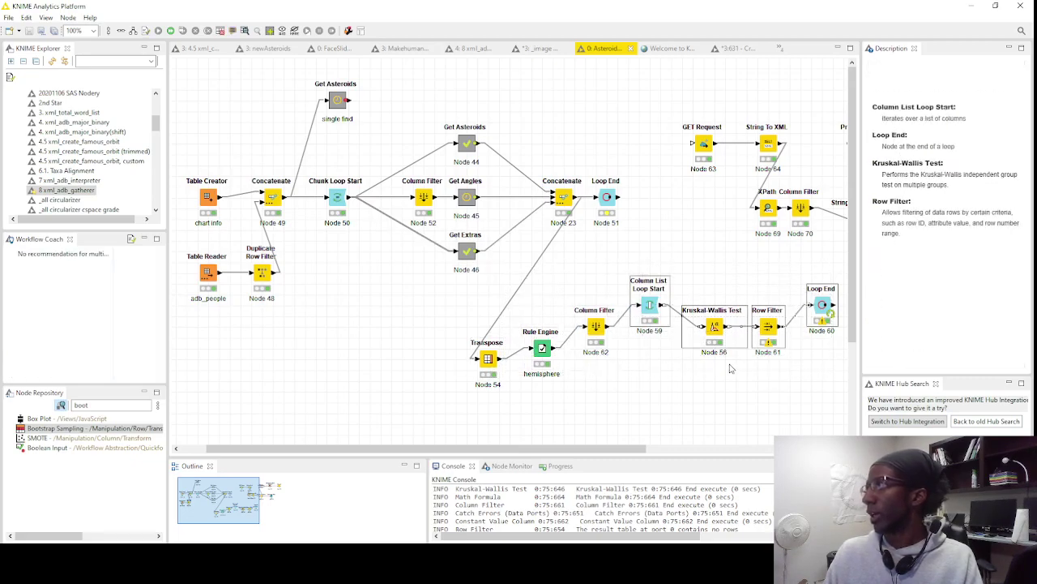
{"action": "left_click", "coordinate": [706, 373]}
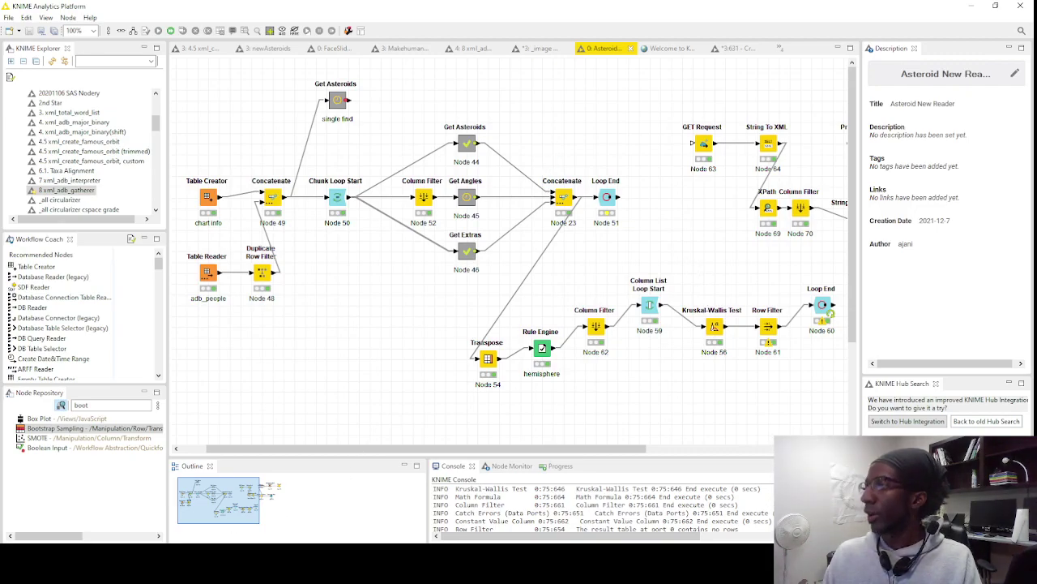
Switch to the new_interps_PLUS2 workbook in Excel and highlight Paulina's interpretation, word and p-value cells
{"action": "left_click", "coordinate": [400, 525]}
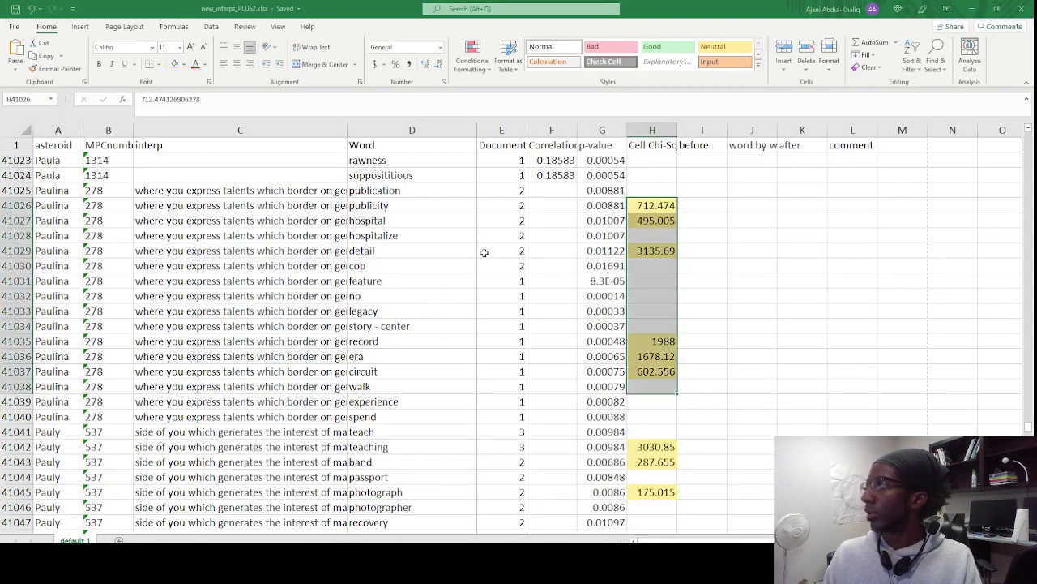
{"action": "left_click_drag", "start_coordinate": [594, 191], "coordinate": [266, 397]}
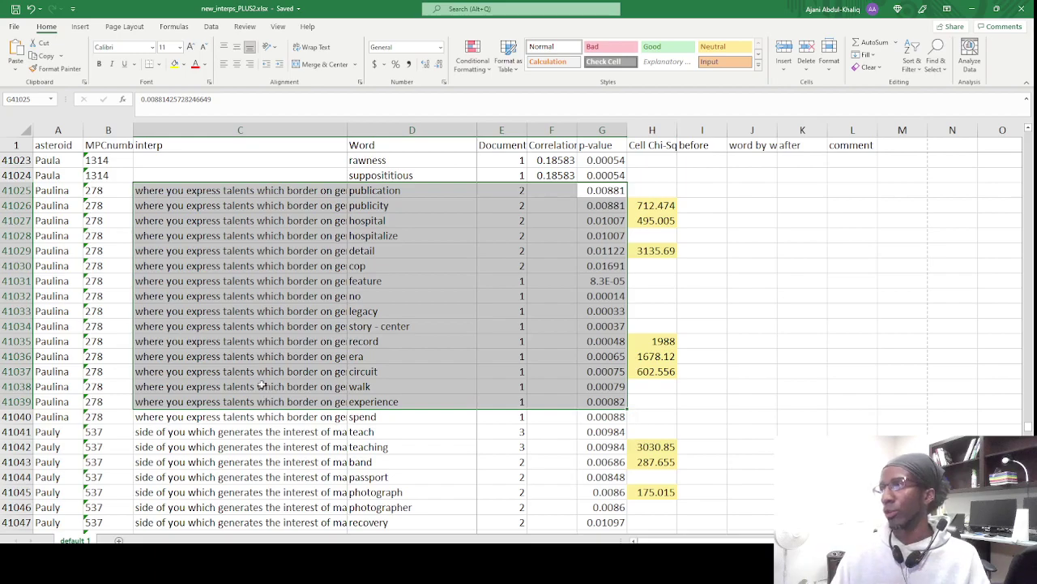
{"action": "left_click", "coordinate": [598, 192]}
{"action": "left_click_drag", "start_coordinate": [592, 206], "coordinate": [283, 372]}
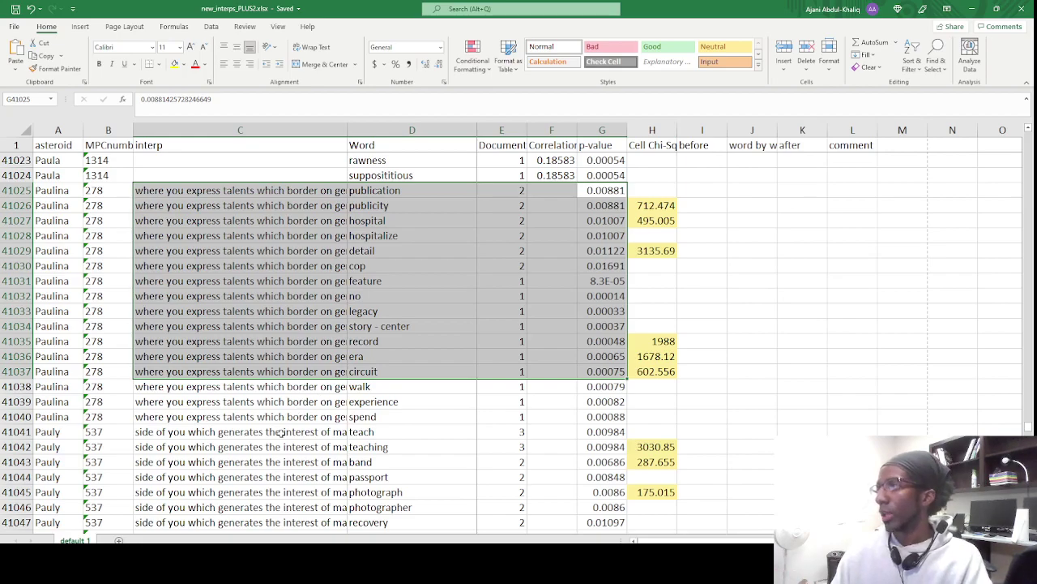
{"action": "left_click_drag", "start_coordinate": [280, 432], "coordinate": [287, 416]}
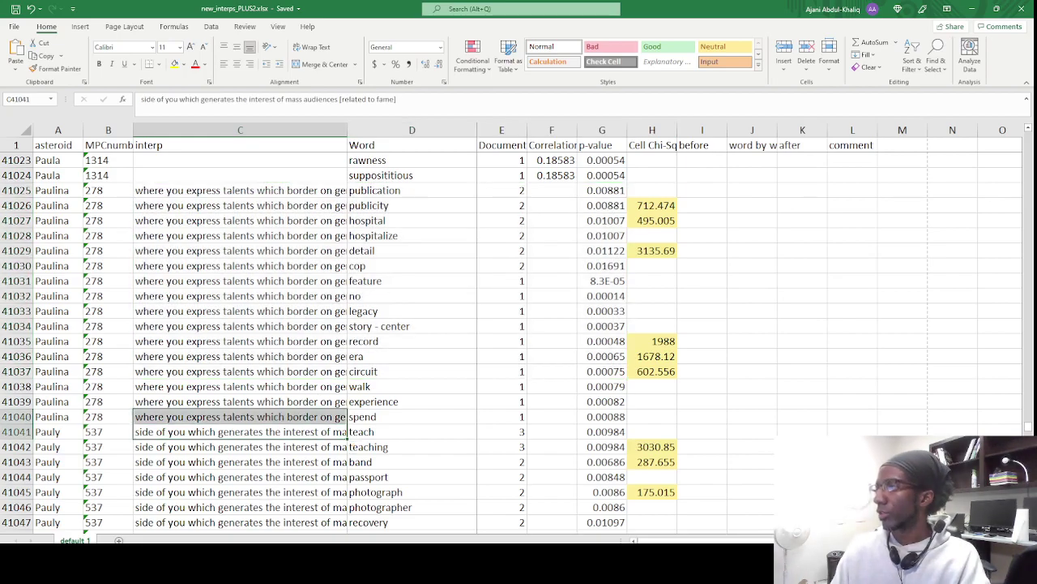
Switch back to KNIME's image workflow, view the filtered table output of Create Analysis Table (Node 631), and close it
{"action": "key", "text": "alt+Tab"}
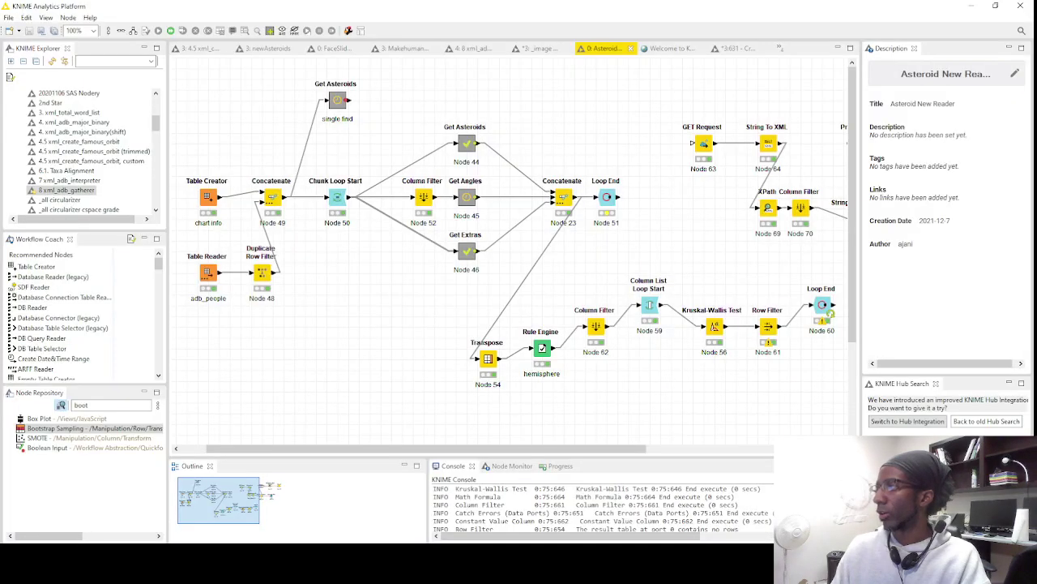
{"action": "left_click", "coordinate": [539, 48]}
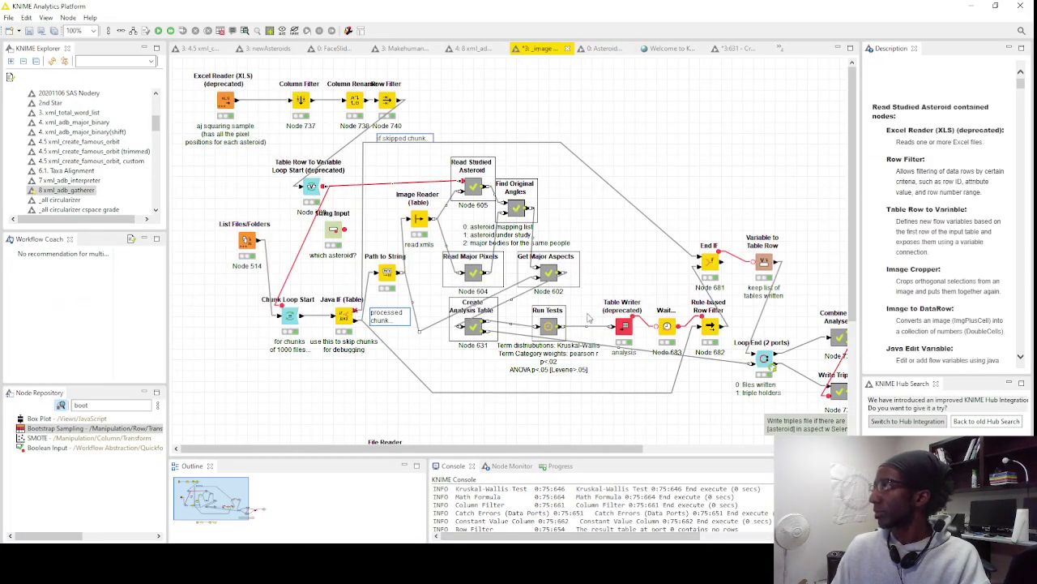
{"action": "right_click", "coordinate": [472, 332]}
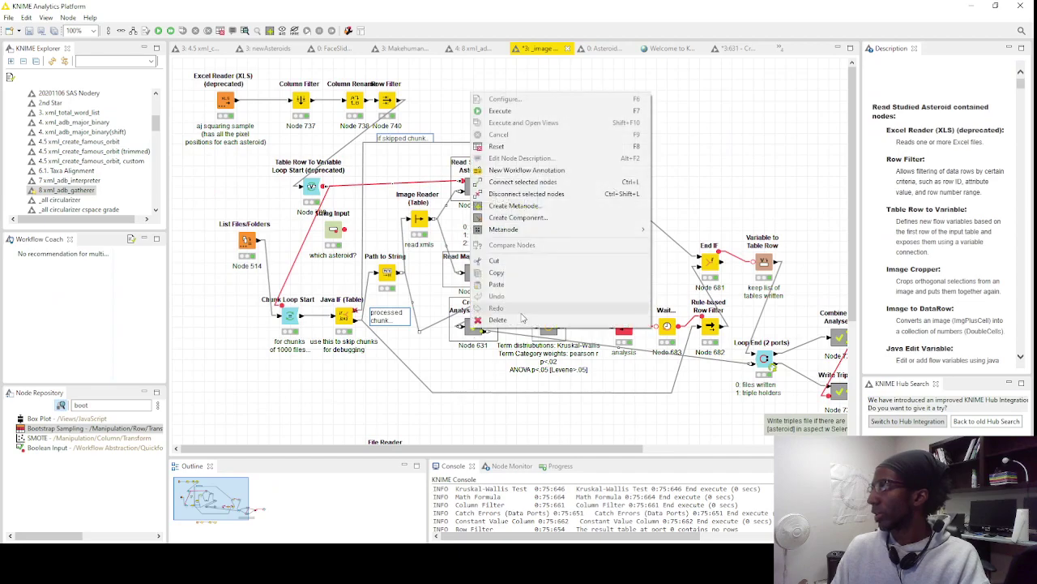
{"action": "left_click", "coordinate": [483, 337]}
{"action": "left_click", "coordinate": [480, 333]}
{"action": "right_click", "coordinate": [480, 334]}
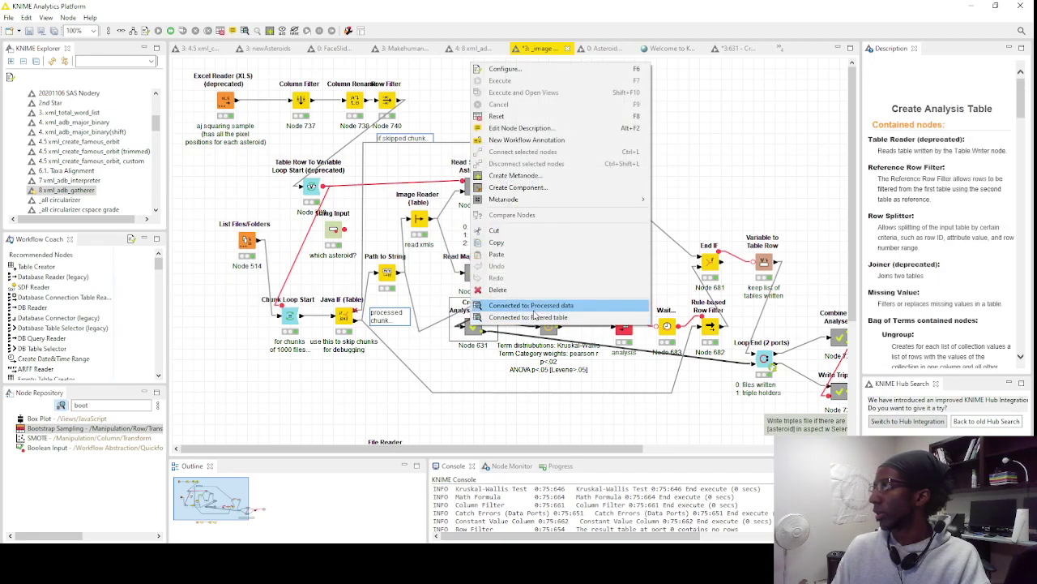
{"action": "left_click", "coordinate": [540, 318]}
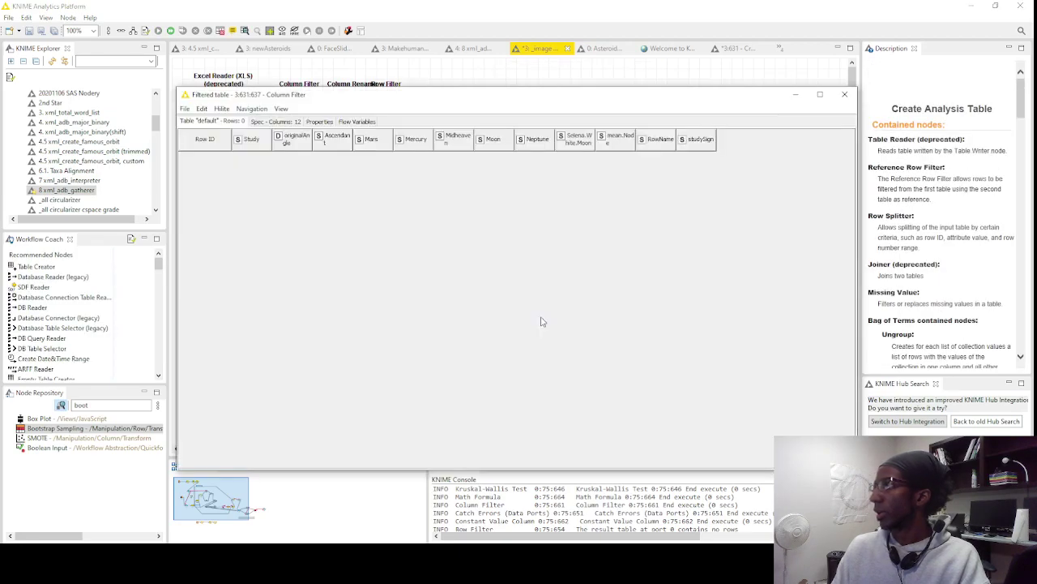
{"action": "left_click", "coordinate": [844, 94]}
View the processed data output of Create Analysis Table with its word columns, and close it
{"action": "right_click", "coordinate": [479, 332]}
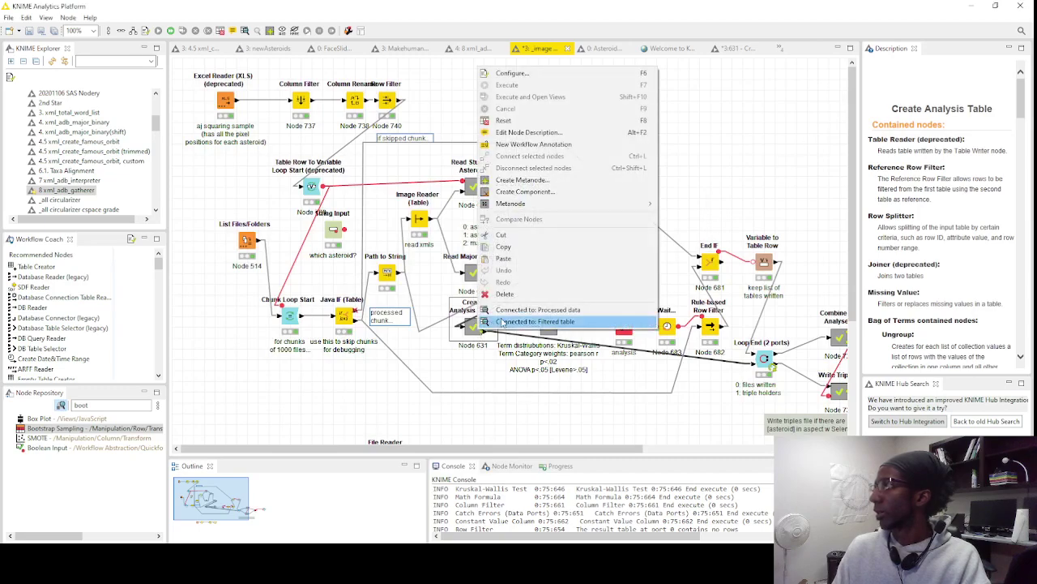
{"action": "left_click", "coordinate": [529, 312]}
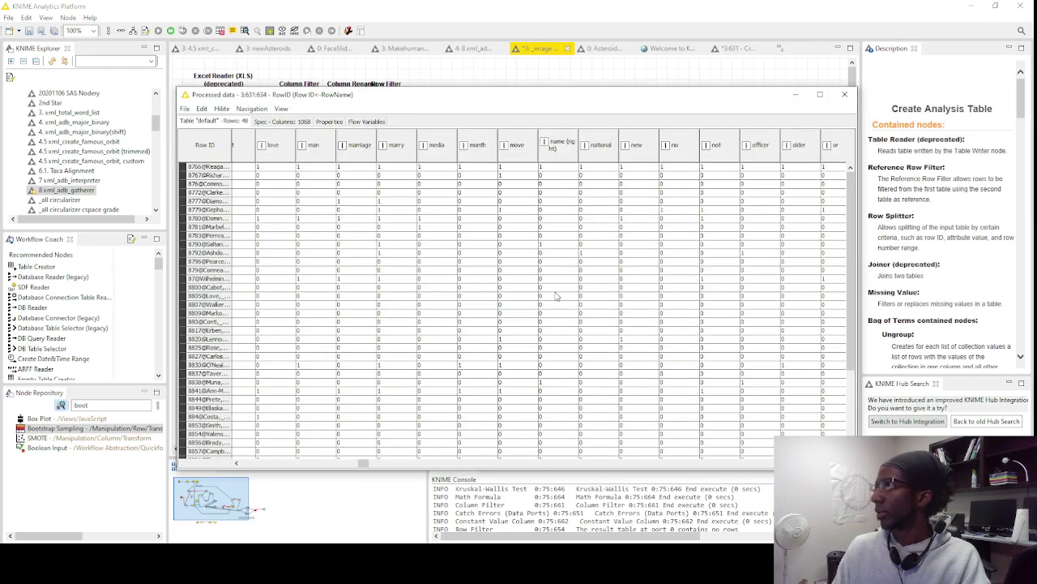
{"action": "left_click", "coordinate": [845, 94]}
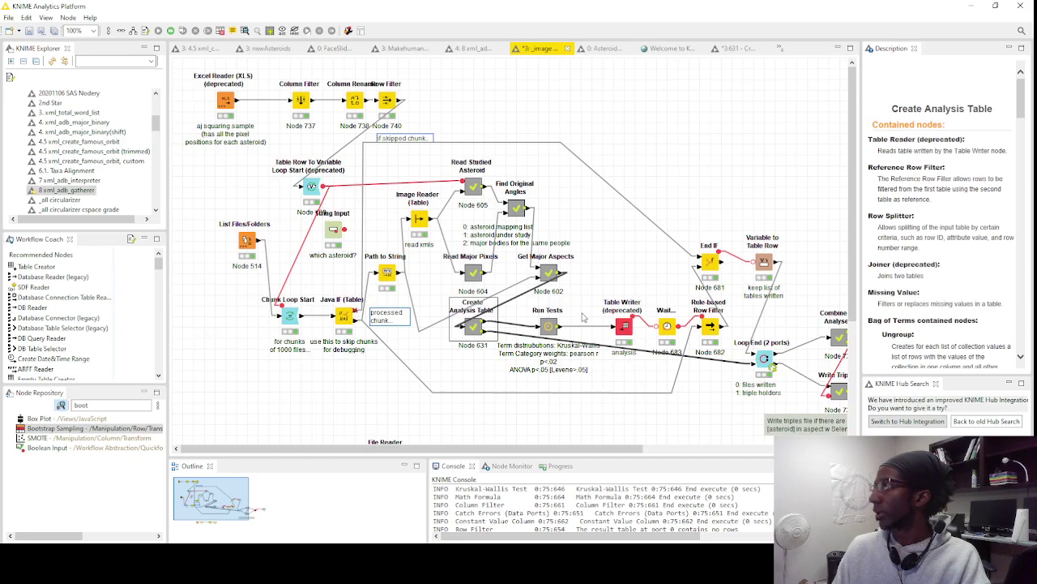
Open the Run Tests metanode's output table, examine its Pearson r and Kruskal-Wallis rows, p-values and iteration column, and close it
{"action": "right_click", "coordinate": [543, 327]}
{"action": "left_click", "coordinate": [602, 316]}
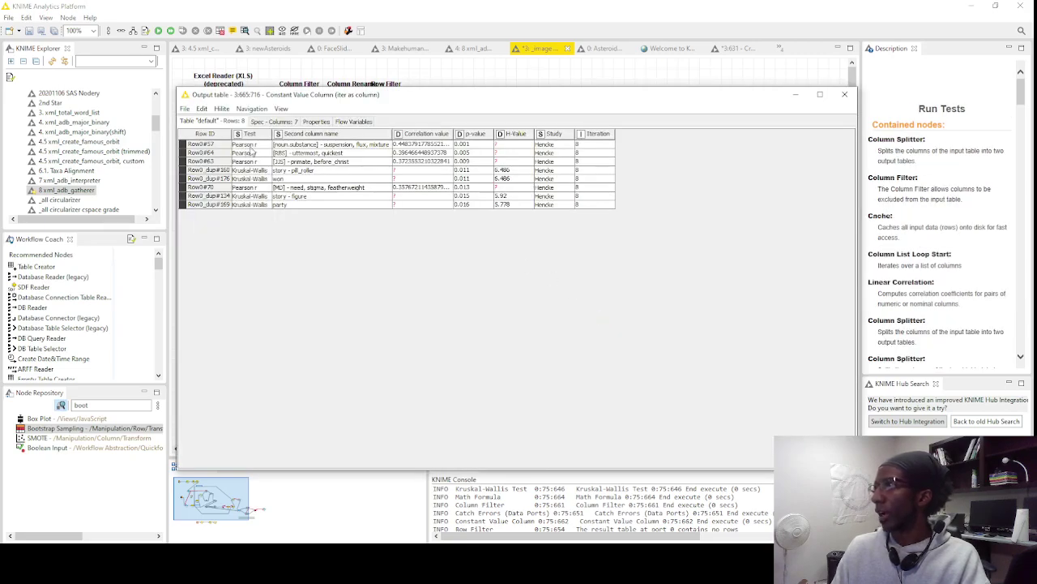
{"action": "left_click_drag", "start_coordinate": [253, 146], "coordinate": [373, 165]}
{"action": "left_click", "coordinate": [358, 190]}
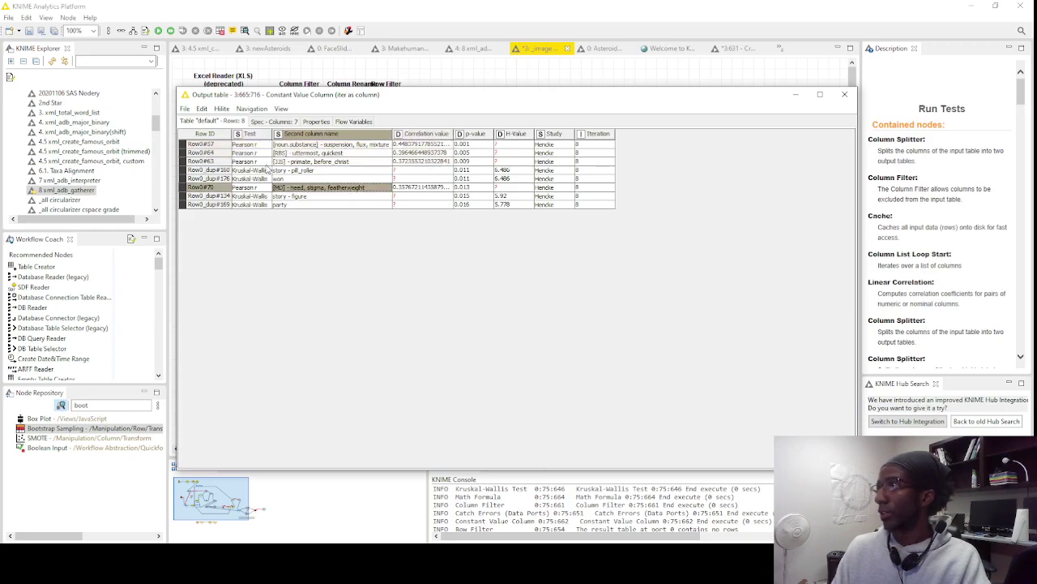
{"action": "left_click", "coordinate": [254, 170]}
{"action": "left_click_drag", "start_coordinate": [301, 179], "coordinate": [496, 162]}
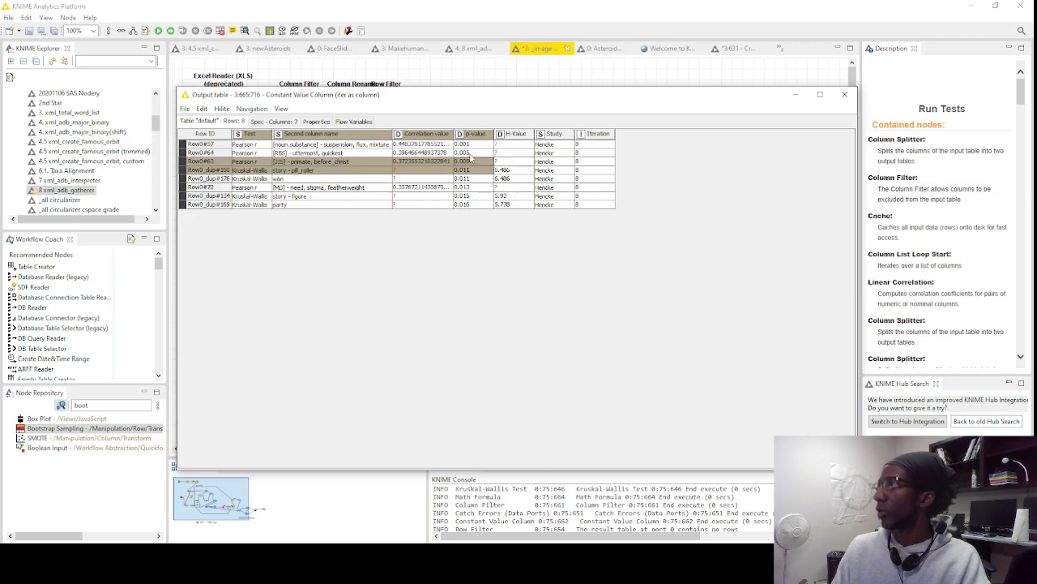
{"action": "left_click_drag", "start_coordinate": [482, 187], "coordinate": [478, 170]}
{"action": "left_click", "coordinate": [581, 178]}
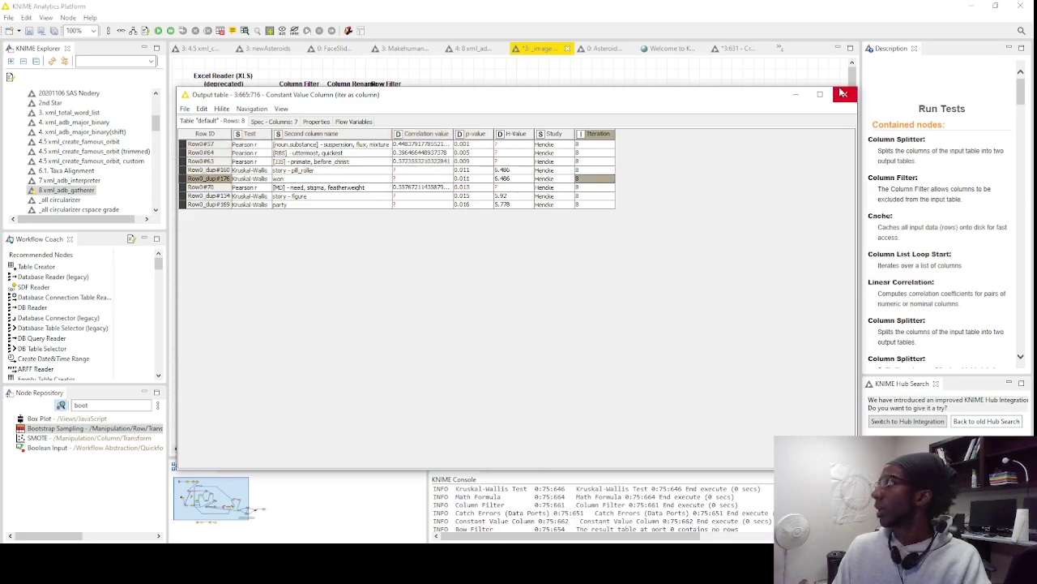
{"action": "left_click", "coordinate": [846, 97]}
Open the output table of the Write Triples metanode (Node 735) and highlight the people in its RowName column
{"action": "scroll", "coordinate": [538, 280], "scroll_direction": "down", "scroll_amount": 2}
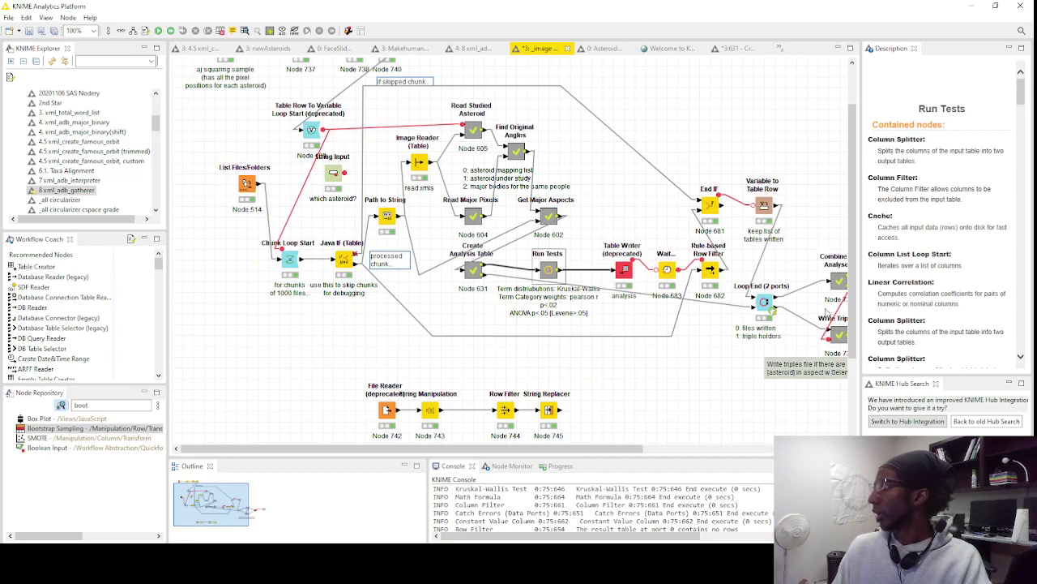
{"action": "left_click_drag", "start_coordinate": [623, 453], "coordinate": [760, 453]}
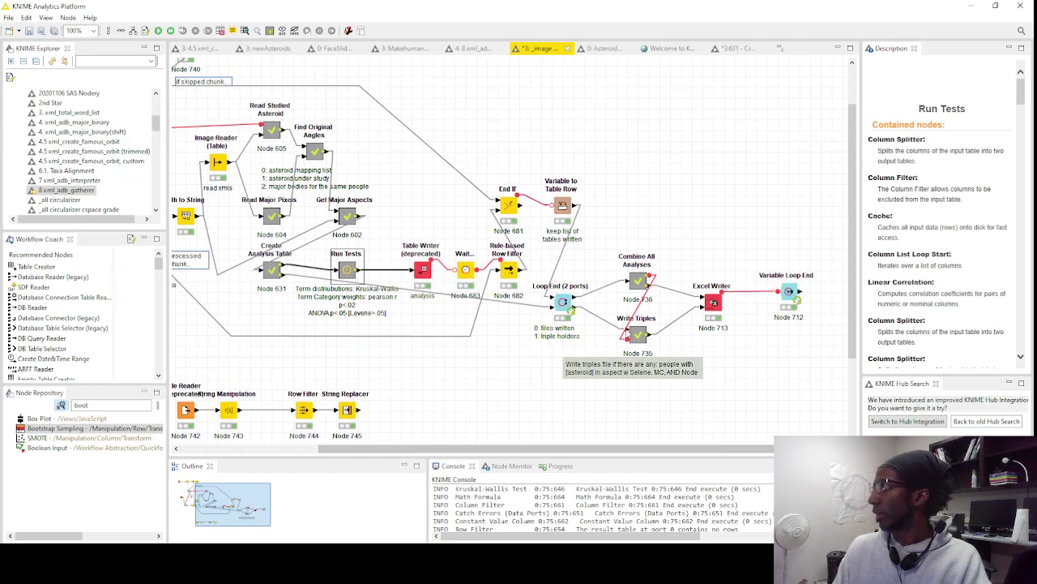
{"action": "right_click", "coordinate": [639, 337]}
{"action": "left_click", "coordinate": [714, 328]}
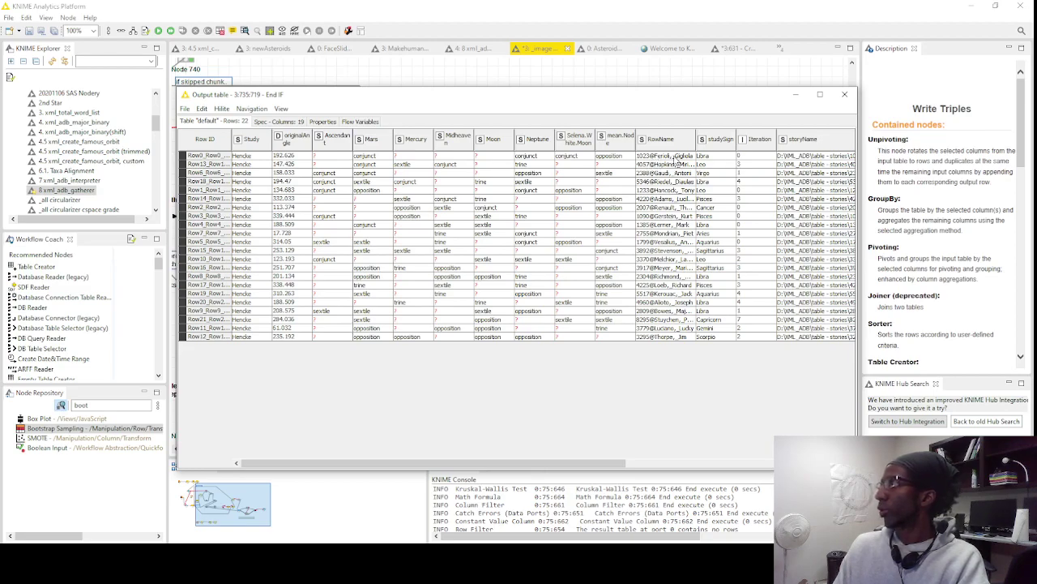
{"action": "left_click_drag", "start_coordinate": [678, 168], "coordinate": [675, 336]}
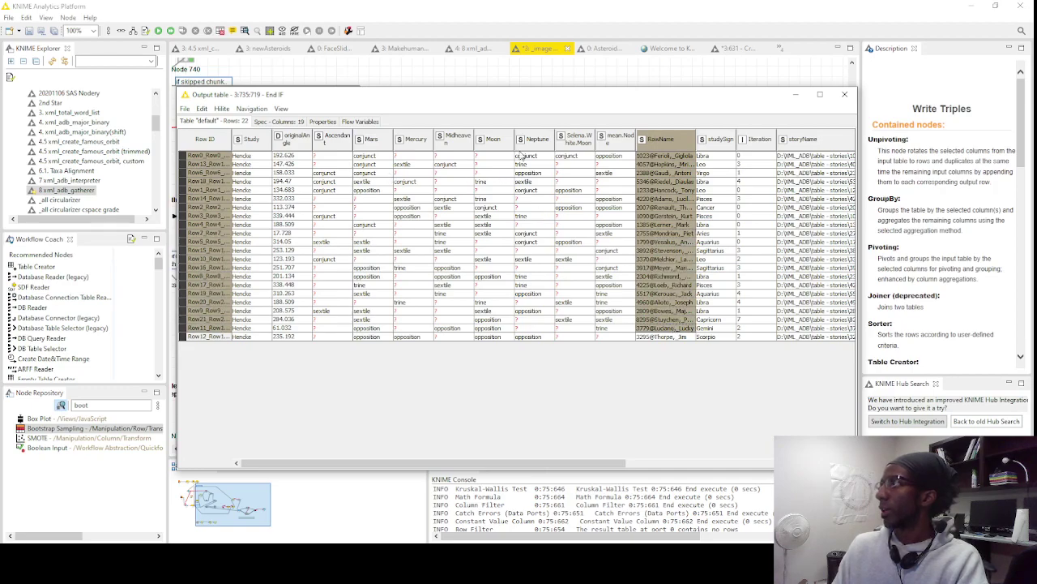
Examine the first row's Study entry and its Mars, Neptune, Selena White Moon and mean Node aspects
{"action": "left_click", "coordinate": [250, 156]}
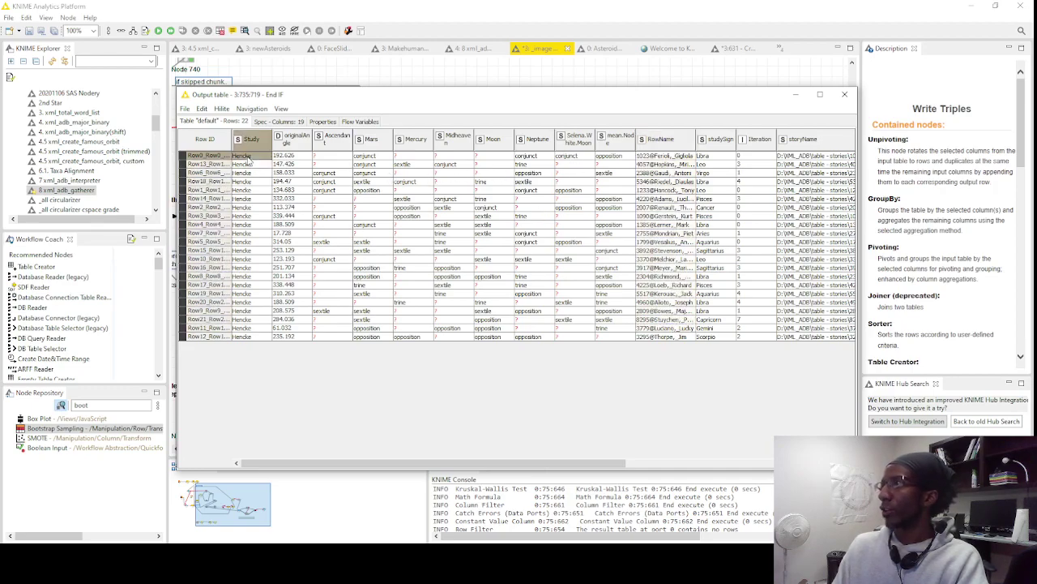
{"action": "left_click", "coordinate": [374, 158]}
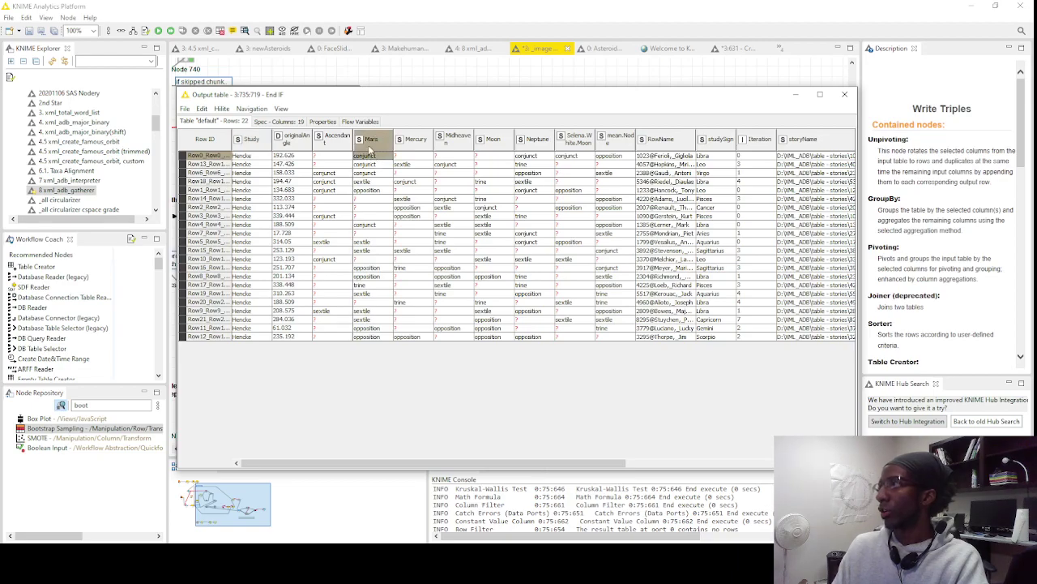
{"action": "left_click", "coordinate": [684, 166]}
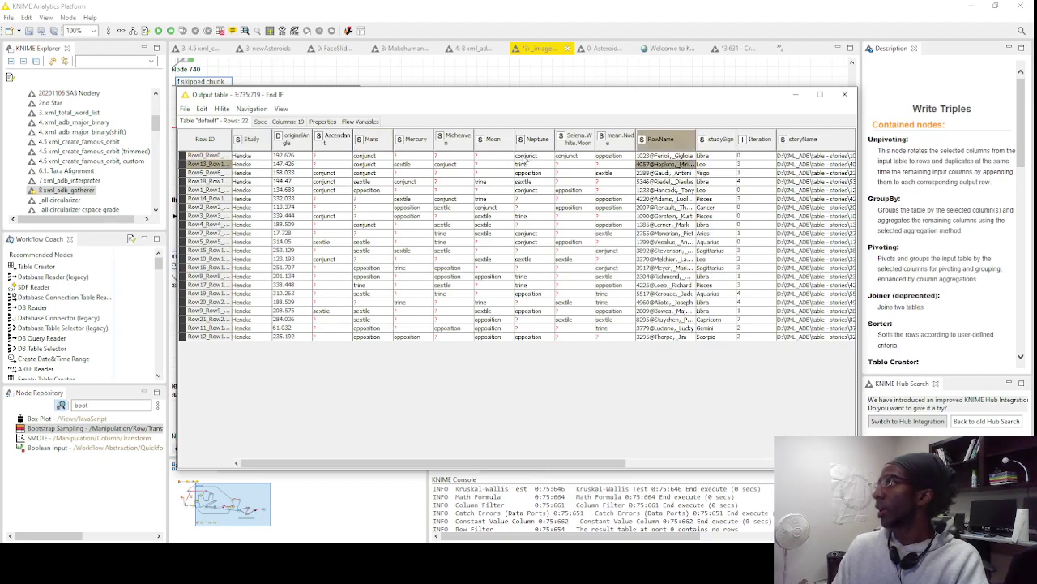
{"action": "left_click", "coordinate": [530, 159]}
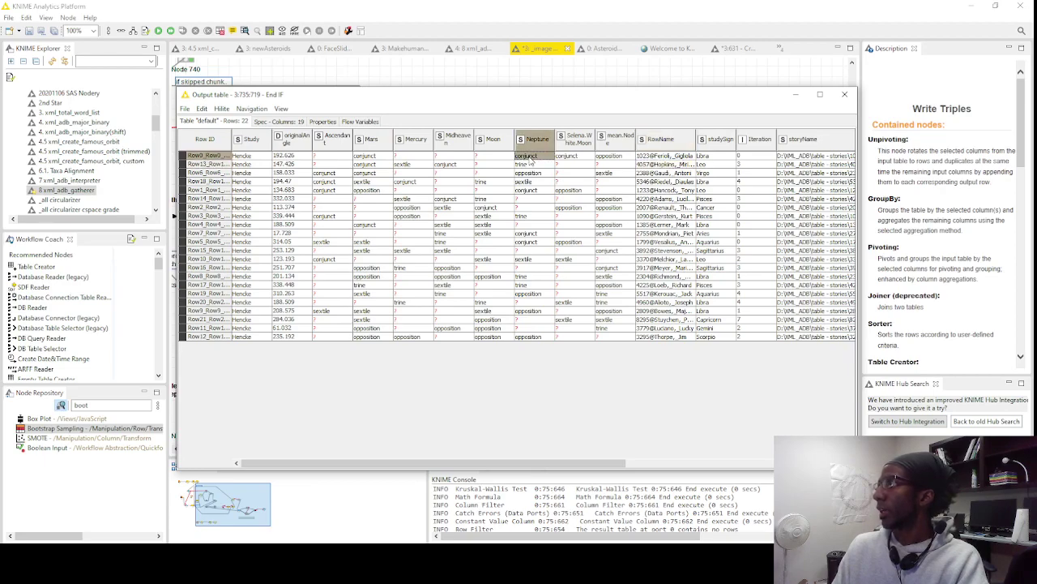
{"action": "left_click", "coordinate": [581, 157]}
{"action": "left_click", "coordinate": [622, 158]}
Compare the second person's Mars and Midheaven aspects with the first row's Mars and Neptune aspects
{"action": "left_click", "coordinate": [666, 164]}
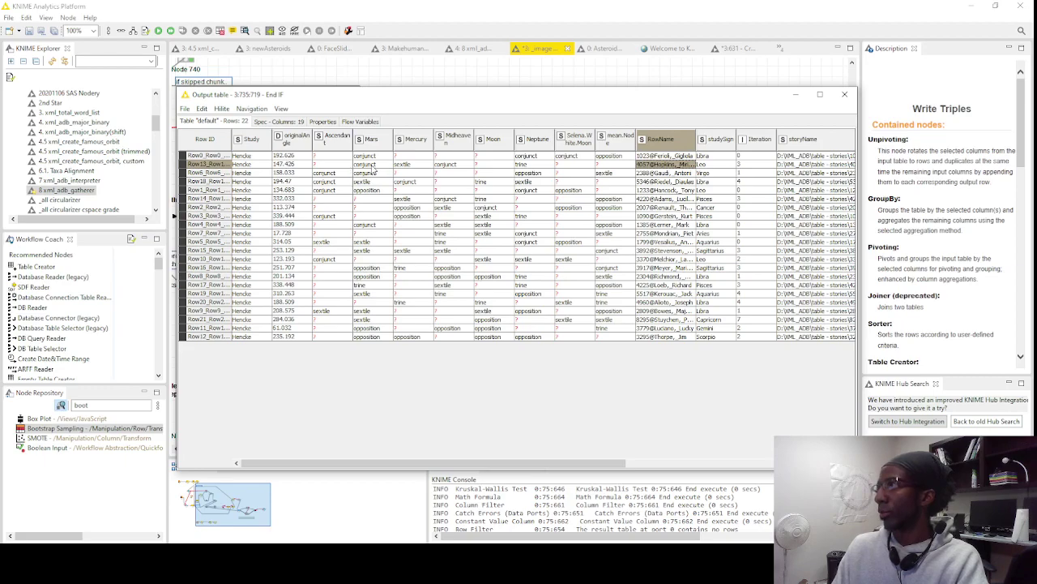
{"action": "left_click", "coordinate": [462, 165]}
{"action": "left_click", "coordinate": [534, 158]}
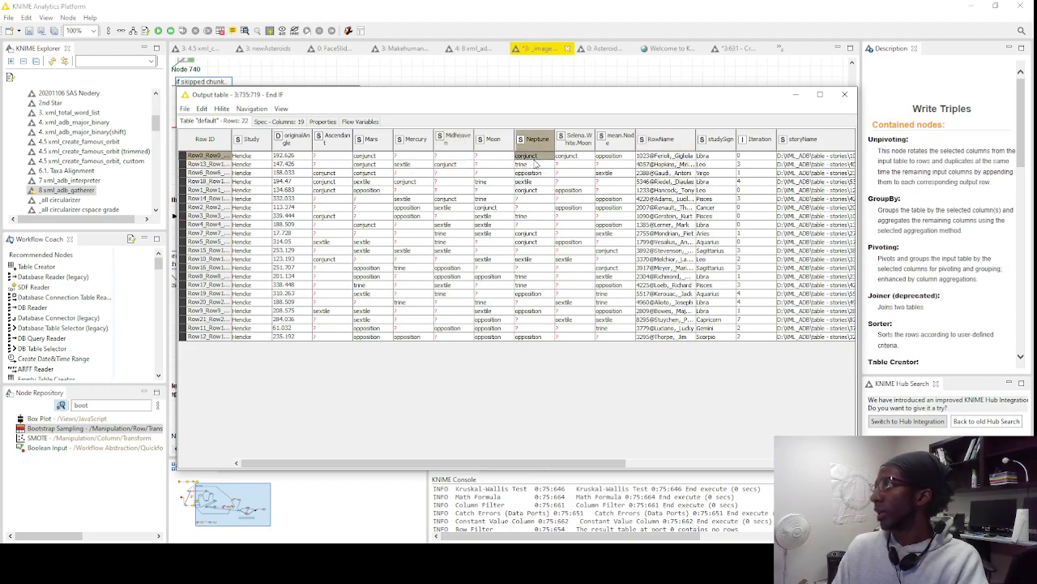
{"action": "left_click", "coordinate": [366, 156]}
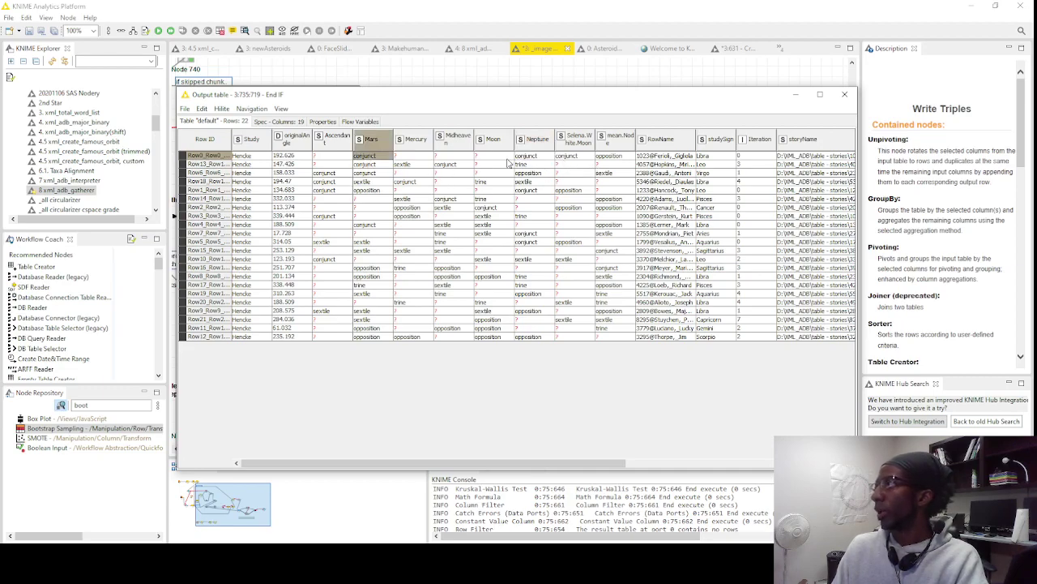
{"action": "left_click", "coordinate": [373, 165]}
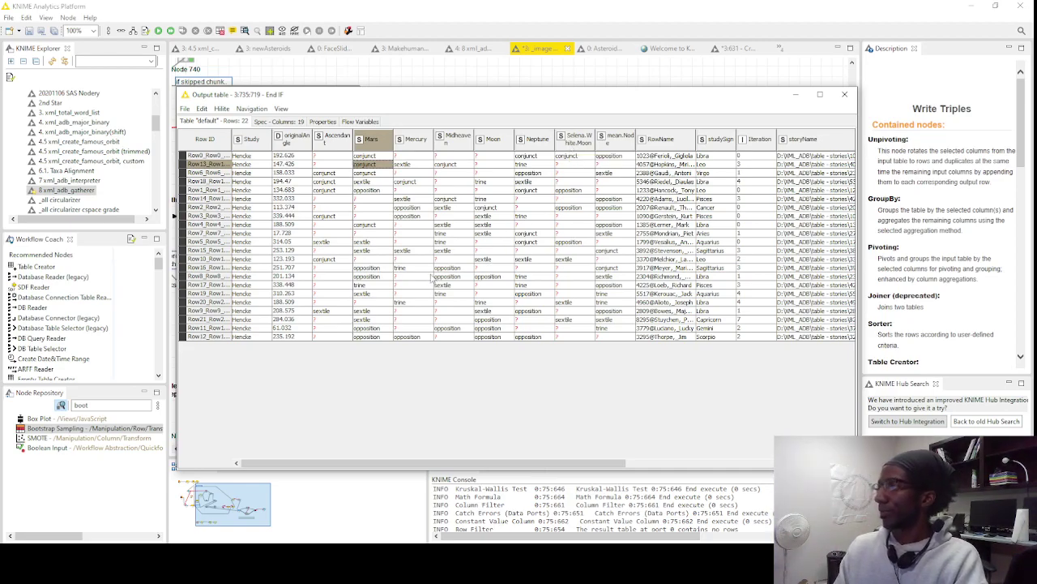
Highlight the RowName entries and the aspect cells from Ascendant to mean Node, including the Row9 record, and close the table
{"action": "left_click_drag", "start_coordinate": [676, 165], "coordinate": [676, 297]}
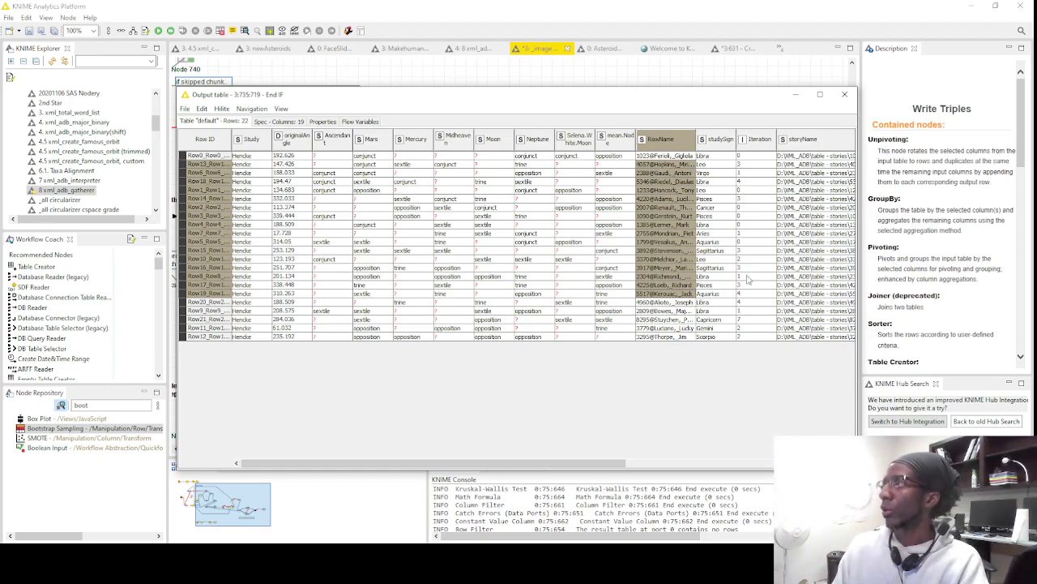
{"action": "left_click_drag", "start_coordinate": [323, 166], "coordinate": [560, 280]}
{"action": "left_click", "coordinate": [670, 224]}
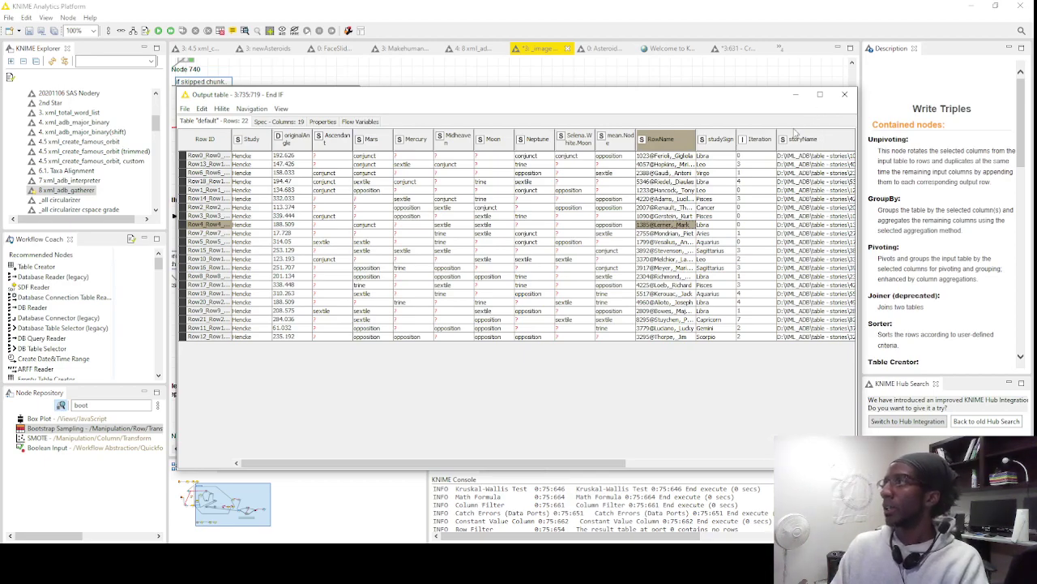
{"action": "left_click", "coordinate": [365, 157]}
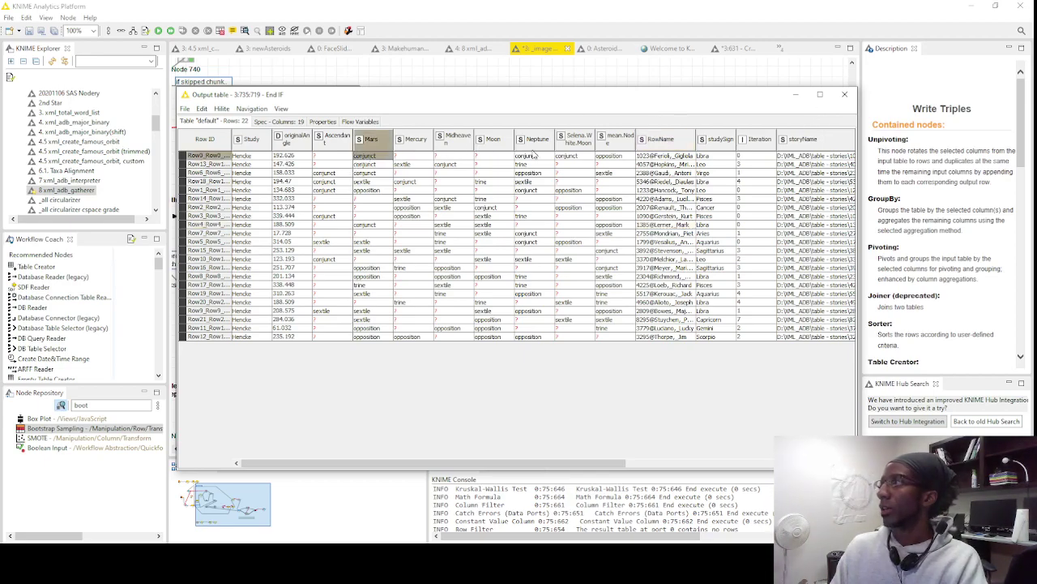
{"action": "left_click_drag", "start_coordinate": [534, 162], "coordinate": [610, 164]}
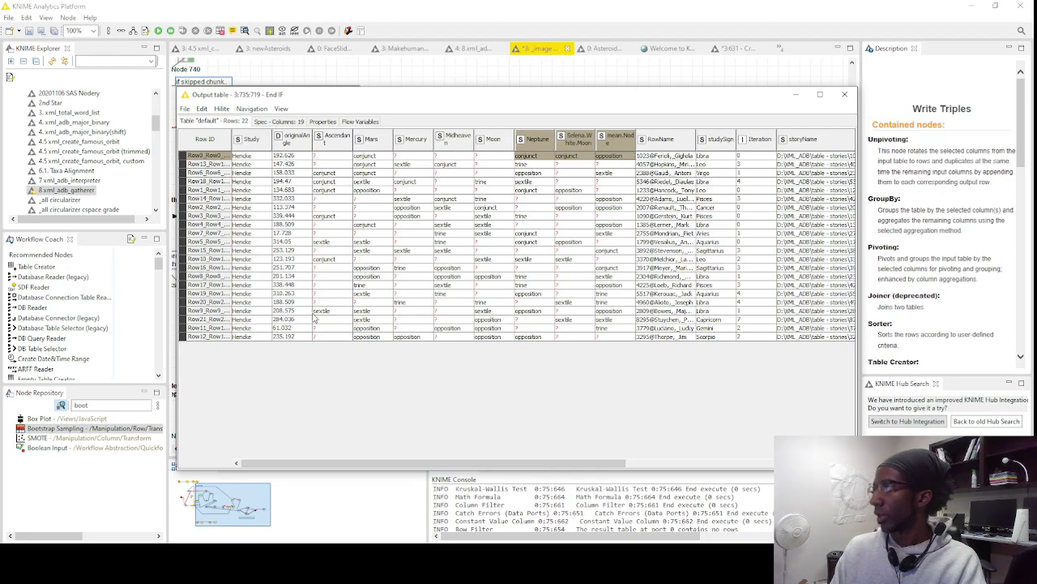
{"action": "left_click_drag", "start_coordinate": [322, 313], "coordinate": [628, 313]}
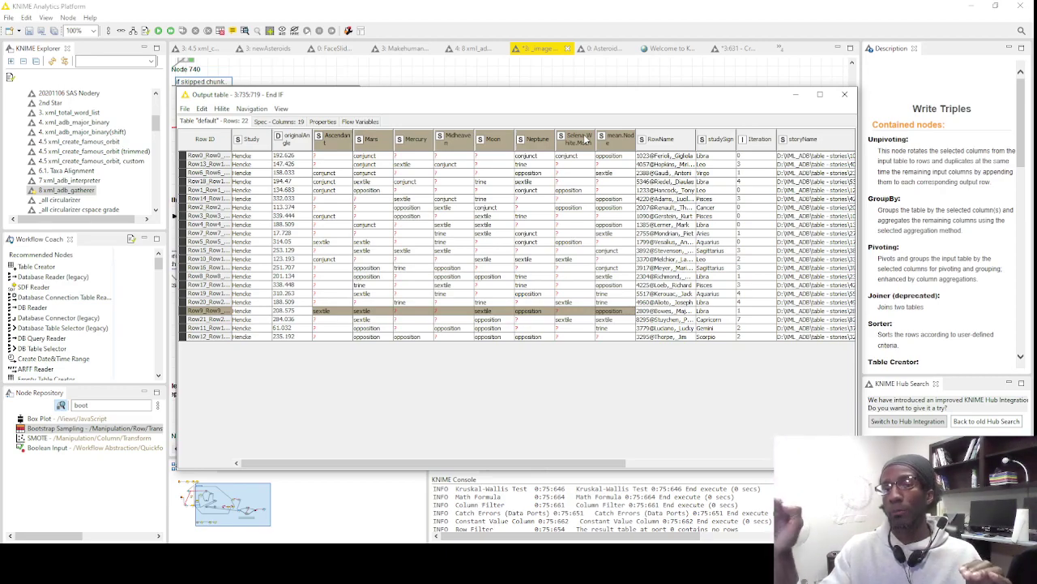
{"action": "left_click", "coordinate": [845, 94]}
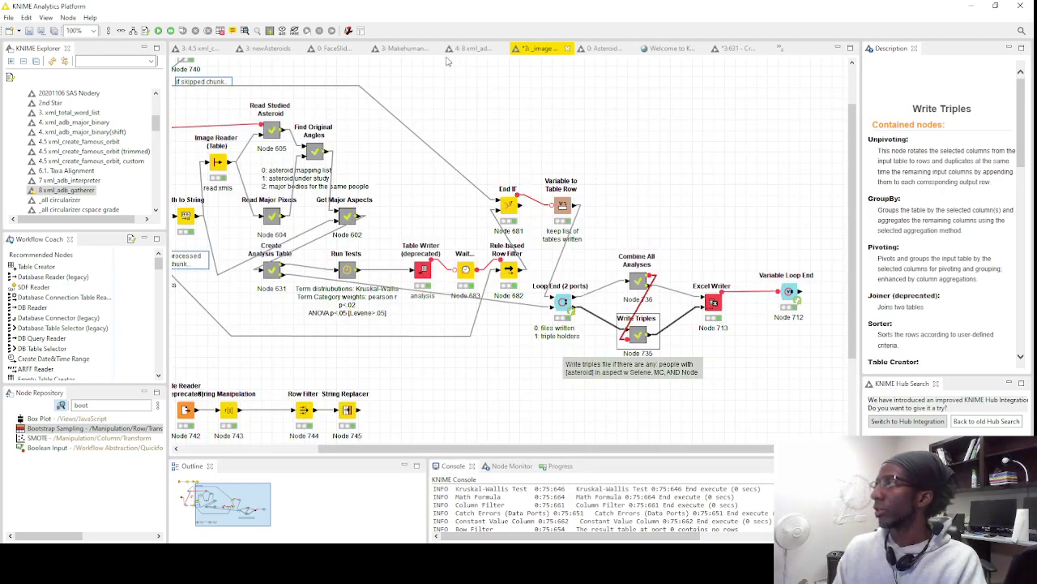
Switch to the Asteroid New Reader workflow and look over its hemisphere Rule Engine and the Get Asteroids, Get Angles and Get Extras branches
{"action": "scroll", "coordinate": [519, 345], "scroll_direction": "down", "scroll_amount": 2}
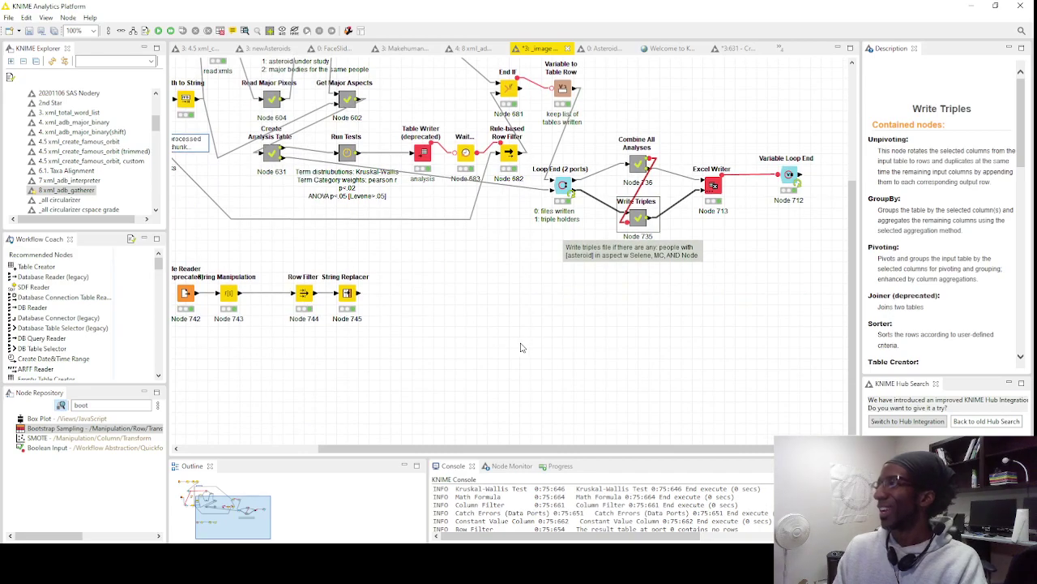
{"action": "scroll", "coordinate": [520, 341], "scroll_direction": "up", "scroll_amount": 1}
{"action": "scroll", "coordinate": [519, 334], "scroll_direction": "up", "scroll_amount": 1}
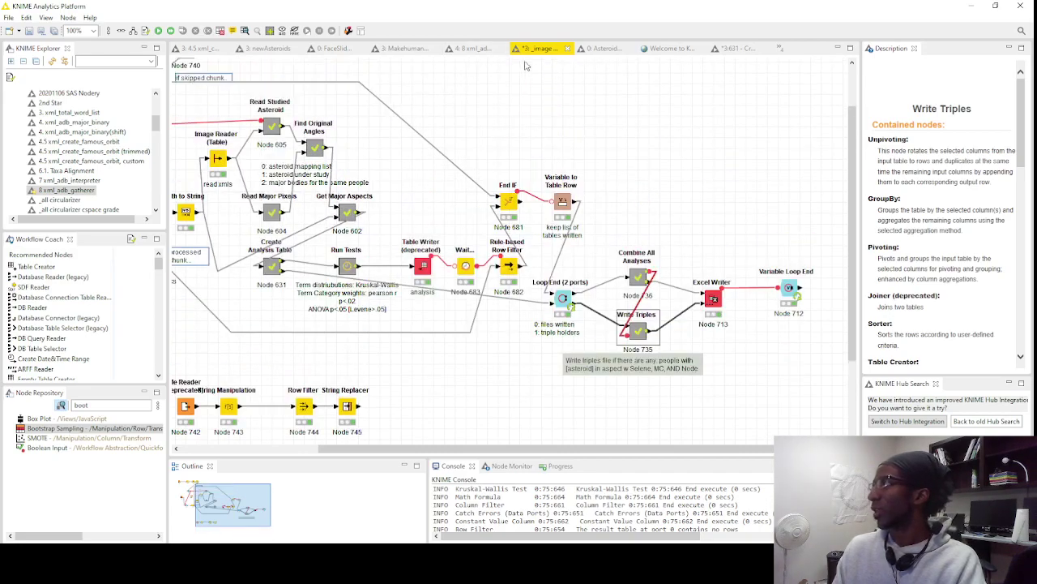
{"action": "left_click", "coordinate": [604, 52]}
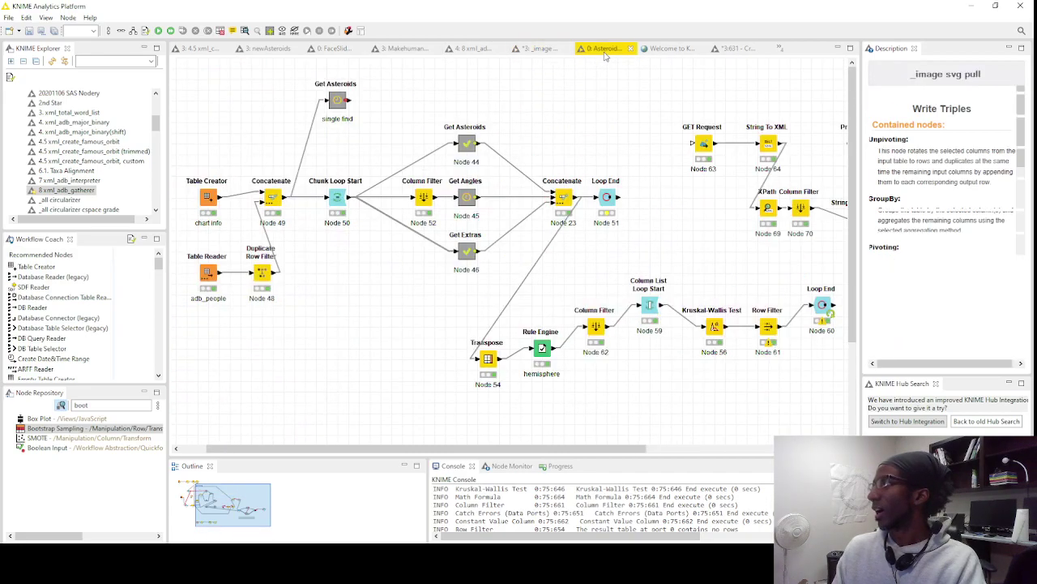
{"action": "left_click", "coordinate": [542, 348]}
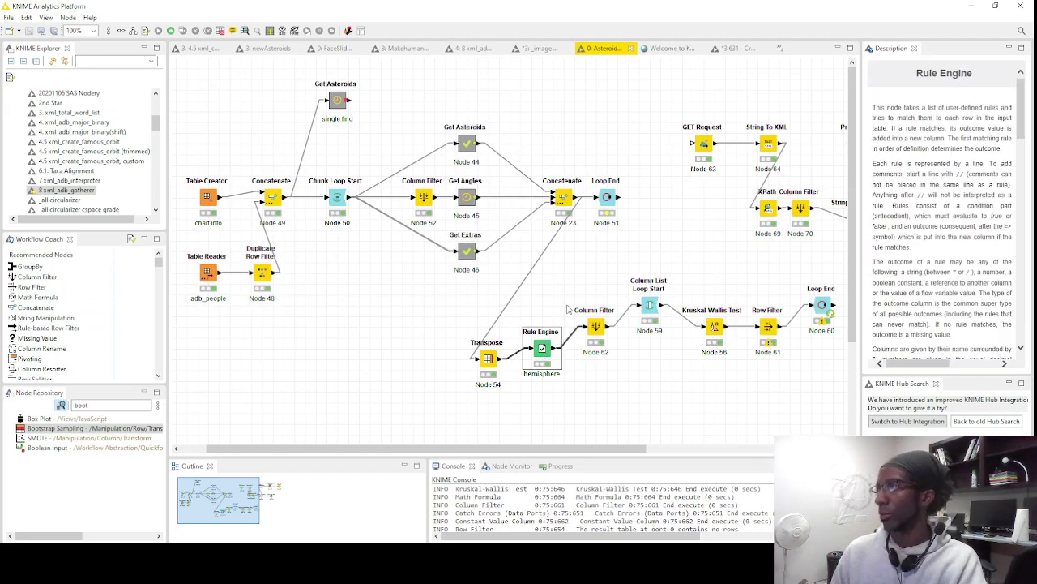
{"action": "left_click_drag", "start_coordinate": [557, 94], "coordinate": [405, 240]}
{"action": "left_click", "coordinate": [357, 317]}
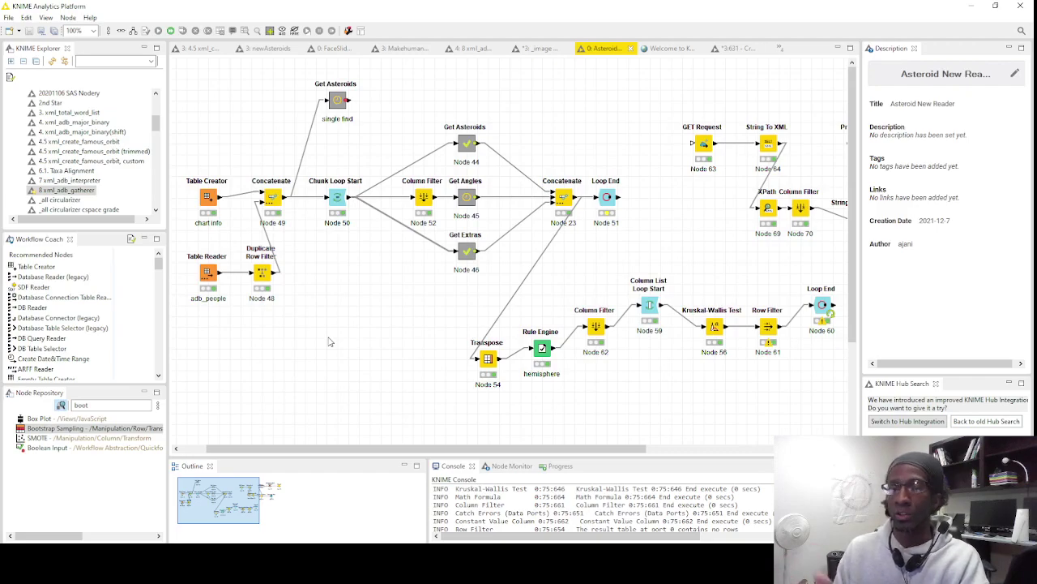
Open the single find Get Asteroids metanode and the configuration of its R Snippet node labelled "all objects we want"
{"action": "left_click", "coordinate": [339, 106]}
{"action": "double_click", "coordinate": [337, 104]}
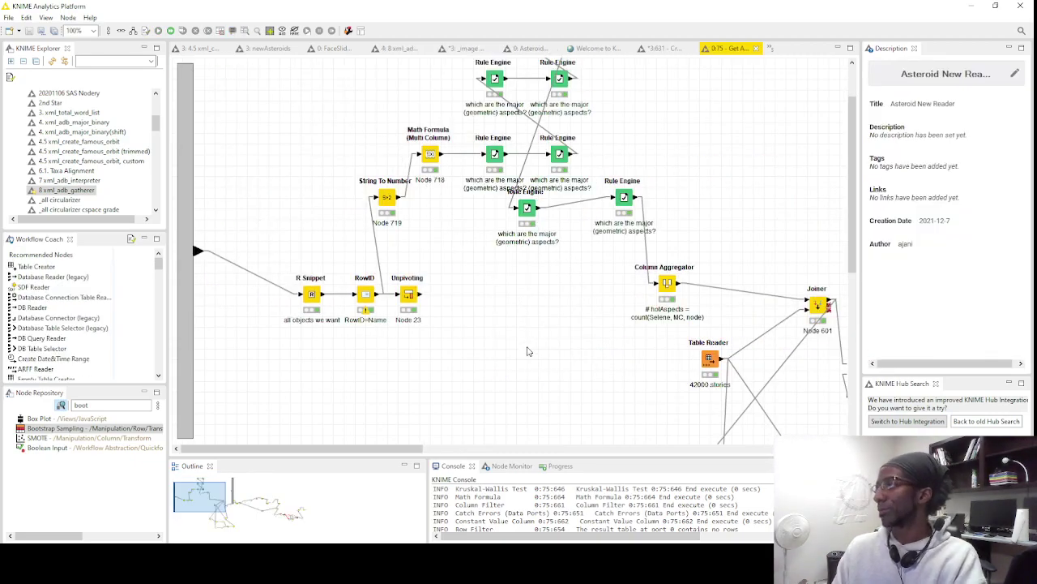
{"action": "scroll", "coordinate": [528, 354], "scroll_direction": "up", "scroll_amount": 2}
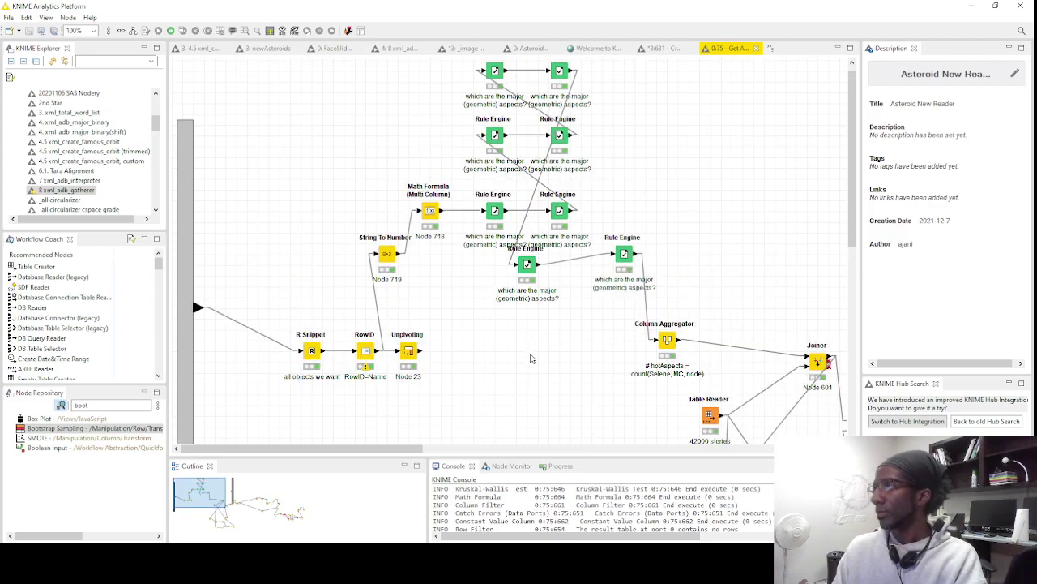
{"action": "left_click", "coordinate": [311, 361]}
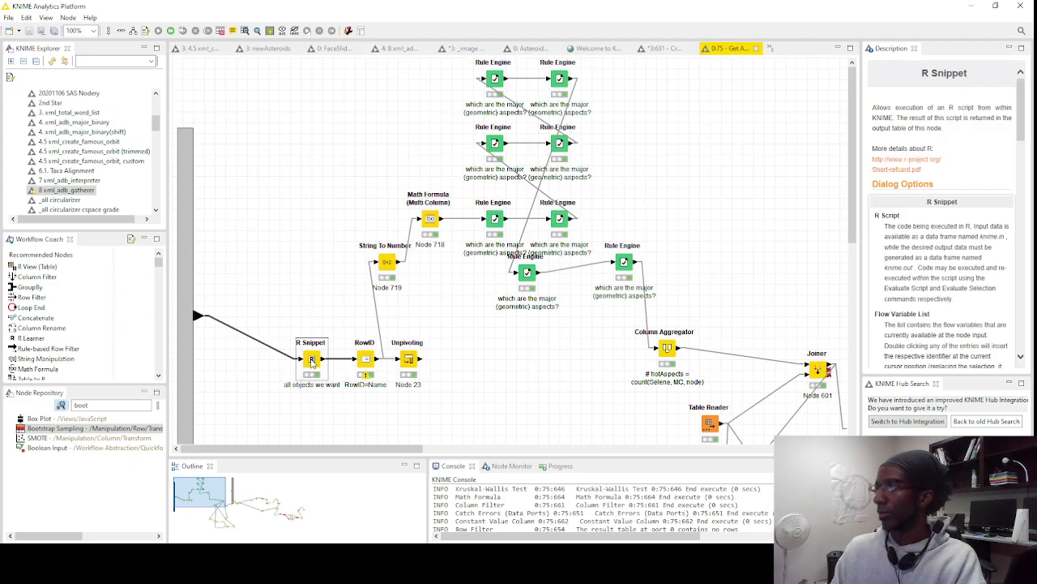
{"action": "double_click", "coordinate": [312, 361]}
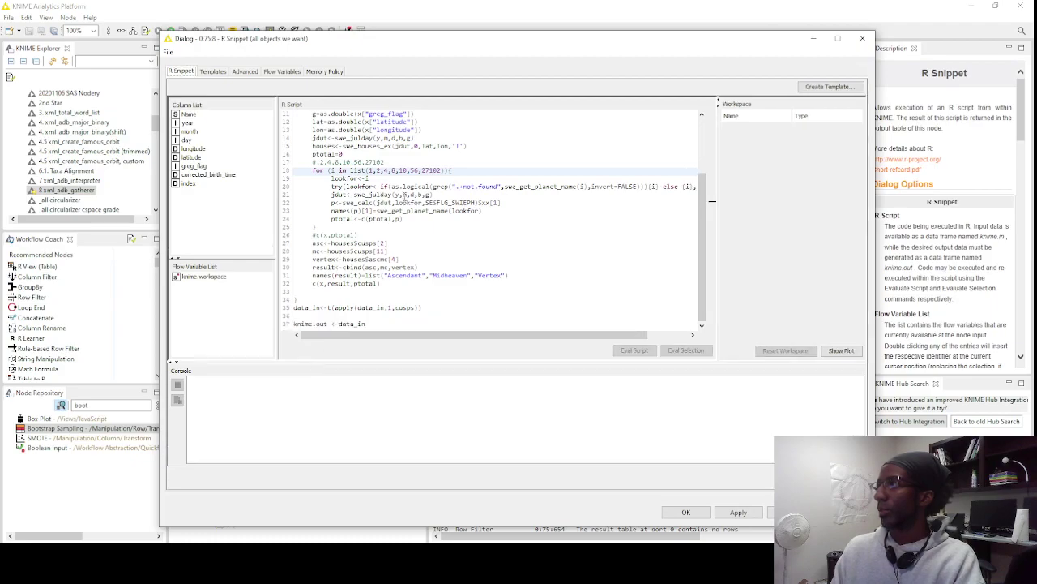
Examine the R script, highlighting the swe_houses_ex line and the for loop that calculates each object's position
{"action": "scroll", "coordinate": [415, 217], "scroll_direction": "up", "scroll_amount": 4}
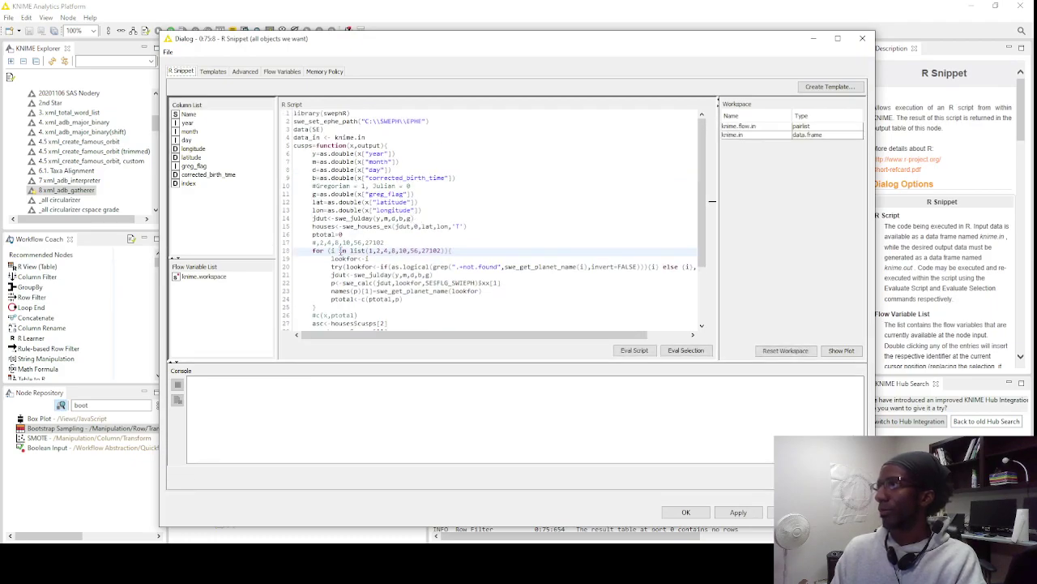
{"action": "left_click_drag", "start_coordinate": [314, 226], "coordinate": [484, 226]}
{"action": "scroll", "coordinate": [439, 224], "scroll_direction": "down", "scroll_amount": 3}
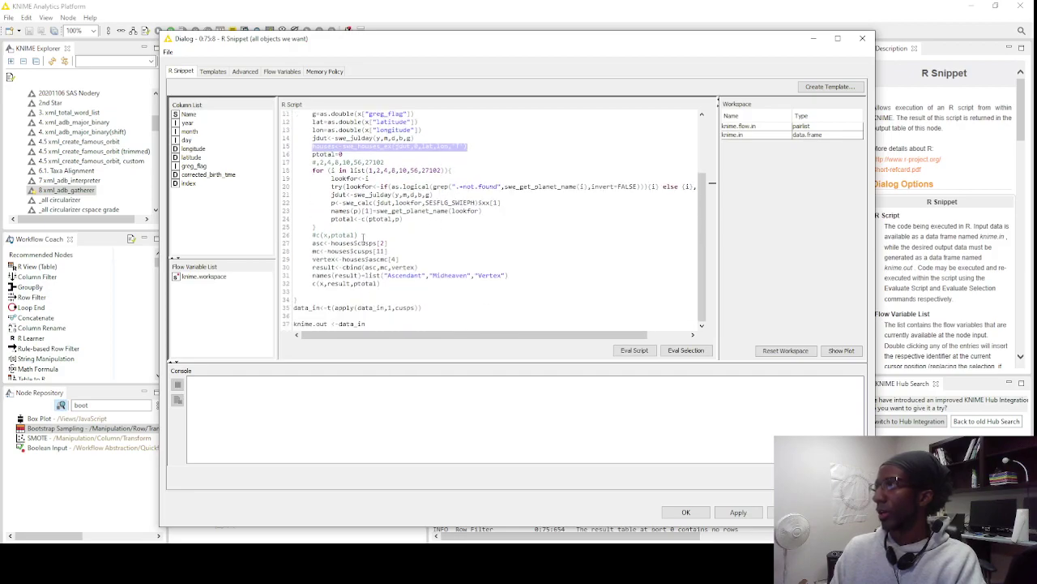
{"action": "left_click_drag", "start_coordinate": [313, 171], "coordinate": [404, 212]}
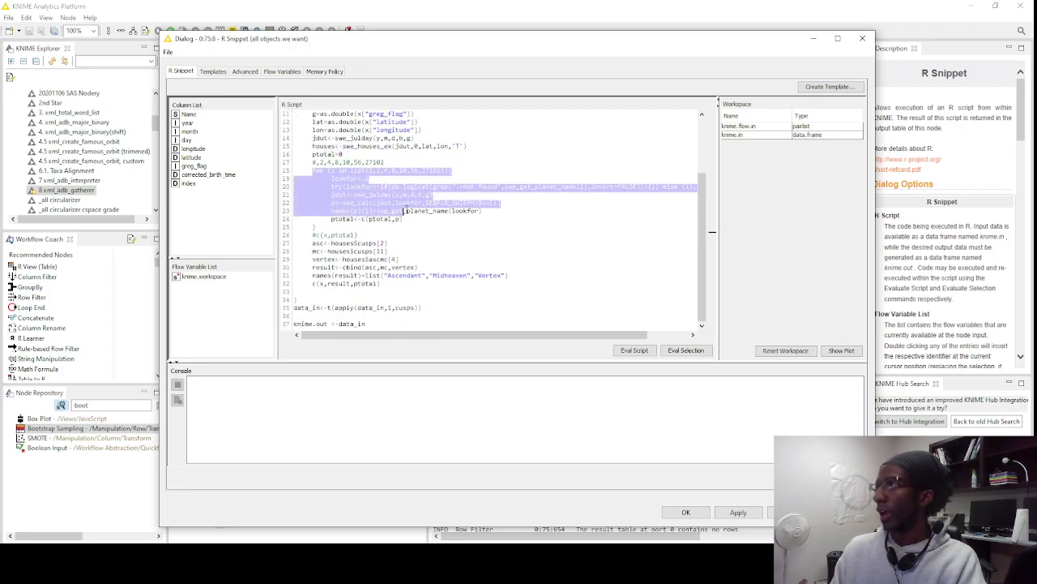
{"action": "left_click", "coordinate": [475, 222]}
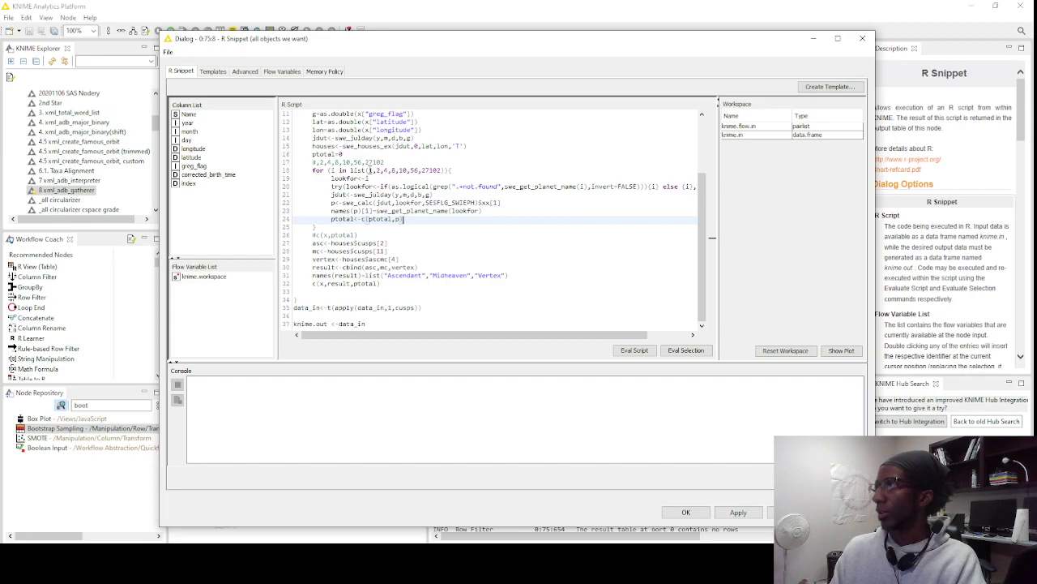
Examine the object numbers in the loop's list, including 27102, and highlight the asc, mc and vertex assignments
{"action": "left_click", "coordinate": [368, 170]}
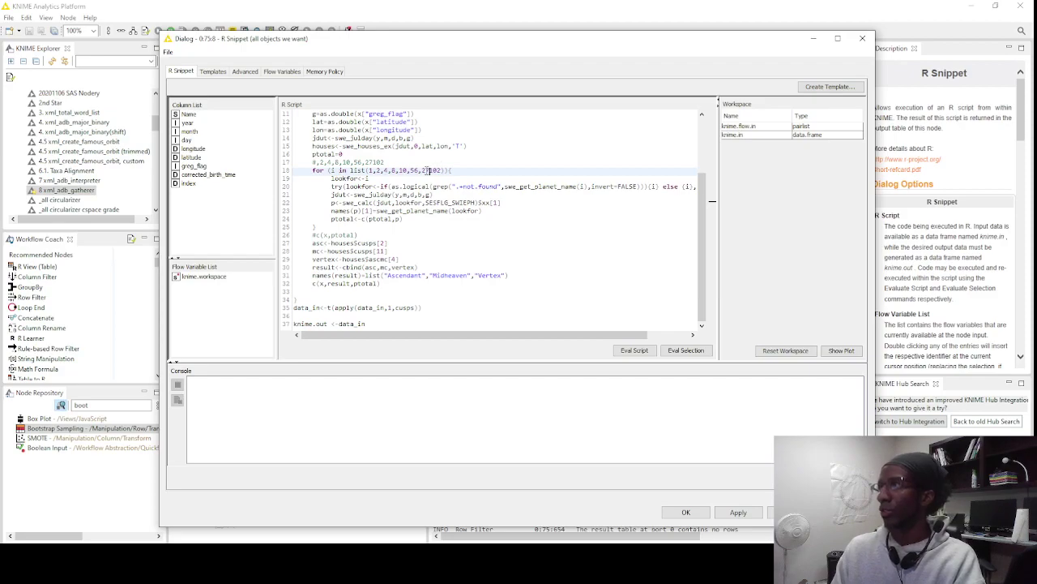
{"action": "double_click", "coordinate": [423, 170]}
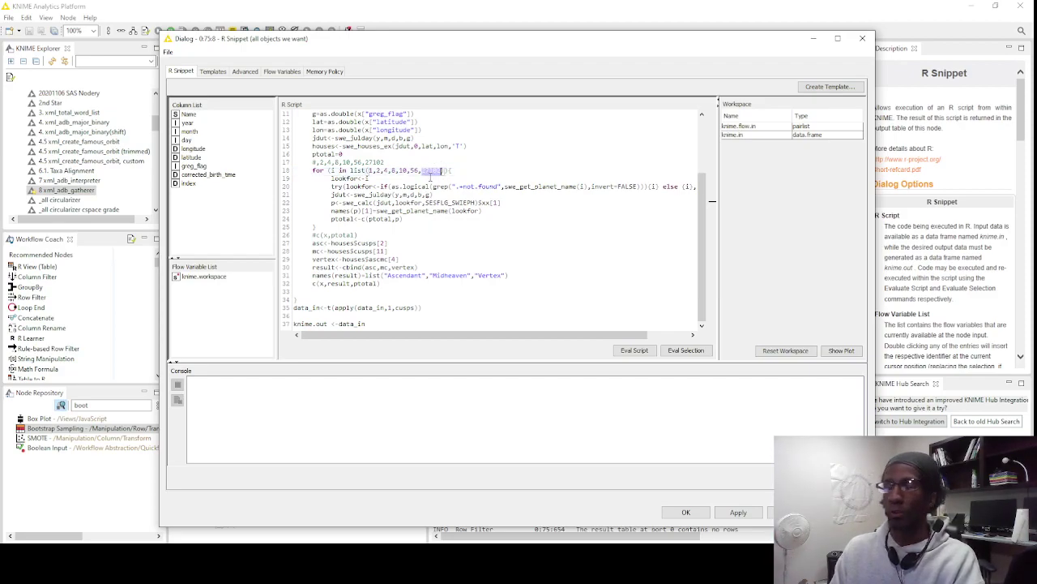
{"action": "left_click", "coordinate": [474, 170]}
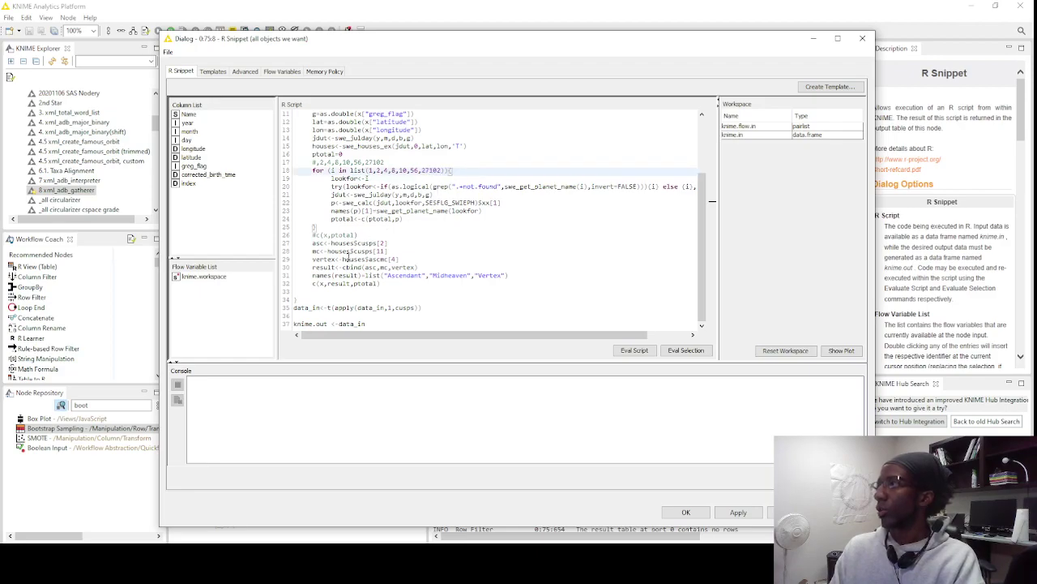
{"action": "left_click_drag", "start_coordinate": [324, 243], "coordinate": [407, 259]}
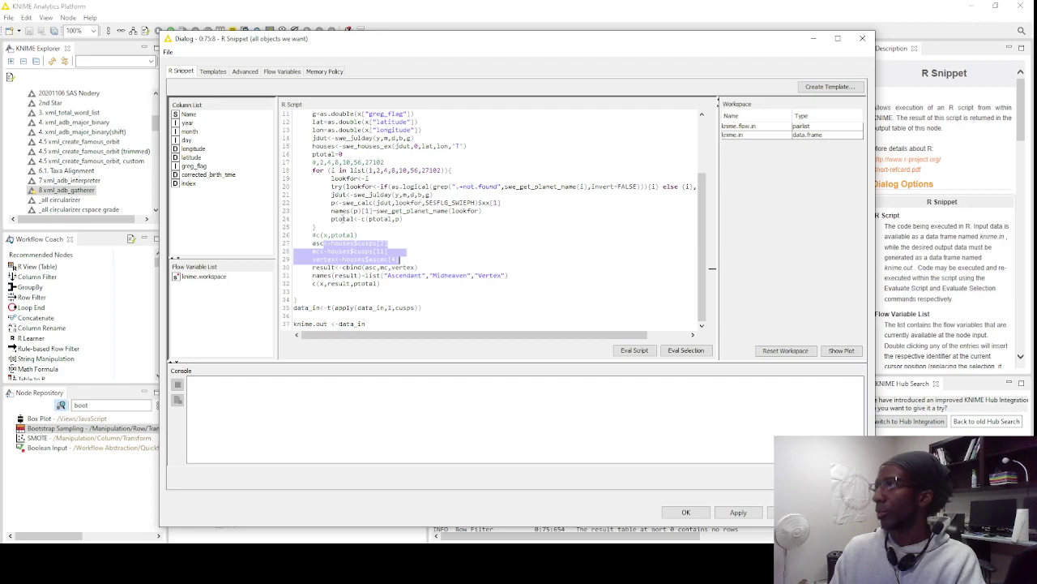
Highlight the script line that appends each position to ptotal, then close the configuration and open the R Snippet's output table
{"action": "left_click_drag", "start_coordinate": [342, 219], "coordinate": [417, 224]}
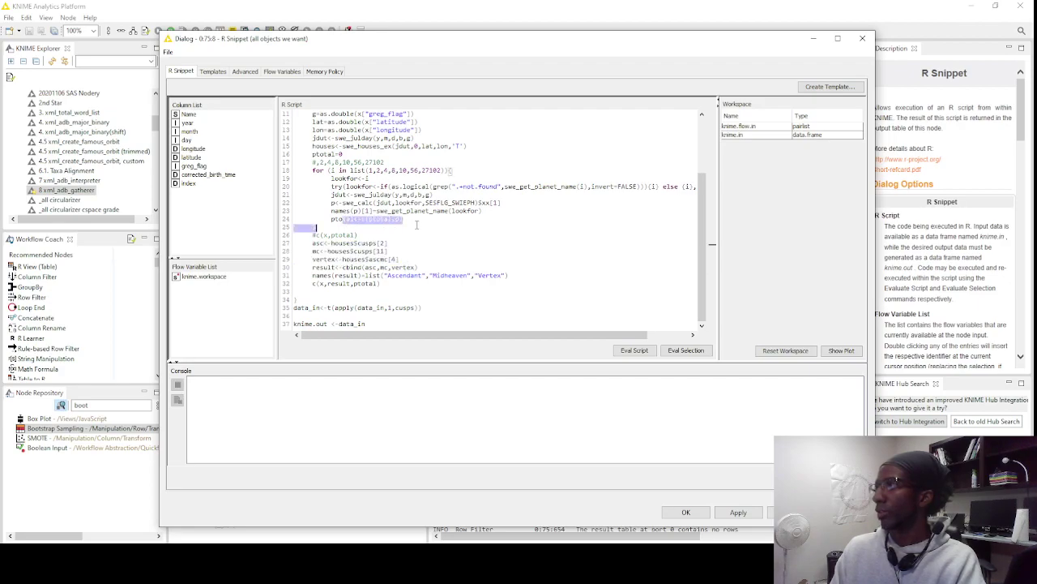
{"action": "left_click", "coordinate": [863, 38]}
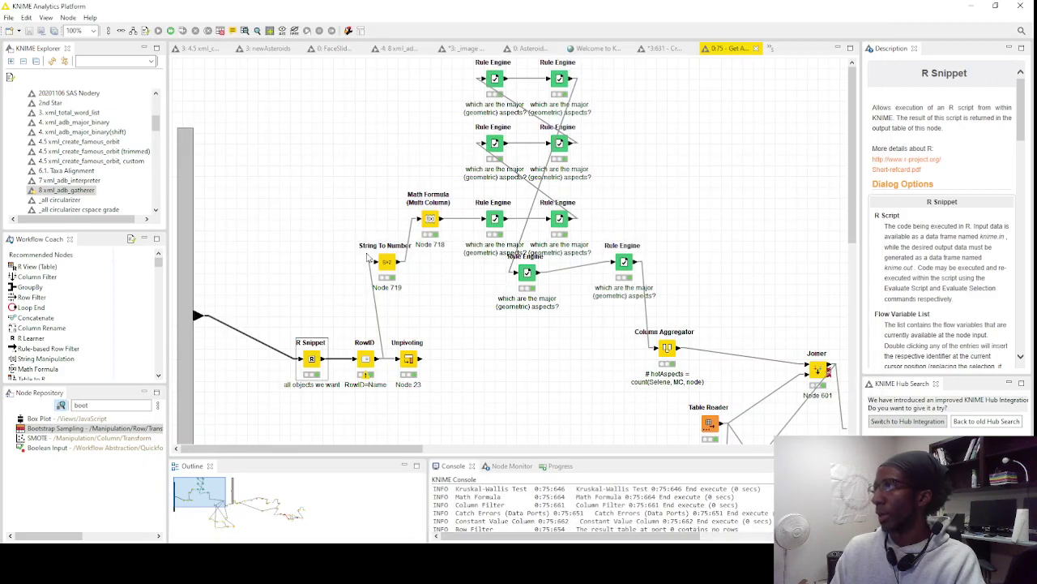
{"action": "right_click", "coordinate": [315, 358]}
{"action": "left_click", "coordinate": [368, 348]}
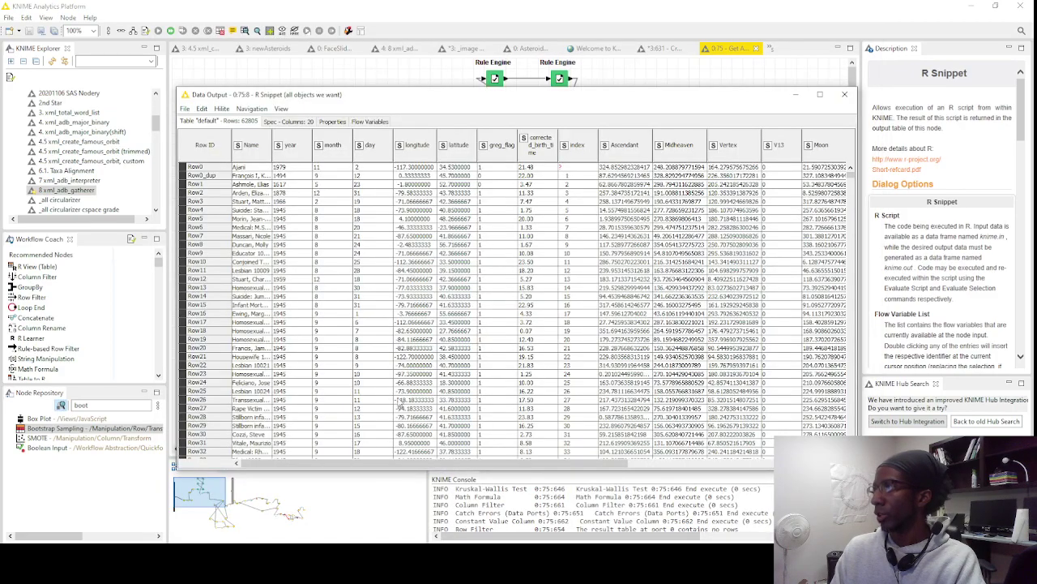
Examine the R Snippet output across the birth data, angle and planet columns and down through the rows, then close the table
{"action": "left_click_drag", "start_coordinate": [397, 467], "coordinate": [572, 468]}
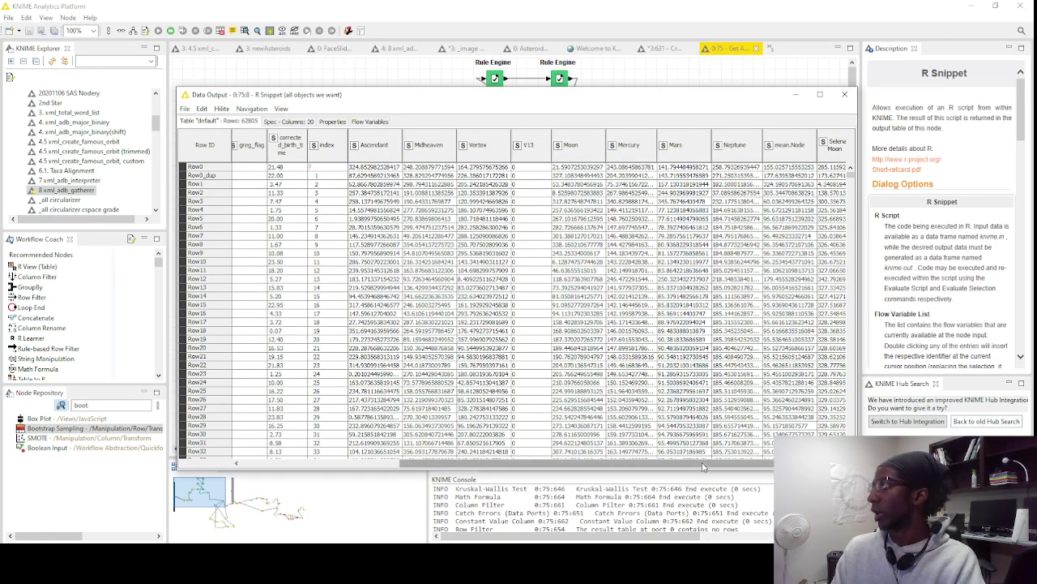
{"action": "left_click", "coordinate": [768, 466]}
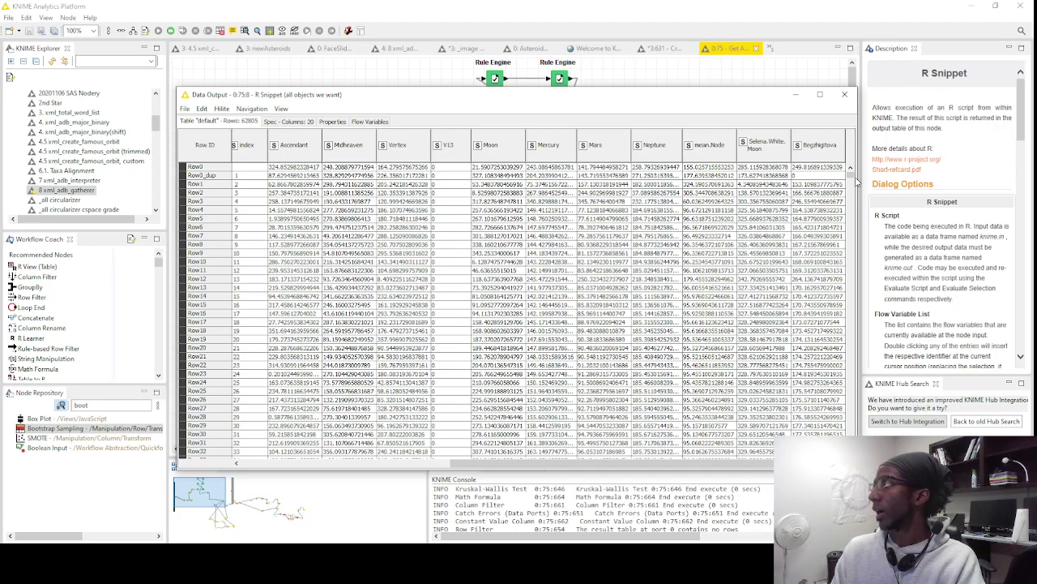
{"action": "mouse_move", "coordinate": [851, 179]}
{"action": "left_mouse_down"}
{"action": "mouse_move", "coordinate": [854, 300]}
{"action": "mouse_move", "coordinate": [851, 193]}
{"action": "left_mouse_up"}
{"action": "left_click_drag", "start_coordinate": [732, 465], "coordinate": [543, 464]}
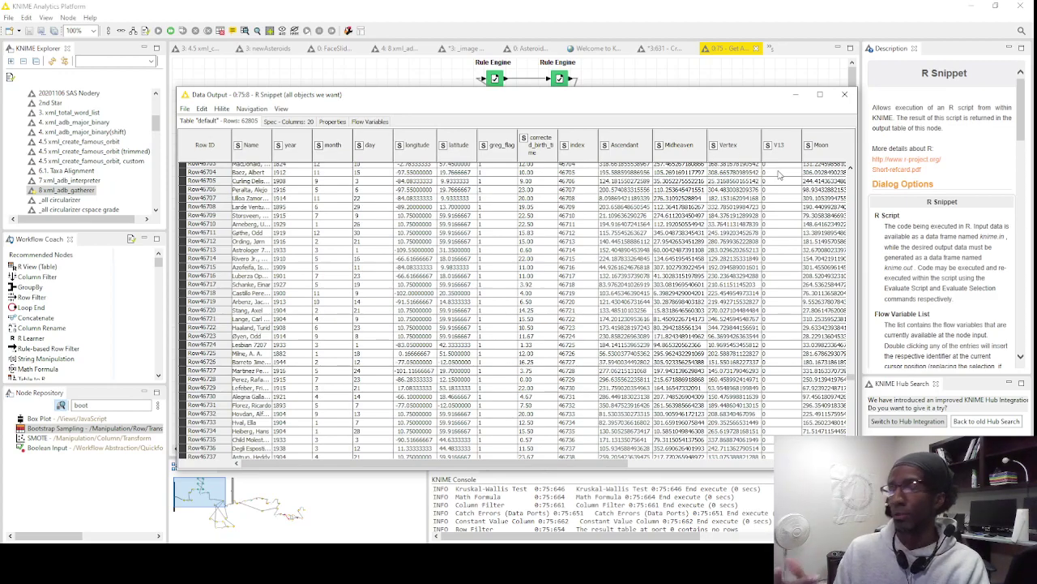
{"action": "left_click", "coordinate": [851, 386]}
{"action": "left_click_drag", "start_coordinate": [851, 386], "coordinate": [851, 243]}
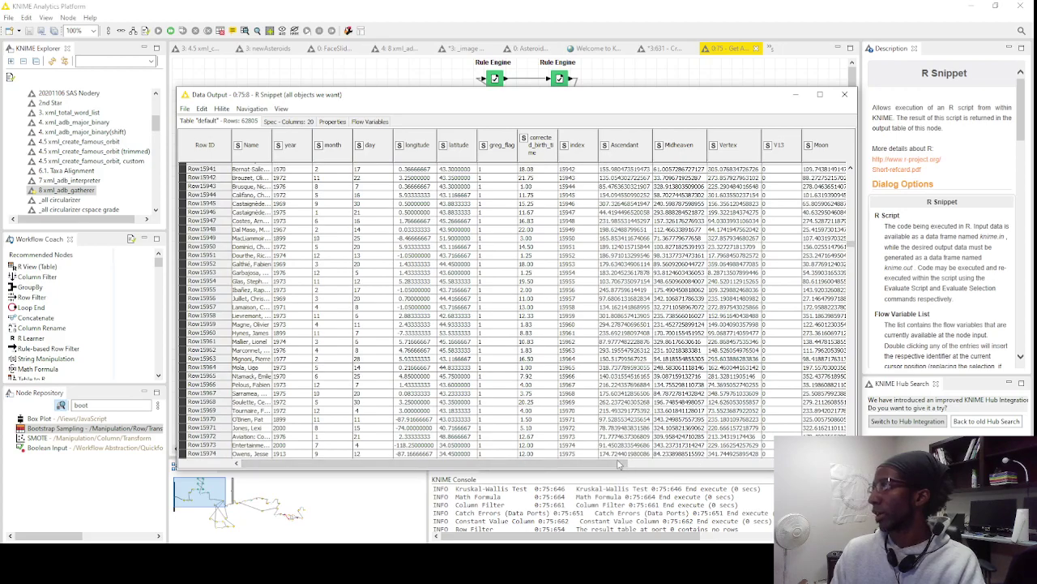
{"action": "left_click_drag", "start_coordinate": [596, 463], "coordinate": [761, 463]}
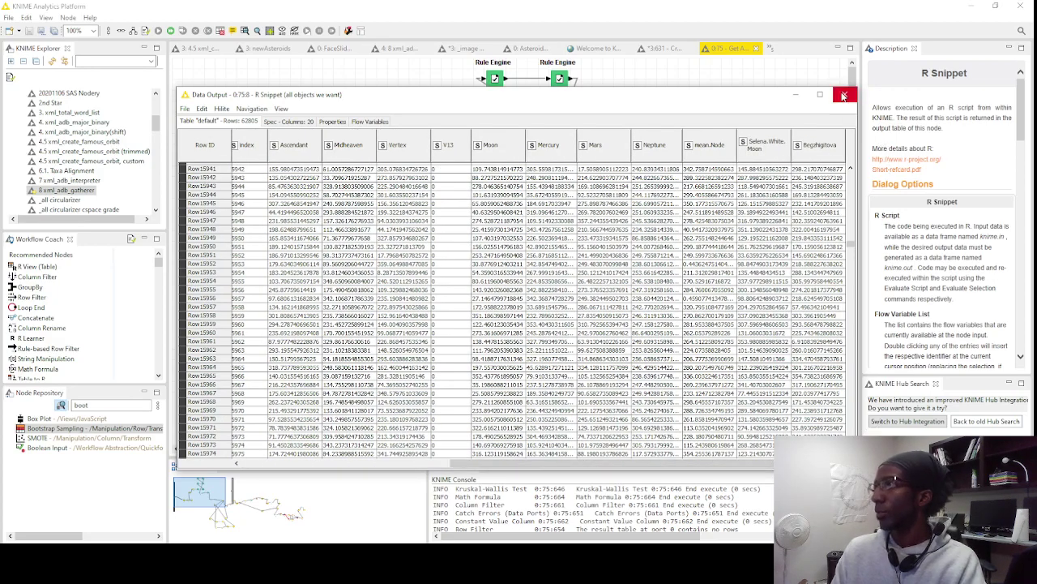
{"action": "left_click", "coordinate": [845, 95]}
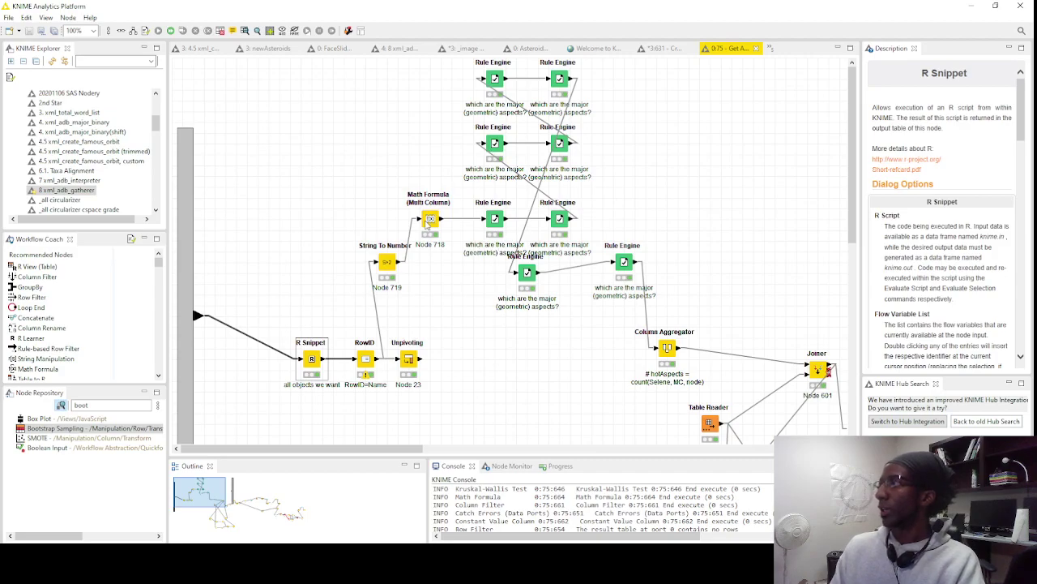
Open the output data of the Math Formula (Multi Column) node and bring the planet and asteroid columns into view
{"action": "left_click", "coordinate": [428, 224]}
{"action": "right_click", "coordinate": [430, 222]}
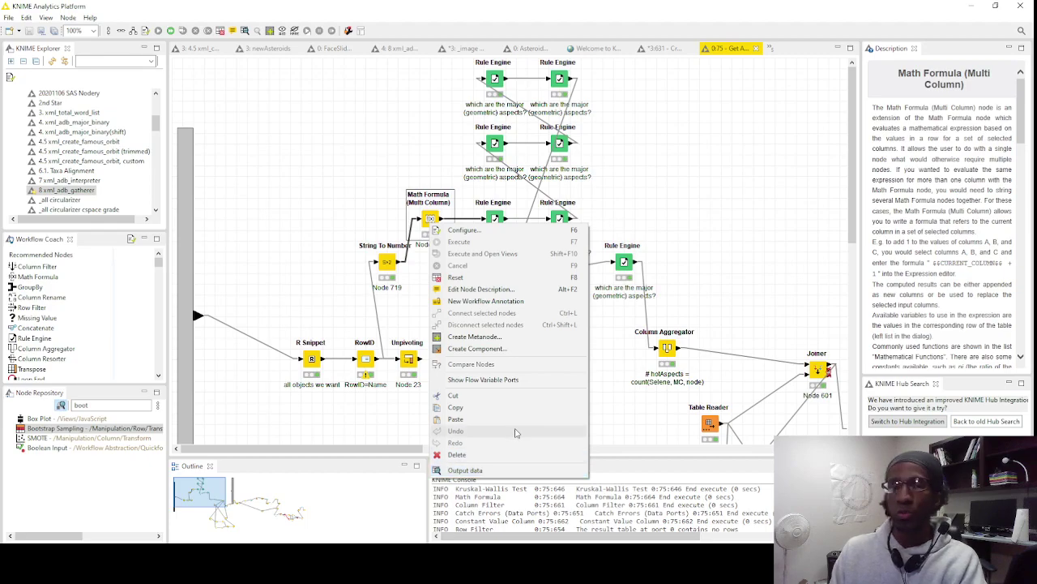
{"action": "left_click", "coordinate": [522, 471]}
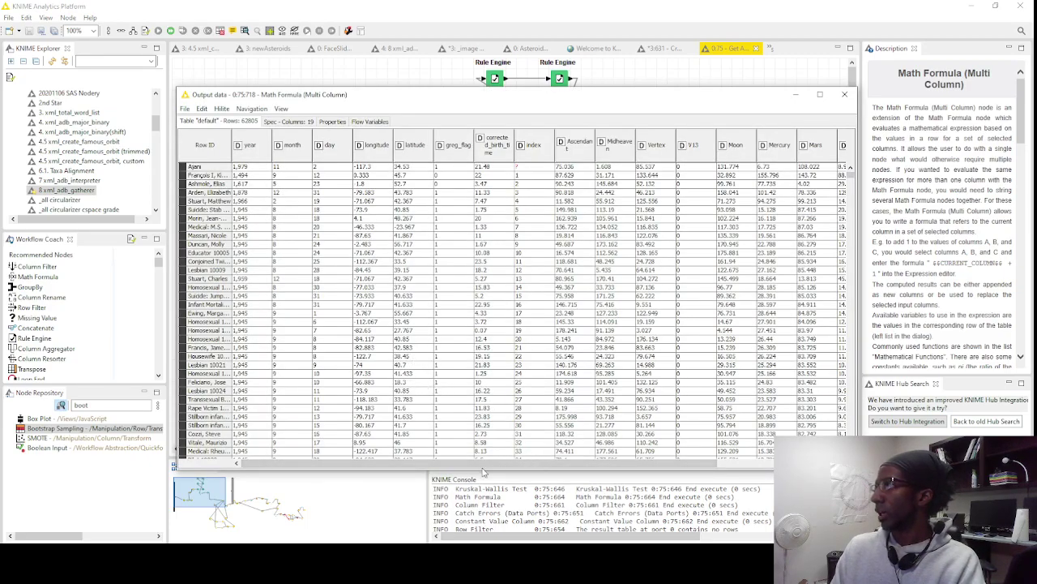
{"action": "left_click_drag", "start_coordinate": [480, 464], "coordinate": [575, 465]}
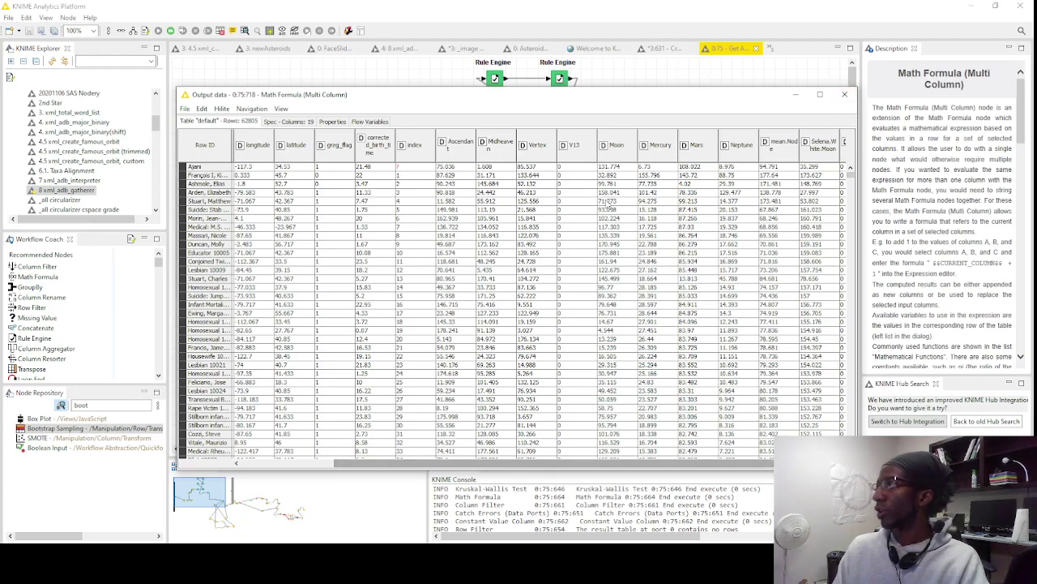
{"action": "scroll", "coordinate": [672, 466], "scroll_direction": "right", "scroll_amount": 2}
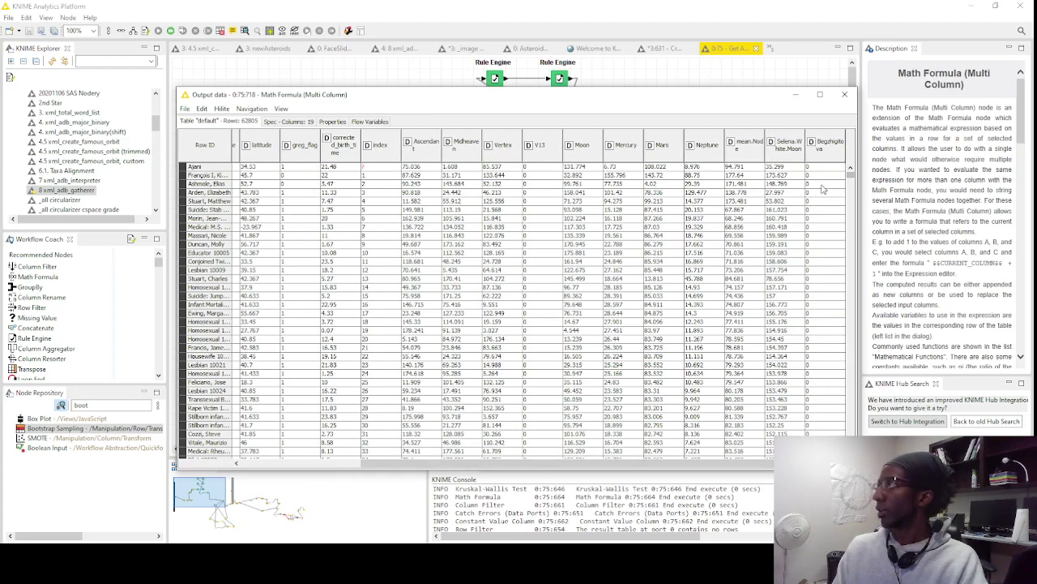
Compare values in the last asteroid column with the mean node, Mars, Mercury and Moon columns, then close the table
{"action": "left_click_drag", "start_coordinate": [821, 168], "coordinate": [825, 394]}
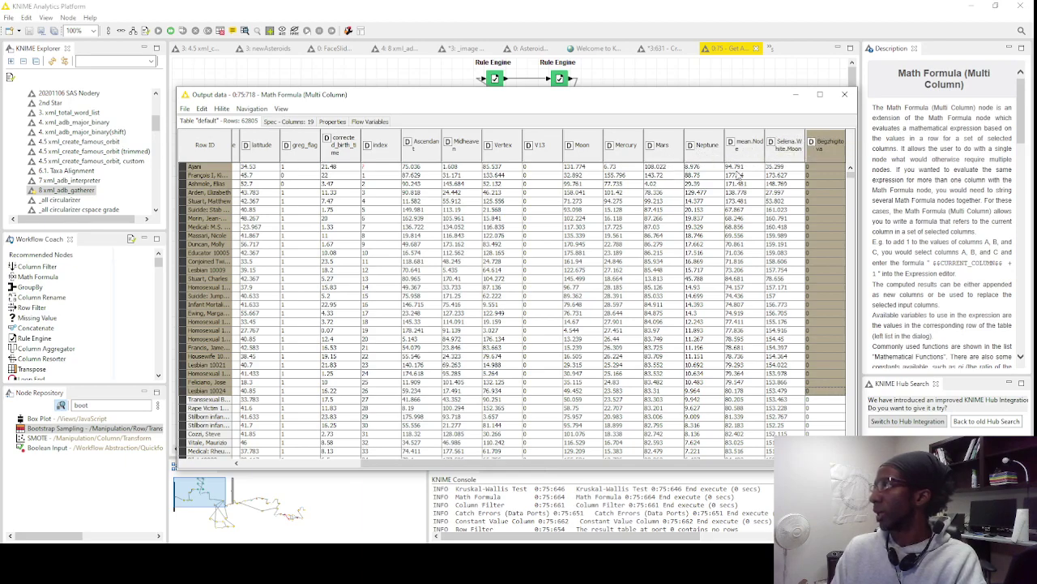
{"action": "left_click_drag", "start_coordinate": [739, 169], "coordinate": [617, 270]}
{"action": "left_click", "coordinate": [662, 177]}
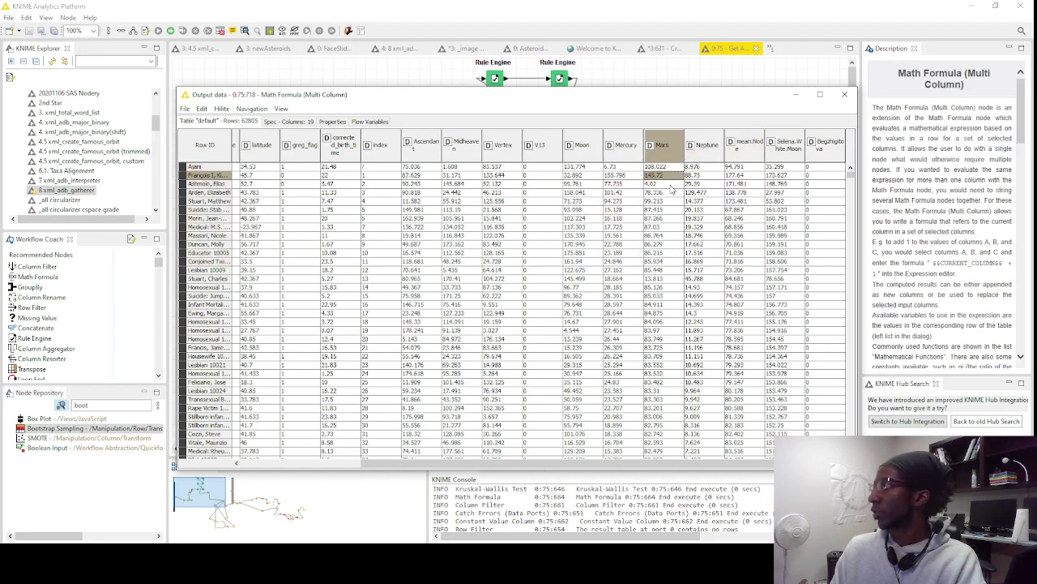
{"action": "left_click", "coordinate": [835, 168]}
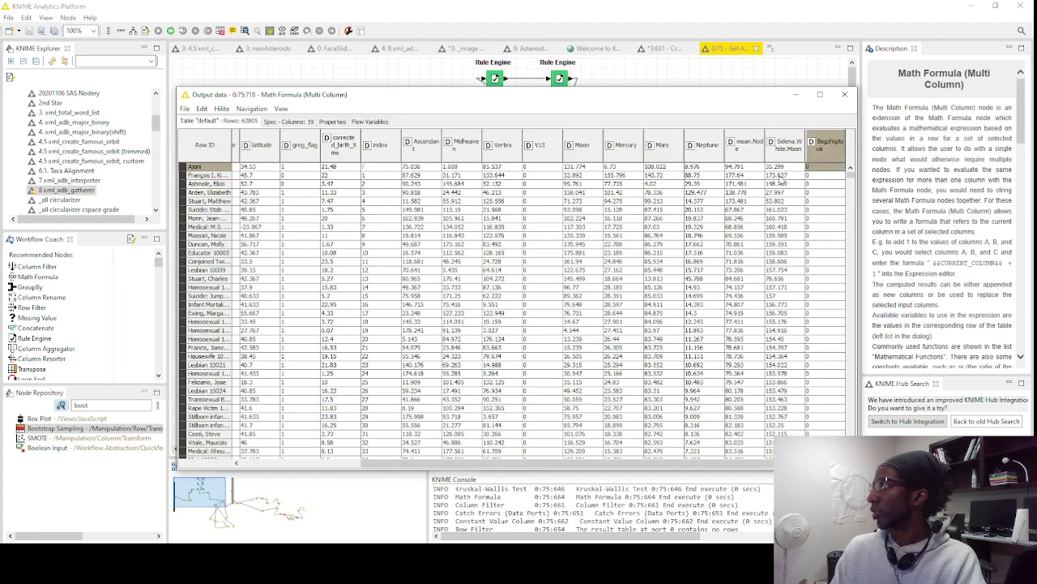
{"action": "left_click", "coordinate": [664, 168]}
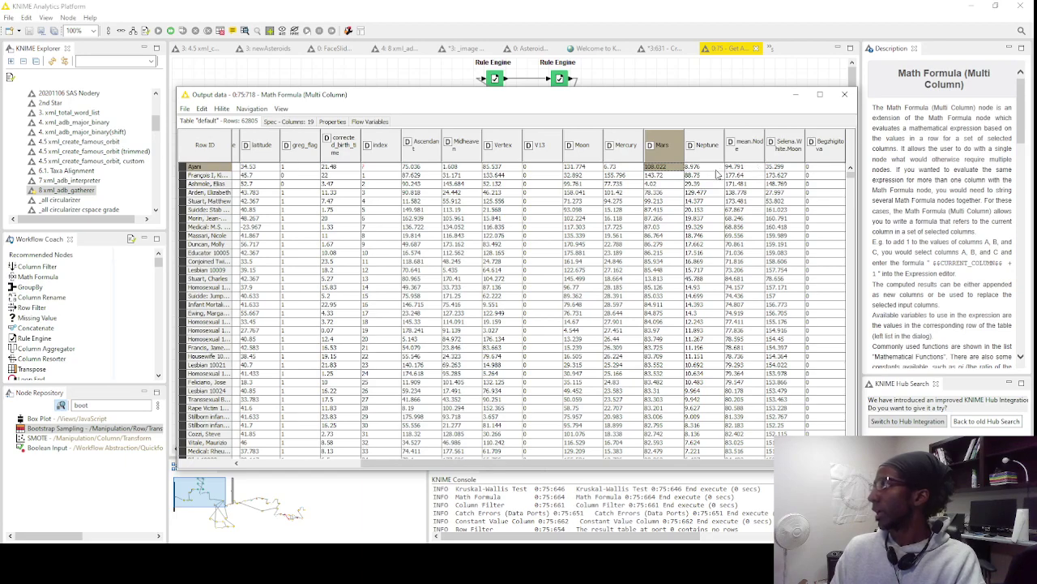
{"action": "left_click", "coordinate": [626, 167]}
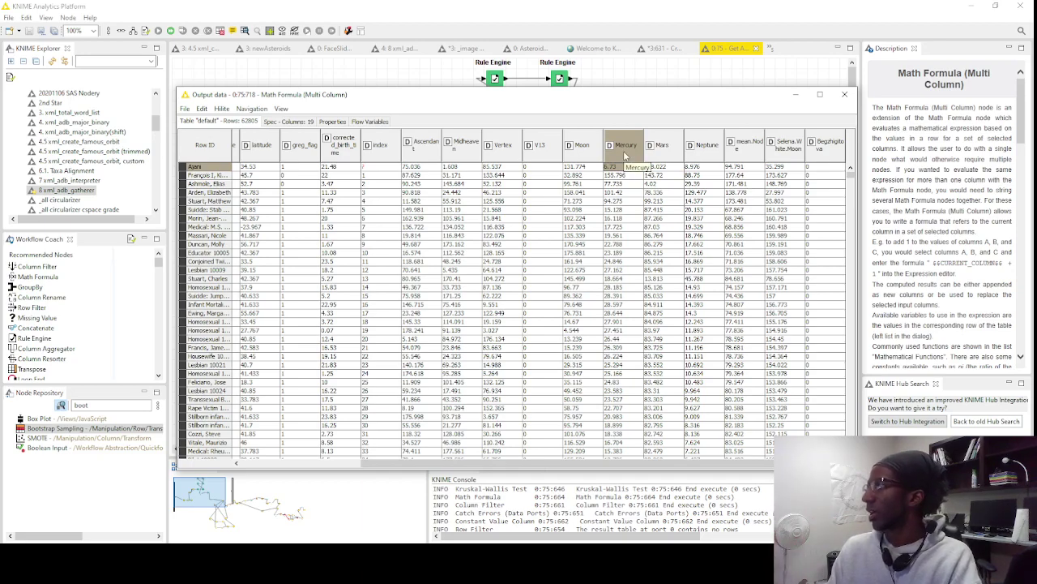
{"action": "left_click", "coordinate": [577, 373]}
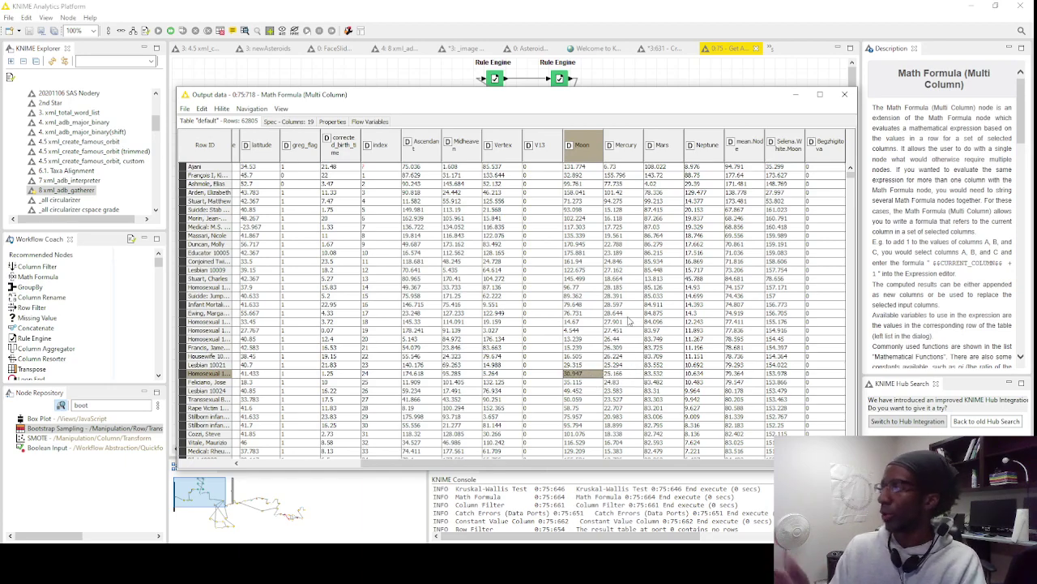
{"action": "left_click", "coordinate": [845, 96]}
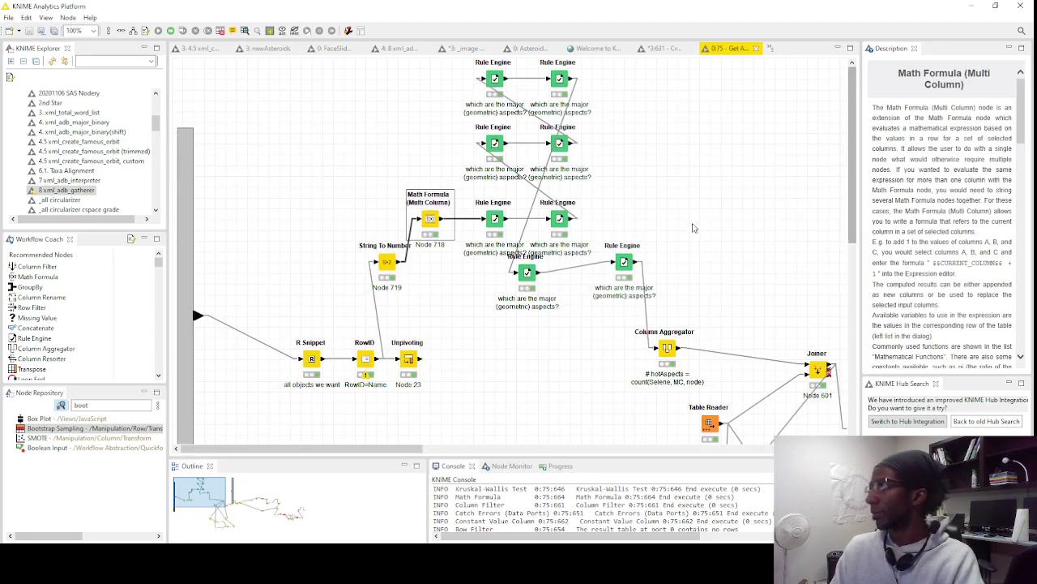
Examine the Ascendant aspect rules in the Rule Engine directly after the Math Formula node and close its configuration without changes
{"action": "left_click", "coordinate": [494, 221]}
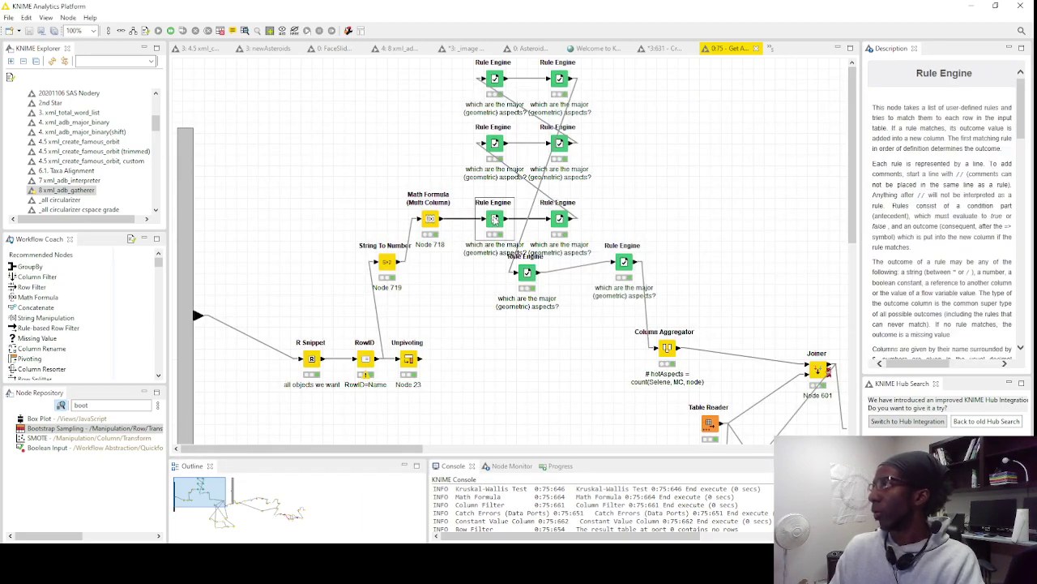
{"action": "double_click", "coordinate": [494, 221]}
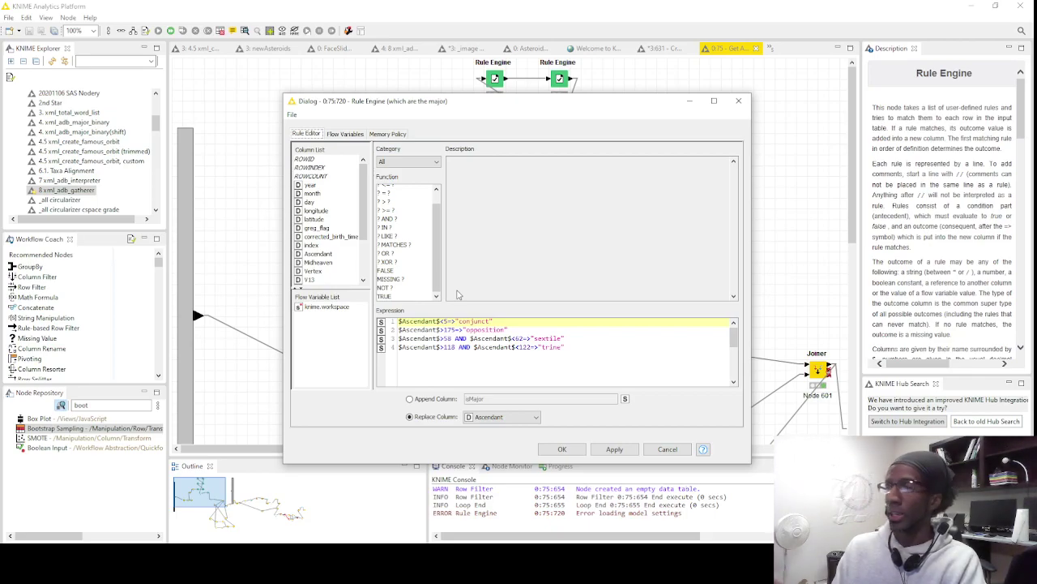
{"action": "left_click", "coordinate": [669, 449]}
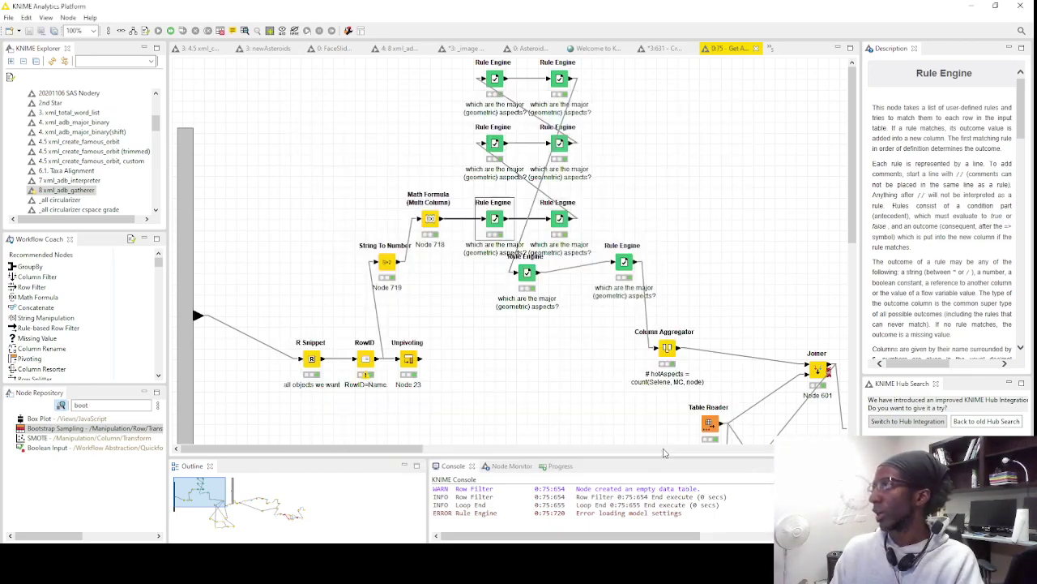
Open the classified values of that first Rule Engine, inspect the aspect labels in the Ascendant column and close the table
{"action": "right_click", "coordinate": [496, 225]}
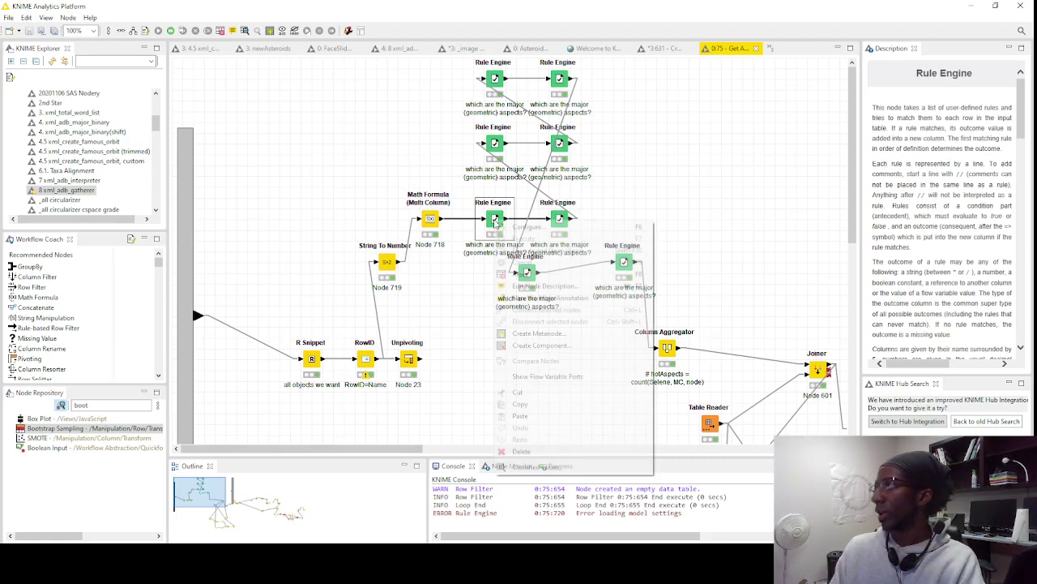
{"action": "left_click", "coordinate": [607, 468]}
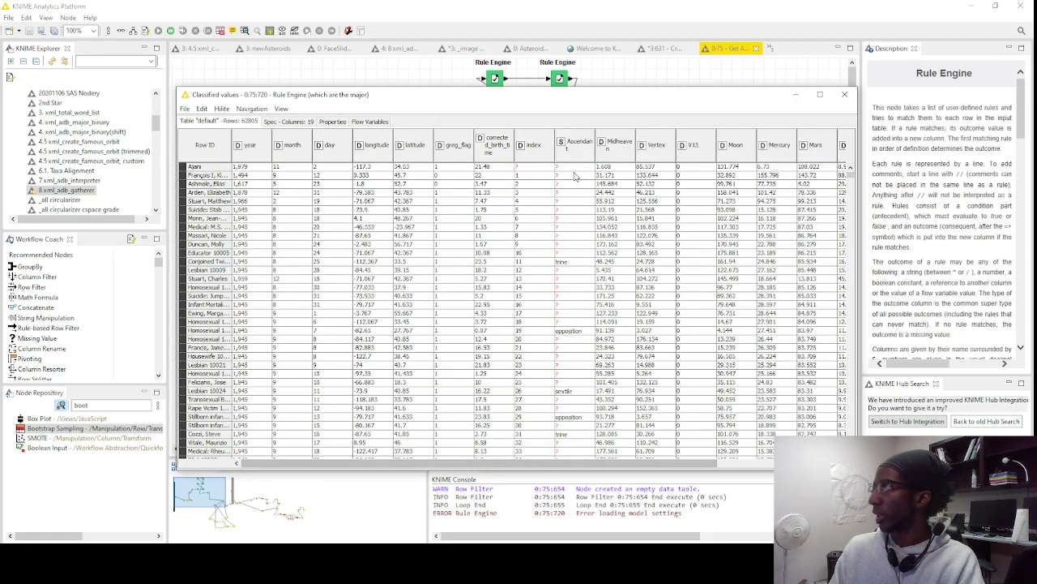
{"action": "left_click_drag", "start_coordinate": [581, 306], "coordinate": [579, 381]}
{"action": "left_click", "coordinate": [578, 435]}
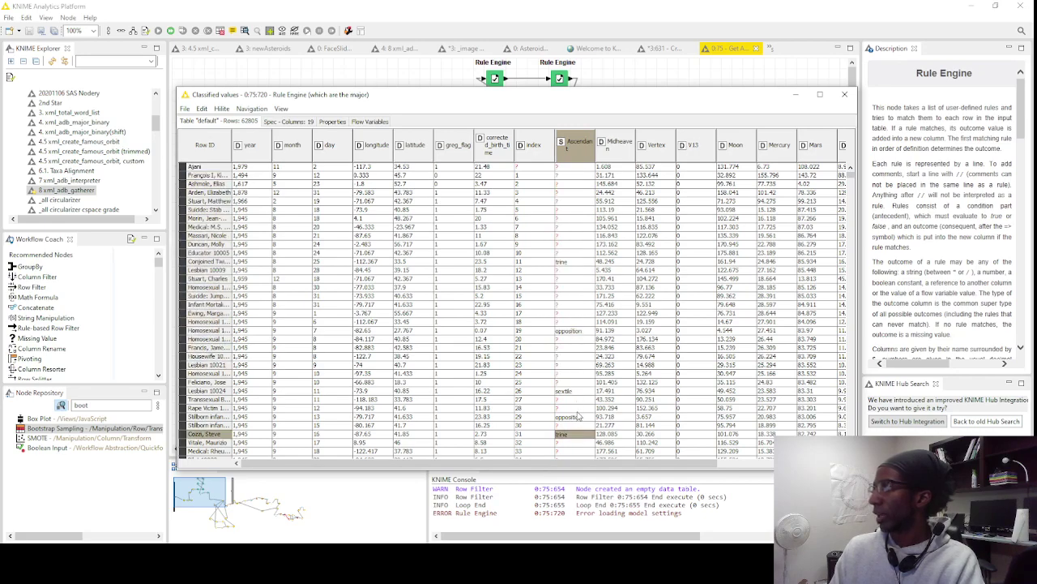
{"action": "left_click", "coordinate": [578, 407]}
{"action": "left_click", "coordinate": [579, 322]}
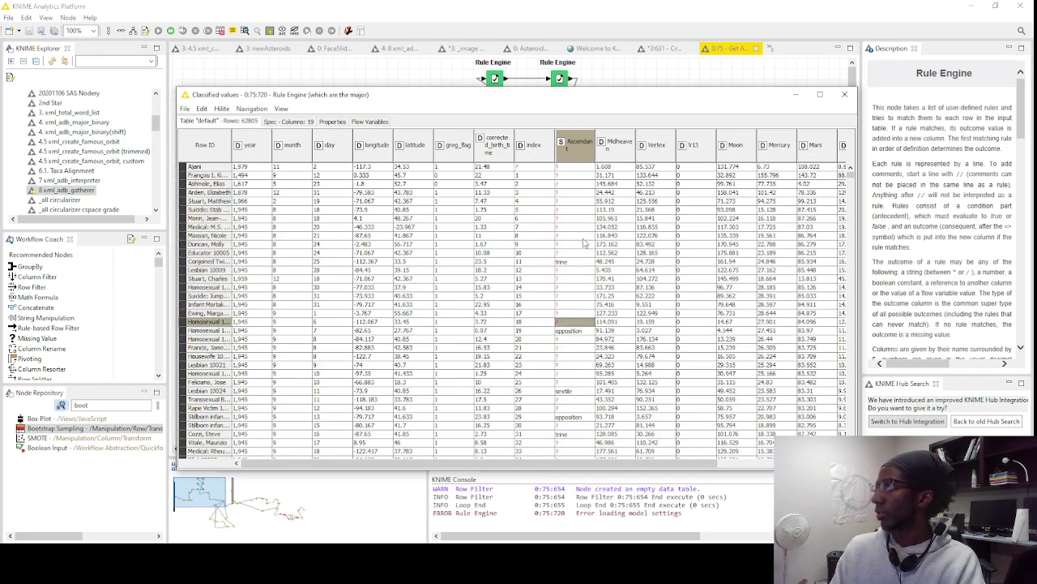
{"action": "left_click", "coordinate": [844, 95]}
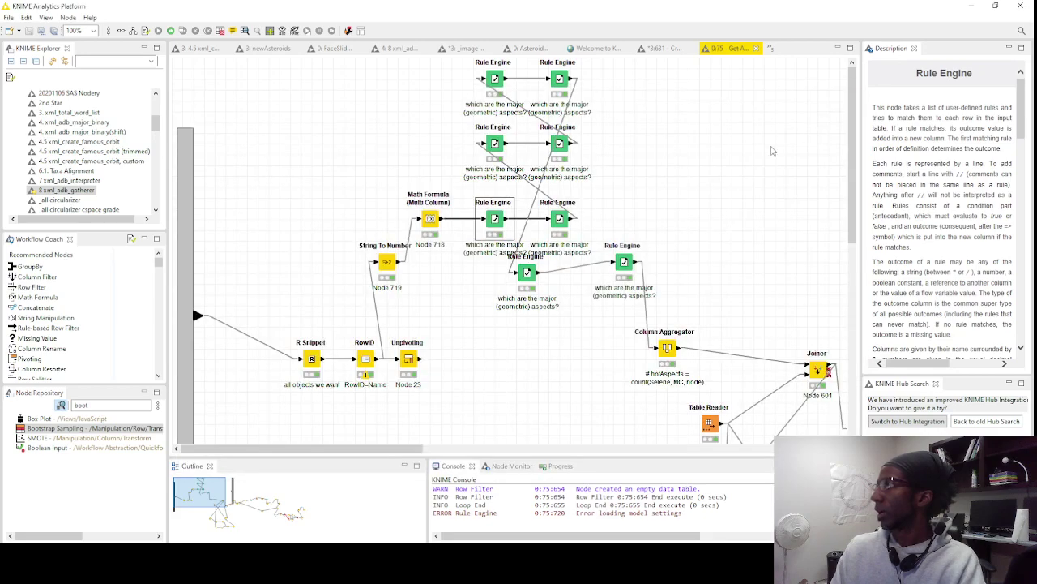
Open the classified values of the last Rule Engine in the chain and examine the aspects in the Mercury, Neptune and neighbouring columns
{"action": "right_click", "coordinate": [624, 264]}
{"action": "left_click", "coordinate": [667, 506]}
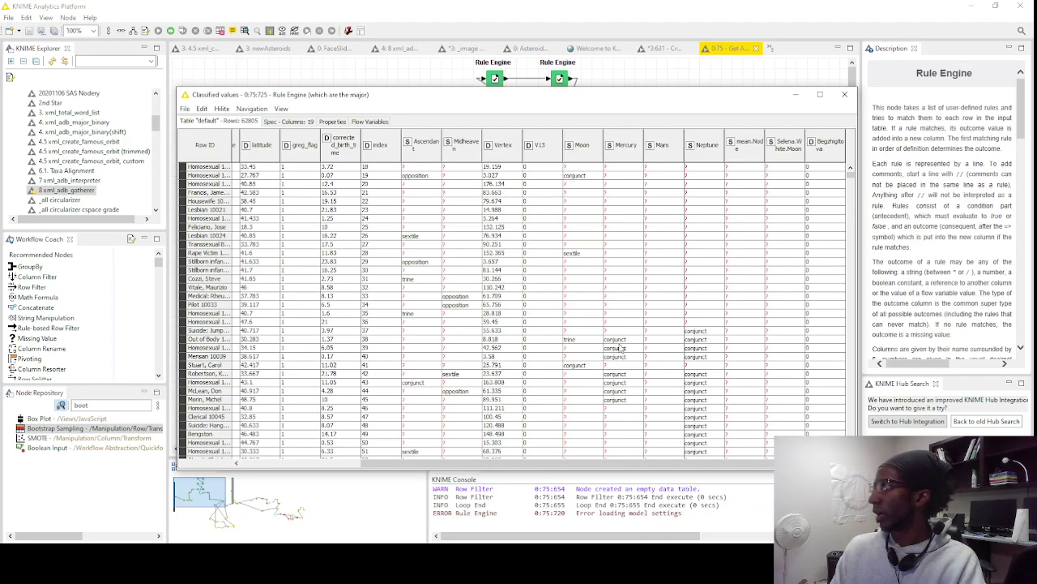
{"action": "left_click_drag", "start_coordinate": [621, 338], "coordinate": [621, 404]}
{"action": "left_click_drag", "start_coordinate": [701, 331], "coordinate": [702, 437]}
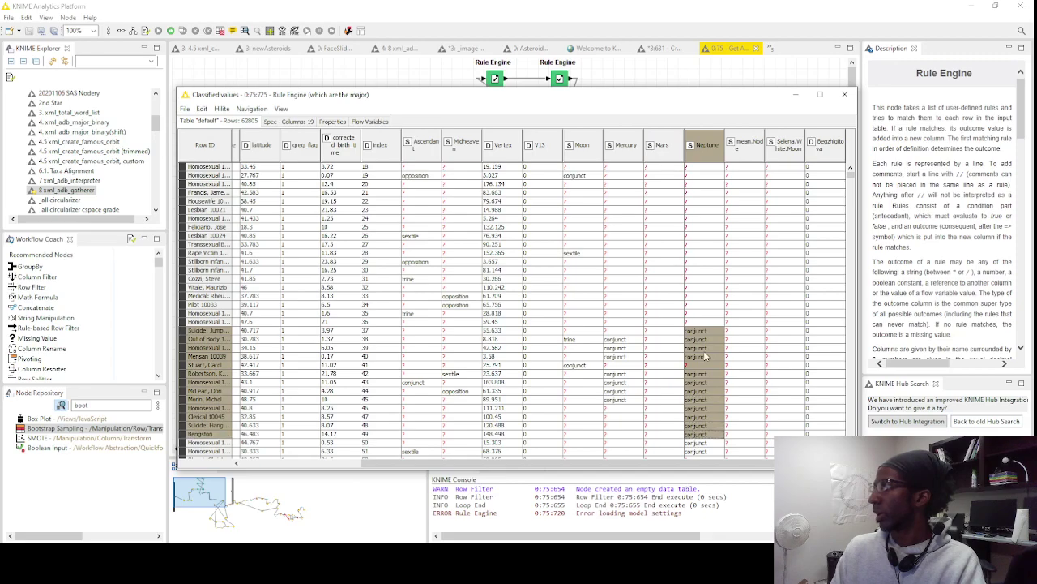
{"action": "scroll", "coordinate": [702, 355], "scroll_direction": "down", "scroll_amount": 2}
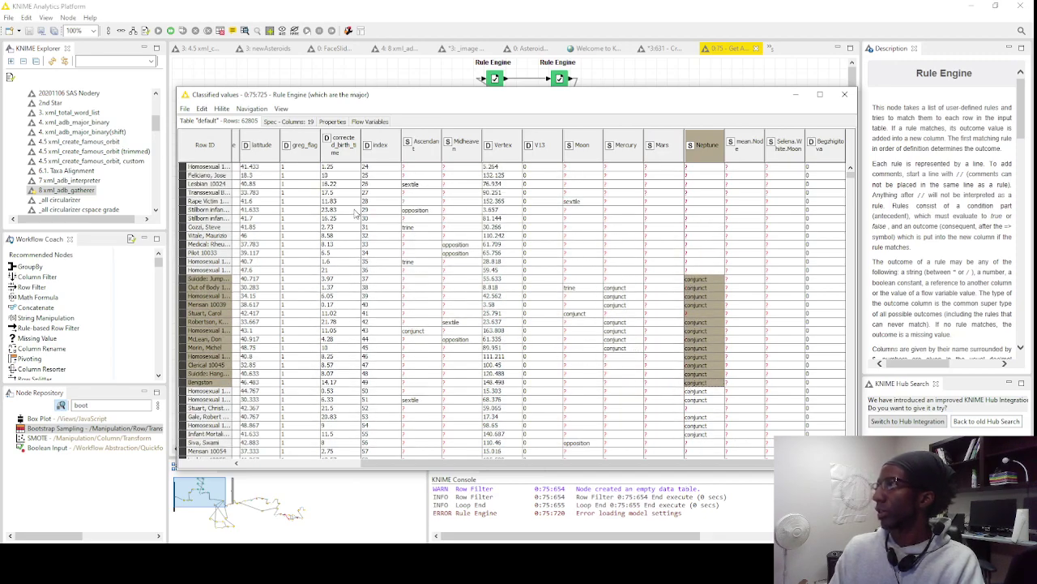
{"action": "scroll", "coordinate": [664, 294], "scroll_direction": "down", "scroll_amount": 8}
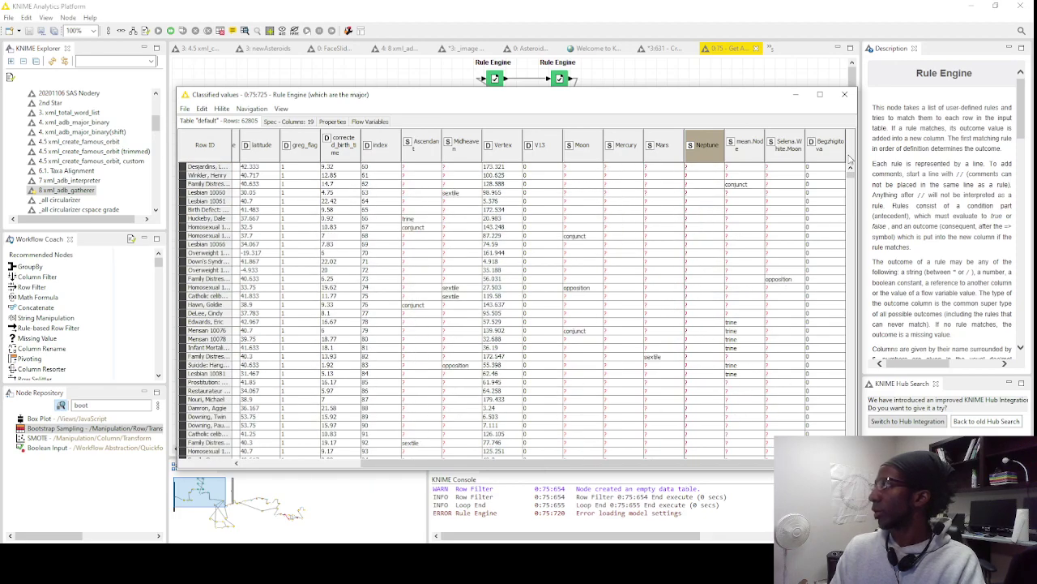
{"action": "left_click", "coordinate": [845, 94]}
Reopen the classified values of the last Rule Engine before the Column Aggregator, check aspects in Mars and neighbouring columns across more rows, and close the table
{"action": "left_click", "coordinate": [667, 350]}
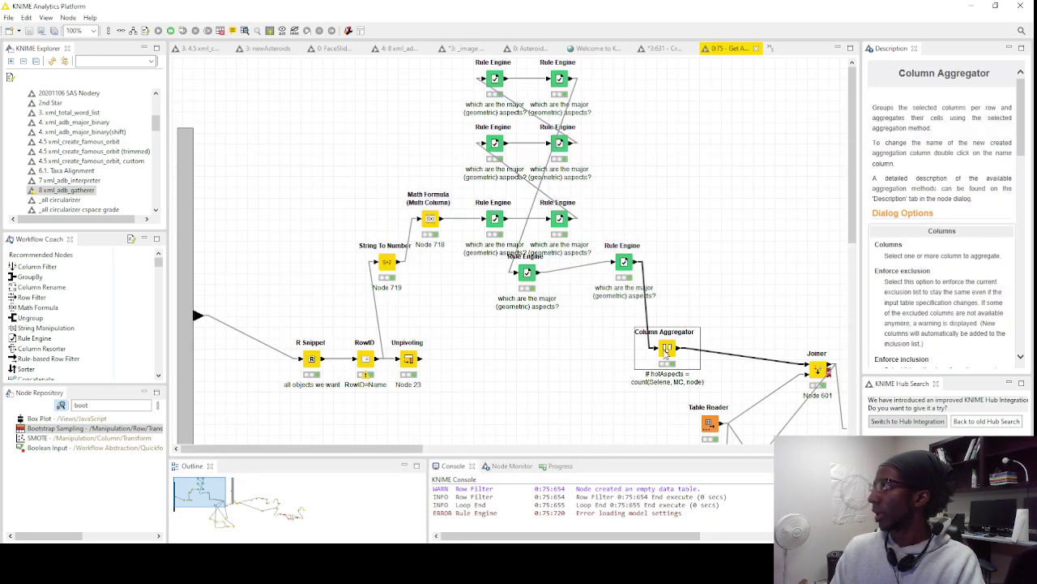
{"action": "left_click_drag", "start_coordinate": [392, 450], "coordinate": [450, 451]}
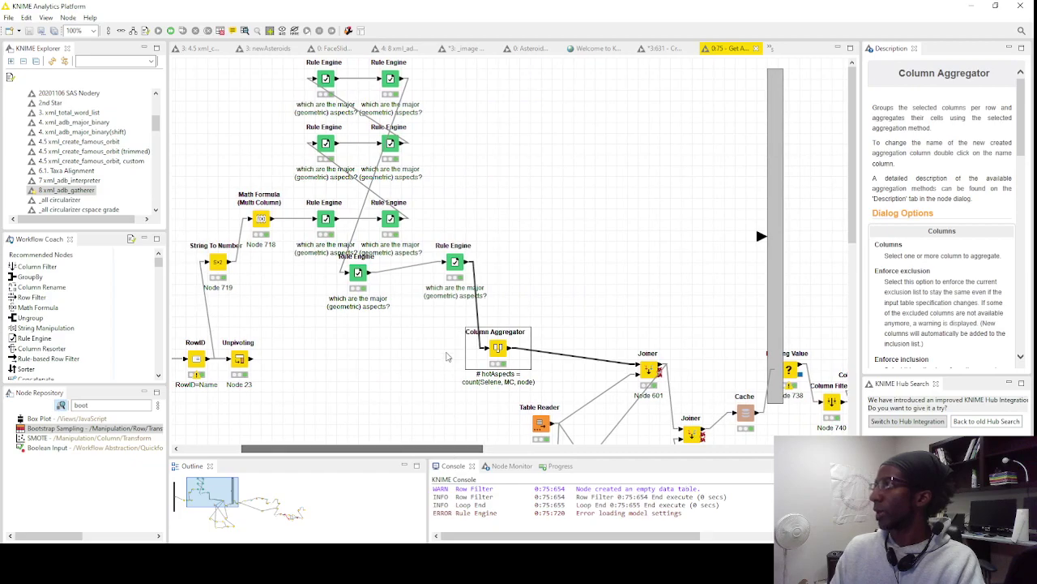
{"action": "right_click", "coordinate": [453, 263]}
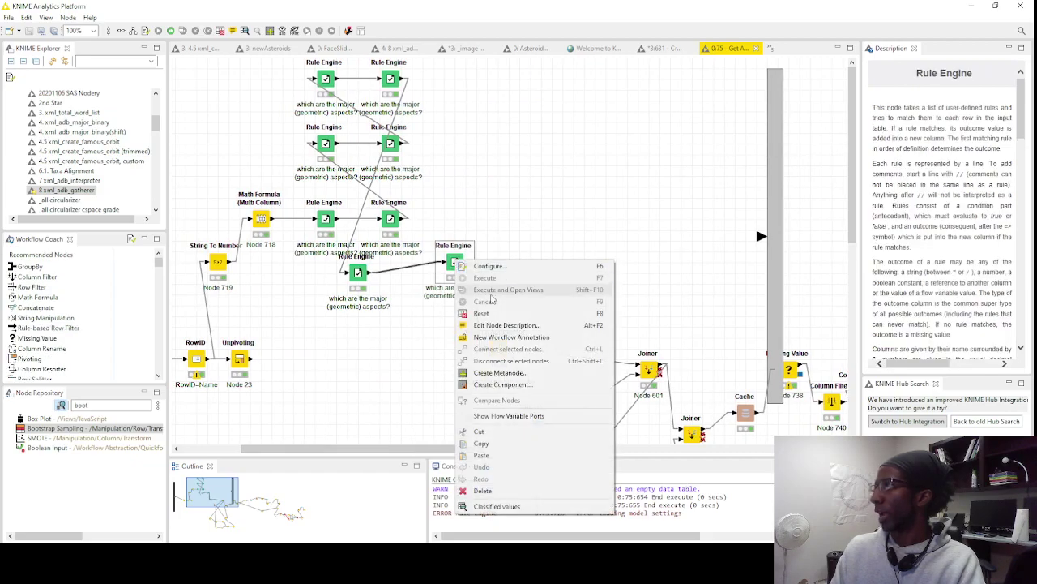
{"action": "left_click", "coordinate": [532, 508]}
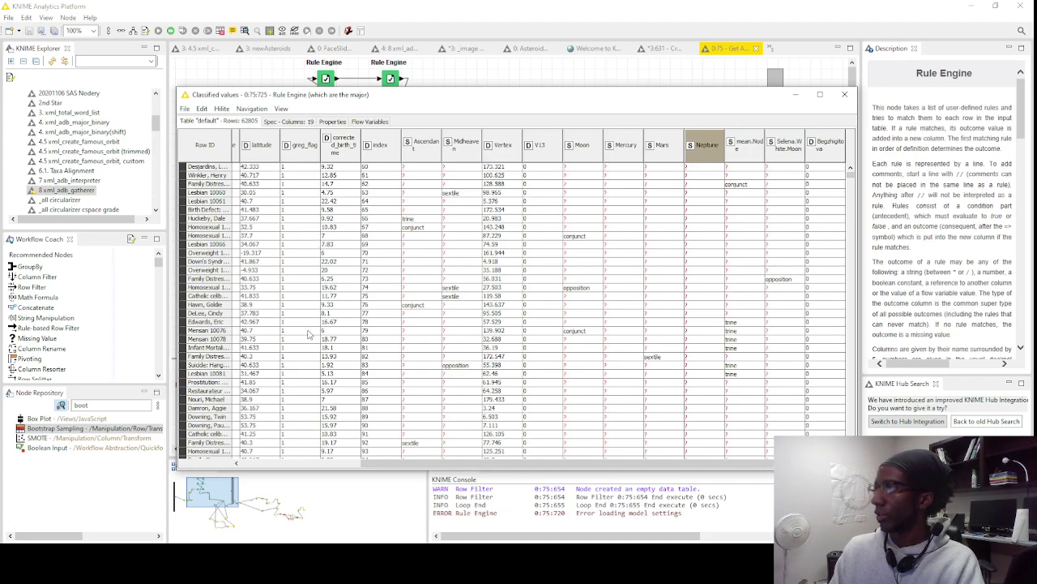
{"action": "left_click", "coordinate": [660, 358]}
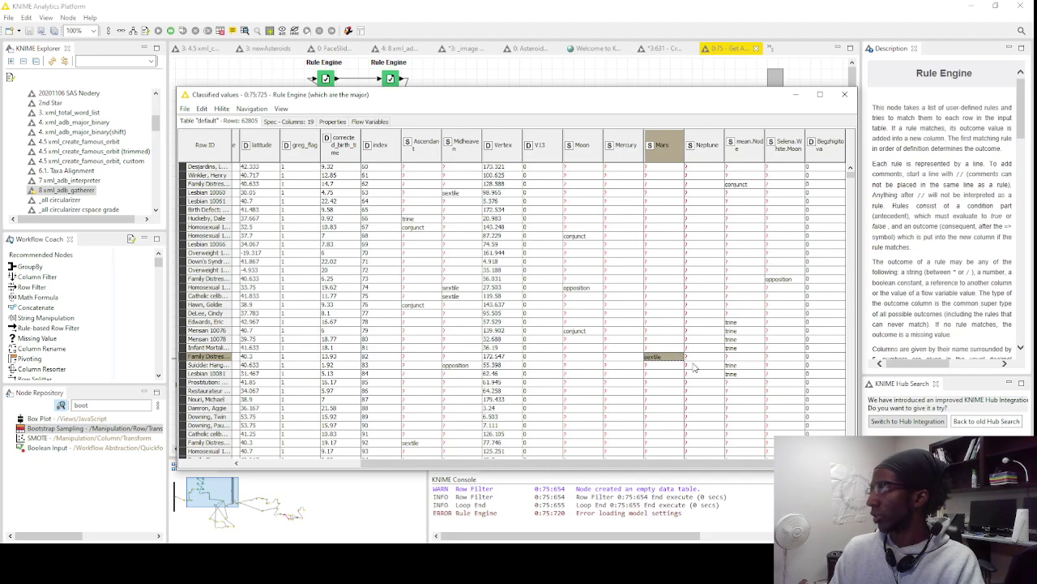
{"action": "scroll", "coordinate": [660, 357], "scroll_direction": "down", "scroll_amount": 13}
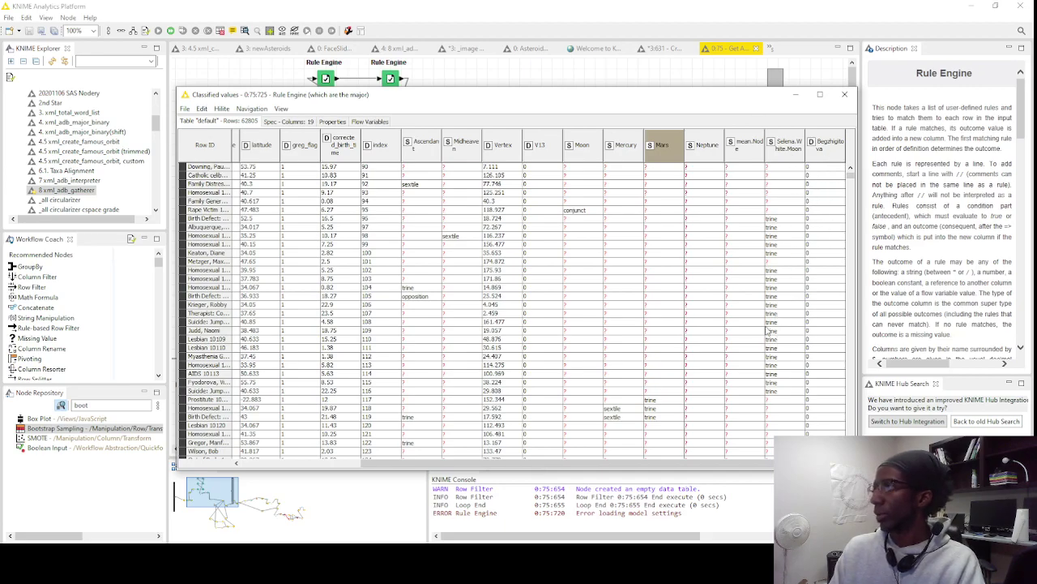
{"action": "scroll", "coordinate": [571, 377], "scroll_direction": "down", "scroll_amount": 20}
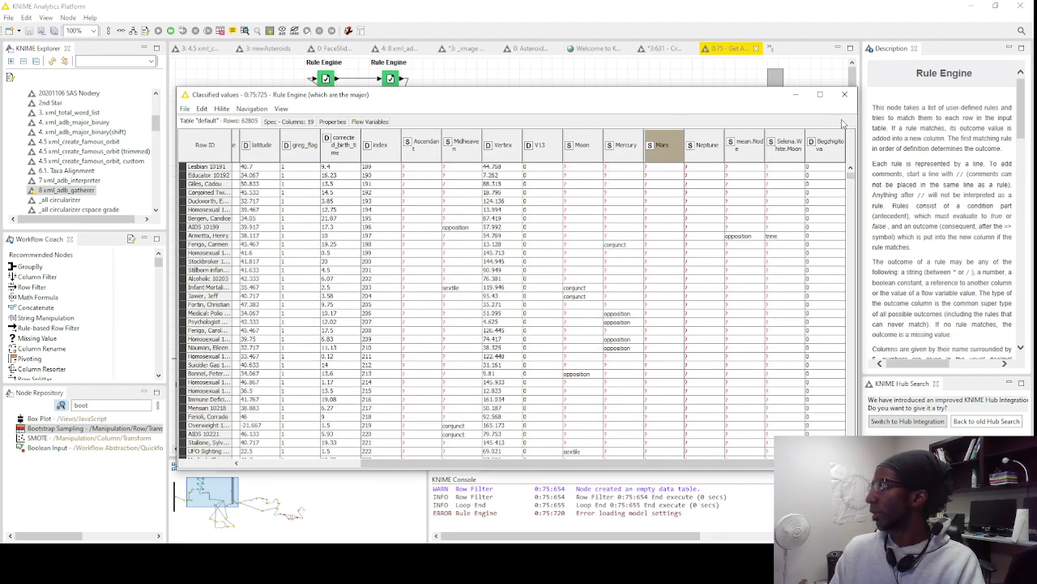
{"action": "left_click", "coordinate": [846, 95]}
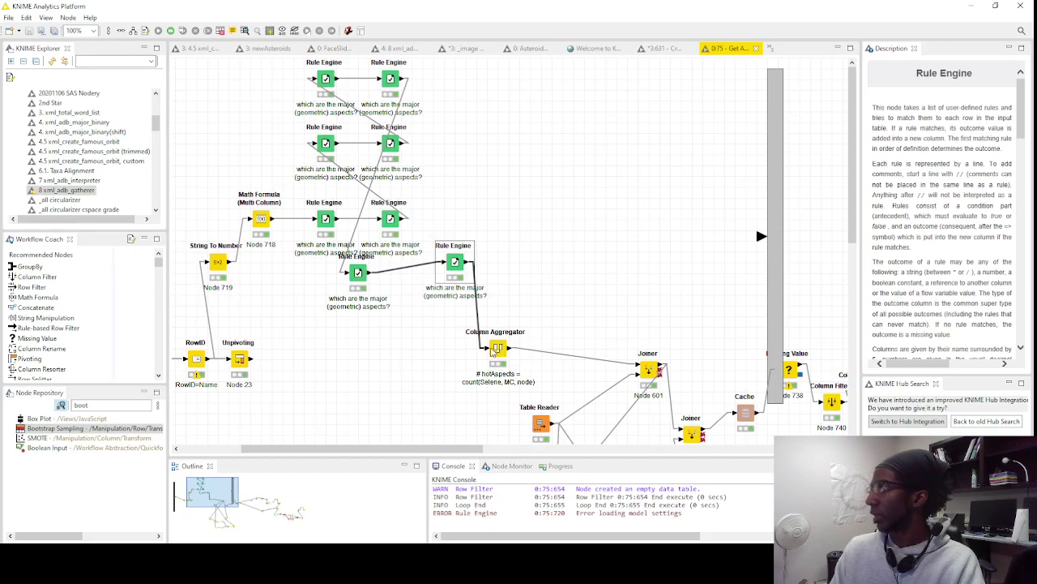
Open the Column Aggregator's output table and compare the hotAspects counts with the aspect labels in rows near the start and around index 8,987
{"action": "right_click", "coordinate": [492, 350]}
{"action": "left_click", "coordinate": [559, 340]}
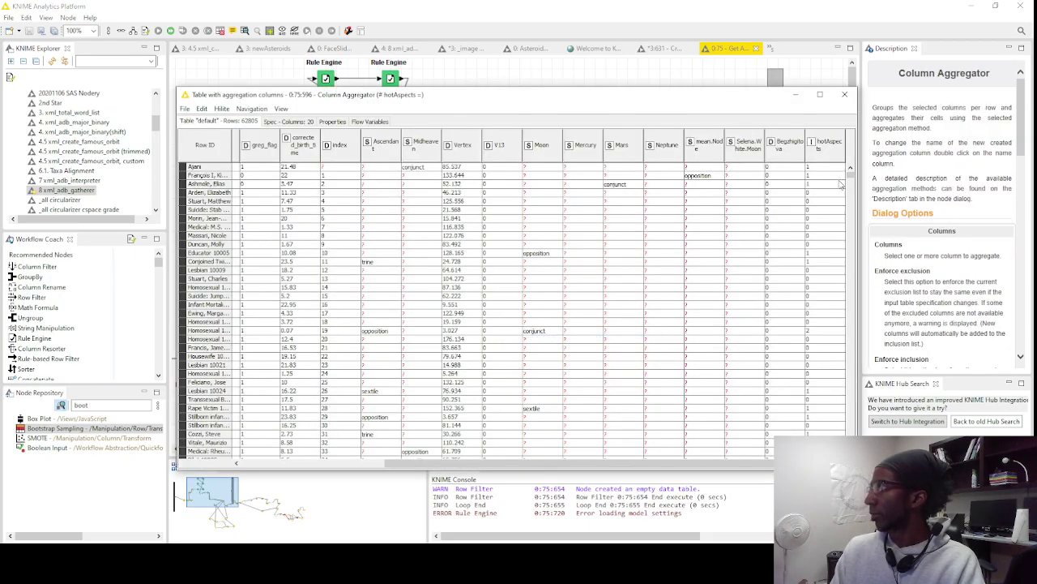
{"action": "mouse_move", "coordinate": [817, 195]}
{"action": "left_mouse_down"}
{"action": "mouse_move", "coordinate": [689, 237]}
{"action": "mouse_move", "coordinate": [292, 242]}
{"action": "left_mouse_up"}
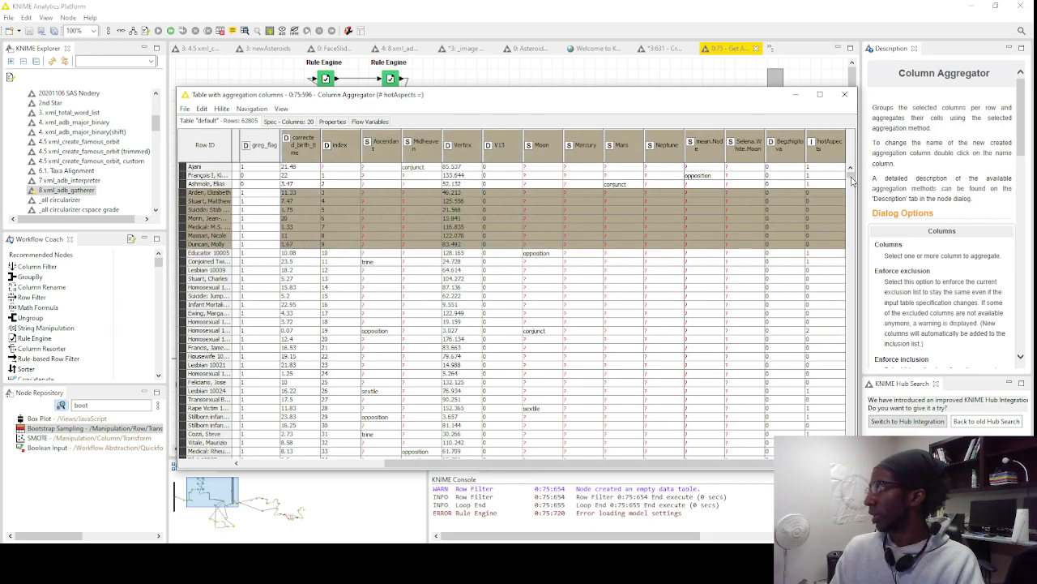
{"action": "left_click_drag", "start_coordinate": [851, 177], "coordinate": [849, 213]}
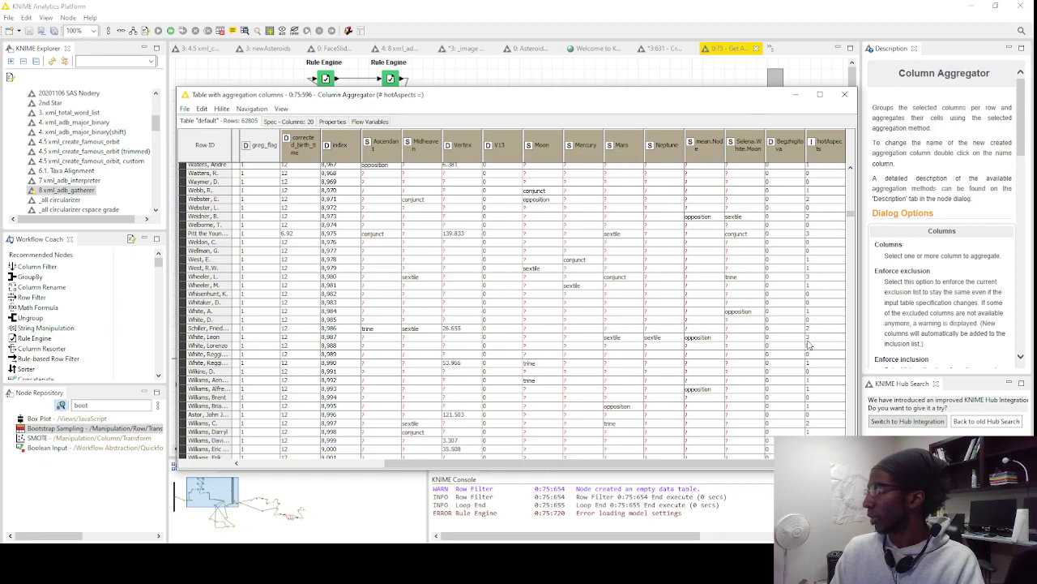
{"action": "left_click_drag", "start_coordinate": [781, 345], "coordinate": [610, 341]}
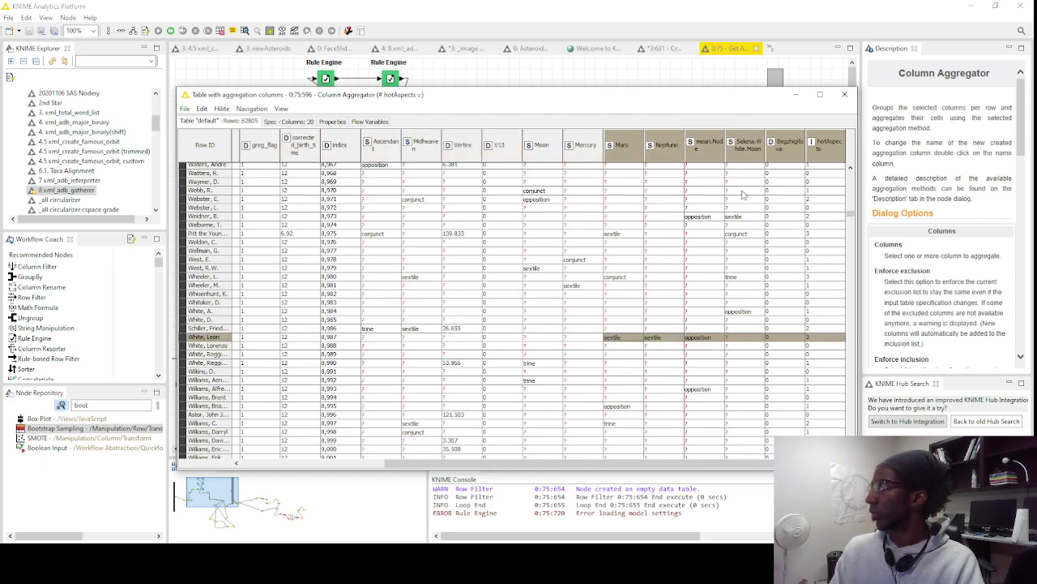
Close the Column Aggregator table and open the output table of the "42000 stories" Table Reader node
{"action": "left_click", "coordinate": [740, 251]}
{"action": "left_click", "coordinate": [844, 94]}
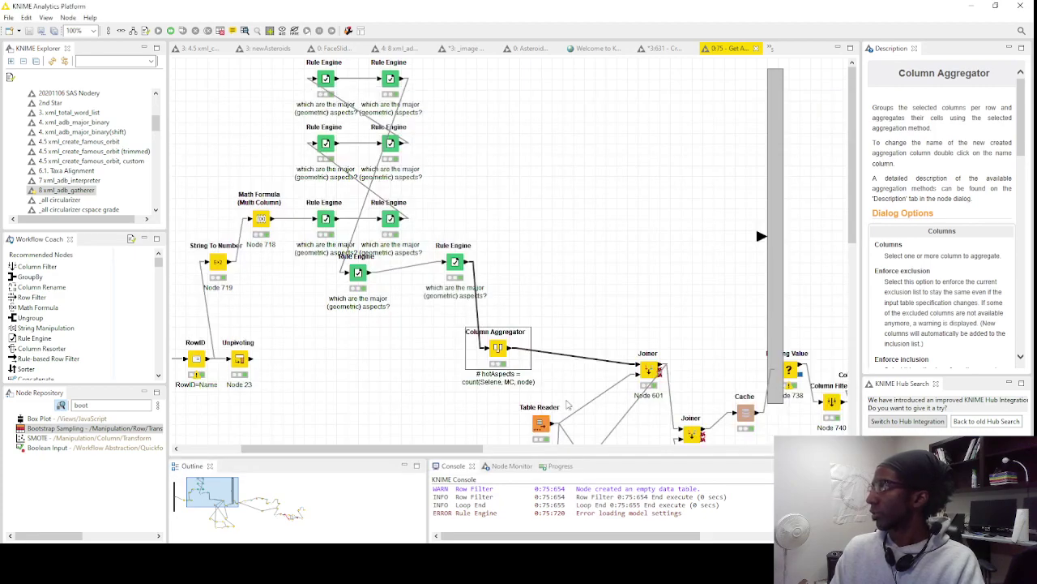
{"action": "scroll", "coordinate": [602, 322], "scroll_direction": "down", "scroll_amount": 3}
{"action": "scroll", "coordinate": [508, 369], "scroll_direction": "down", "scroll_amount": 3}
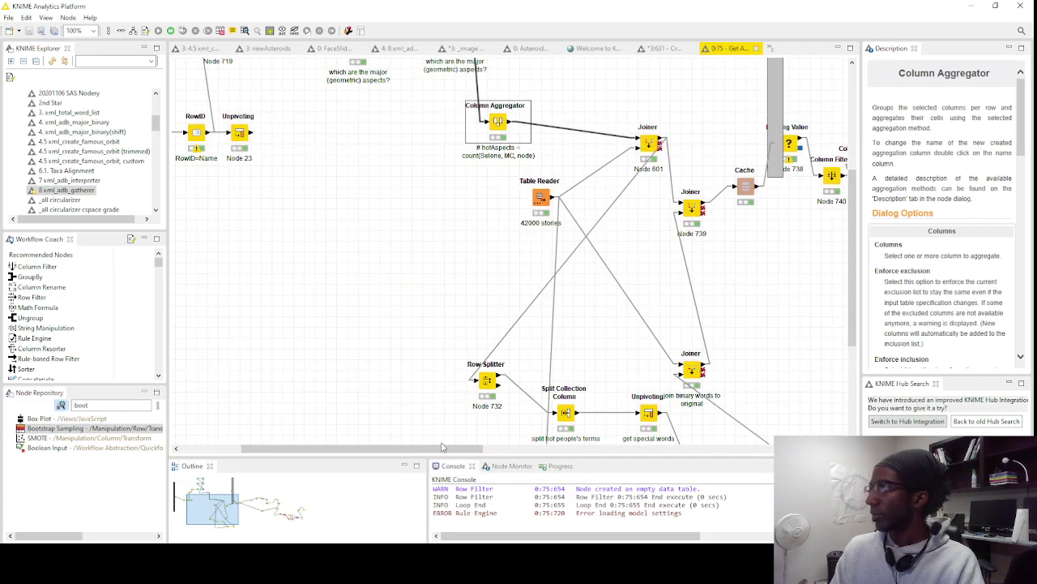
{"action": "left_click_drag", "start_coordinate": [442, 447], "coordinate": [524, 447]}
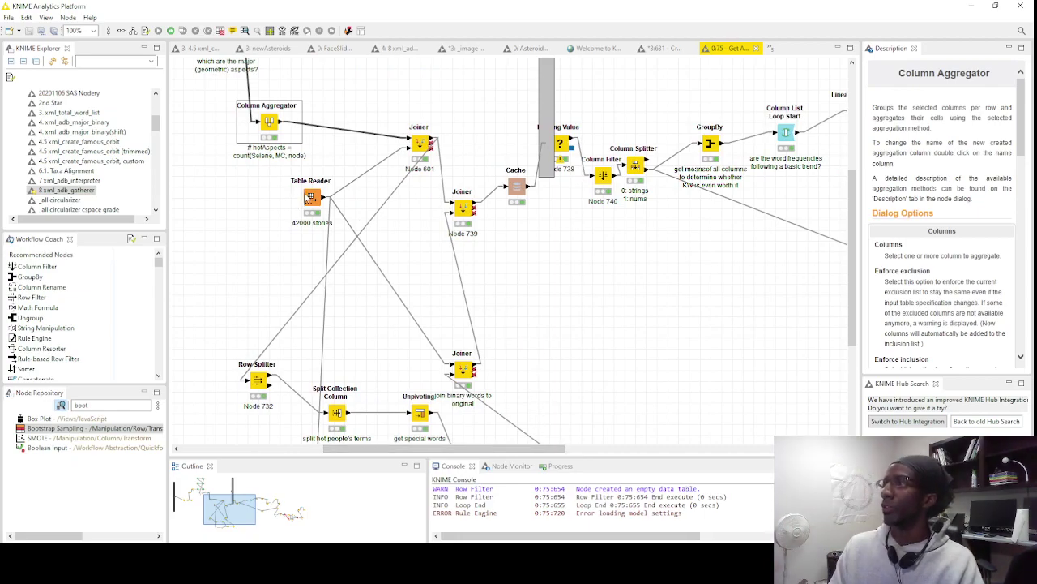
{"action": "left_click", "coordinate": [310, 196]}
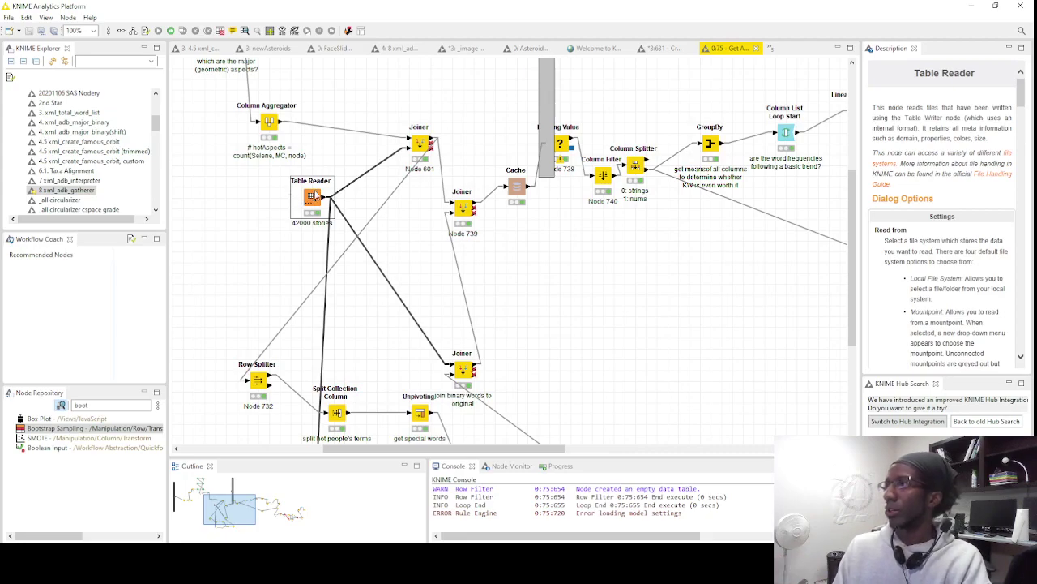
{"action": "right_click", "coordinate": [314, 201]}
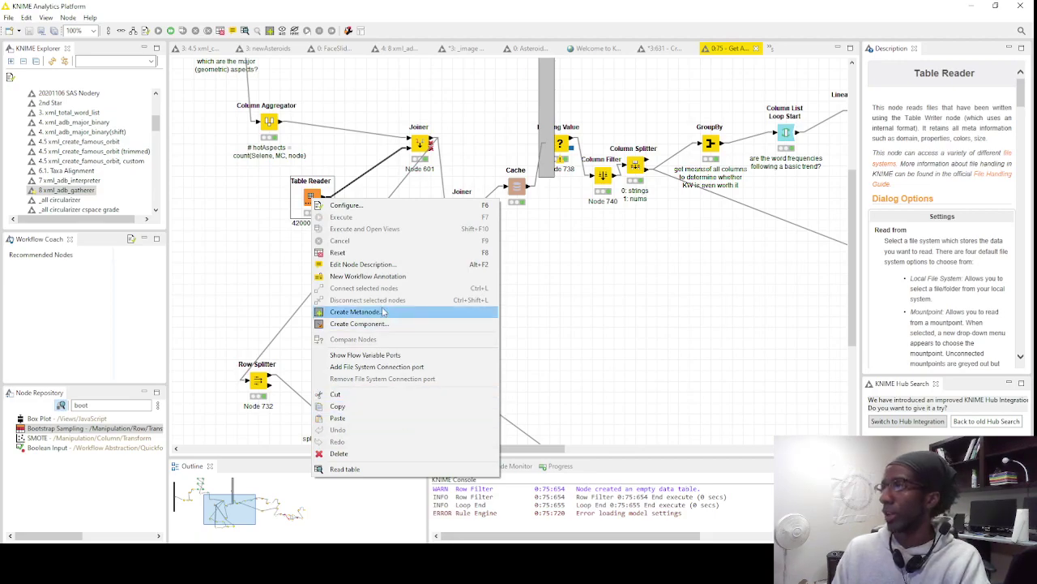
{"action": "left_click", "coordinate": [399, 475]}
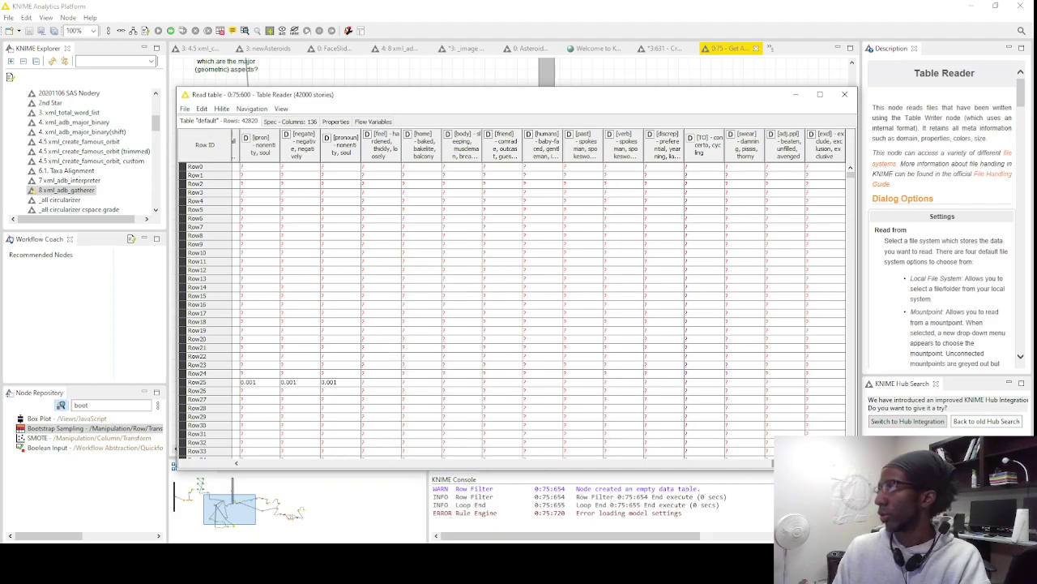
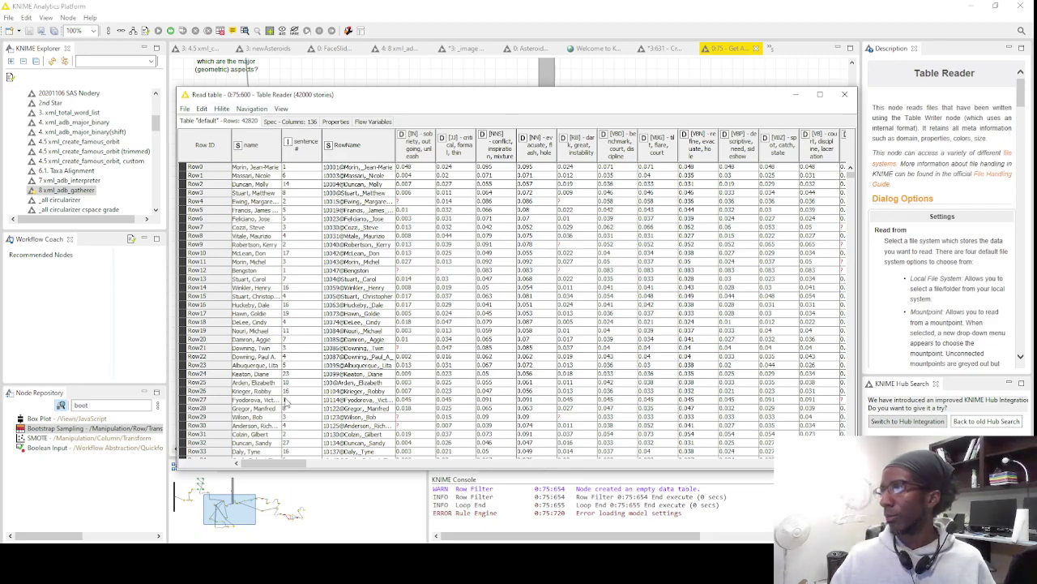
Examine the name column and the verb category frequency columns, such as VBD, in the stories table
{"action": "scroll", "coordinate": [286, 398], "scroll_direction": "down", "scroll_amount": 7}
{"action": "scroll", "coordinate": [286, 395], "scroll_direction": "up", "scroll_amount": 7}
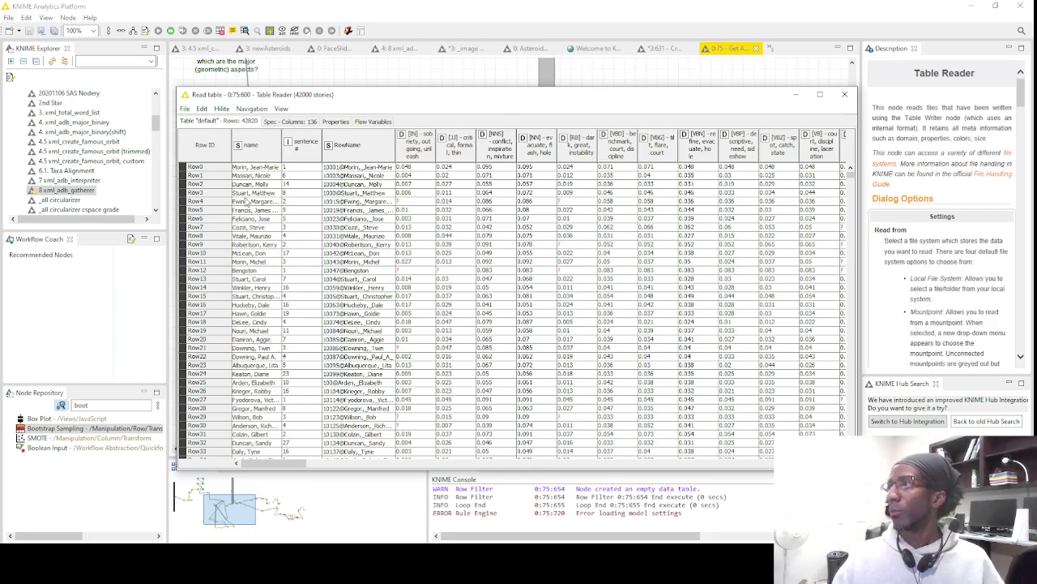
{"action": "left_click_drag", "start_coordinate": [246, 193], "coordinate": [269, 426]}
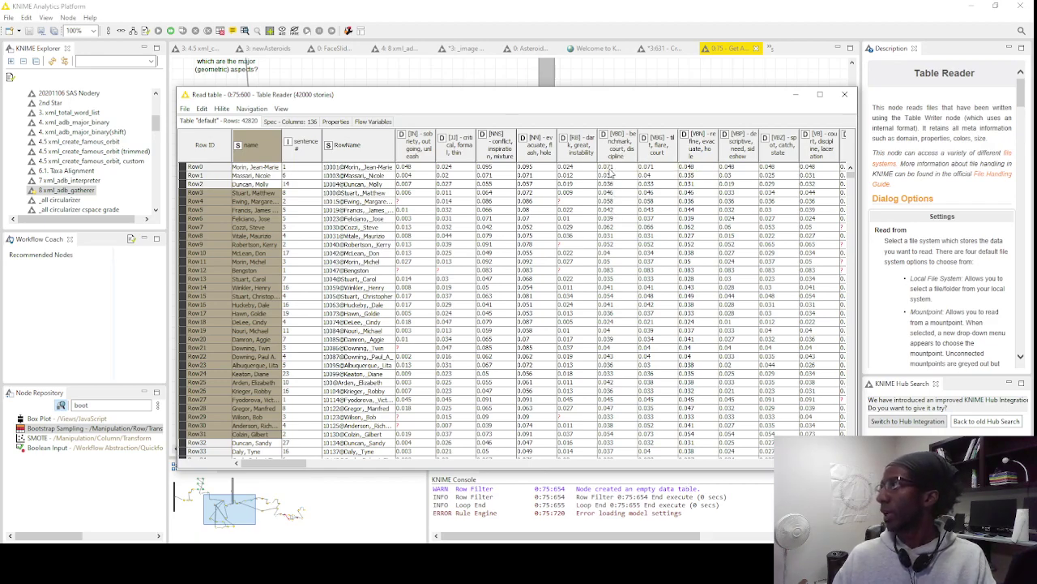
{"action": "left_click_drag", "start_coordinate": [612, 173], "coordinate": [612, 420]}
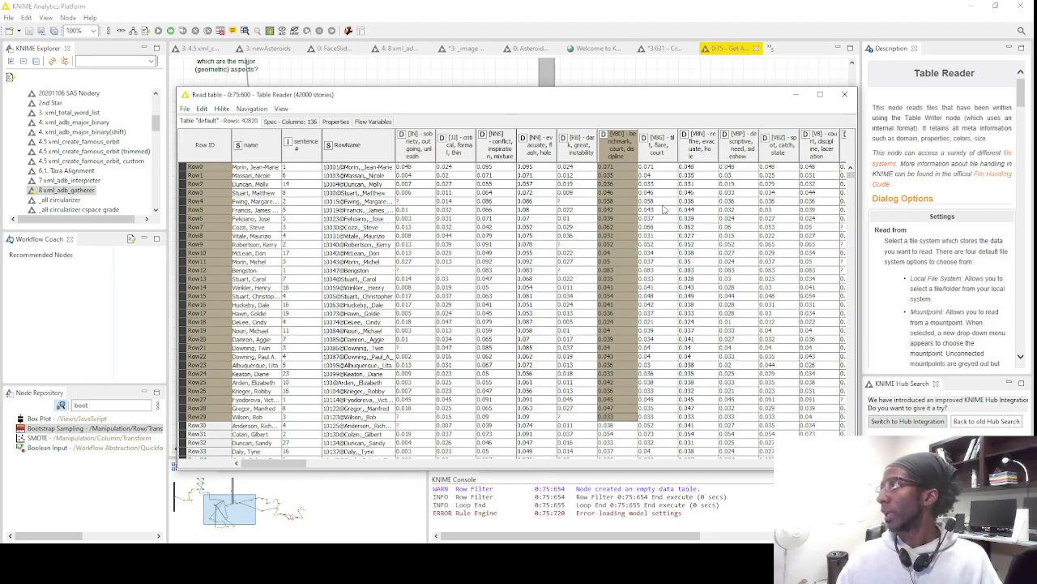
{"action": "left_click_drag", "start_coordinate": [665, 201], "coordinate": [739, 235]}
Examine the noun category columns of the stories table, including noun.Tops, noun.cognition and noun.communication
{"action": "left_click_drag", "start_coordinate": [295, 467], "coordinate": [429, 468]}
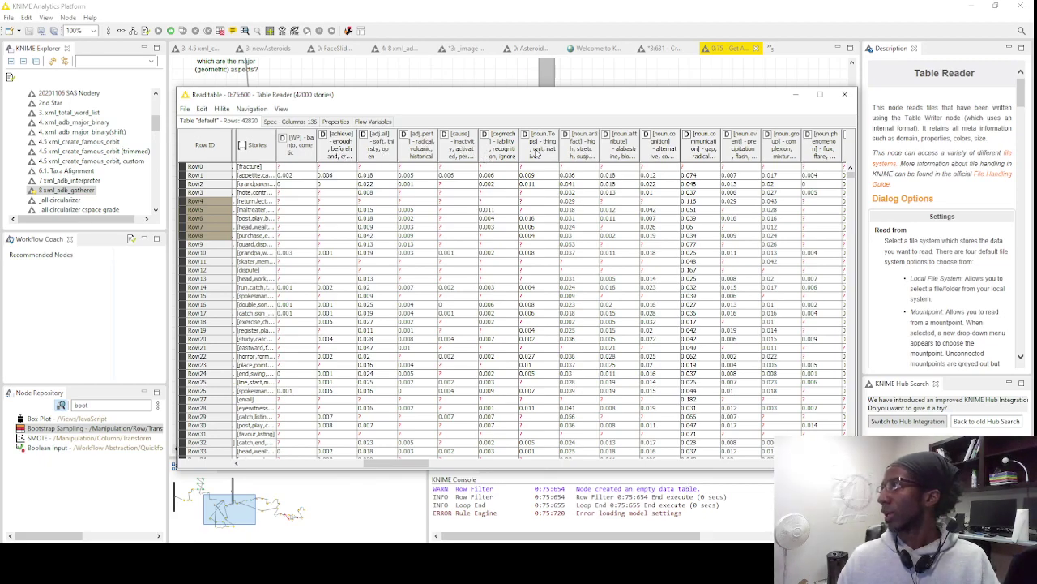
{"action": "right_click", "coordinate": [542, 140]}
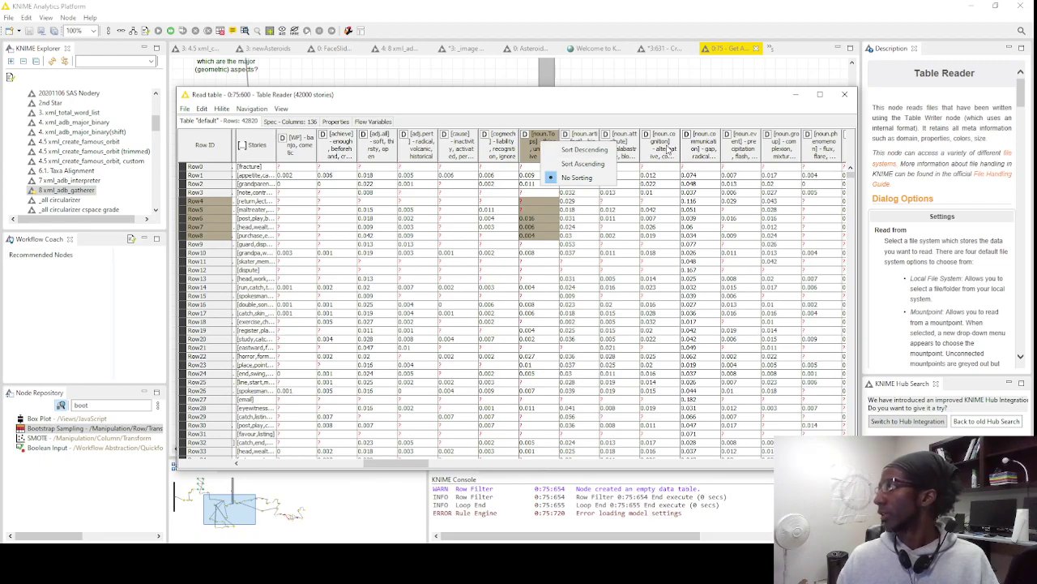
{"action": "right_click", "coordinate": [664, 148]}
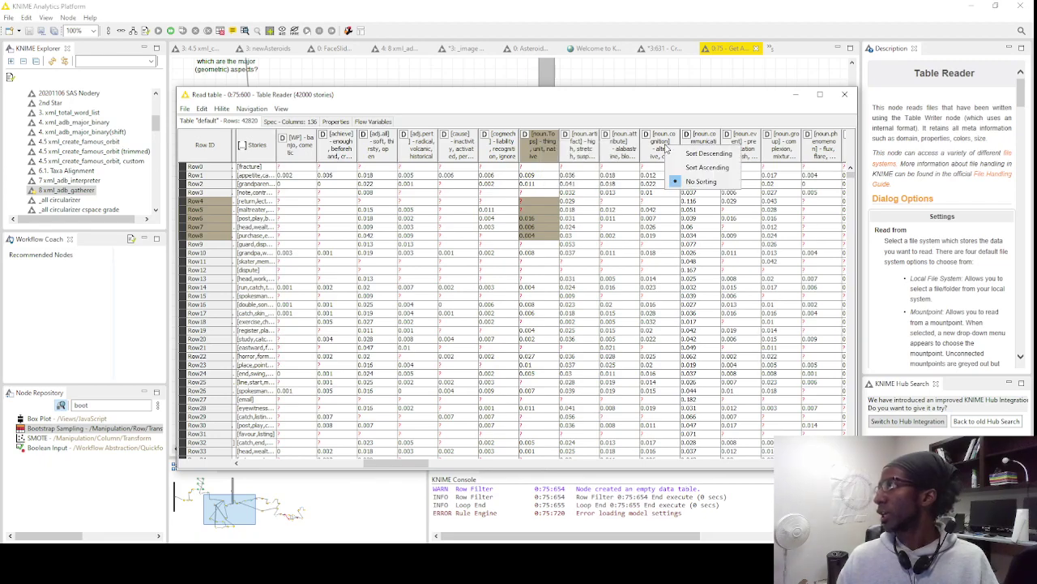
{"action": "left_click", "coordinate": [661, 261]}
{"action": "left_click", "coordinate": [702, 210]}
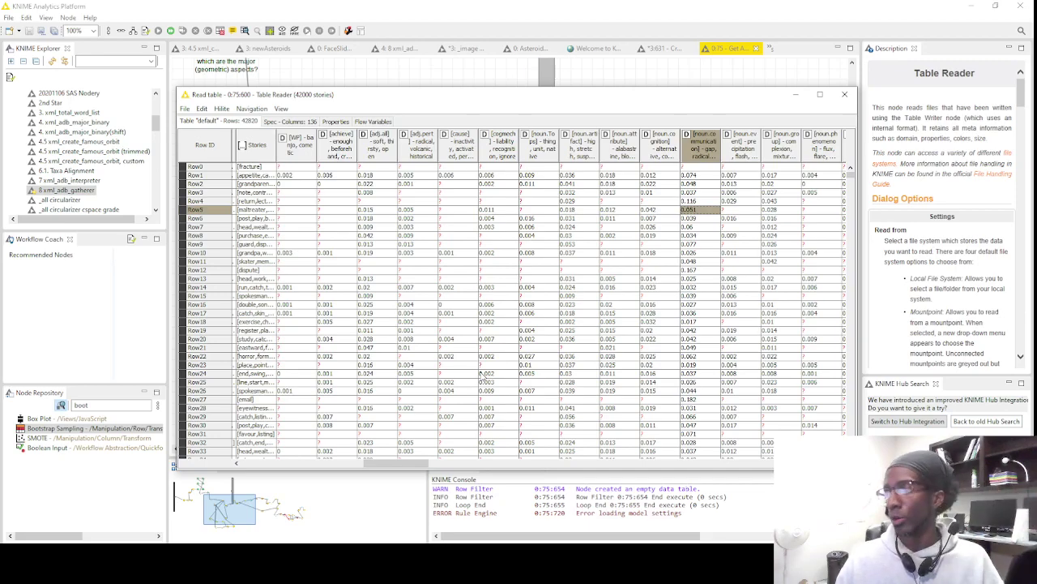
Widen the Terms column and examine the word lists in the Terms and Stories columns
{"action": "left_click_drag", "start_coordinate": [408, 468], "coordinate": [364, 473]}
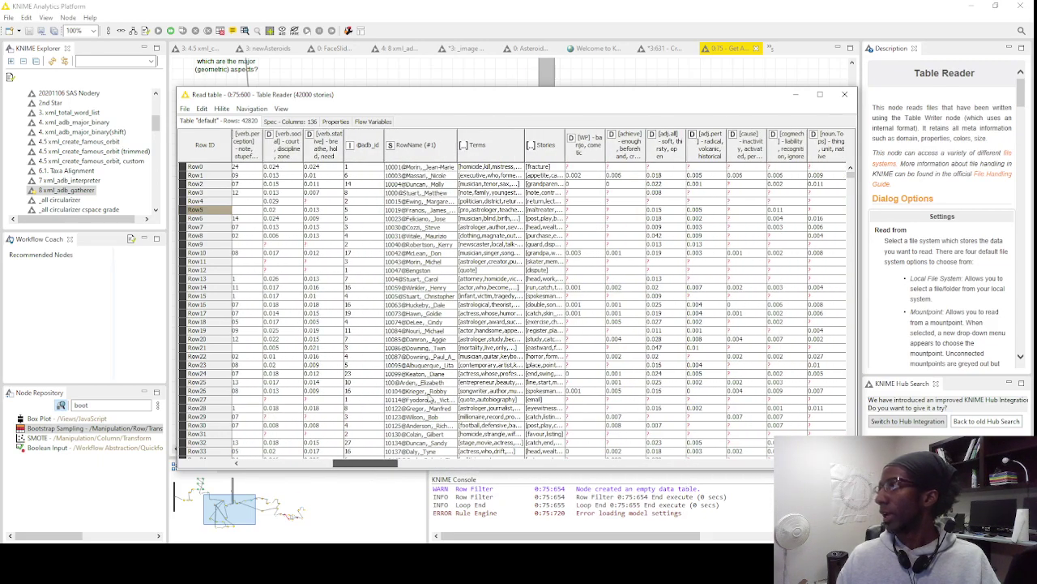
{"action": "left_click", "coordinate": [485, 169]}
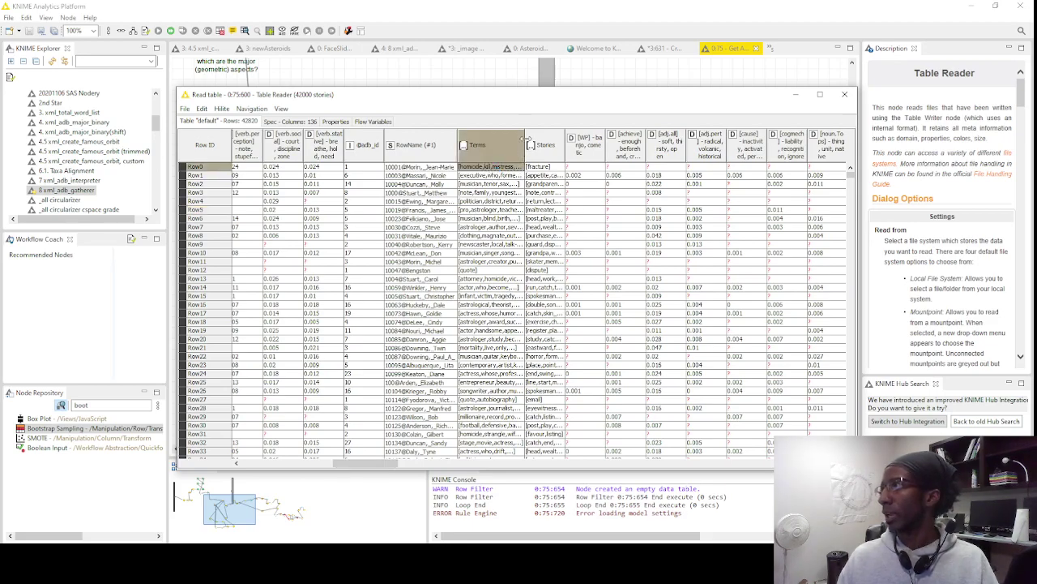
{"action": "left_click_drag", "start_coordinate": [528, 142], "coordinate": [613, 146]}
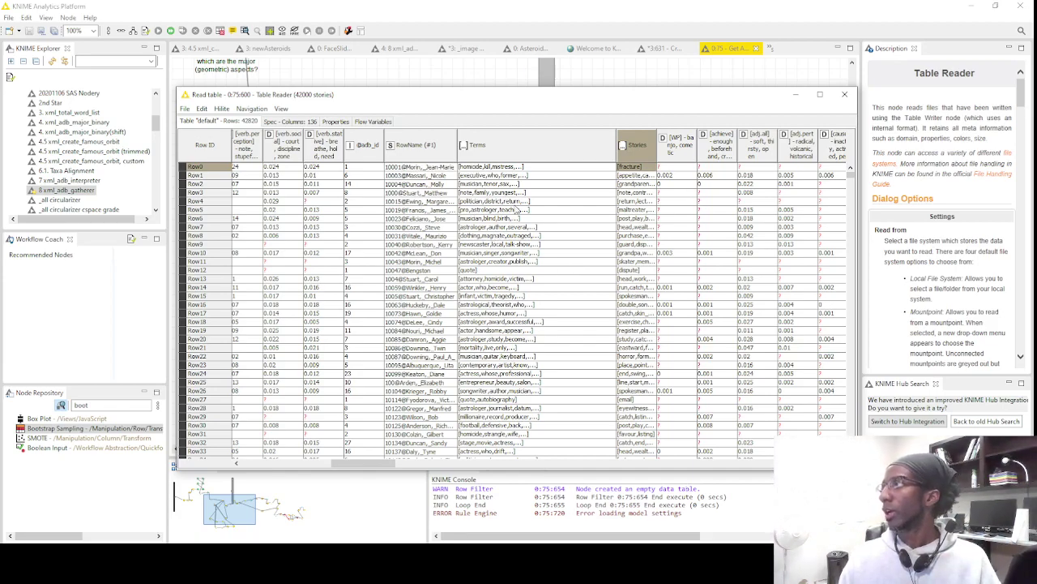
{"action": "left_click_drag", "start_coordinate": [516, 203], "coordinate": [536, 358]}
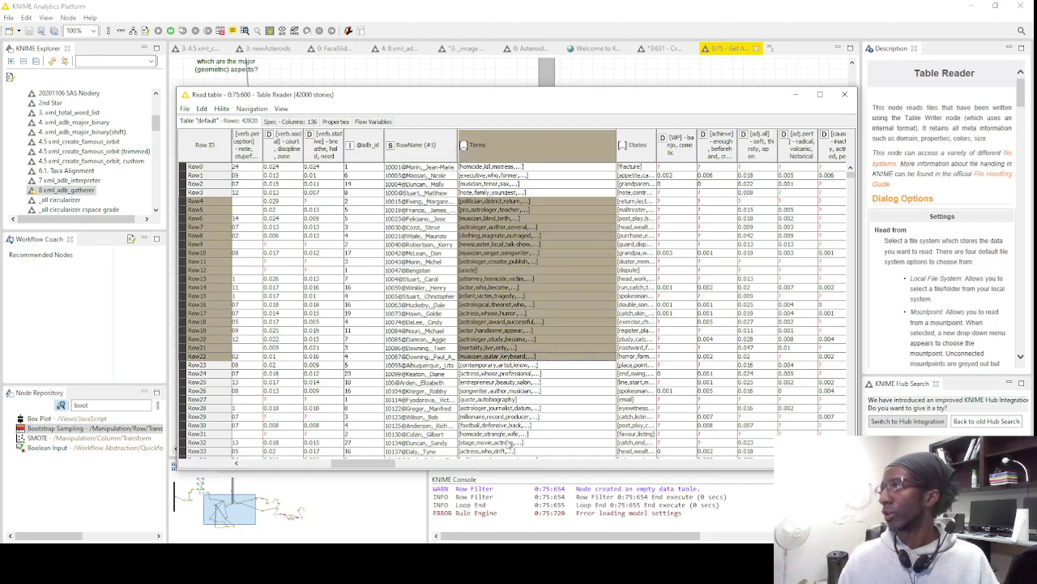
{"action": "left_click_drag", "start_coordinate": [375, 468], "coordinate": [407, 482]}
{"action": "left_click_drag", "start_coordinate": [419, 170], "coordinate": [428, 228]}
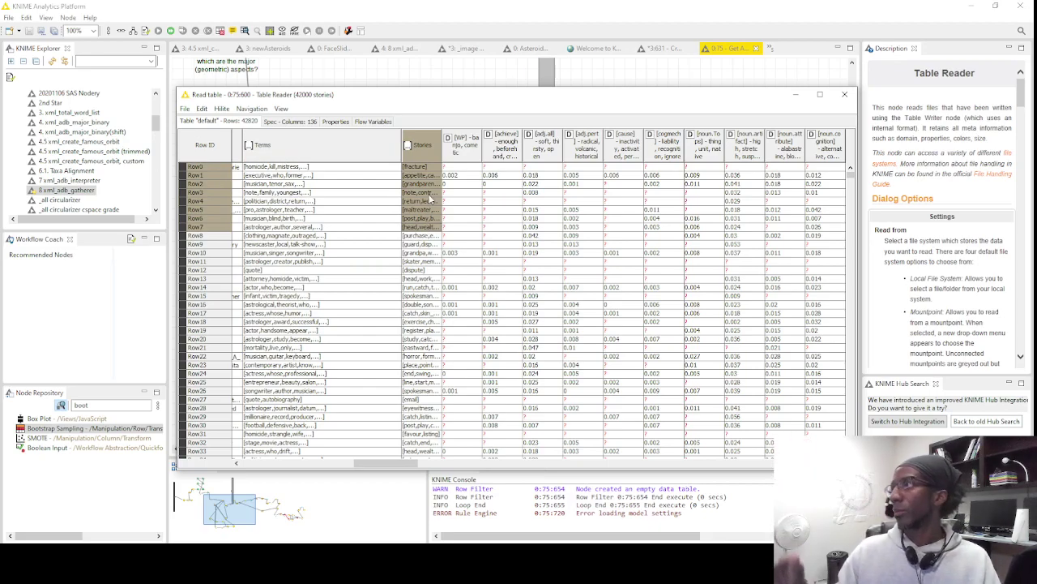
Review the remaining word category columns through the end of the stories table and close the table
{"action": "left_click_drag", "start_coordinate": [409, 465], "coordinate": [766, 465]}
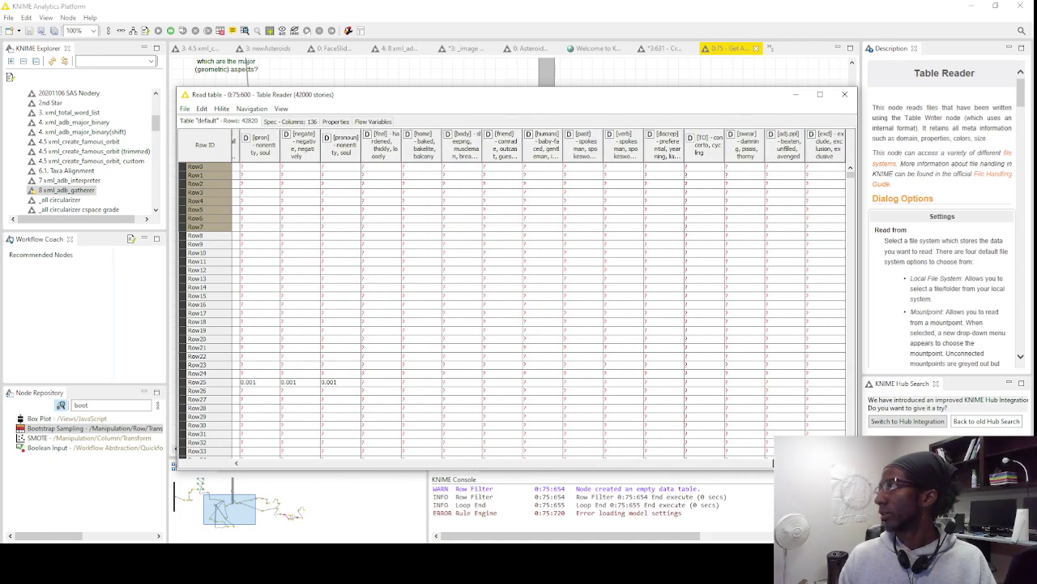
{"action": "left_click_drag", "start_coordinate": [340, 463], "coordinate": [435, 475]}
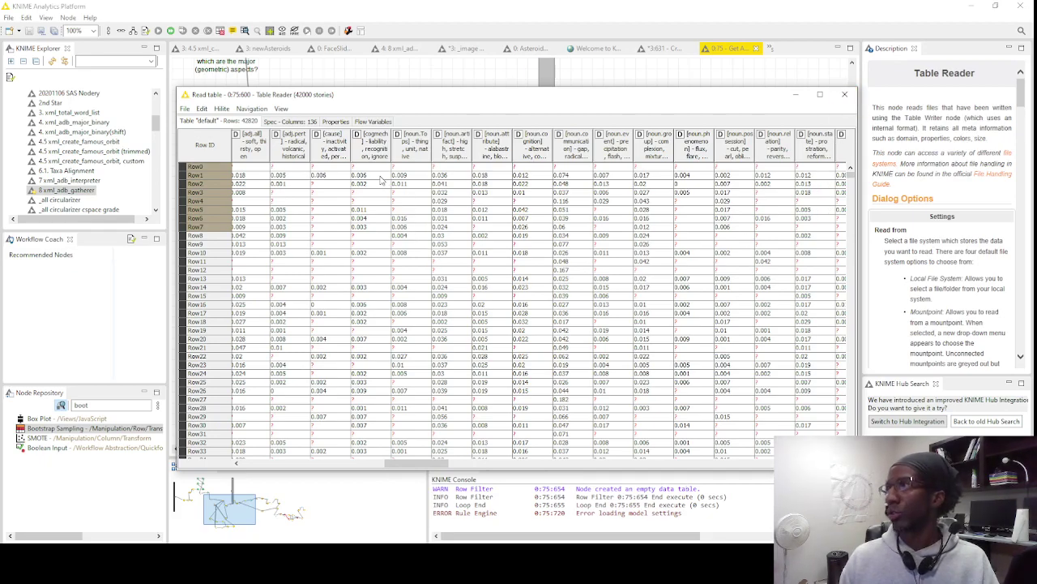
{"action": "left_click_drag", "start_coordinate": [381, 177], "coordinate": [650, 303]}
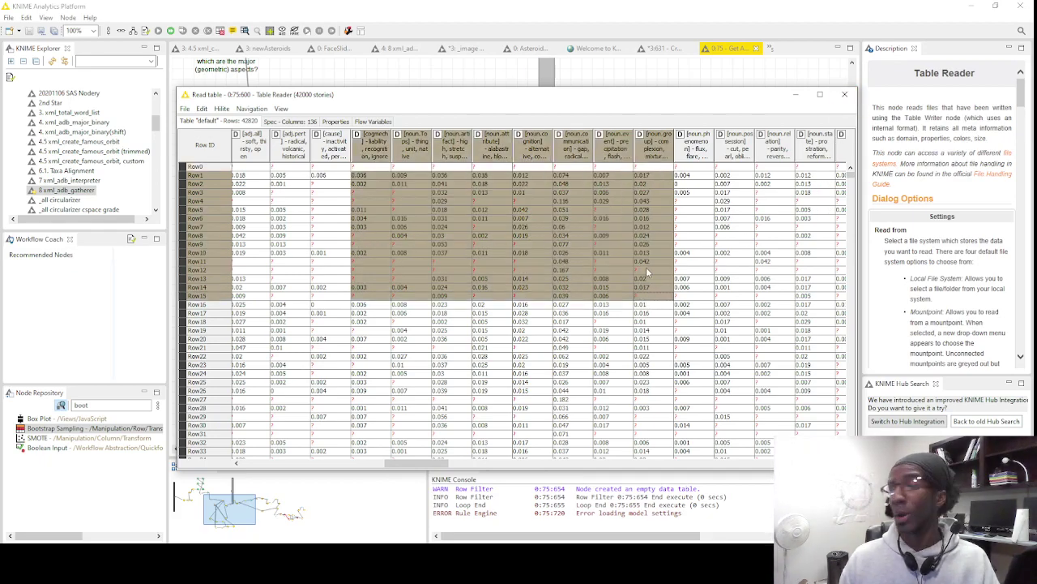
{"action": "left_click", "coordinate": [844, 94]}
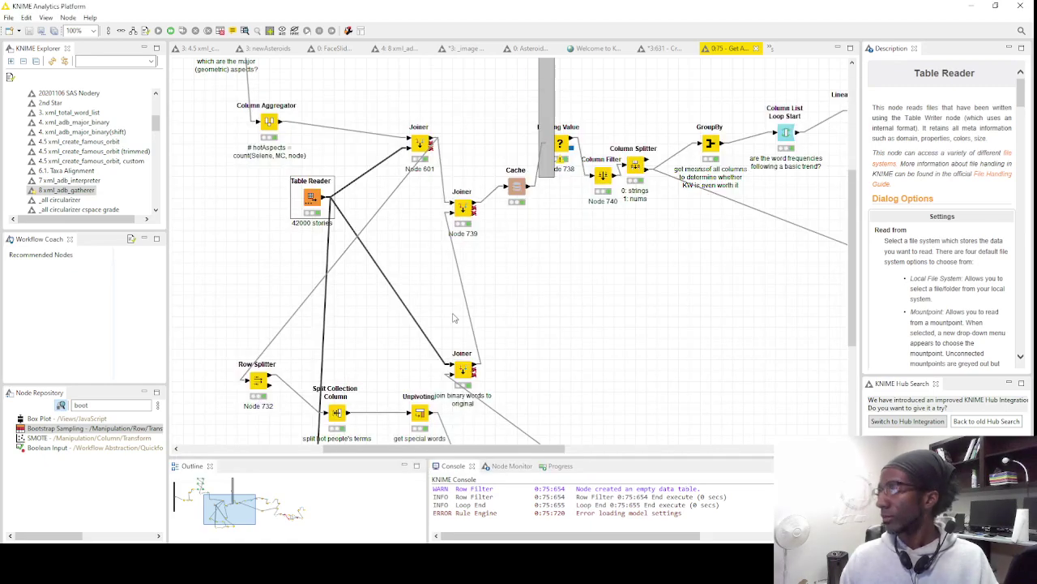
Reopen the "# hotAspects" Column Aggregator's output table, review its aspect columns and close it
{"action": "scroll", "coordinate": [427, 292], "scroll_direction": "down", "scroll_amount": 3}
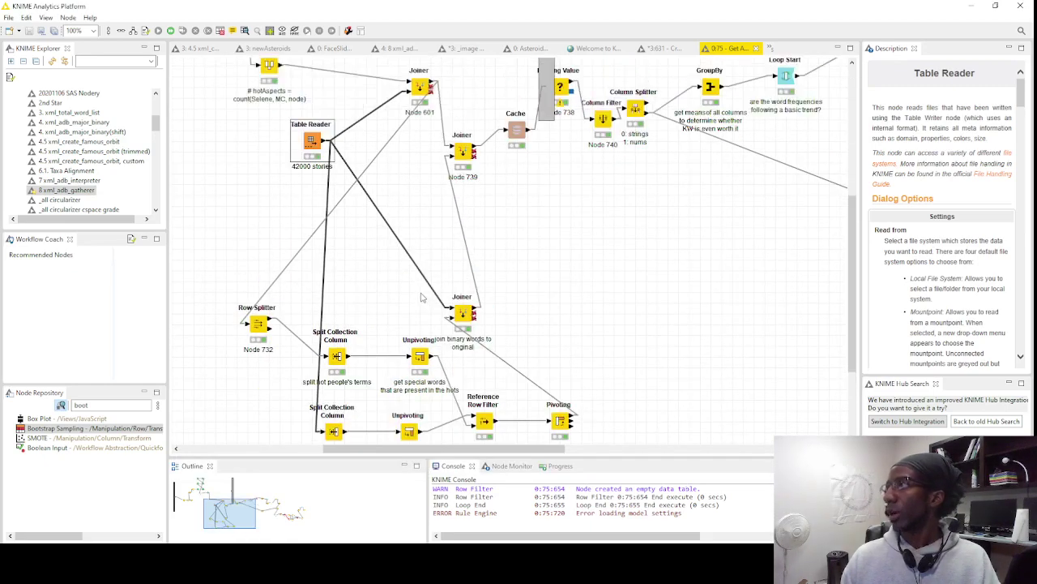
{"action": "scroll", "coordinate": [318, 194], "scroll_direction": "up", "scroll_amount": 6}
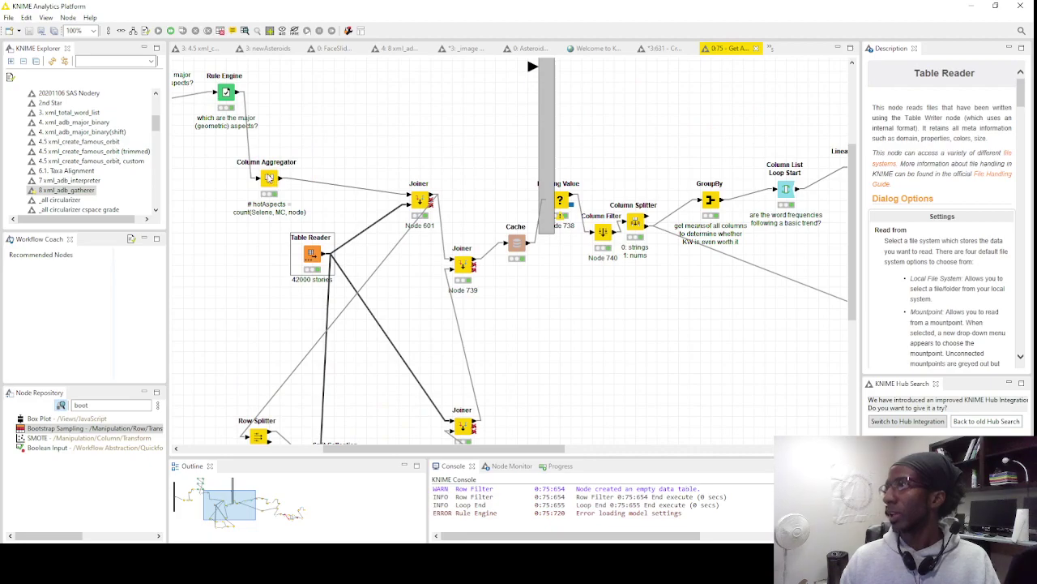
{"action": "right_click", "coordinate": [269, 177]}
{"action": "left_click", "coordinate": [352, 420]}
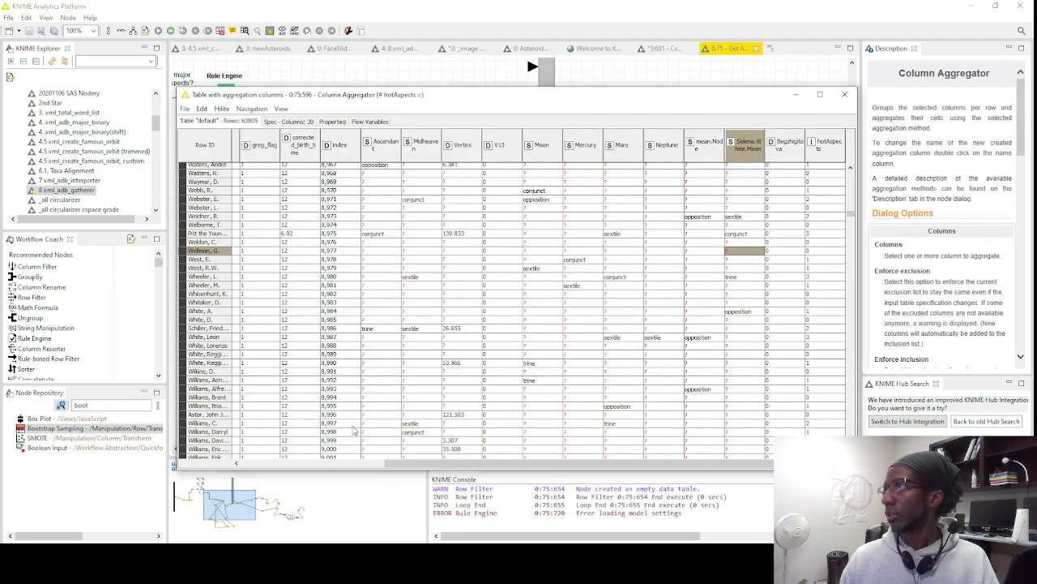
{"action": "scroll", "coordinate": [405, 383], "scroll_direction": "up", "scroll_amount": 4}
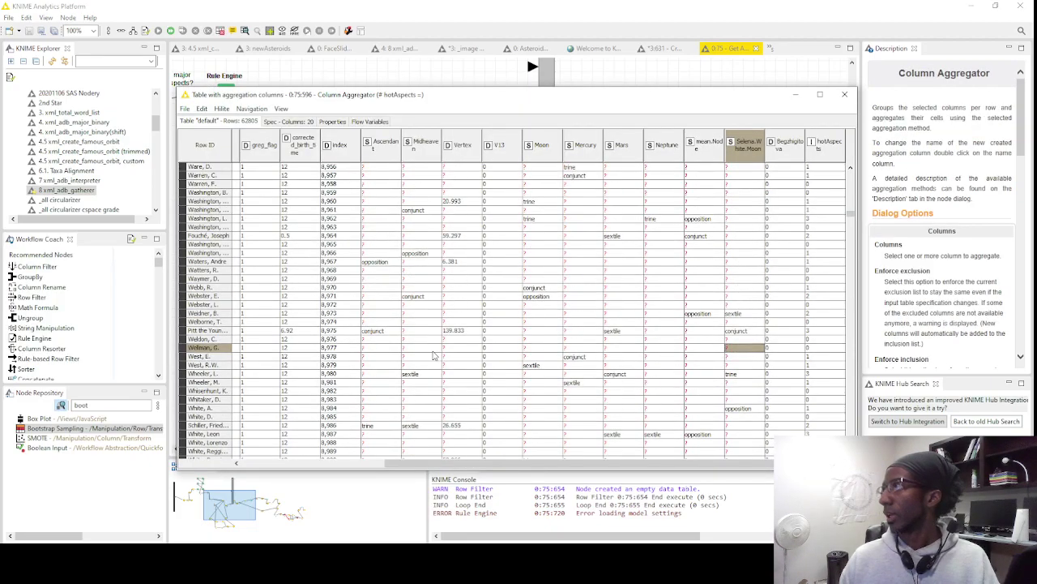
{"action": "left_click", "coordinate": [844, 94]}
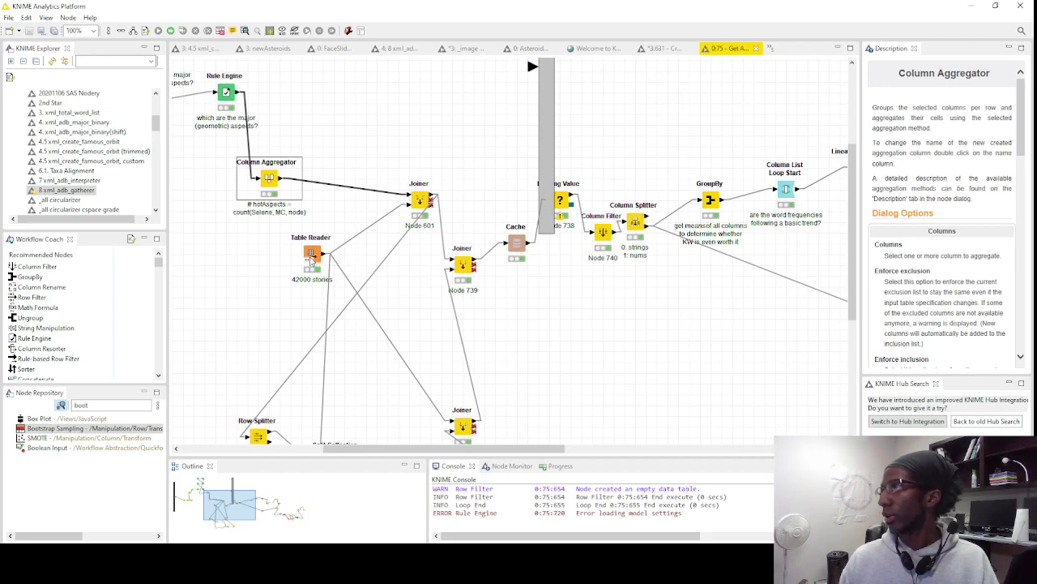
Open the join result of Joiner Node 601, review its combined columns and close the table
{"action": "right_click", "coordinate": [418, 196]}
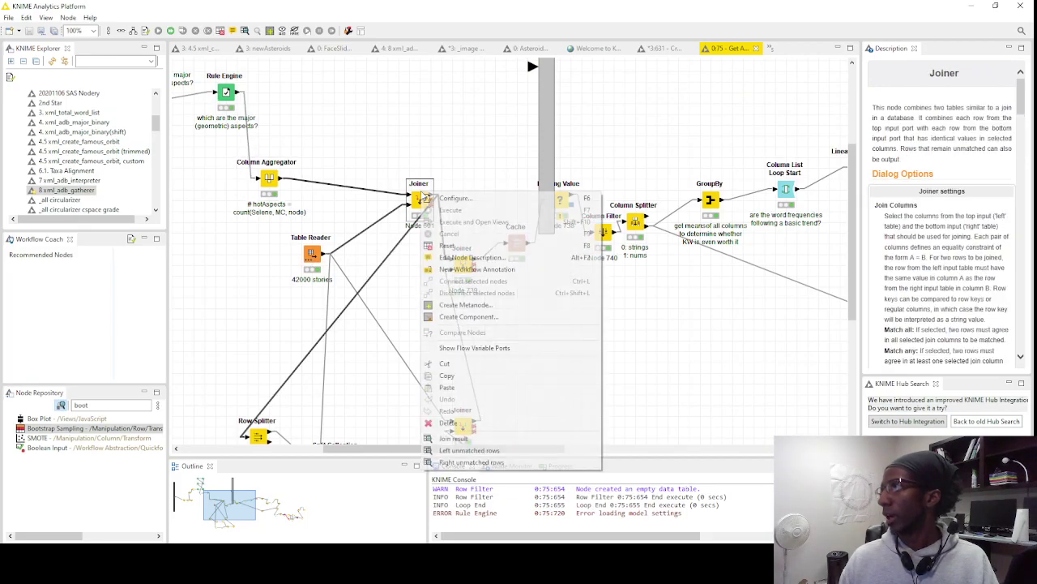
{"action": "left_click", "coordinate": [500, 442]}
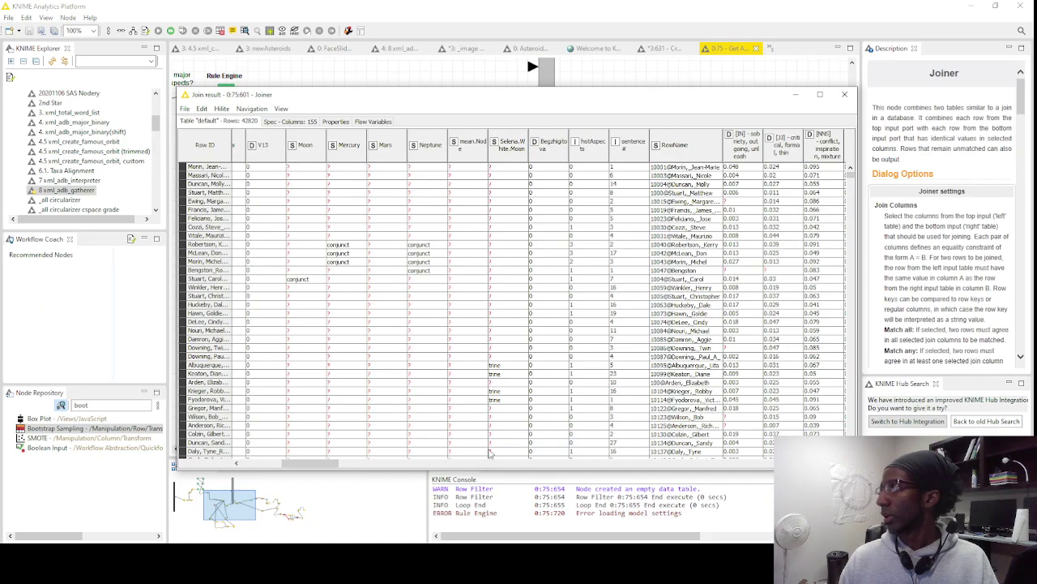
{"action": "left_click_drag", "start_coordinate": [350, 457], "coordinate": [738, 463]}
{"action": "left_click", "coordinate": [844, 94]}
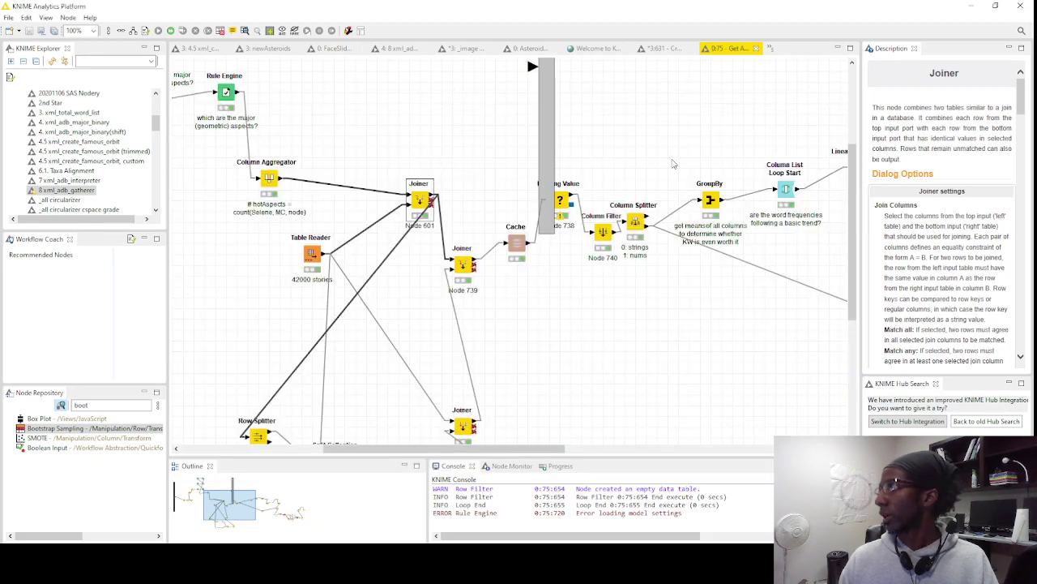
Open the Filtered output table of Row Splitter Node 732
{"action": "scroll", "coordinate": [438, 265], "scroll_direction": "down", "scroll_amount": 4}
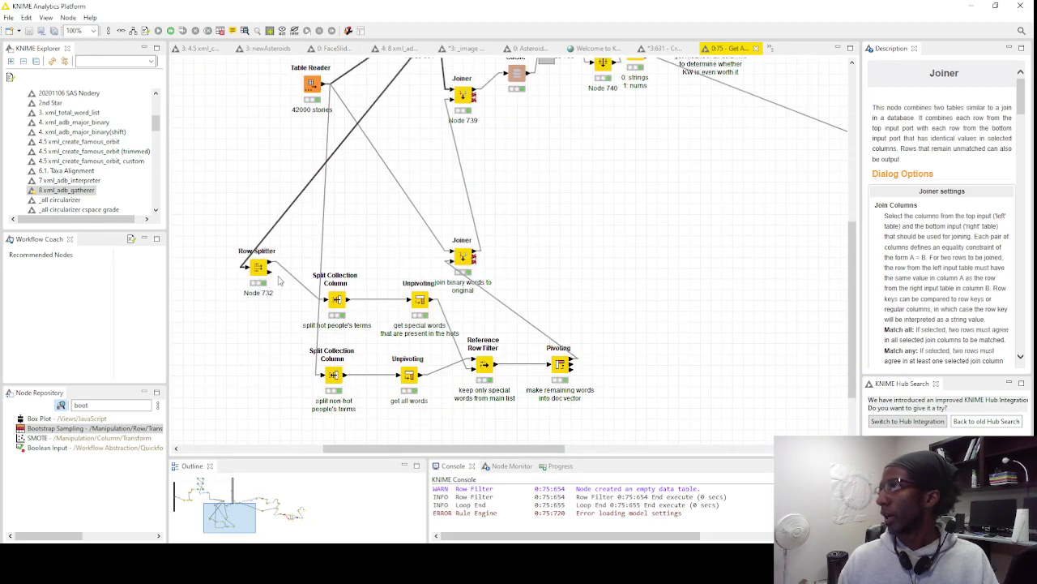
{"action": "scroll", "coordinate": [280, 272], "scroll_direction": "up", "scroll_amount": 1}
{"action": "scroll", "coordinate": [284, 263], "scroll_direction": "down", "scroll_amount": 1}
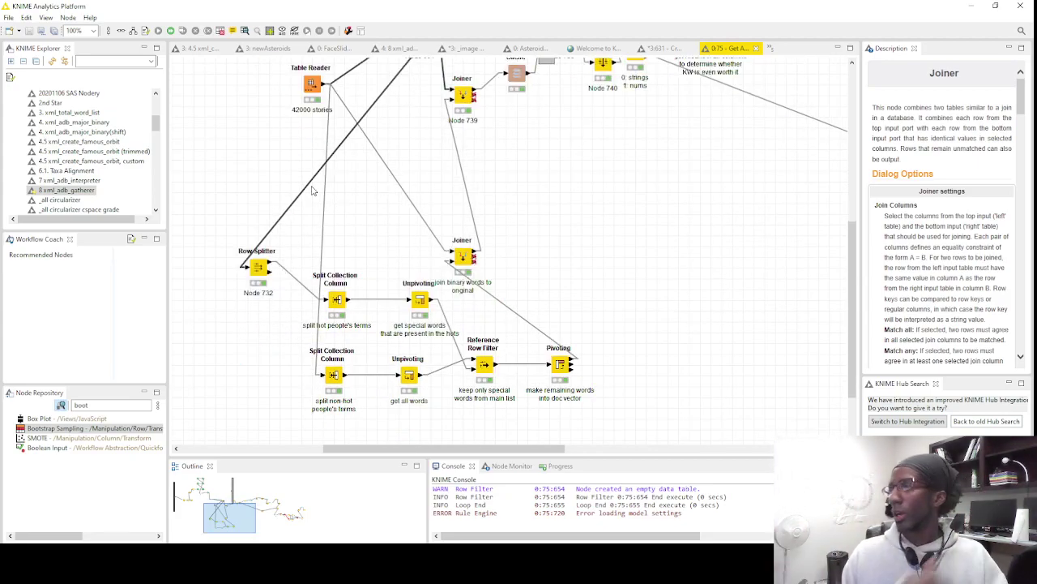
{"action": "right_click", "coordinate": [260, 273]}
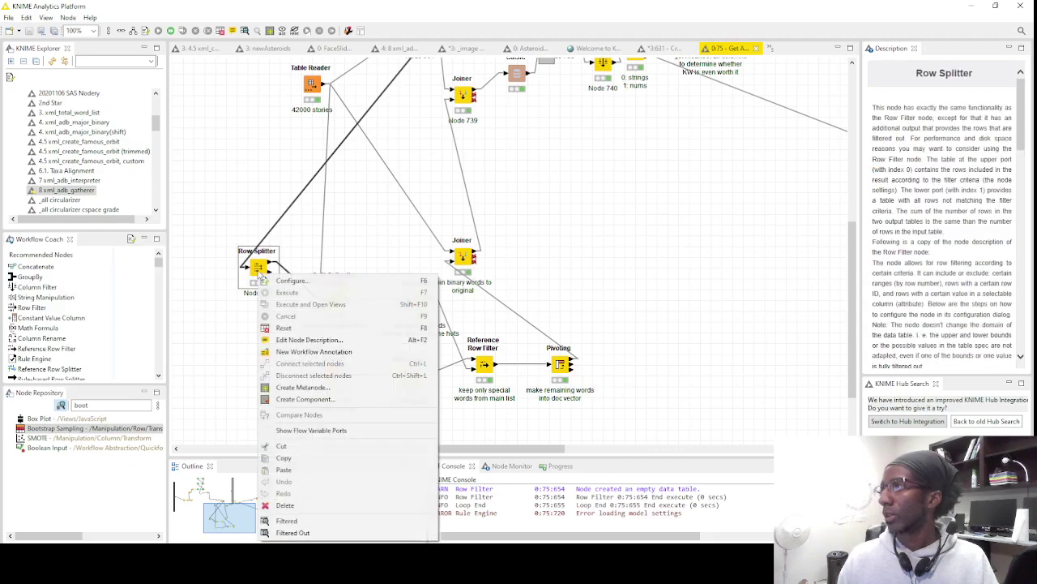
{"action": "left_click", "coordinate": [367, 523]}
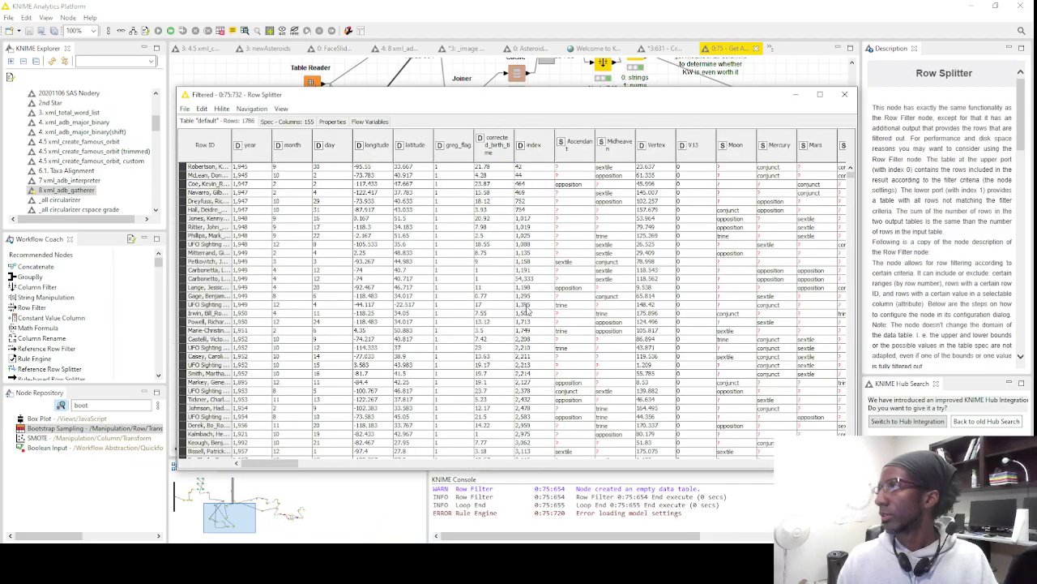
Close the Row Splitter's table and open the output table of the "split hot people's terms" Split Collection Column
{"action": "left_click", "coordinate": [845, 95]}
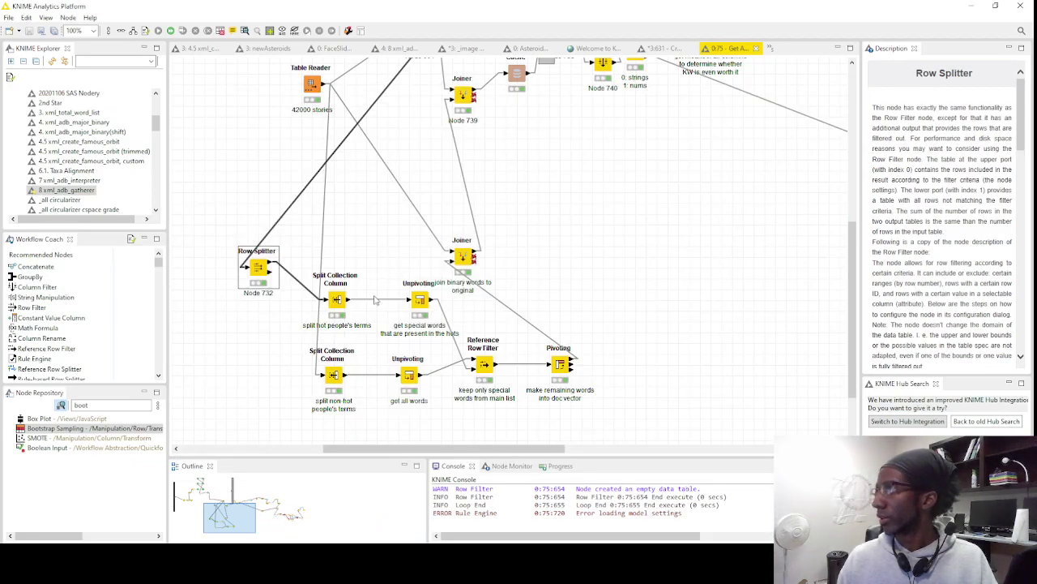
{"action": "left_click", "coordinate": [336, 300]}
{"action": "right_click", "coordinate": [337, 296]}
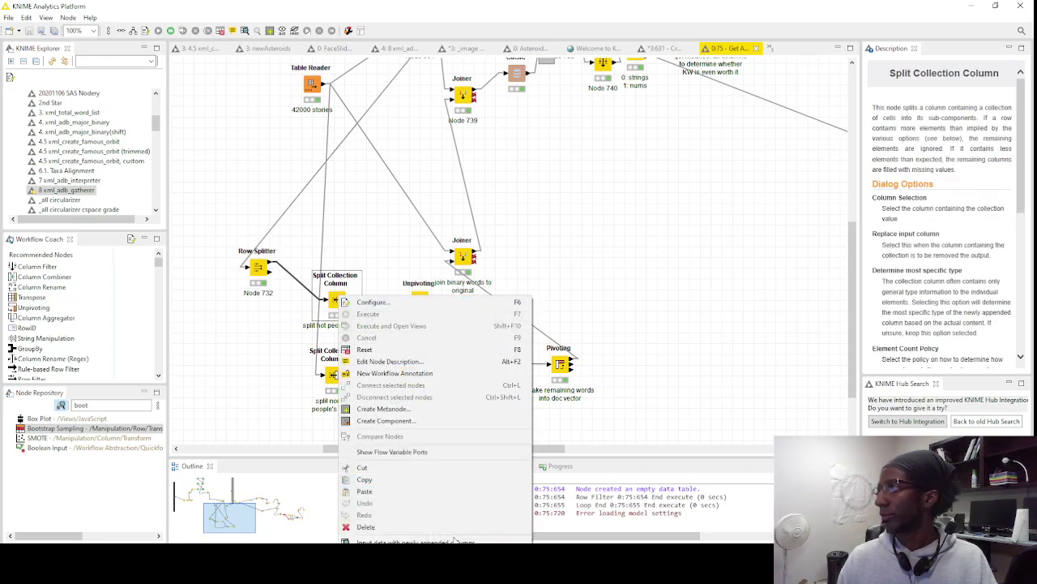
{"action": "left_click", "coordinate": [365, 537]}
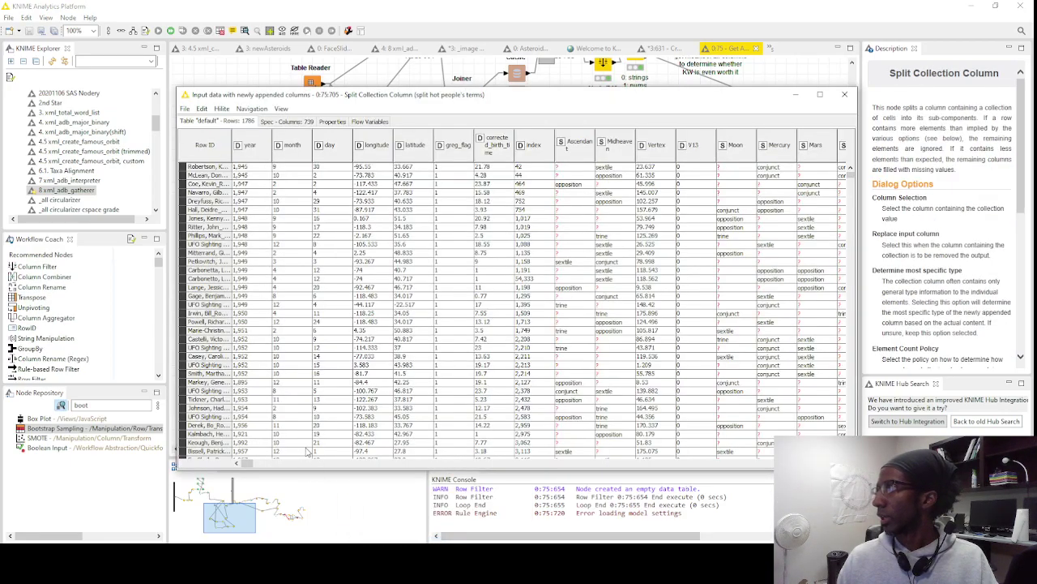
Review the appended Split Value columns, highlight the words in the first biography rows, and close the table
{"action": "left_click_drag", "start_coordinate": [249, 465], "coordinate": [515, 464]}
{"action": "left_click", "coordinate": [491, 463]}
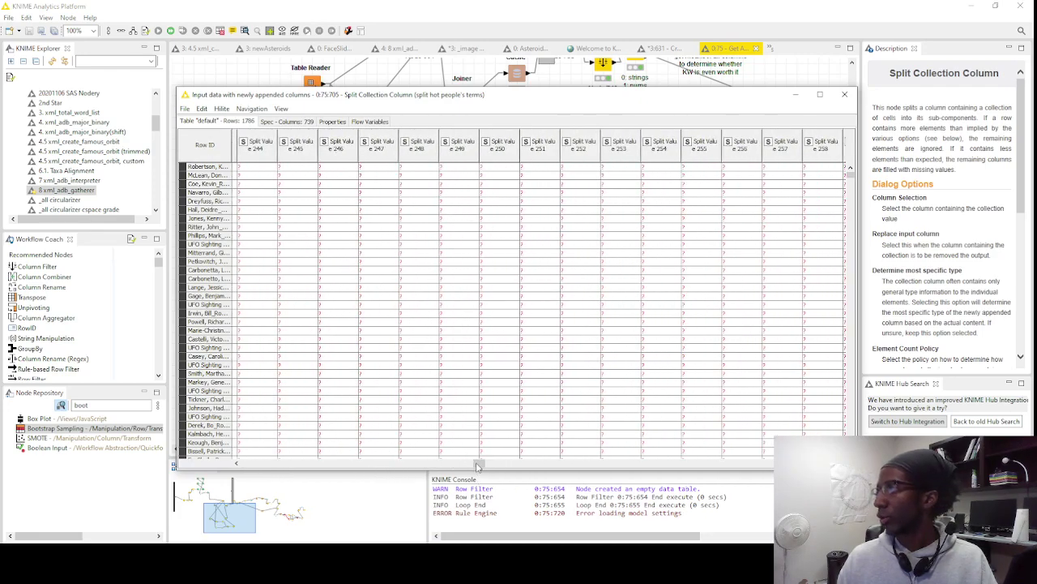
{"action": "left_click_drag", "start_coordinate": [478, 465], "coordinate": [285, 459]}
{"action": "left_click_drag", "start_coordinate": [326, 166], "coordinate": [450, 178]}
{"action": "left_click_drag", "start_coordinate": [324, 175], "coordinate": [843, 188]}
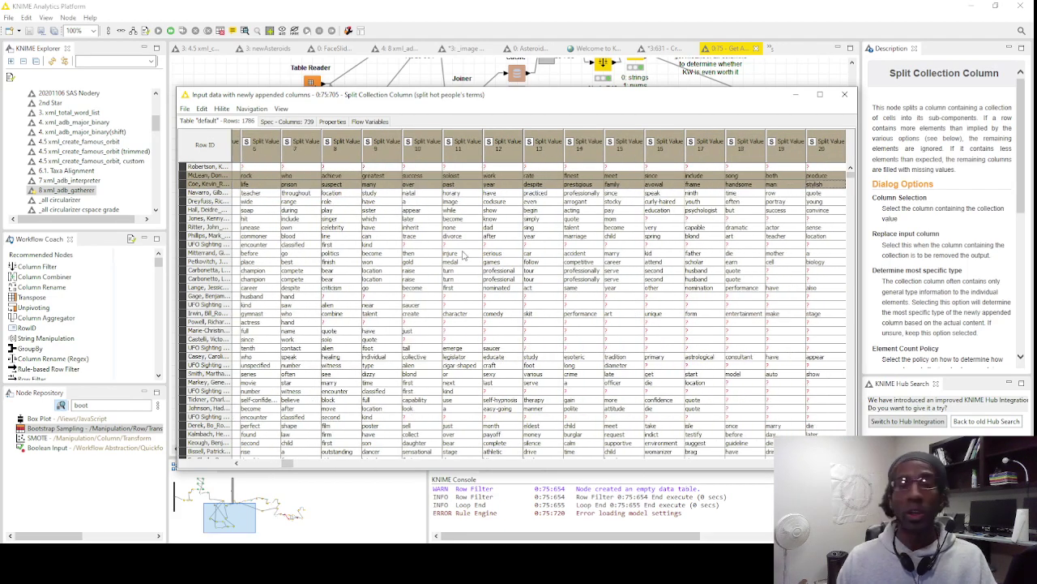
{"action": "left_click", "coordinate": [311, 209]}
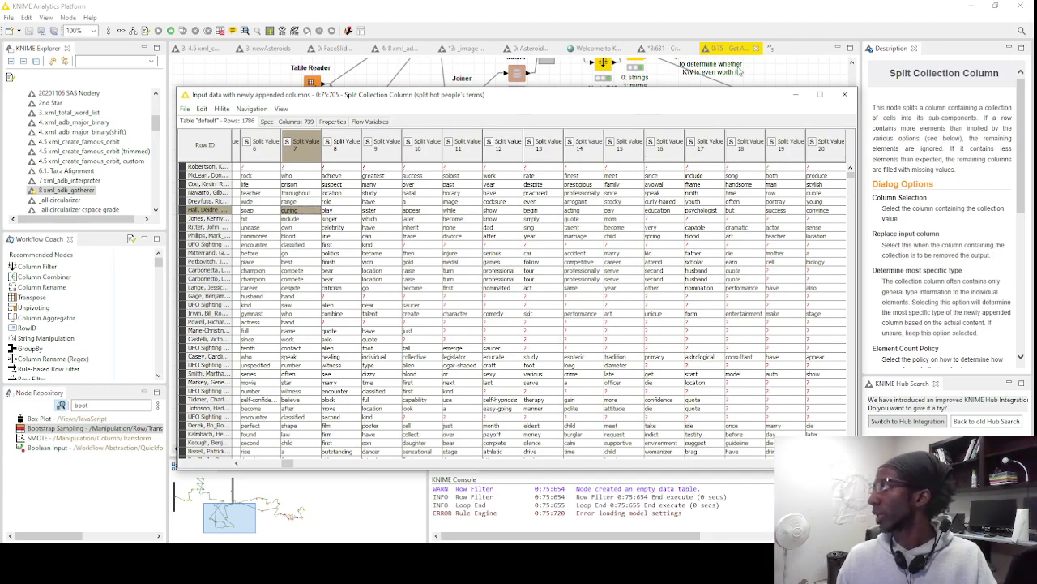
{"action": "left_click", "coordinate": [841, 96]}
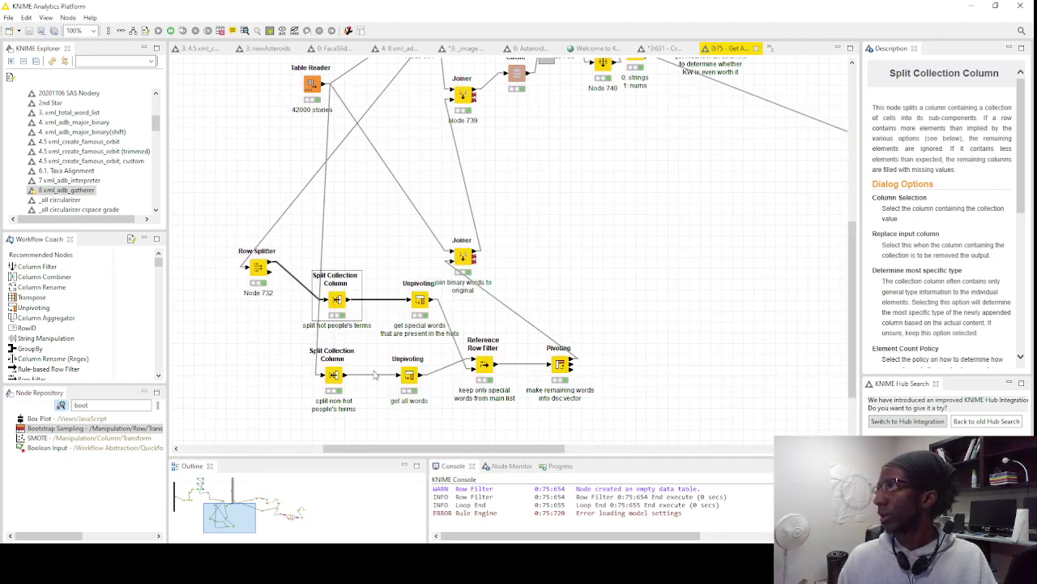
Open the output table of the "get special words" Unpivoting node, review its ColumnValues words and close it
{"action": "left_click", "coordinate": [419, 302]}
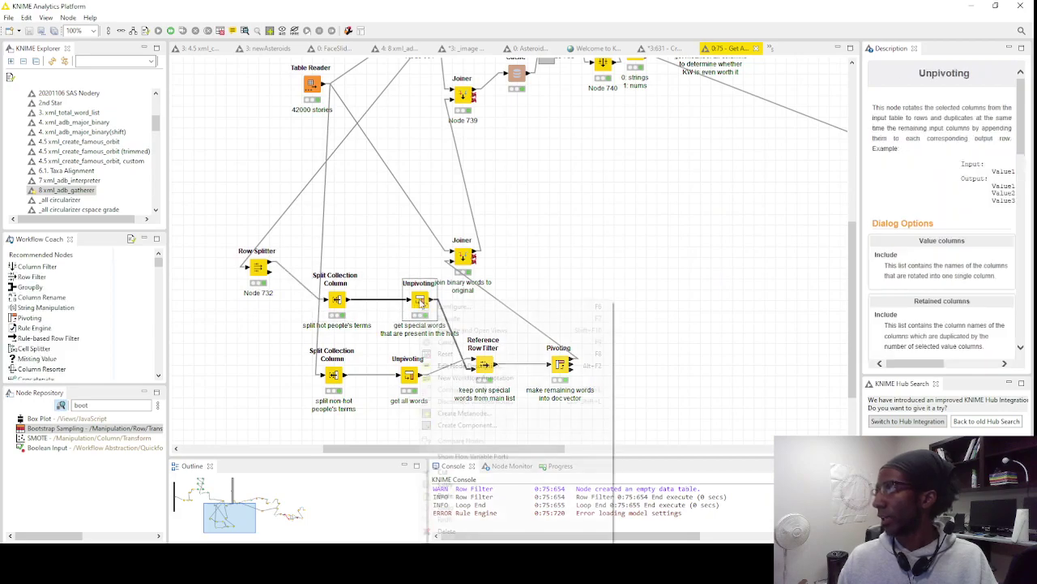
{"action": "right_click", "coordinate": [419, 301]}
{"action": "left_click", "coordinate": [466, 534]}
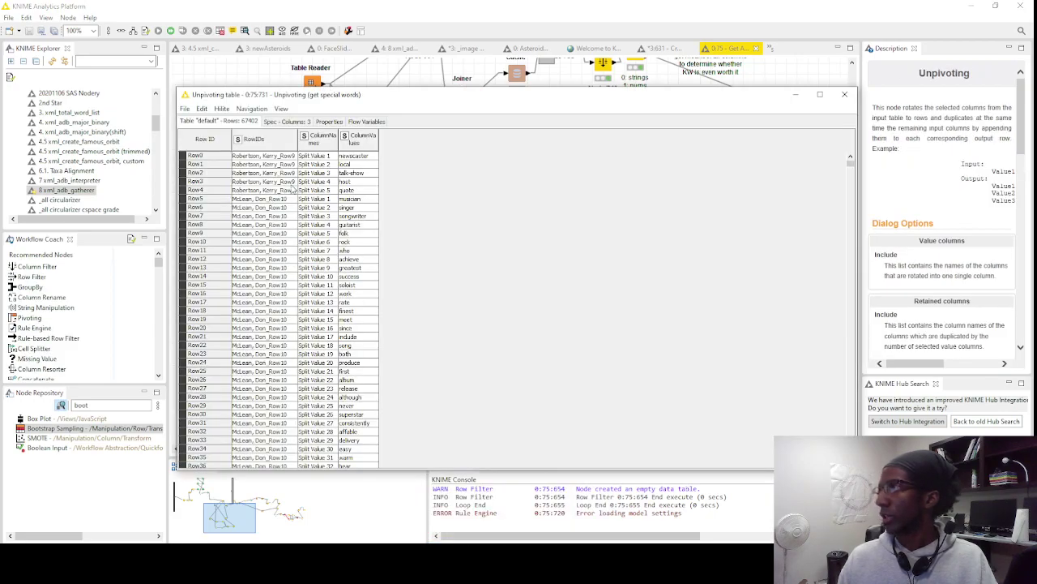
{"action": "left_click_drag", "start_coordinate": [365, 160], "coordinate": [356, 375]}
{"action": "left_click_drag", "start_coordinate": [367, 178], "coordinate": [369, 180]}
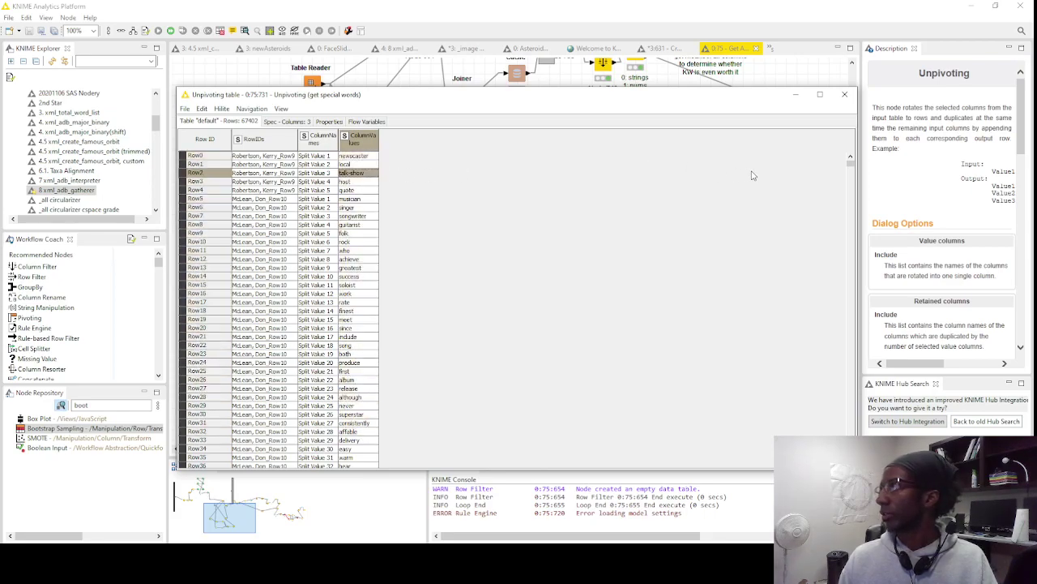
{"action": "left_click", "coordinate": [844, 94]}
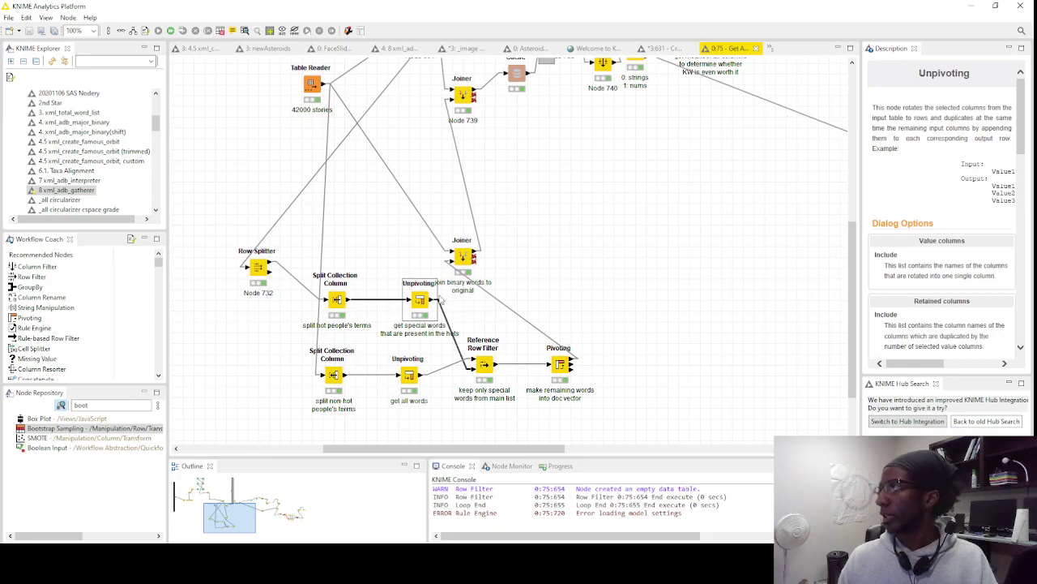
{"action": "left_click", "coordinate": [337, 302]}
{"action": "double_click", "coordinate": [332, 326]}
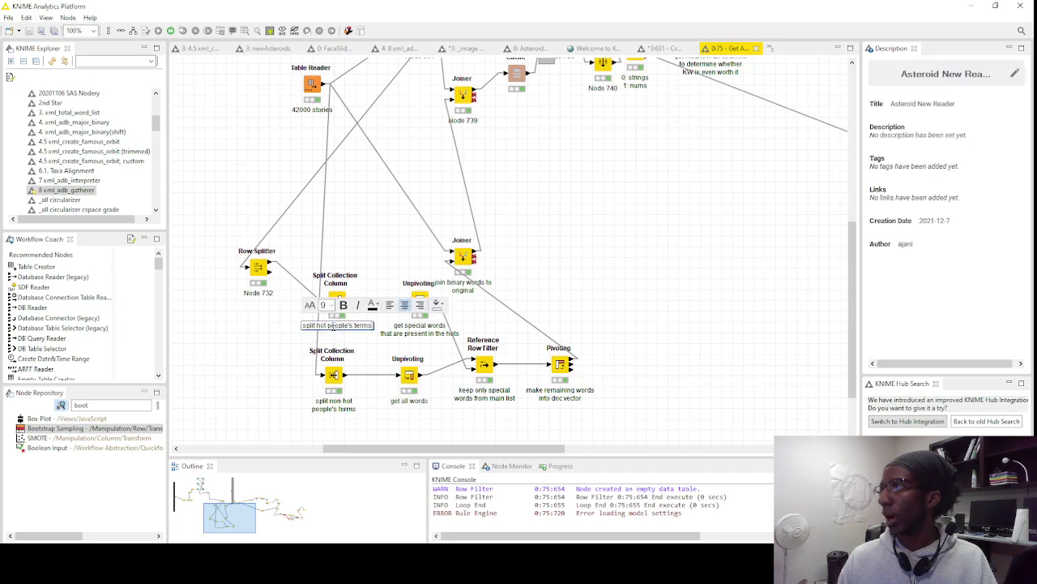
{"action": "left_click", "coordinate": [375, 332]}
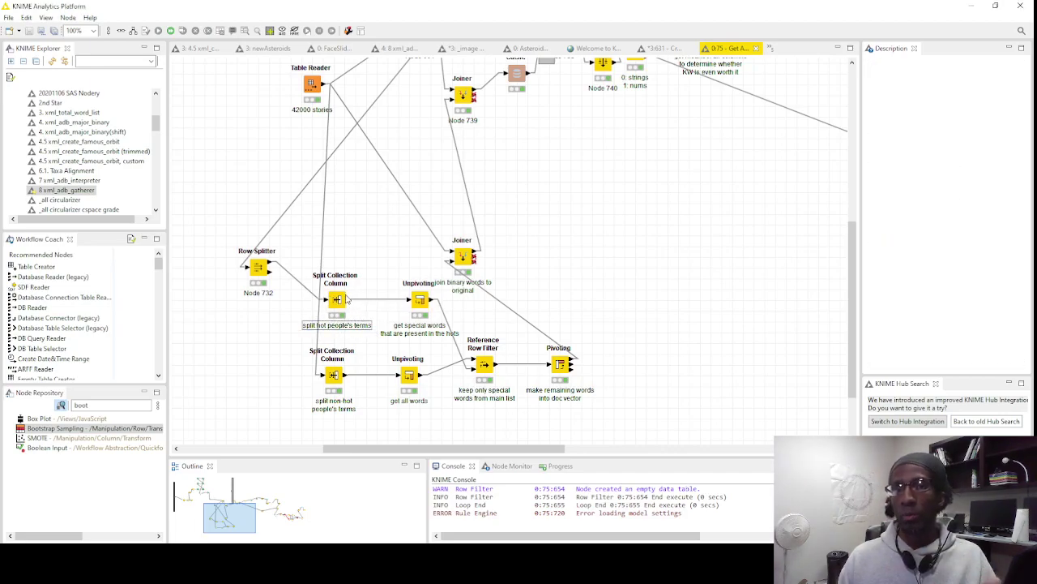
{"action": "left_click", "coordinate": [337, 406]}
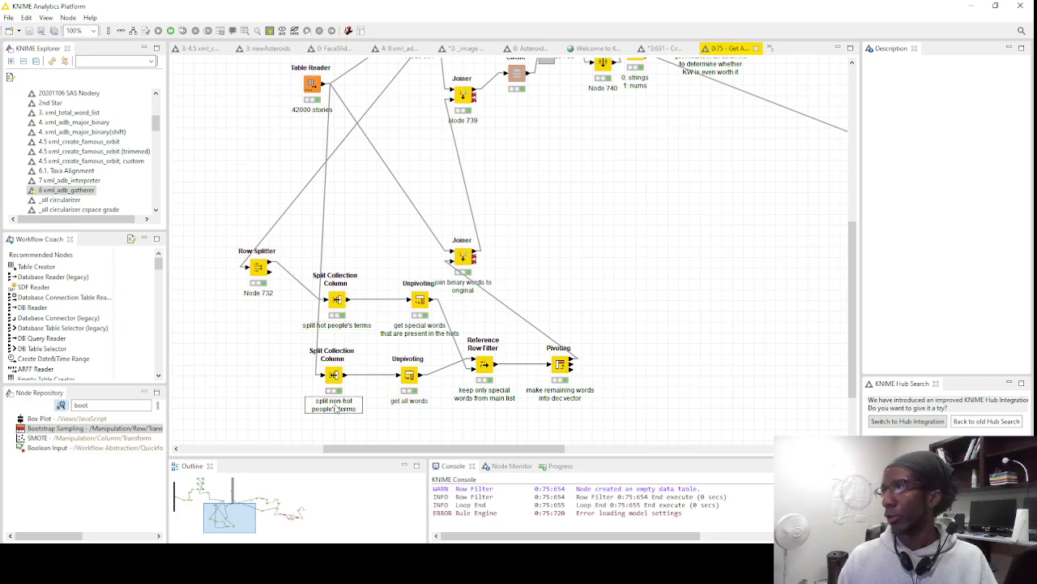
Open the output table of the "get all words" Unpivoting node, compare its ColumnValues and name columns, and close it
{"action": "right_click", "coordinate": [414, 382]}
{"action": "left_click", "coordinate": [462, 368]}
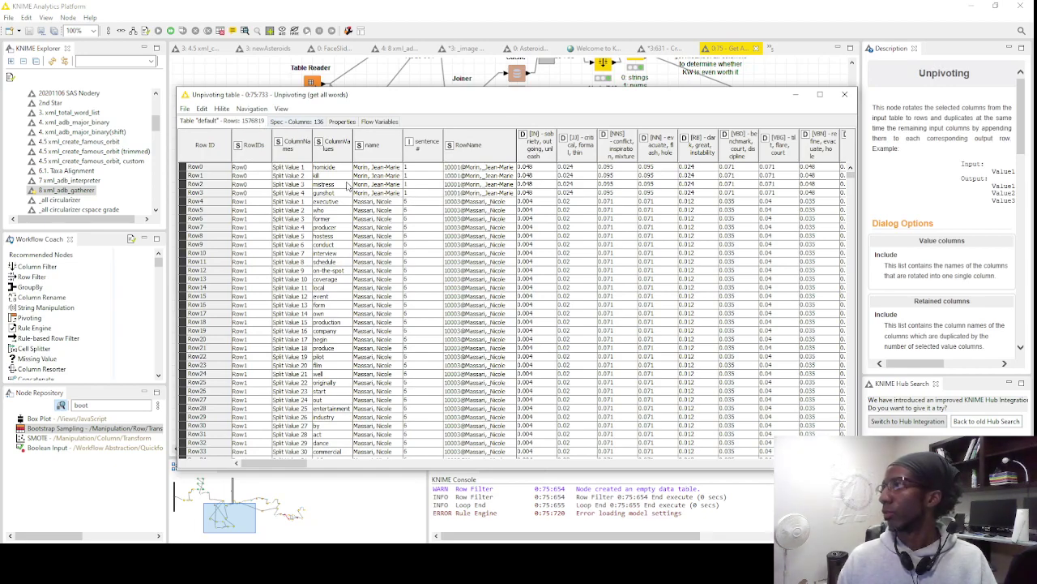
{"action": "left_click_drag", "start_coordinate": [322, 176], "coordinate": [329, 213]}
{"action": "left_click", "coordinate": [379, 192]}
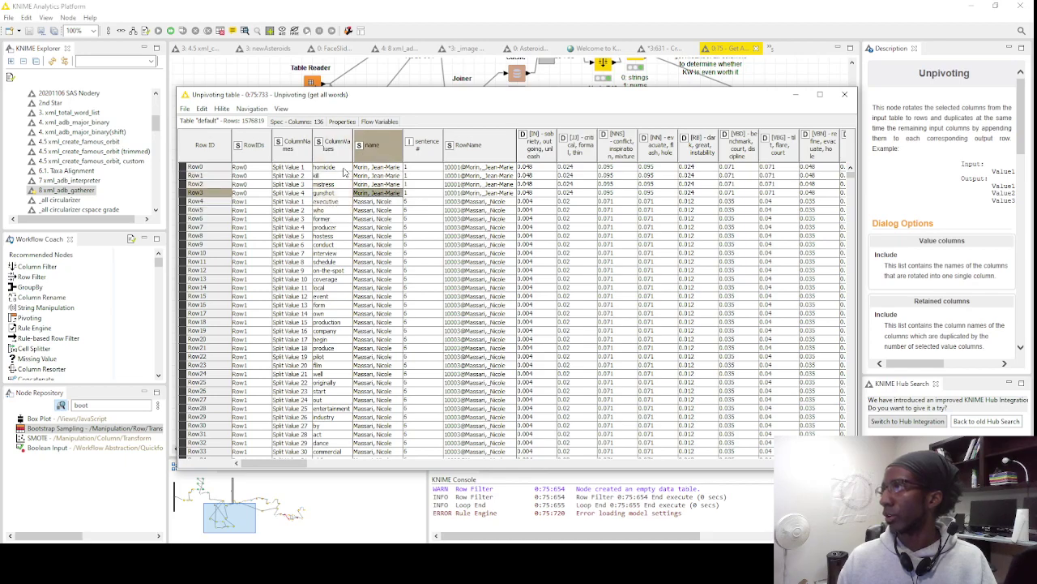
{"action": "left_click_drag", "start_coordinate": [332, 170], "coordinate": [386, 195]}
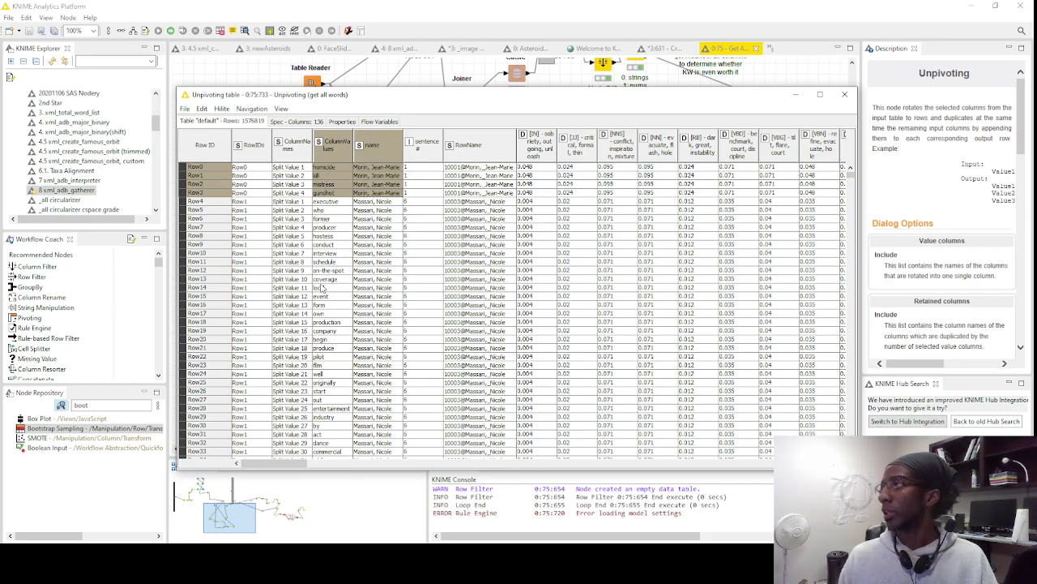
{"action": "left_click", "coordinate": [329, 253]}
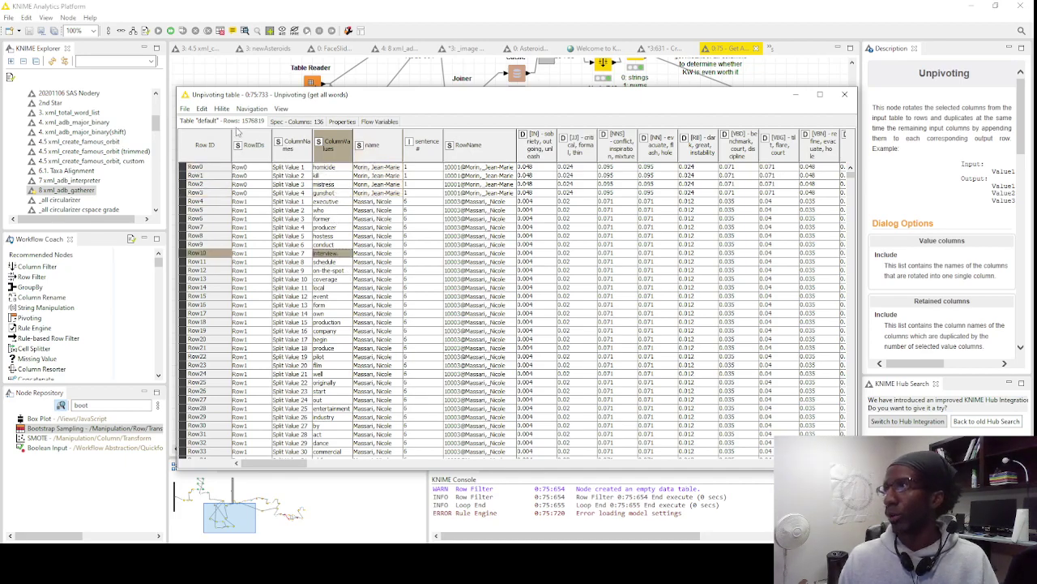
{"action": "left_click", "coordinate": [845, 94]}
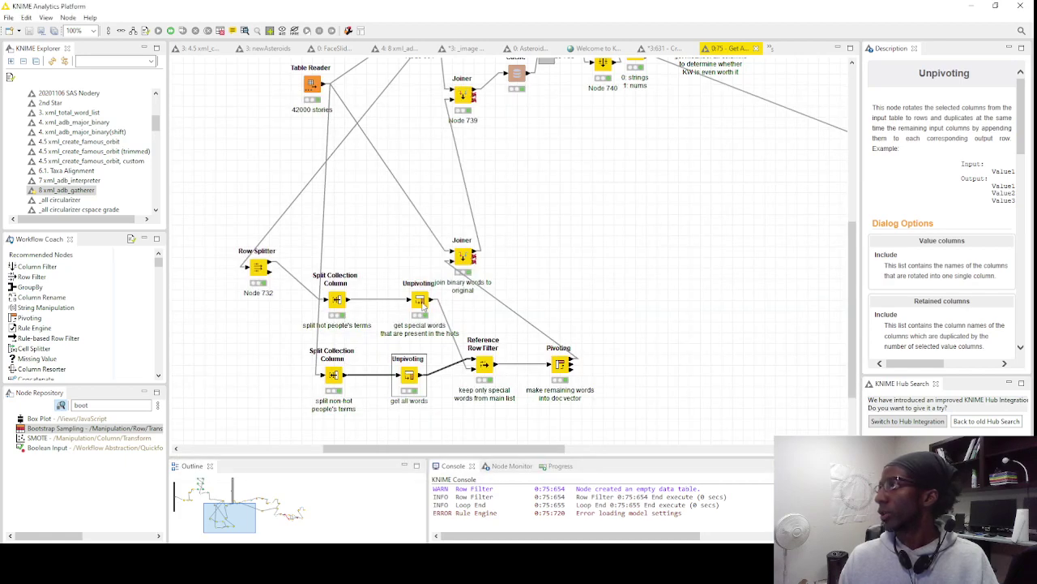
Reopen the "get special words" Unpivoting table to check its row count, and close it
{"action": "right_click", "coordinate": [419, 303]}
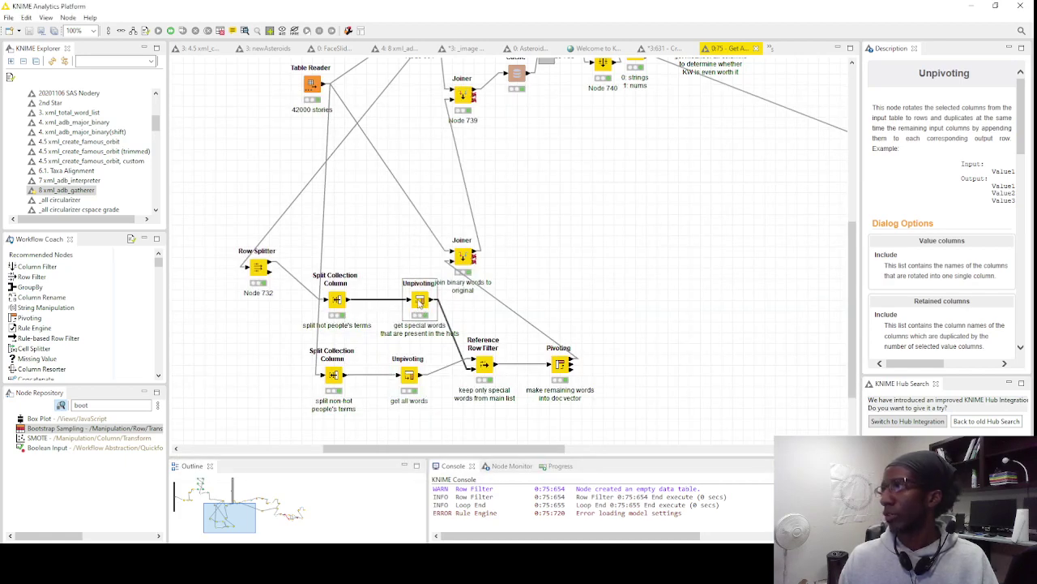
{"action": "left_click", "coordinate": [454, 535]}
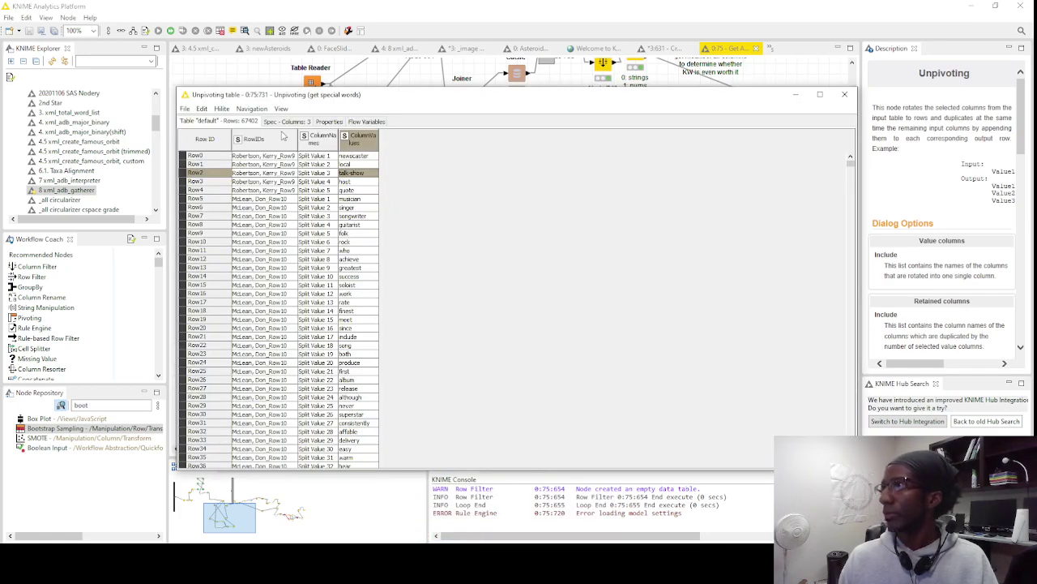
{"action": "left_click", "coordinate": [844, 94]}
Open the Filtered table of the Reference Row Filter, review the remaining word rows and close it
{"action": "right_click", "coordinate": [487, 367]}
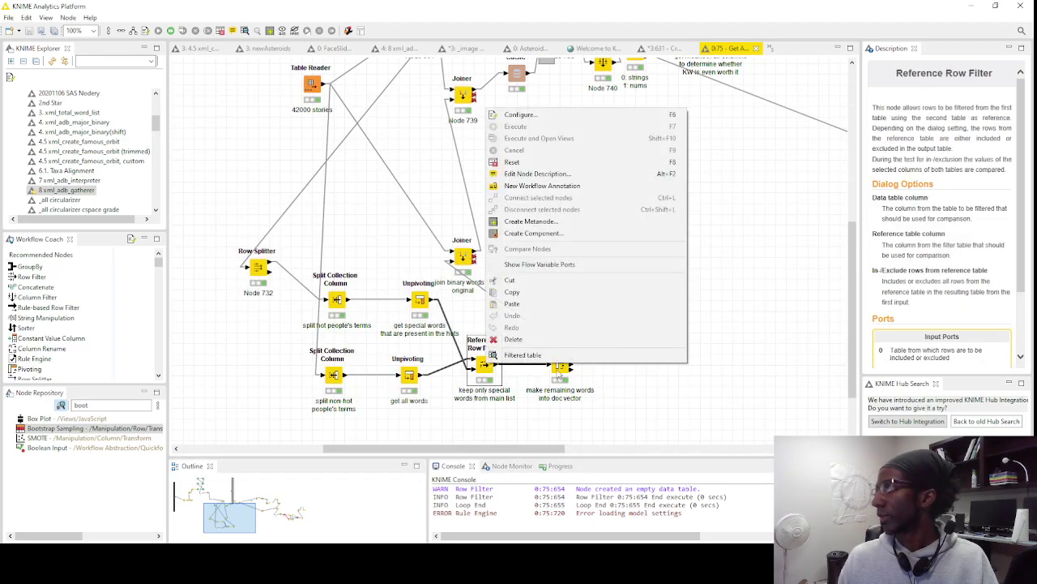
{"action": "left_click", "coordinate": [564, 358]}
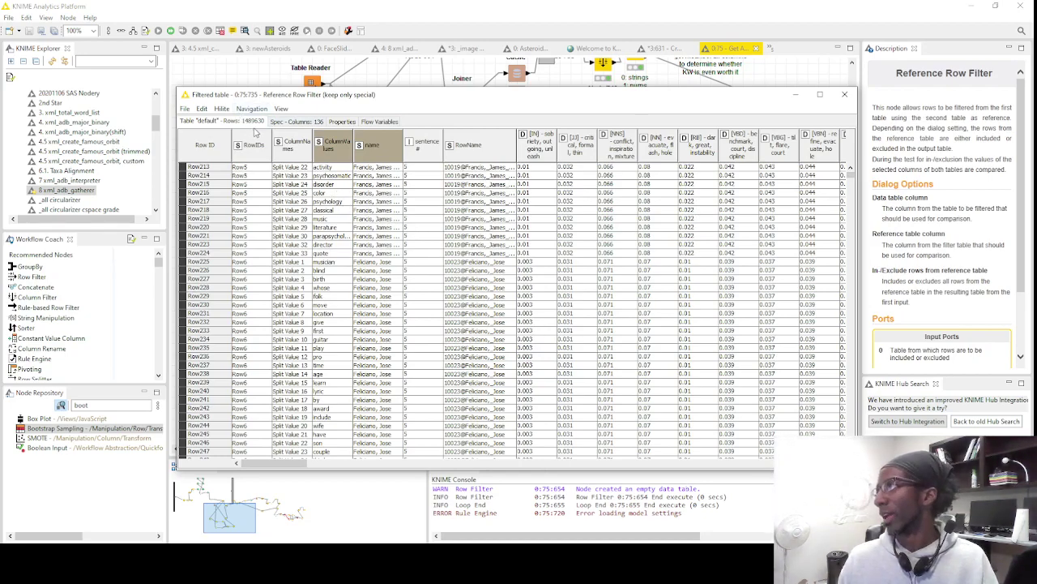
{"action": "left_click", "coordinate": [844, 94]}
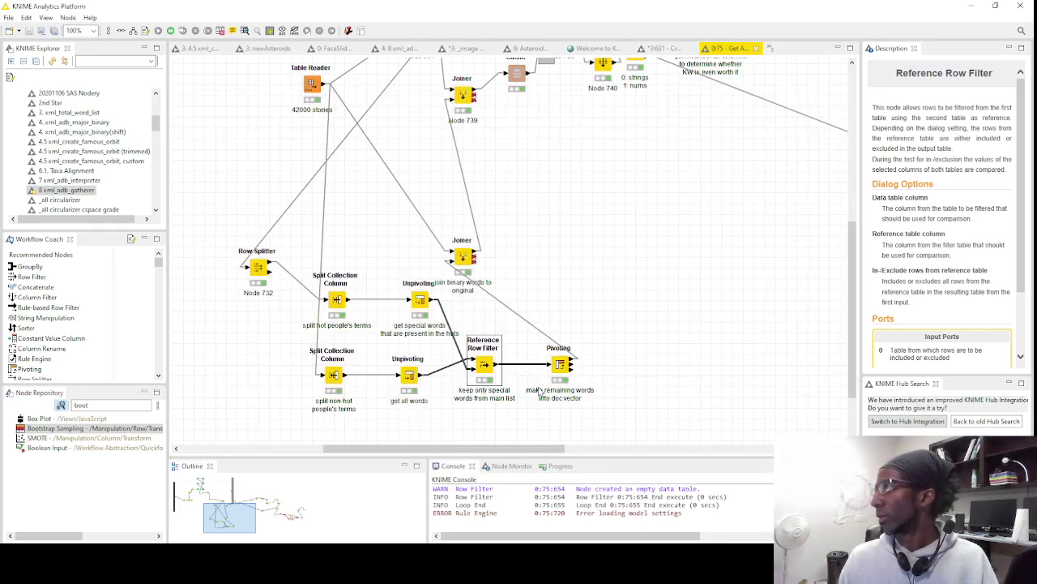
Open the Pivot table output of the Pivoting node, review its word columns and close it
{"action": "right_click", "coordinate": [559, 366]}
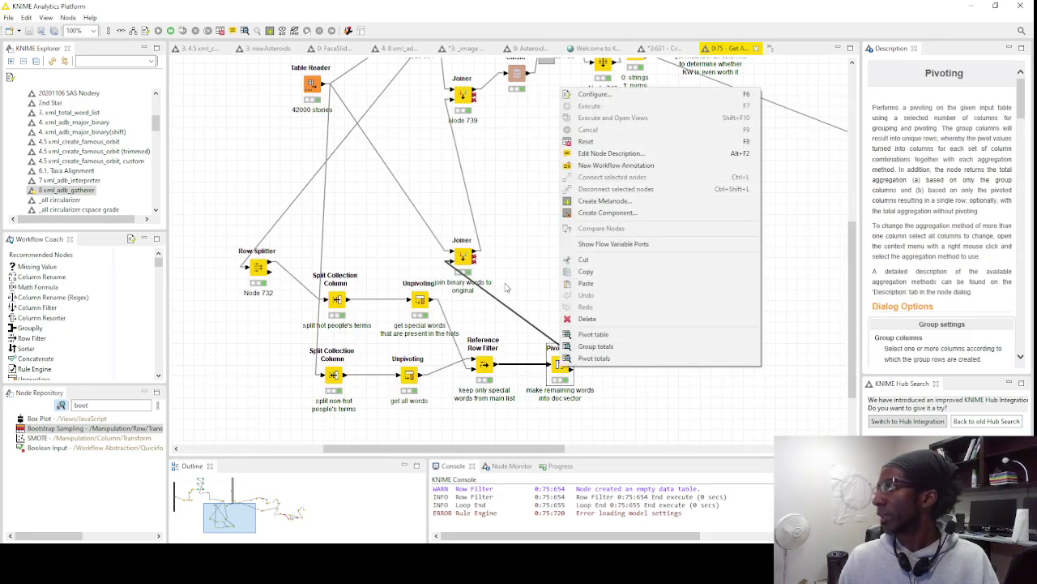
{"action": "left_click", "coordinate": [581, 335]}
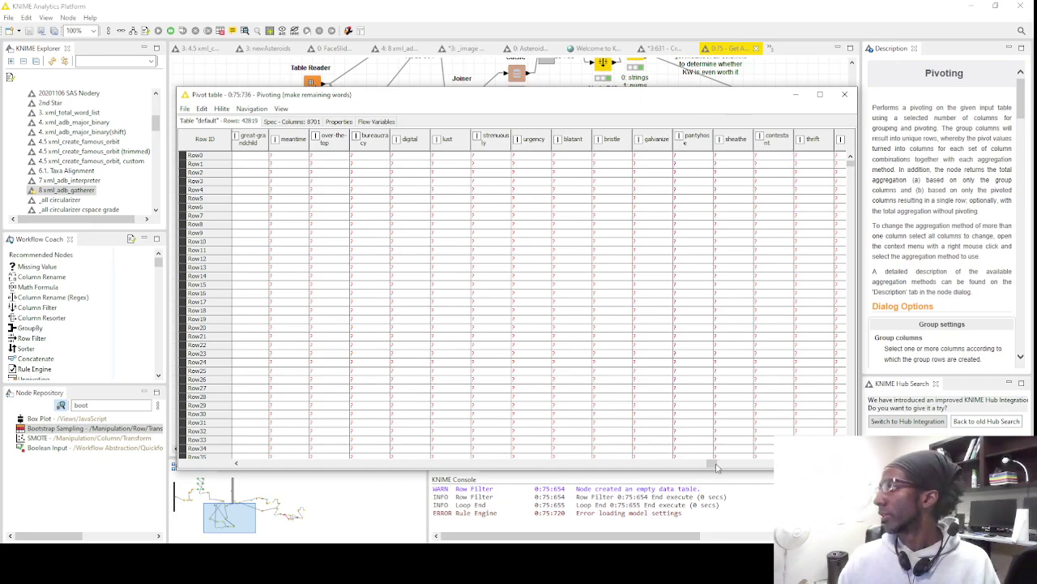
{"action": "scroll", "coordinate": [535, 454], "scroll_direction": "right", "scroll_amount": 5}
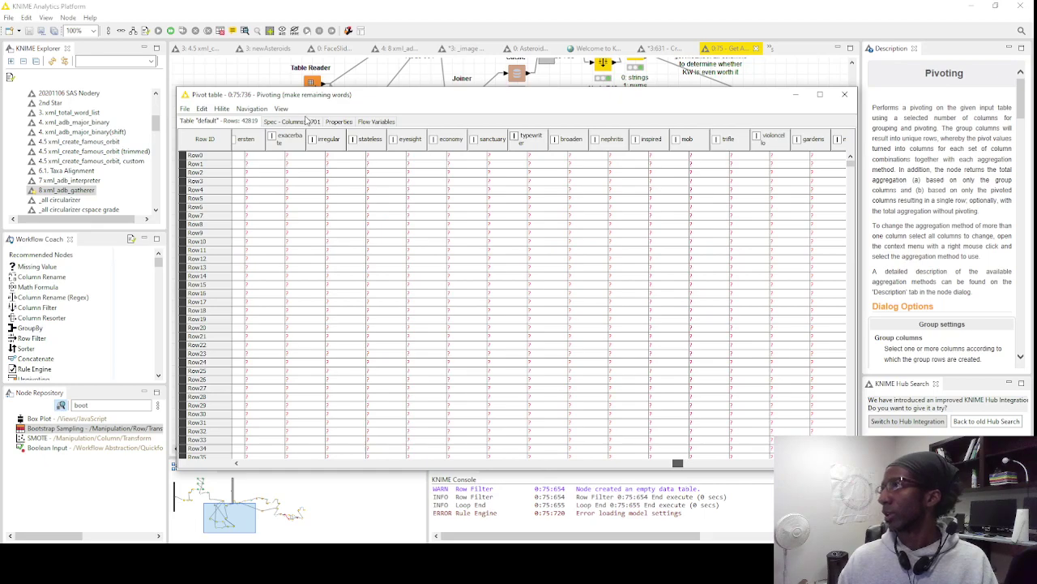
{"action": "left_click", "coordinate": [846, 96]}
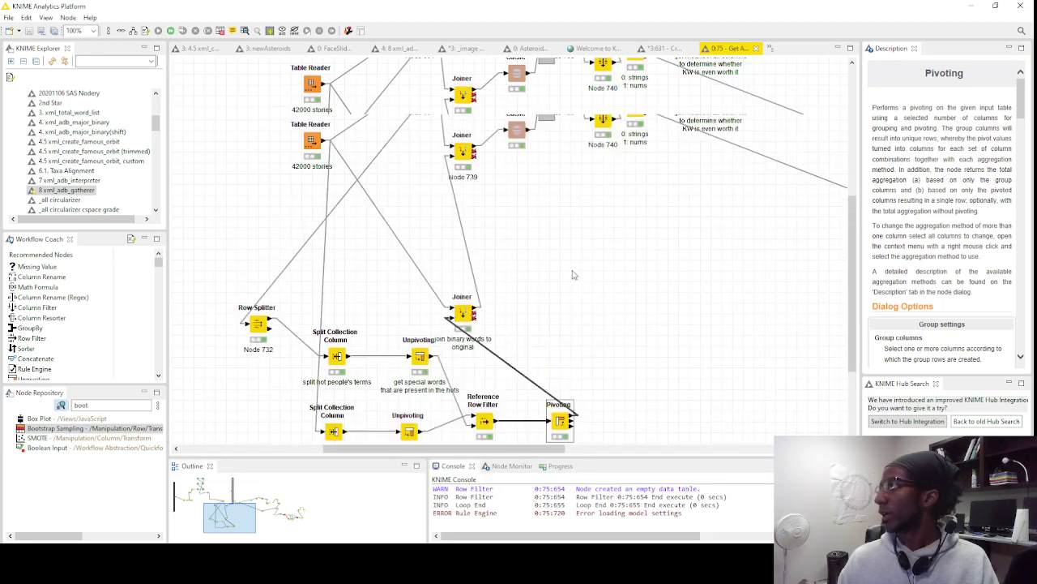
Open the join result of Joiner Node 739, examine cells in the "open" and "original" word columns, and close it
{"action": "scroll", "coordinate": [572, 275], "scroll_direction": "up", "scroll_amount": 5}
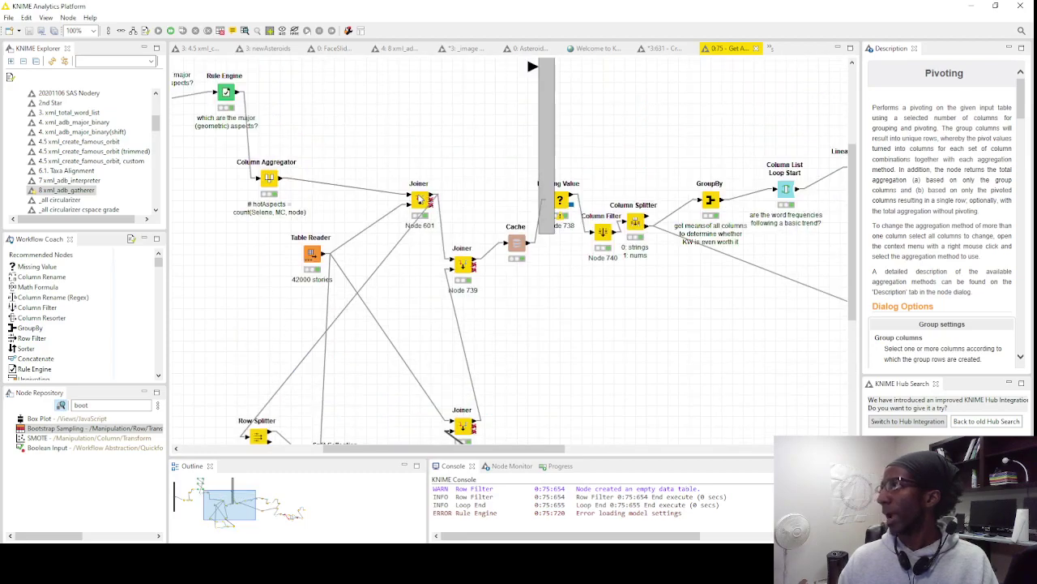
{"action": "right_click", "coordinate": [460, 261]}
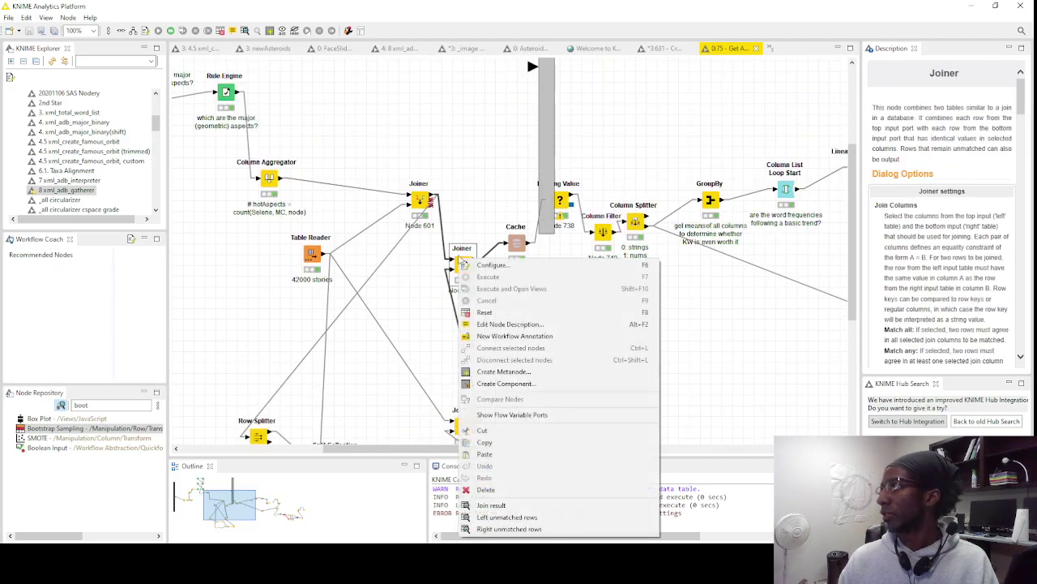
{"action": "left_click", "coordinate": [572, 507]}
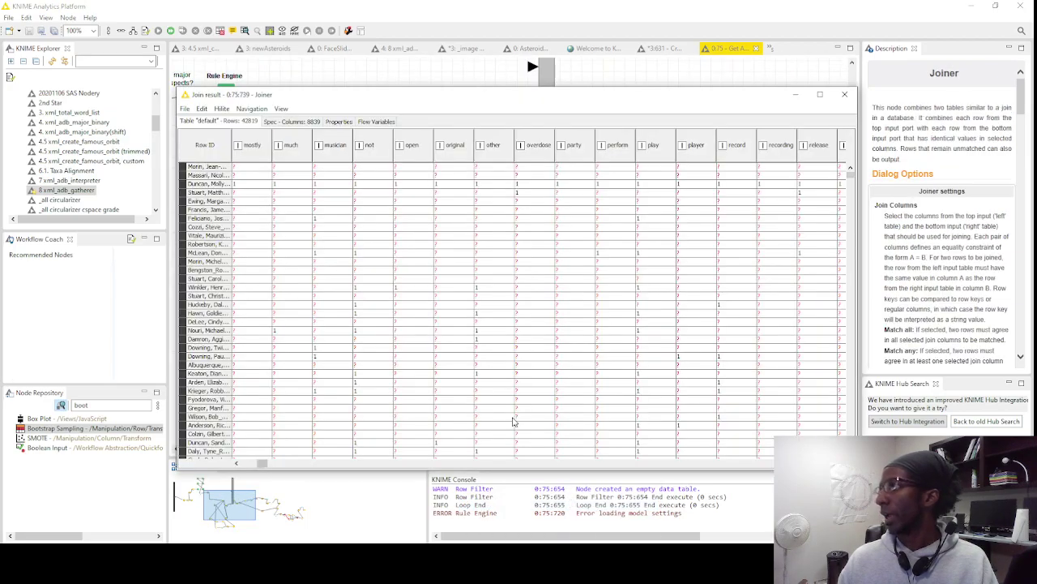
{"action": "left_click", "coordinate": [405, 186]}
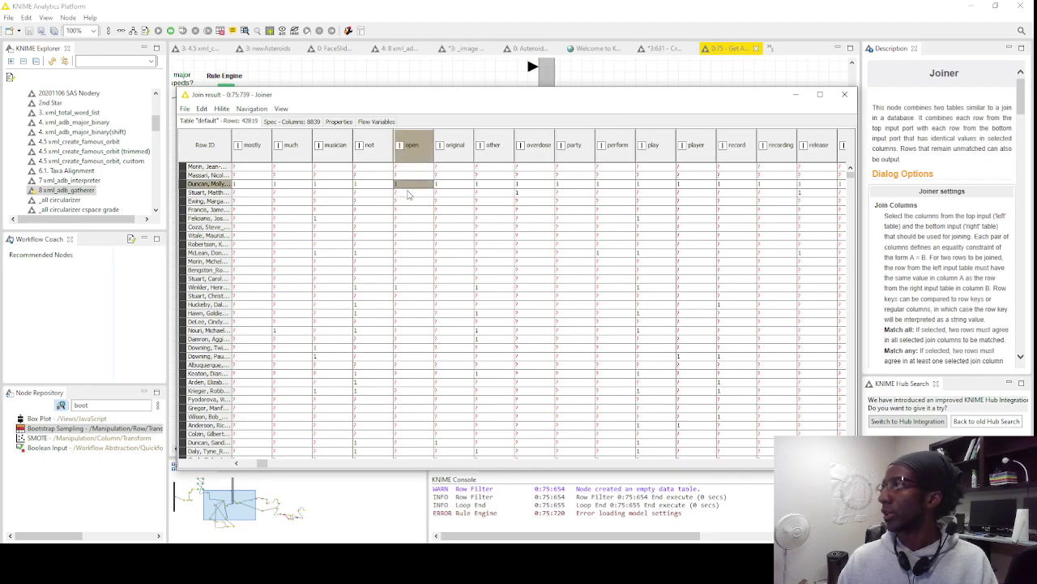
{"action": "left_click", "coordinate": [410, 287]}
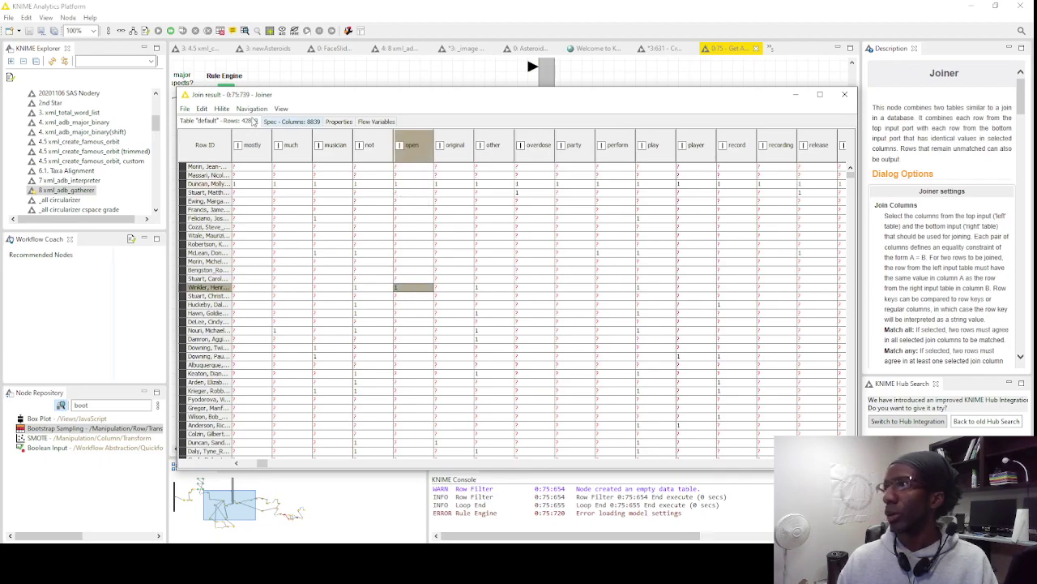
{"action": "left_click", "coordinate": [451, 176]}
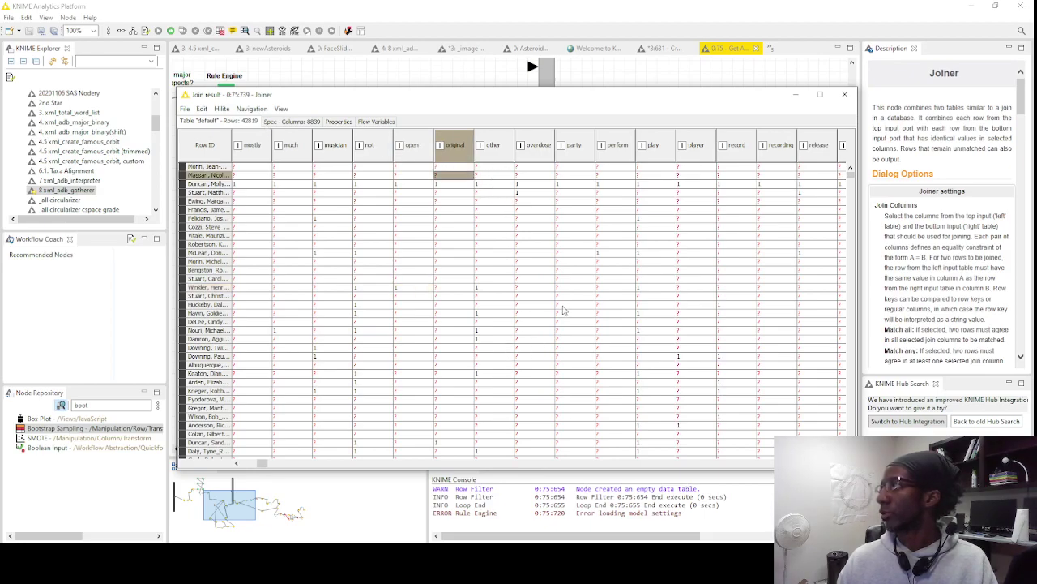
{"action": "left_click", "coordinate": [845, 94]}
Select the Cache node, open the Missing Value node's output table, review its aspect and word columns, and close it
{"action": "left_click", "coordinate": [516, 245]}
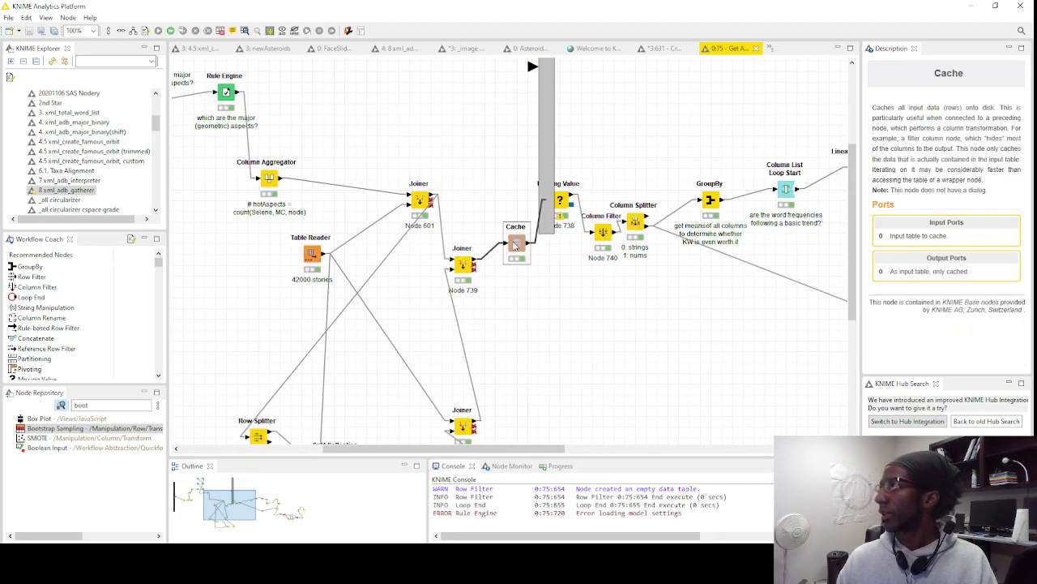
{"action": "left_click_drag", "start_coordinate": [513, 448], "coordinate": [616, 448]}
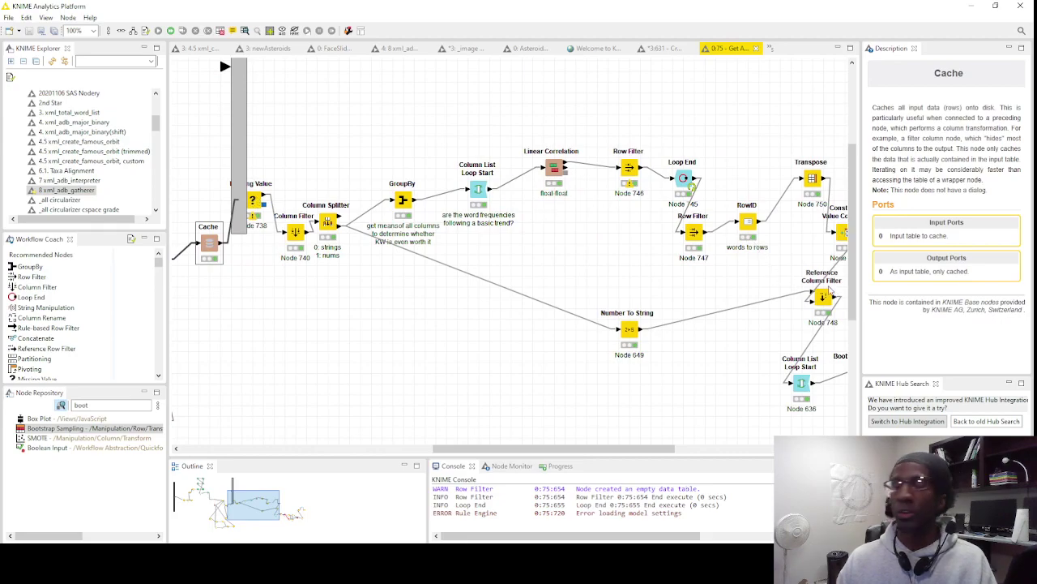
{"action": "right_click", "coordinate": [258, 200]}
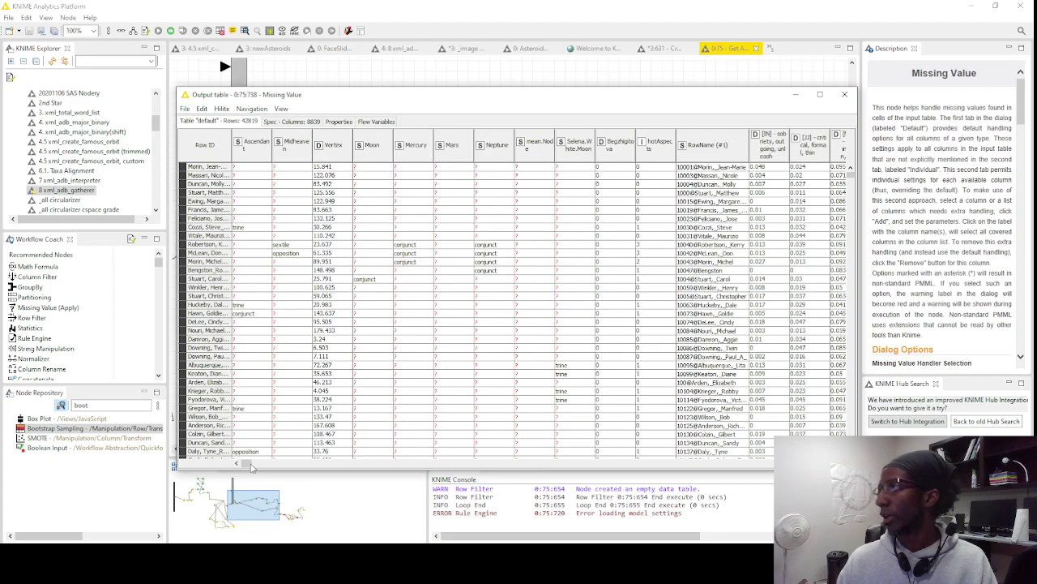
{"action": "left_click", "coordinate": [320, 465]}
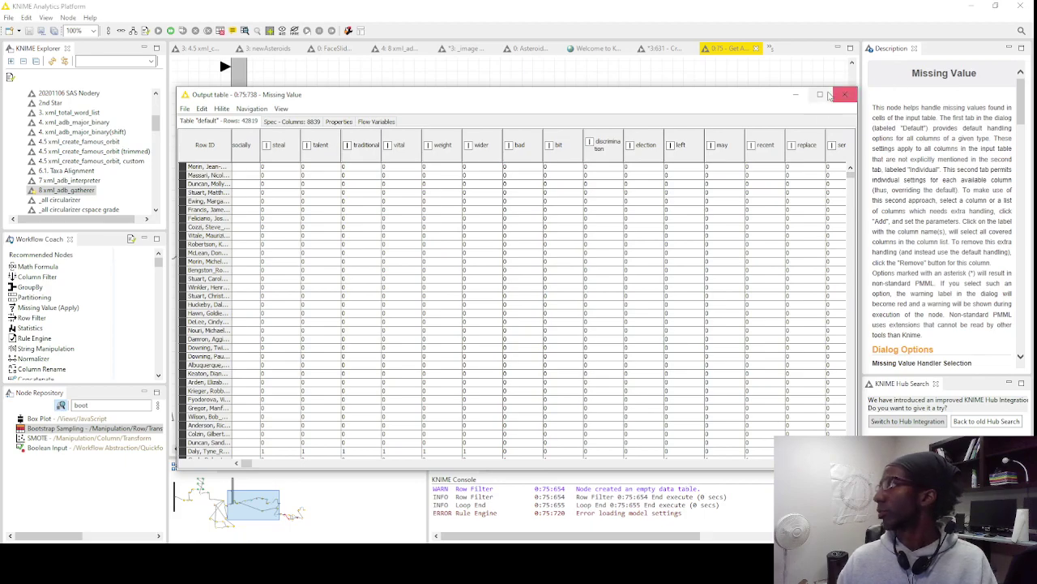
{"action": "left_click", "coordinate": [577, 77]}
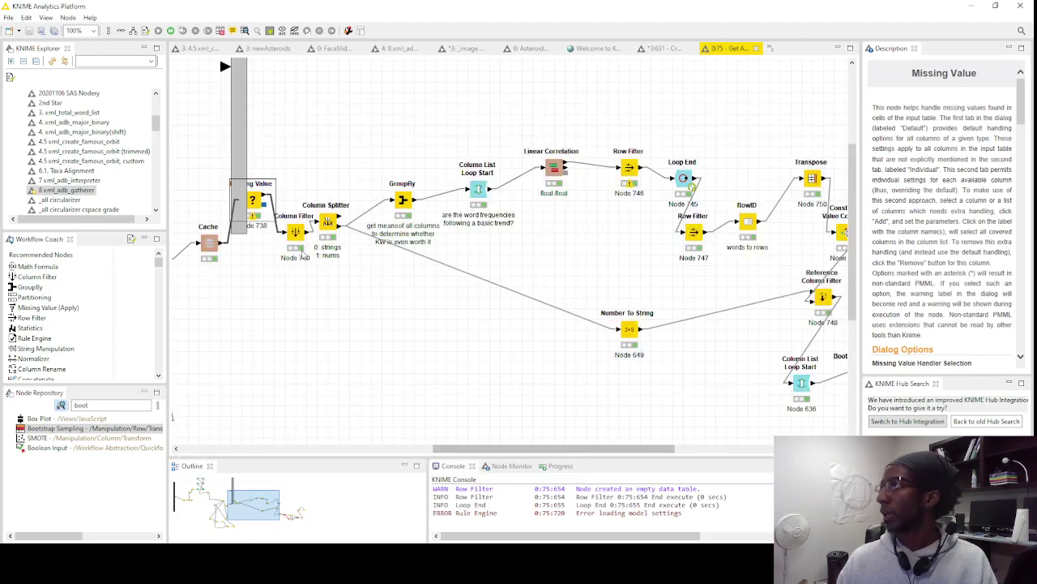
Inspect the Column Filter node 740 and the GroupBy node's comment about getting the means of all columns
{"action": "left_click", "coordinate": [295, 235]}
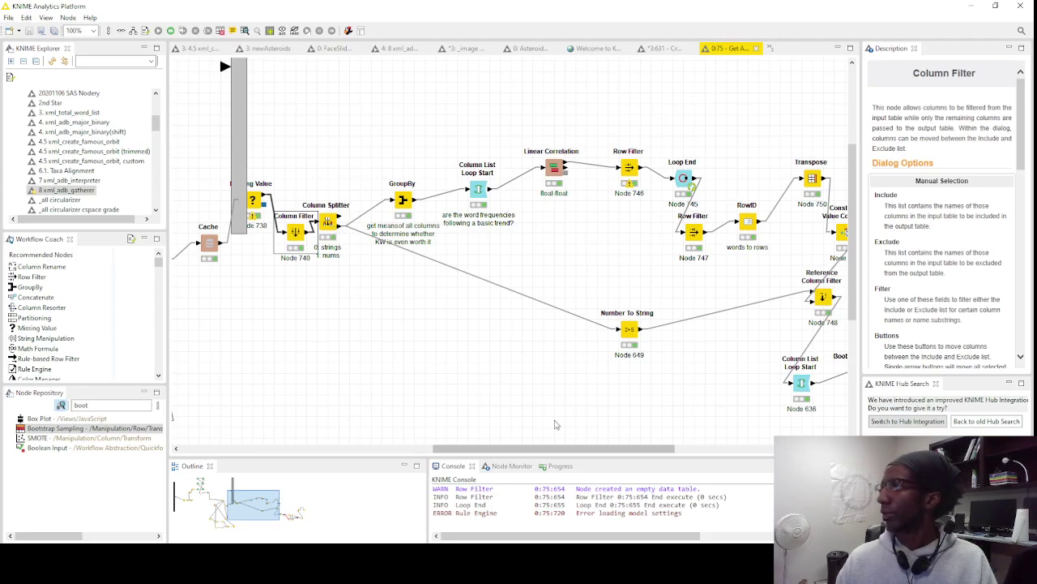
{"action": "left_click_drag", "start_coordinate": [555, 452], "coordinate": [600, 452]}
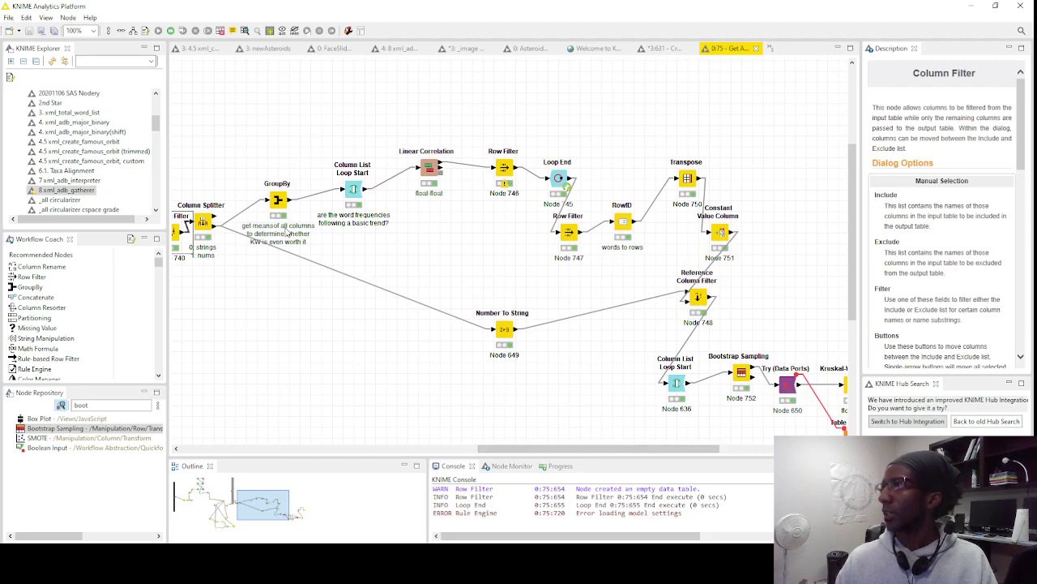
{"action": "left_click", "coordinate": [285, 233]}
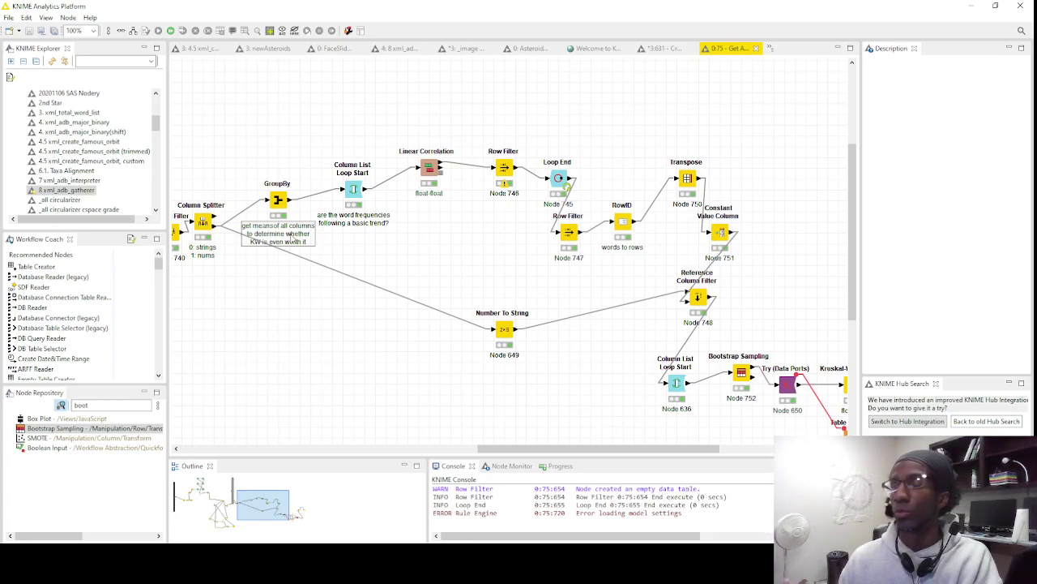
Open the bottom partition of the Column Splitter and browse its binary word columns back to the word-frequency columns
{"action": "right_click", "coordinate": [202, 220]}
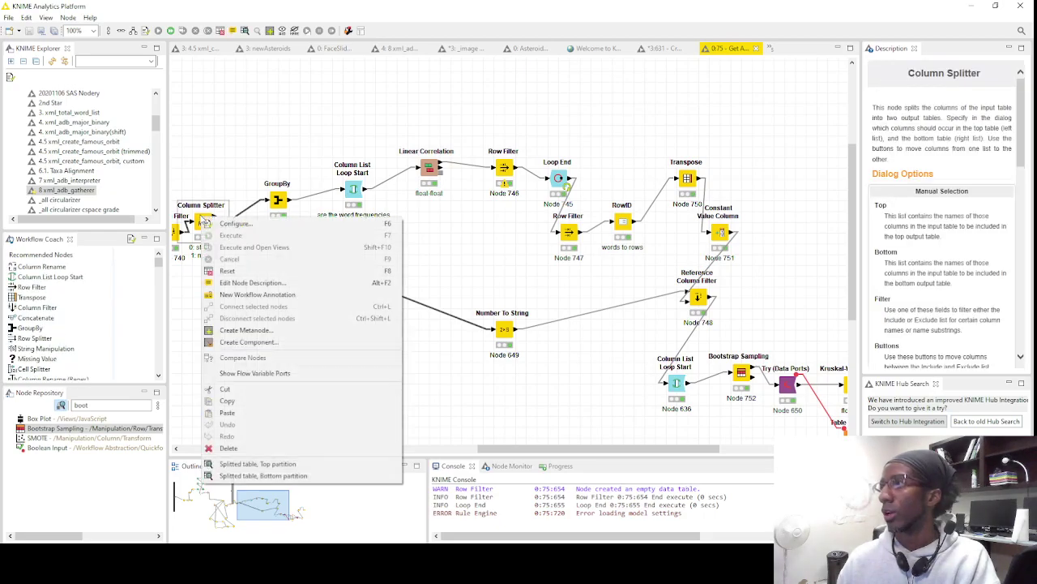
{"action": "left_click", "coordinate": [308, 479]}
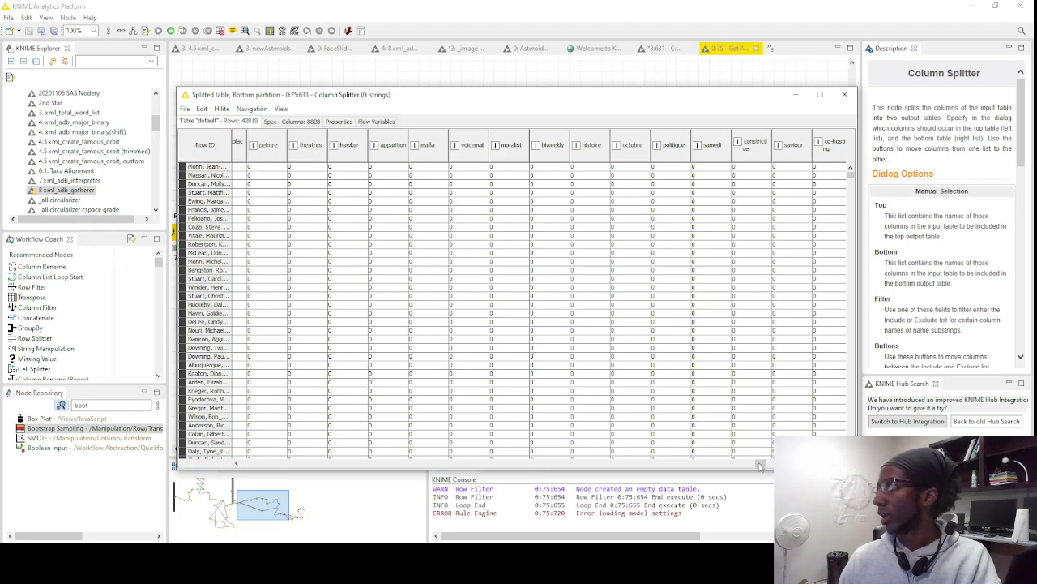
{"action": "left_click_drag", "start_coordinate": [760, 463], "coordinate": [601, 462]}
{"action": "left_click", "coordinate": [468, 464]}
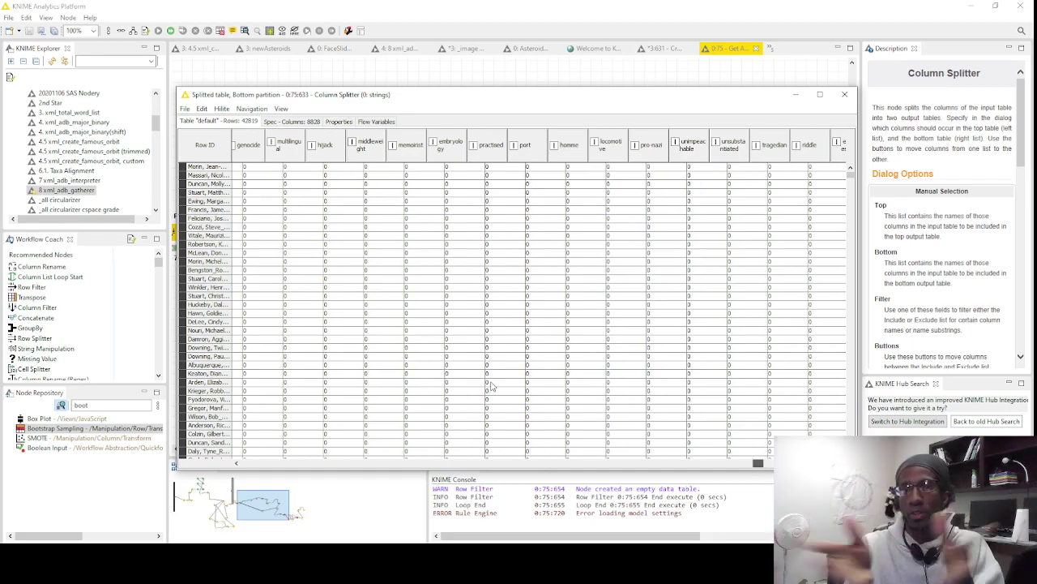
{"action": "left_click", "coordinate": [849, 99]}
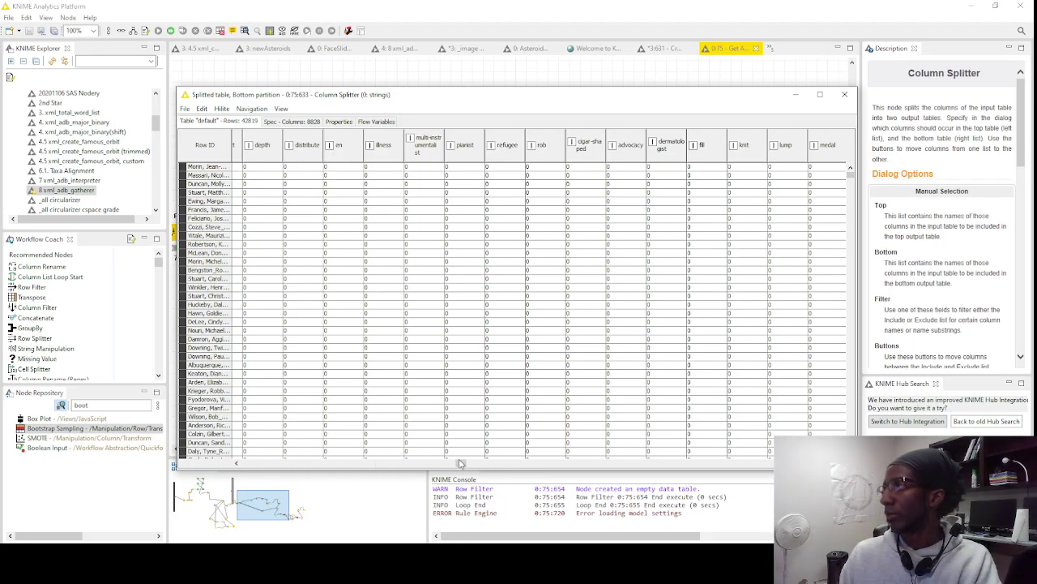
{"action": "scroll", "coordinate": [381, 467], "scroll_direction": "left", "scroll_amount": 1}
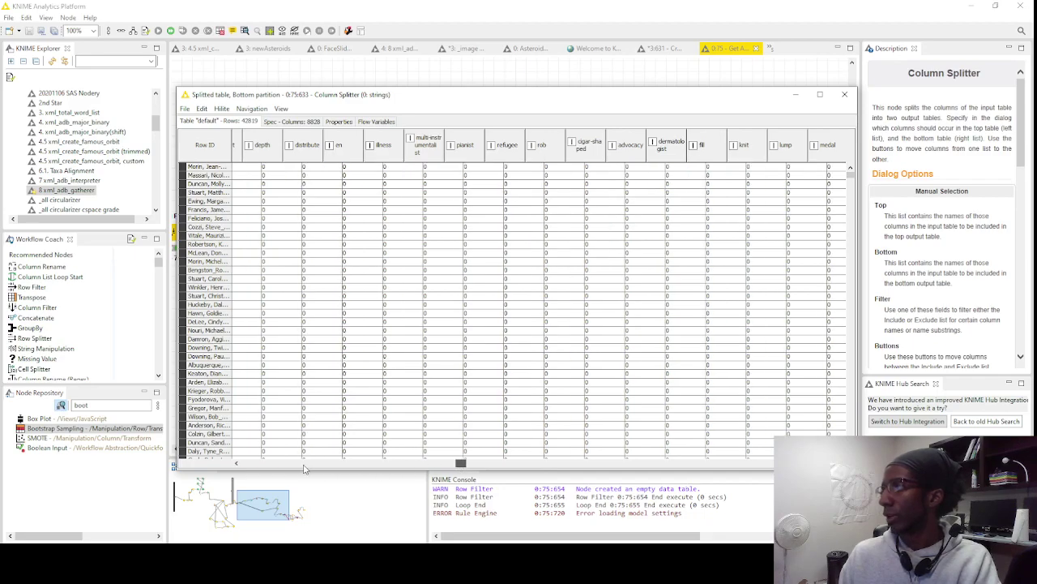
{"action": "left_click", "coordinate": [304, 467]}
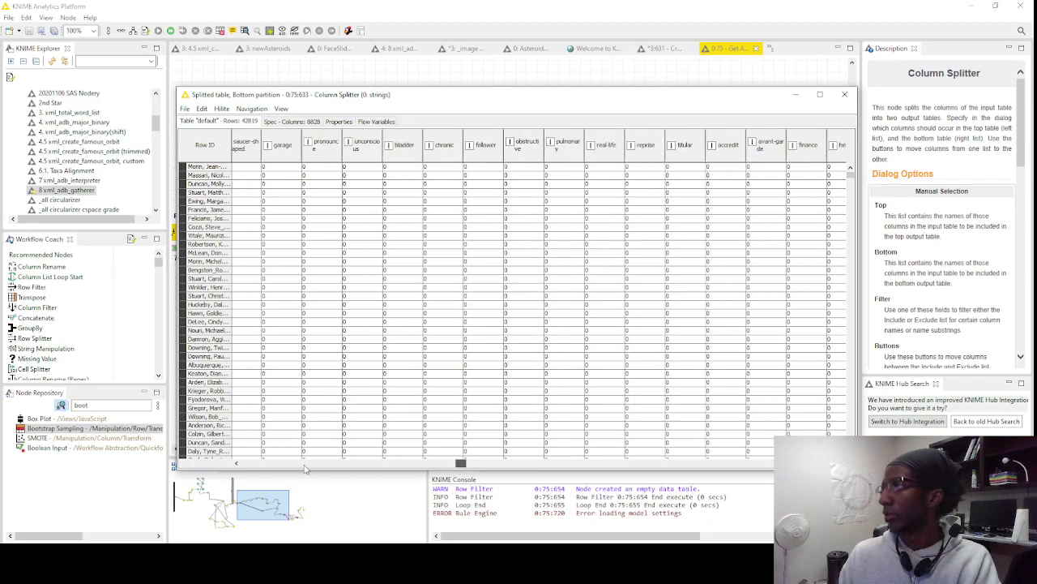
{"action": "left_click", "coordinate": [304, 467]}
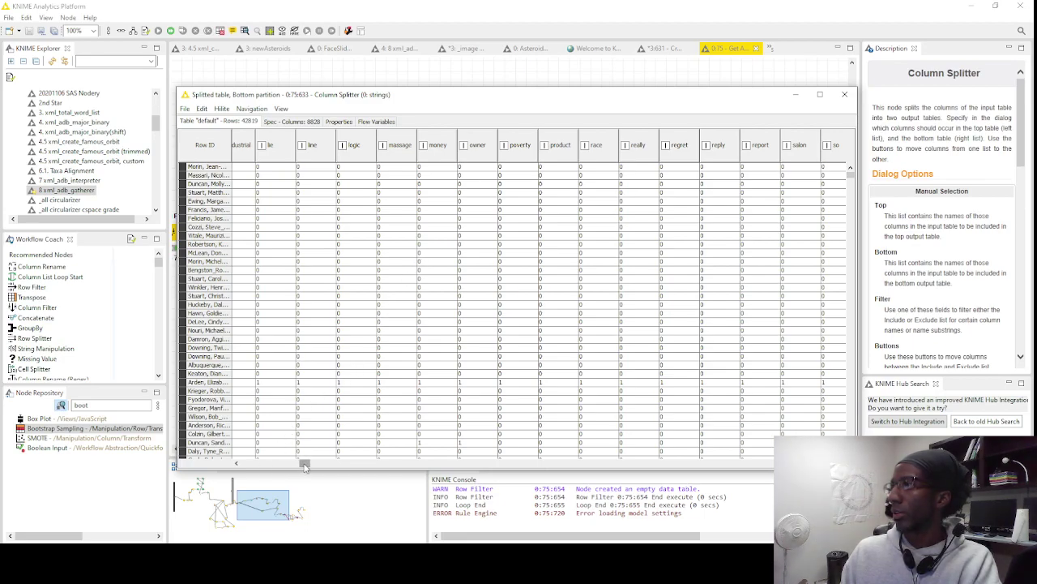
{"action": "left_click", "coordinate": [248, 464]}
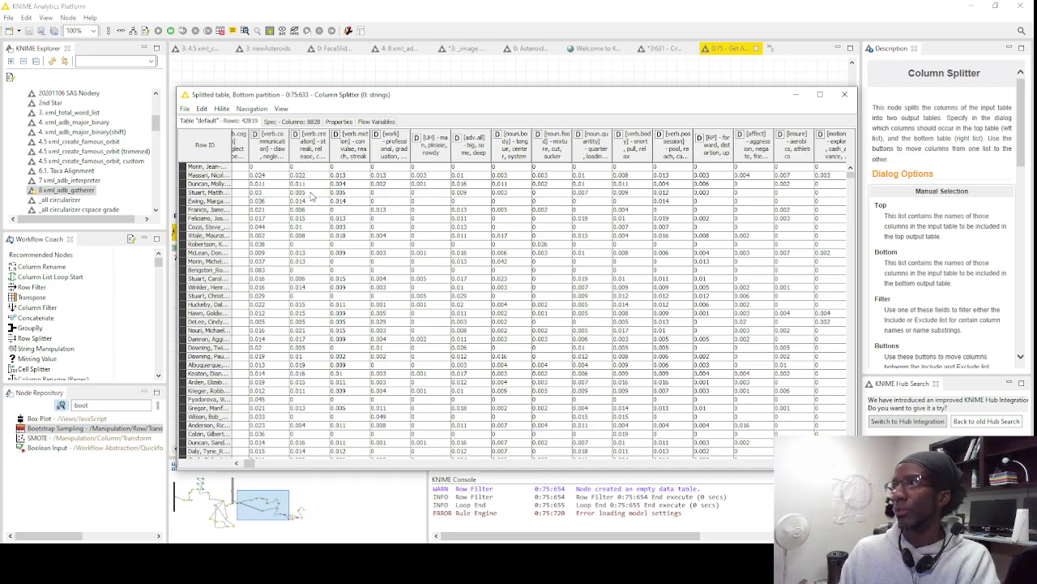
Examine the frequency values in the "[verb.creation]" to "[UH] - man, please, rowdy" columns of the bottom partition
{"action": "left_click", "coordinate": [313, 144]}
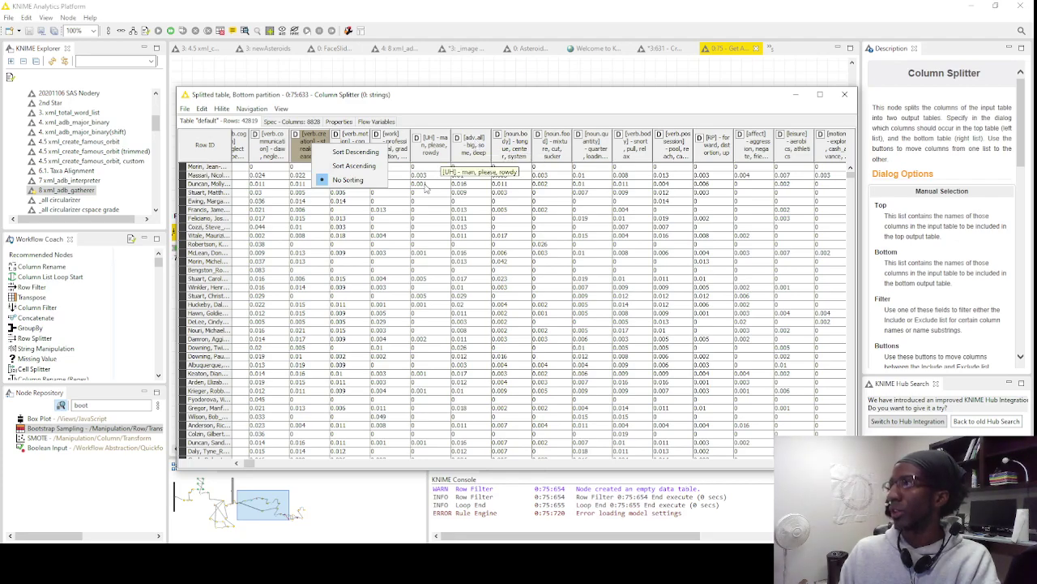
{"action": "left_click_drag", "start_coordinate": [423, 174], "coordinate": [420, 258]}
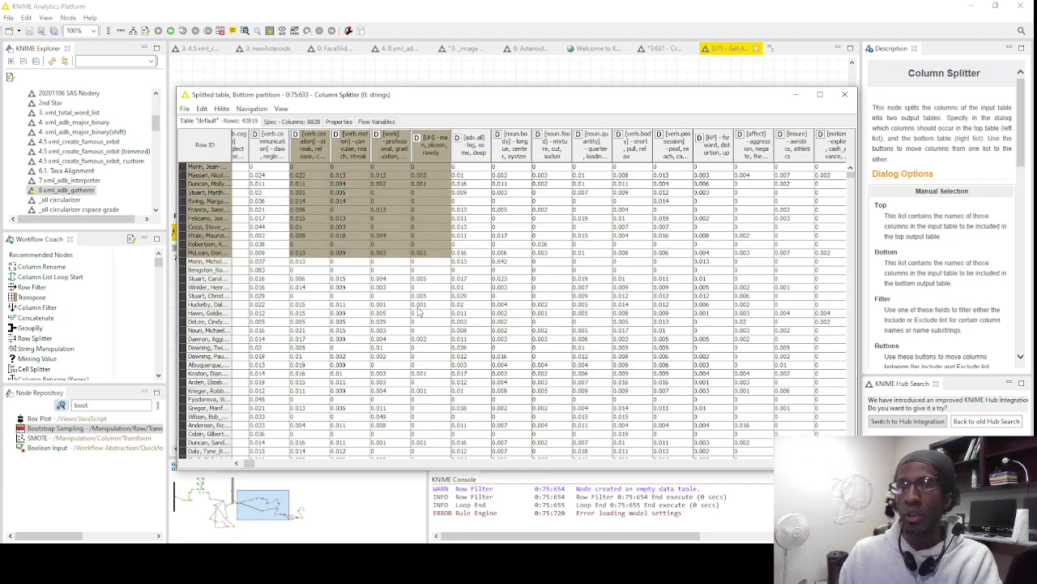
{"action": "left_click", "coordinate": [429, 261]}
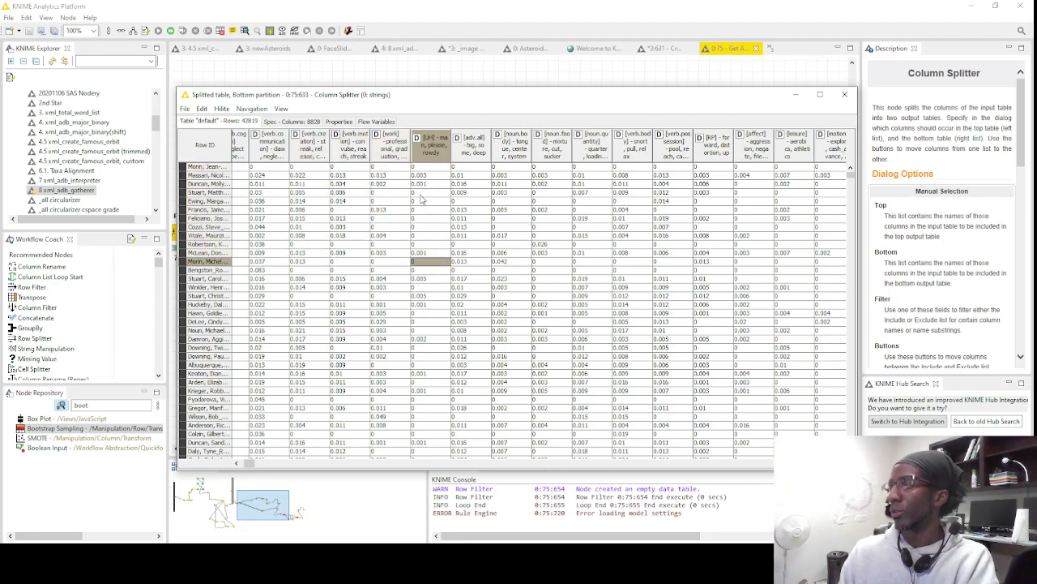
{"action": "left_click_drag", "start_coordinate": [431, 168], "coordinate": [426, 218]}
{"action": "left_click_drag", "start_coordinate": [423, 258], "coordinate": [423, 302]}
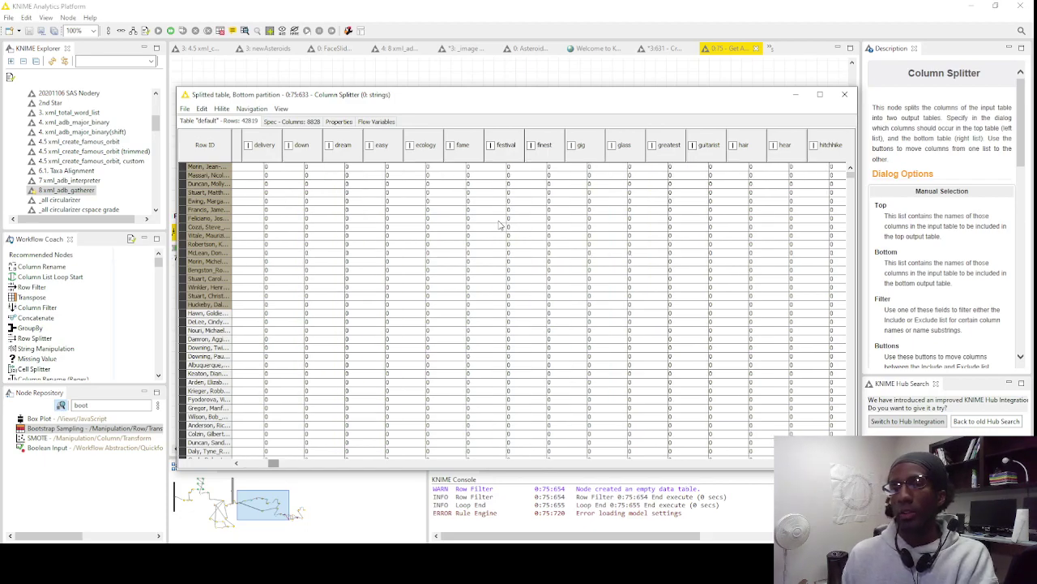
Review the binary word columns of the Column Splitter's bottom partition and close the table
{"action": "scroll", "coordinate": [501, 226], "scroll_direction": "right", "scroll_amount": 5}
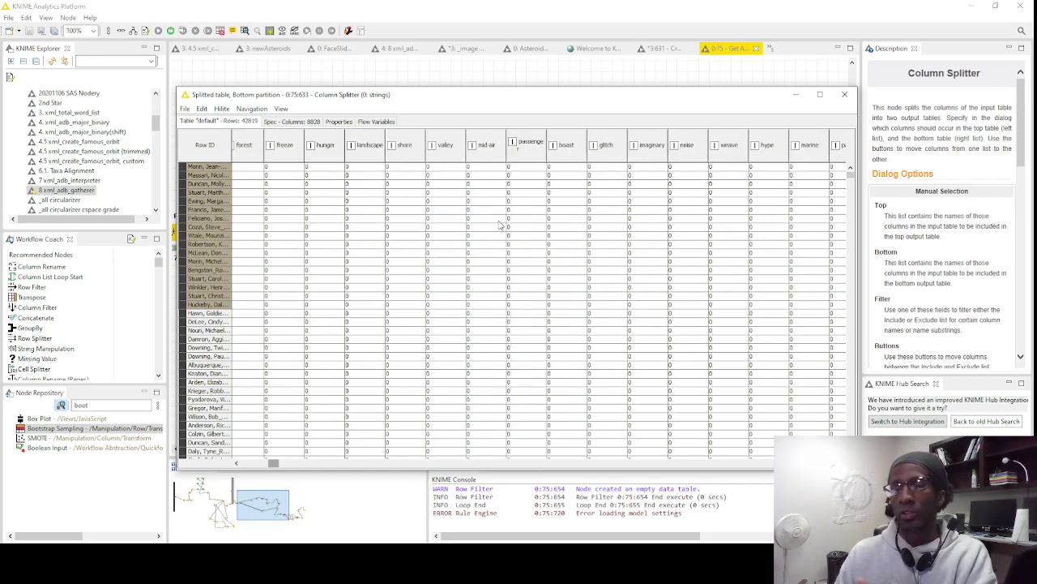
{"action": "scroll", "coordinate": [501, 225], "scroll_direction": "right", "scroll_amount": 5}
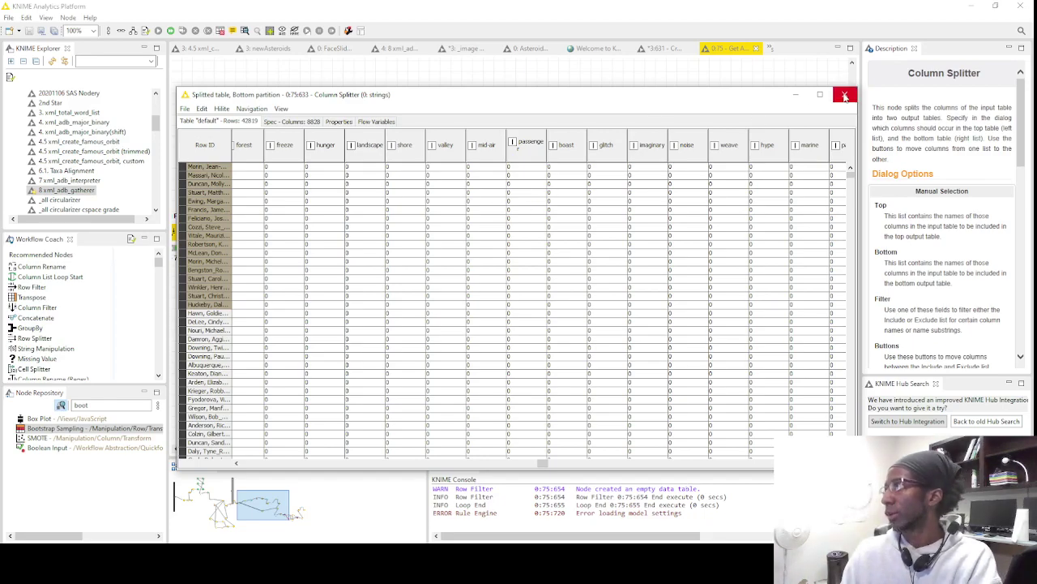
{"action": "left_click", "coordinate": [844, 94]}
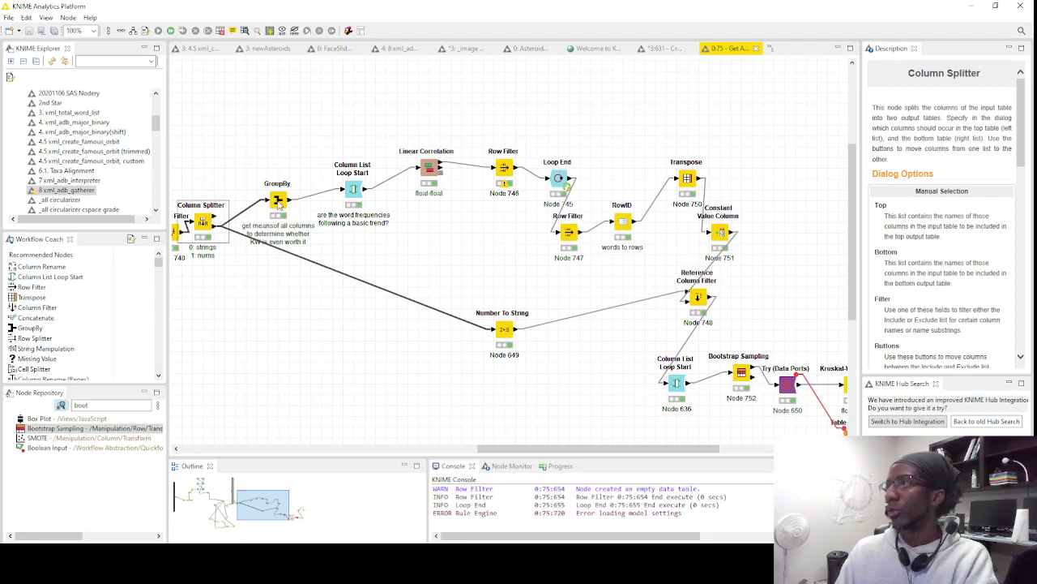
Open the Group table of the GroupBy node and examine the group values in its hotAspects column
{"action": "left_click", "coordinate": [278, 201]}
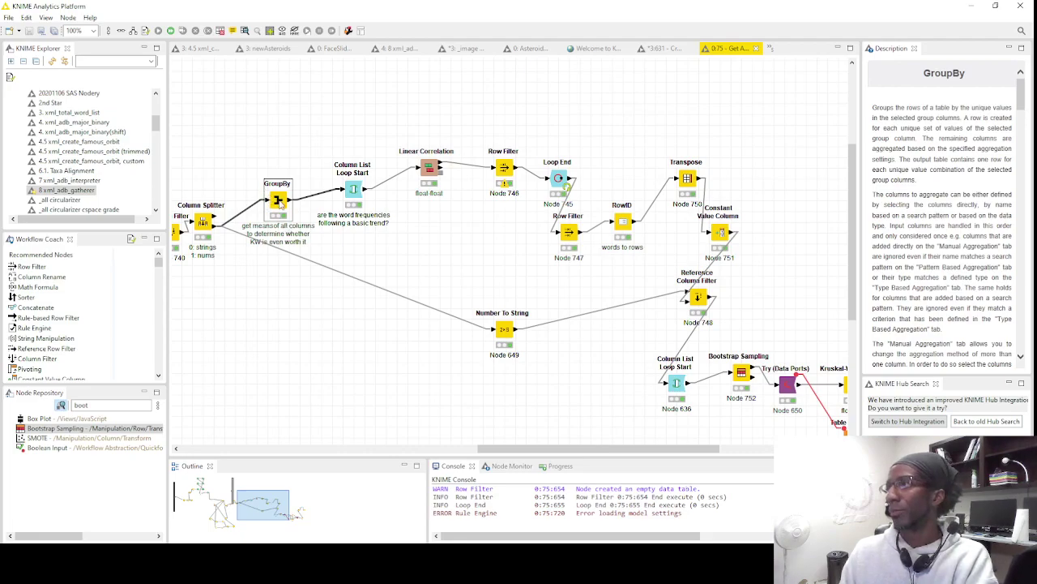
{"action": "right_click", "coordinate": [281, 203]}
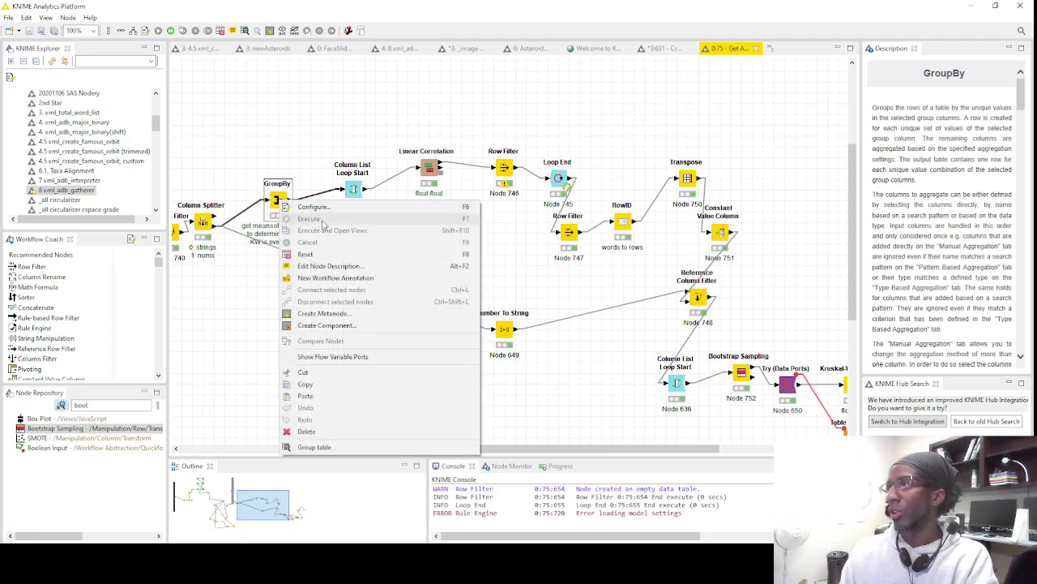
{"action": "left_click", "coordinate": [369, 447]}
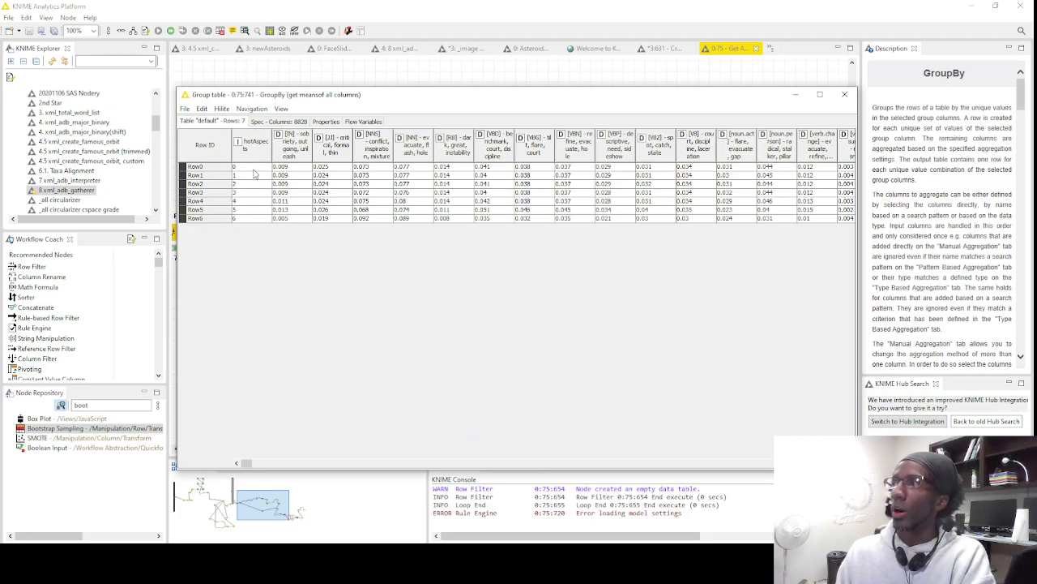
{"action": "left_click_drag", "start_coordinate": [258, 170], "coordinate": [260, 224]}
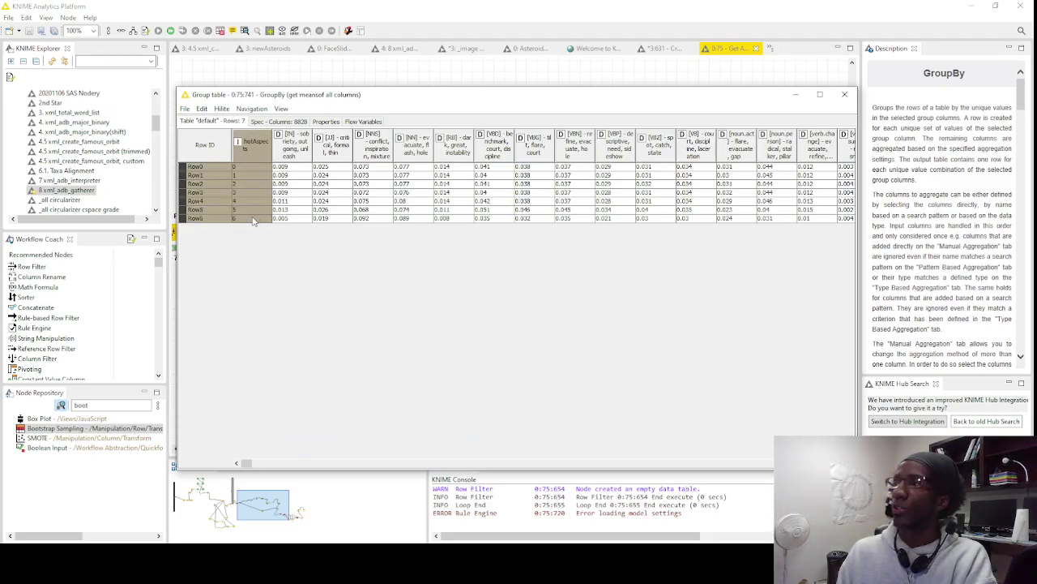
{"action": "left_click", "coordinate": [262, 168]}
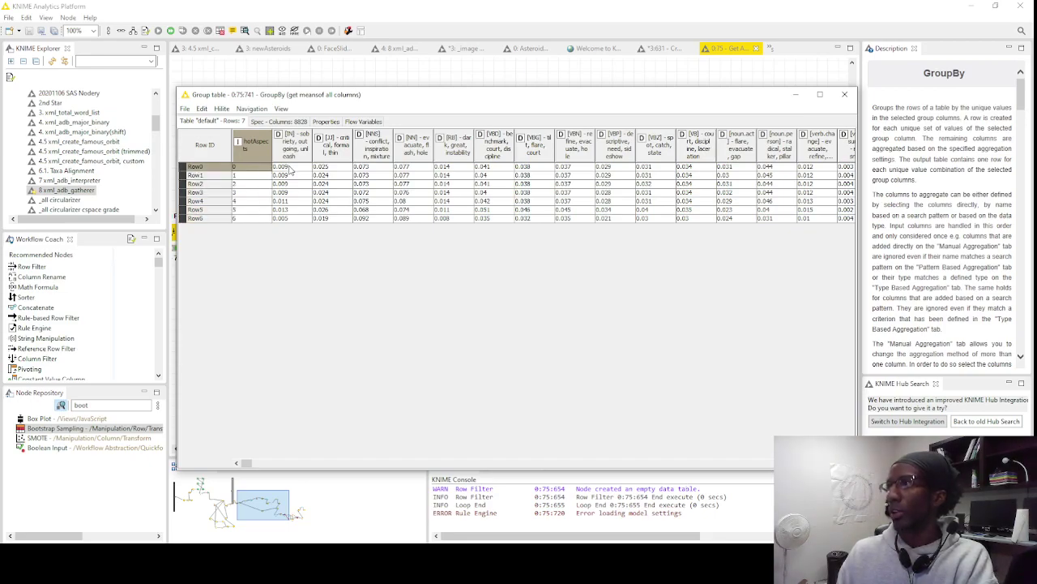
Compare the mean word-frequency values across Row0, Row6 and Row2 of the Group table
{"action": "left_click_drag", "start_coordinate": [289, 168], "coordinate": [762, 165]}
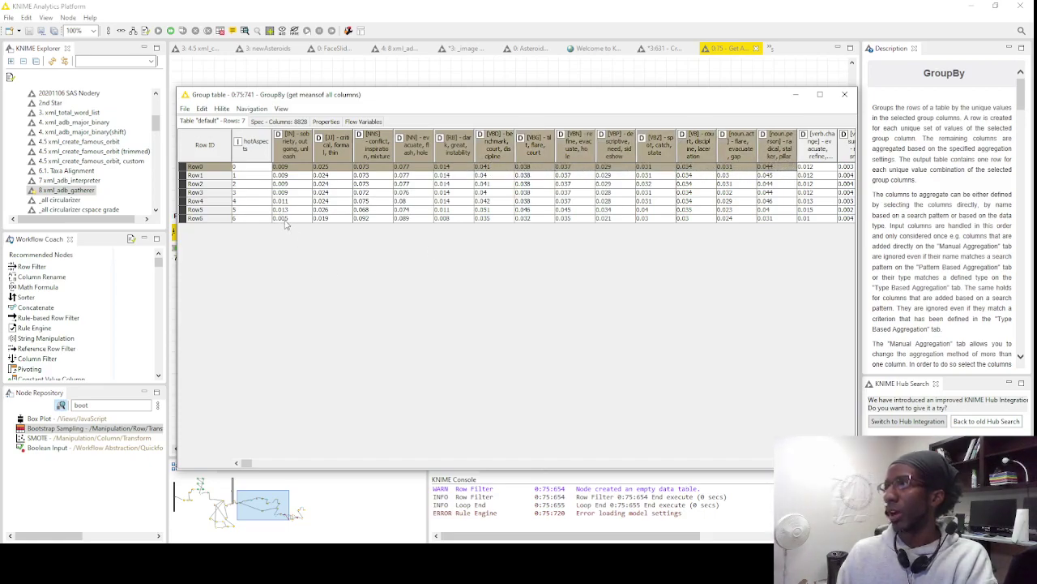
{"action": "left_click_drag", "start_coordinate": [288, 219], "coordinate": [793, 223]}
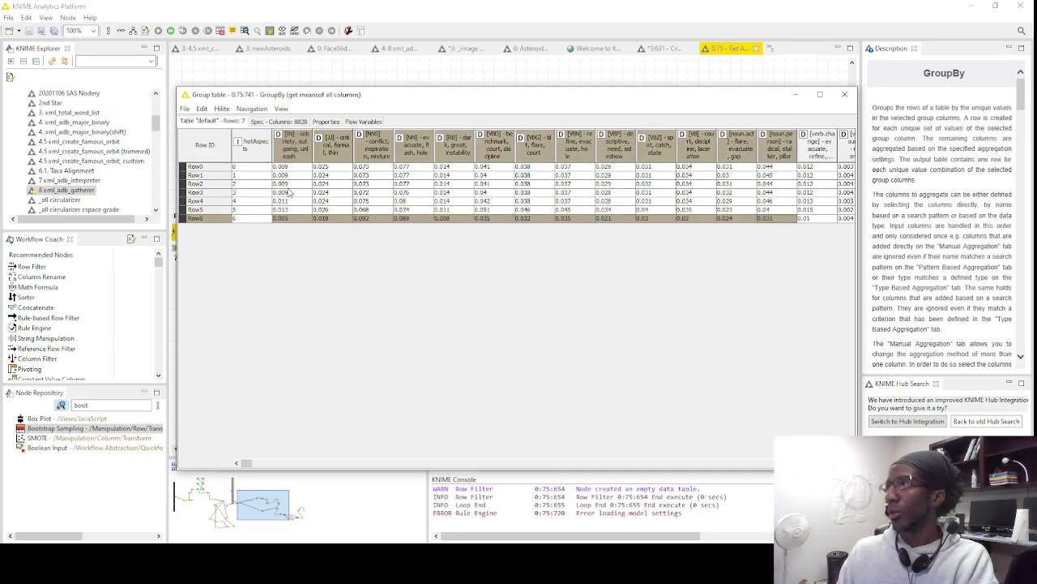
{"action": "left_click_drag", "start_coordinate": [285, 185], "coordinate": [820, 192]}
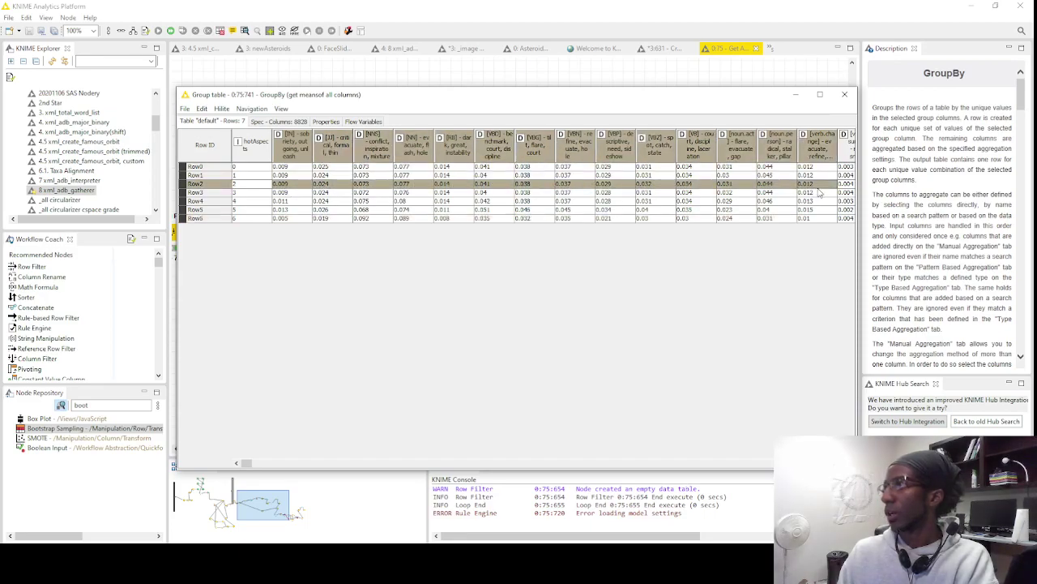
Examine the group means of individual words in the Group table, including the "spanned" and "encyclopedia" columns
{"action": "left_click", "coordinate": [349, 219]}
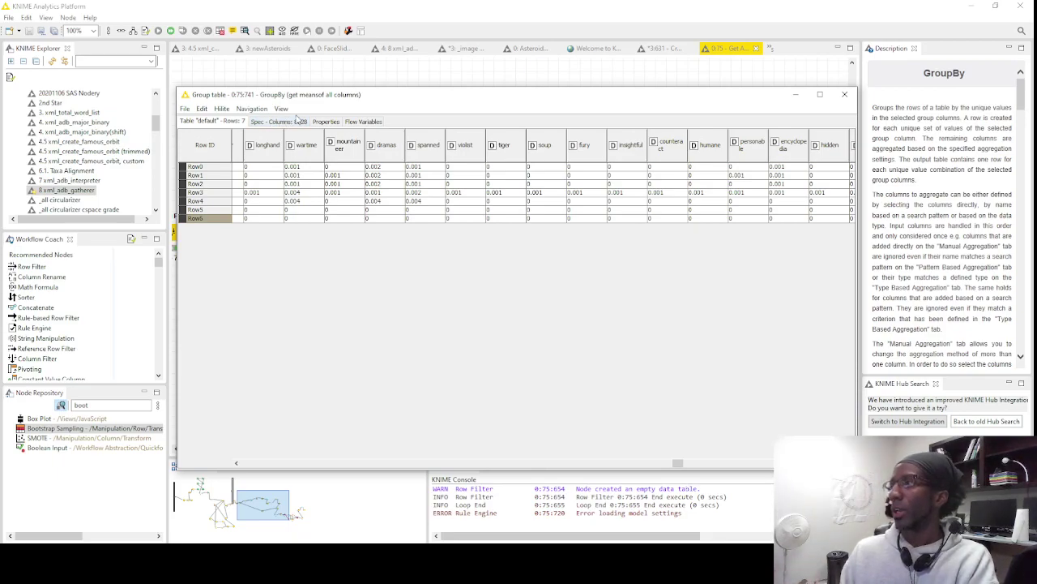
{"action": "left_click", "coordinate": [427, 202]}
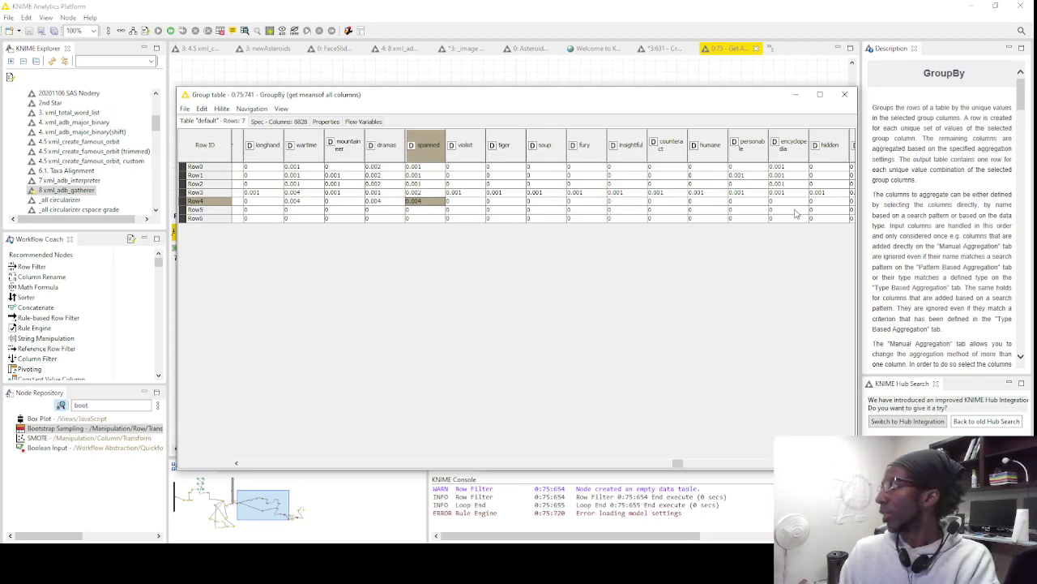
{"action": "left_click", "coordinate": [793, 167]}
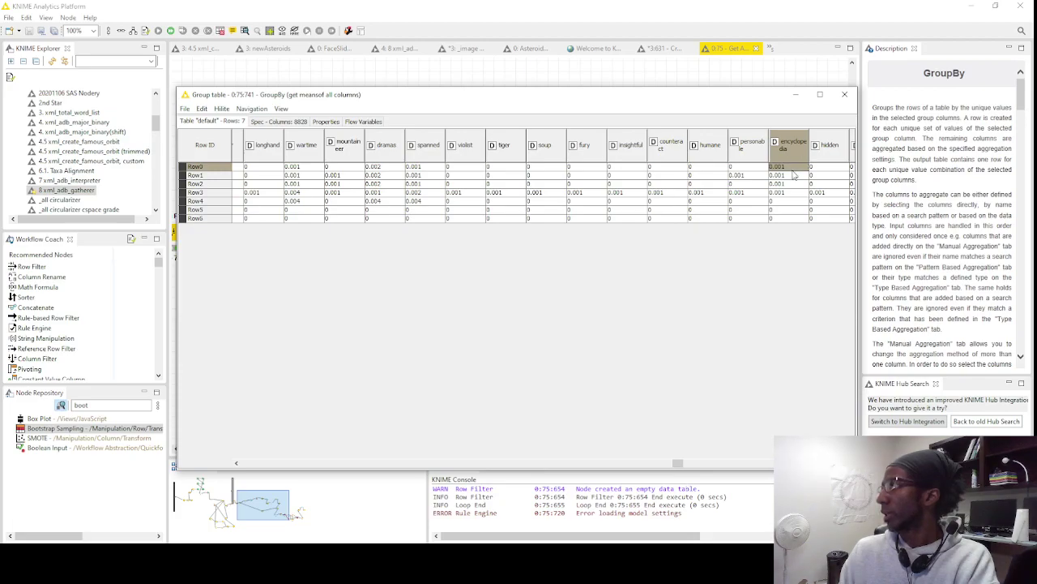
{"action": "left_click_drag", "start_coordinate": [795, 174], "coordinate": [784, 226]}
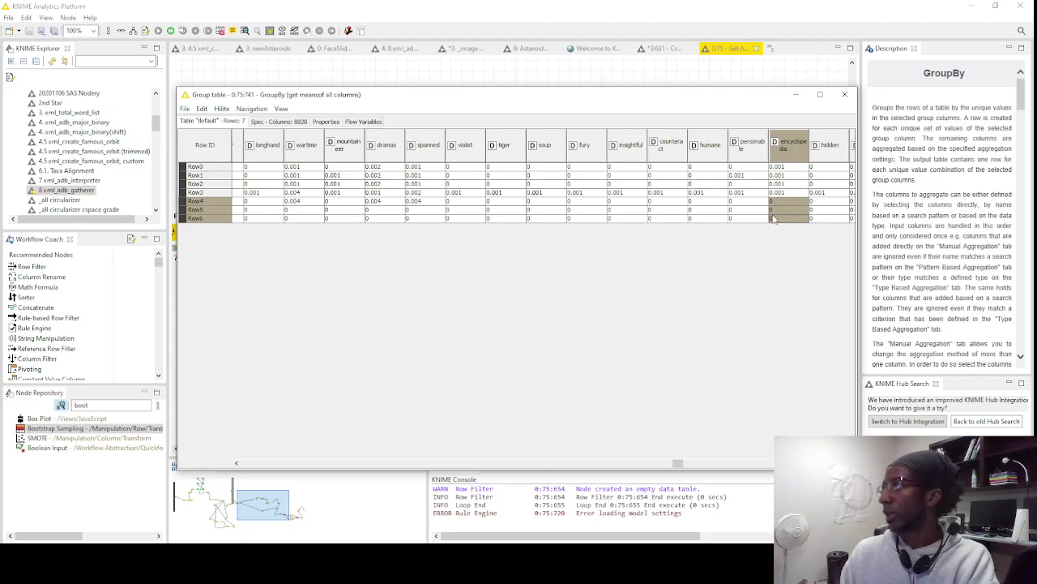
Close the Group table and review the p value in the Linear Correlation node's Correlation measure table
{"action": "left_click", "coordinate": [842, 96]}
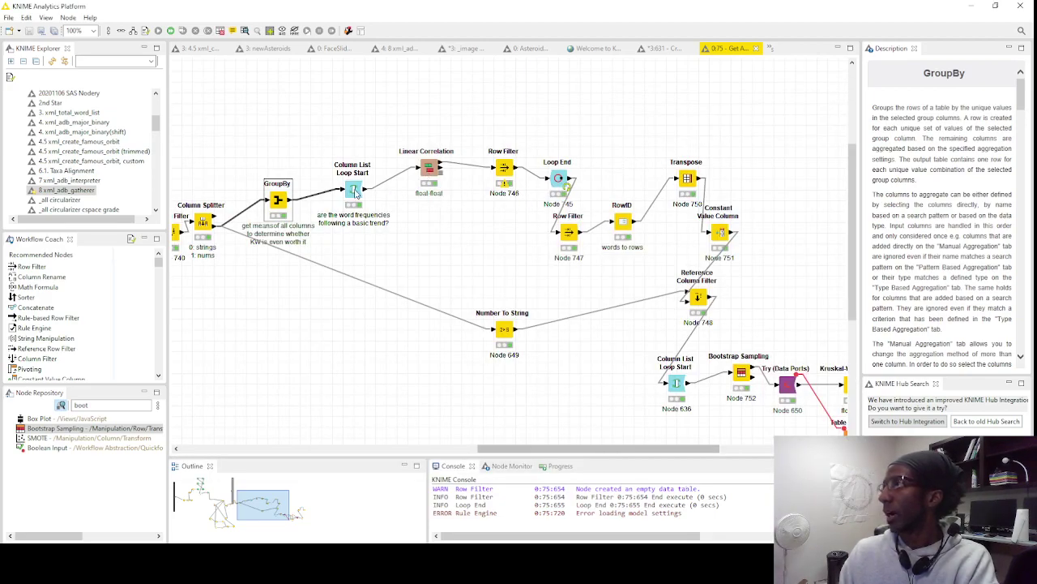
{"action": "left_click", "coordinate": [354, 189]}
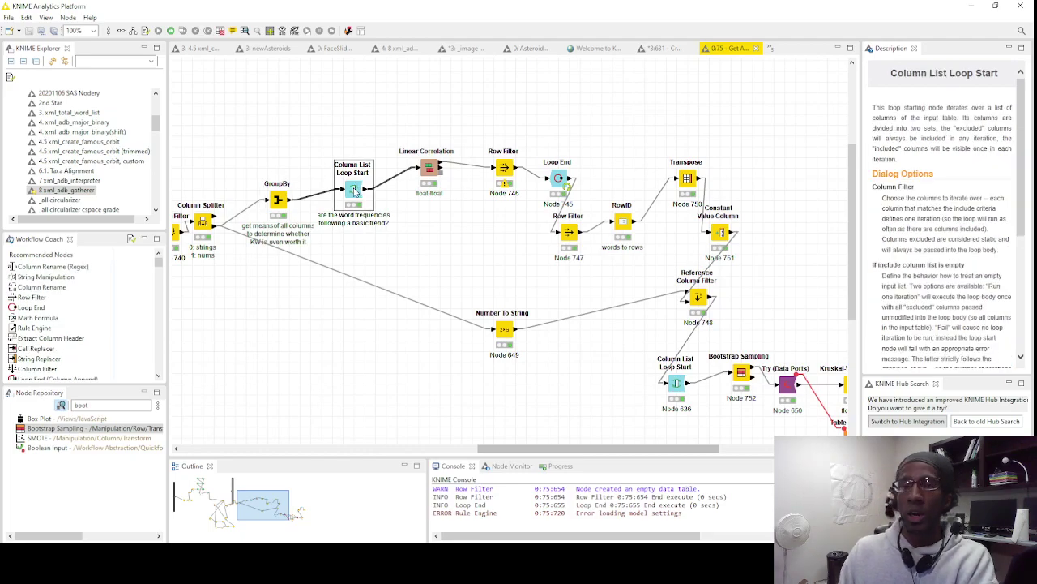
{"action": "right_click", "coordinate": [431, 169]}
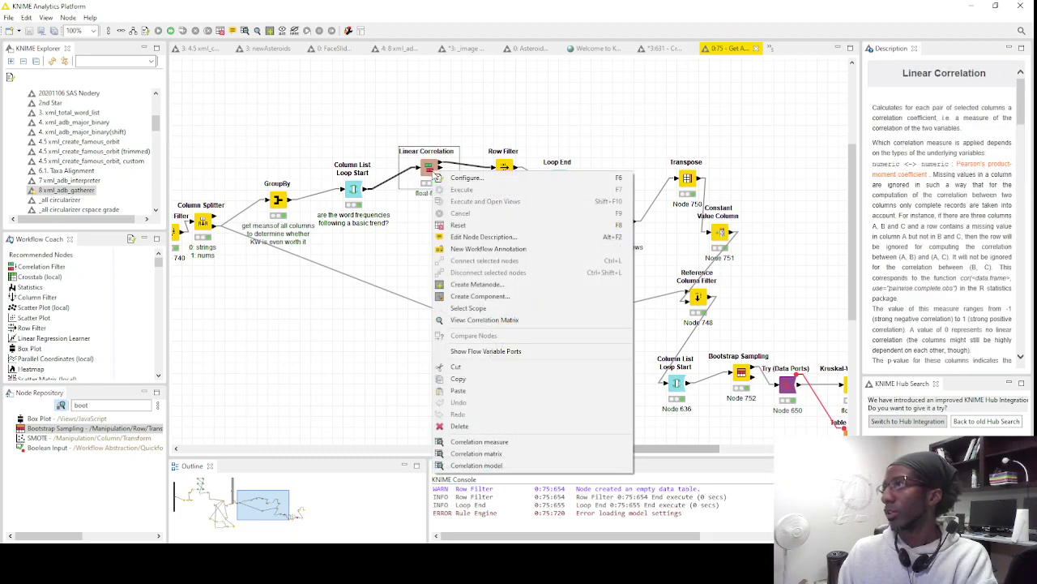
{"action": "left_click", "coordinate": [575, 442]}
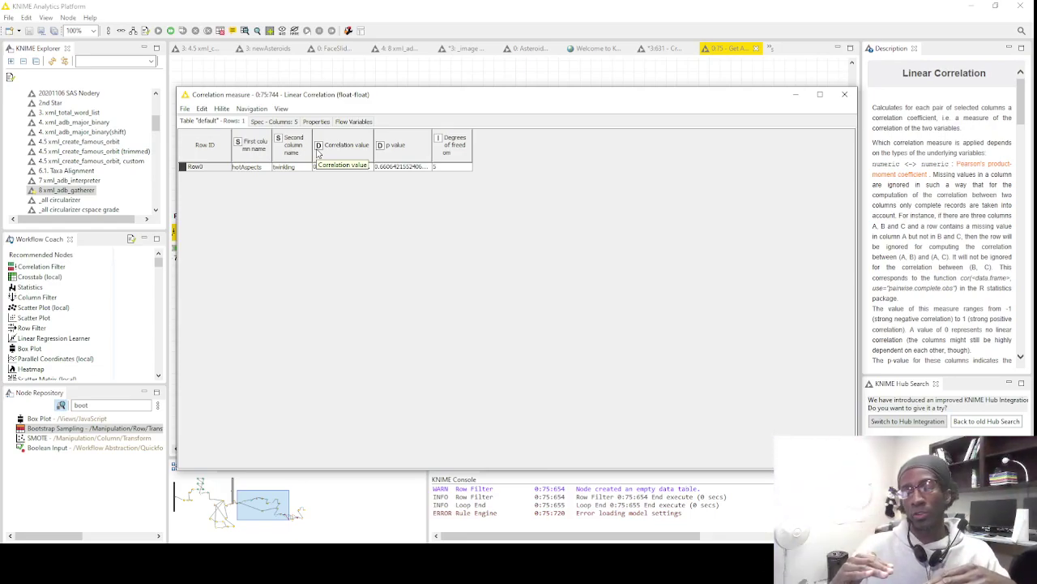
{"action": "left_click", "coordinate": [409, 167]}
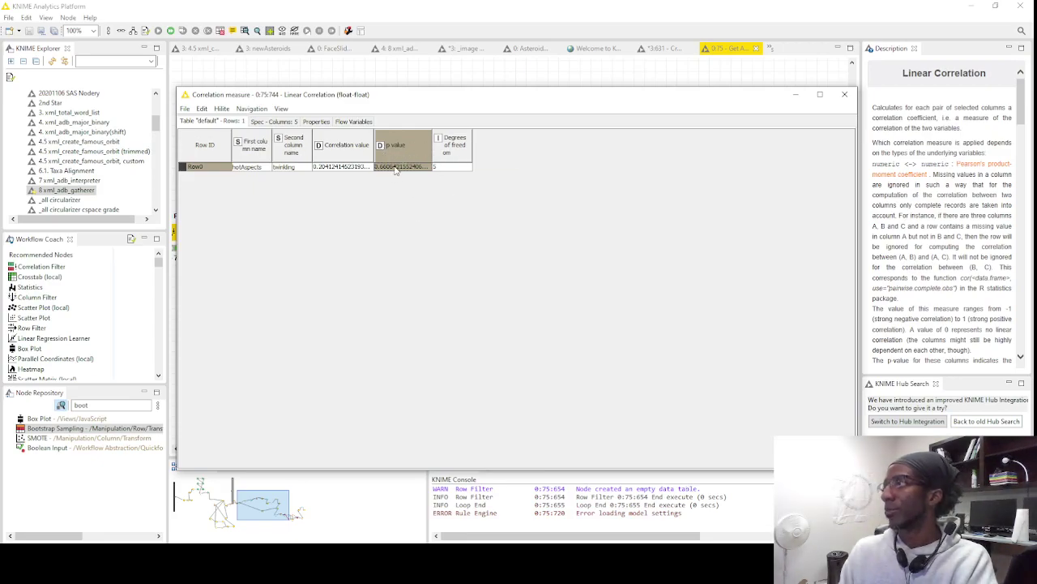
{"action": "left_click", "coordinate": [844, 95]}
Open the Collected results of the Loop End after Linear Correlation and examine the lowest p values across the words
{"action": "right_click", "coordinate": [559, 180]}
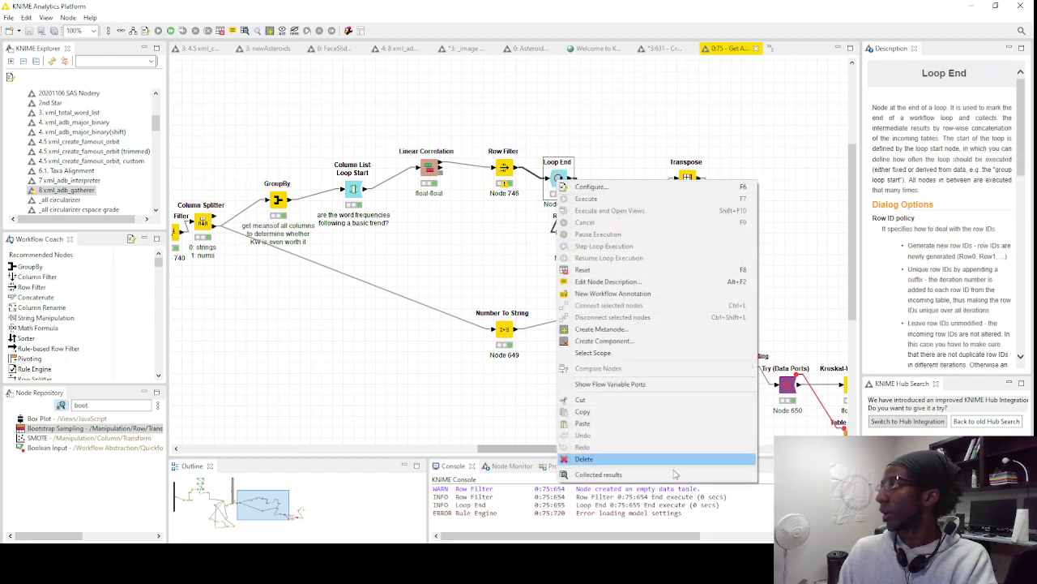
{"action": "left_click", "coordinate": [668, 475]}
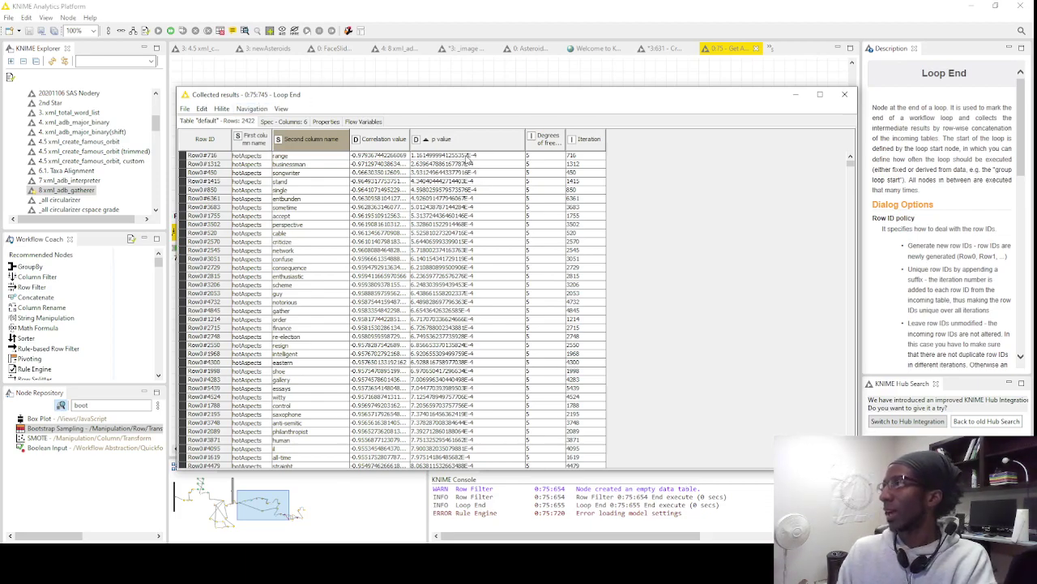
{"action": "left_click_drag", "start_coordinate": [469, 159], "coordinate": [442, 354]}
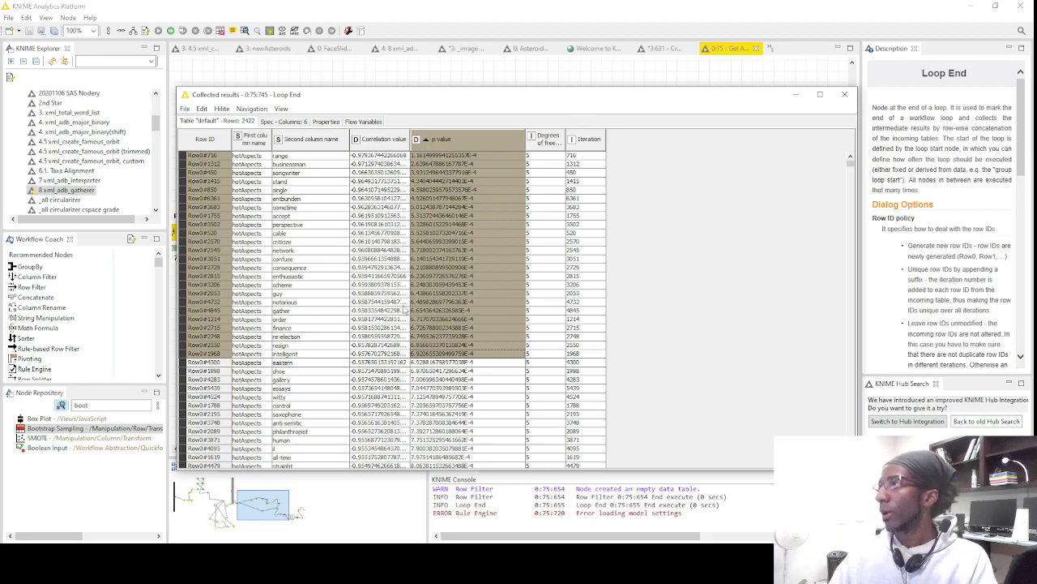
{"action": "scroll", "coordinate": [364, 268], "scroll_direction": "down", "scroll_amount": 8}
{"action": "scroll", "coordinate": [409, 268], "scroll_direction": "down", "scroll_amount": 5}
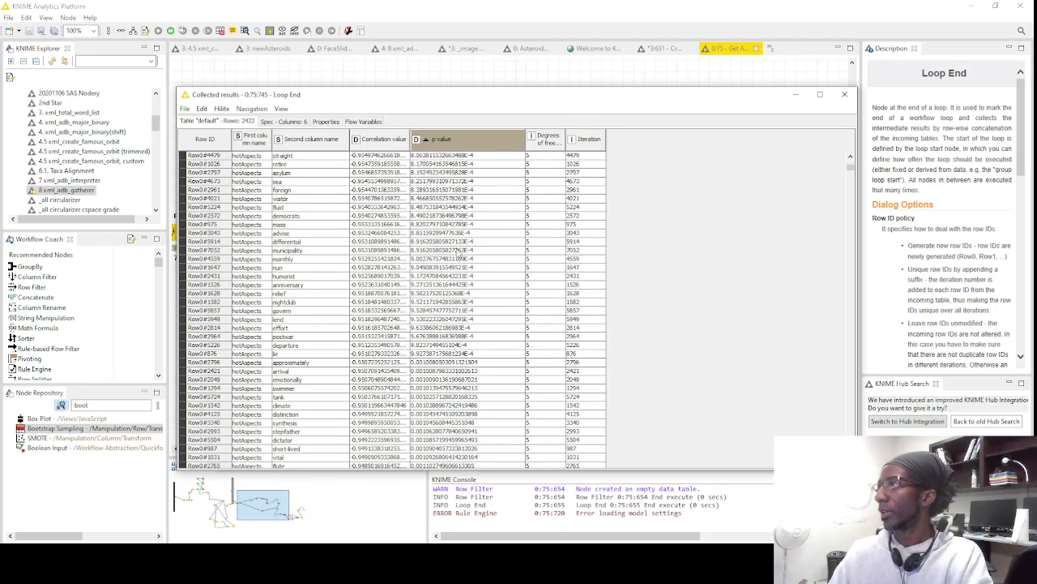
{"action": "left_click_drag", "start_coordinate": [468, 294], "coordinate": [473, 175]}
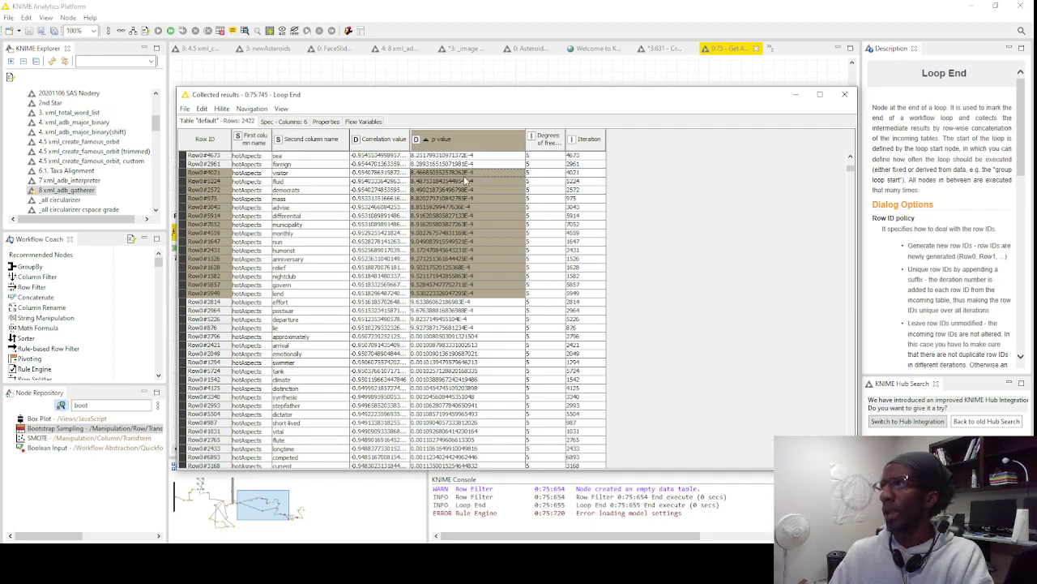
{"action": "left_click", "coordinate": [464, 175]}
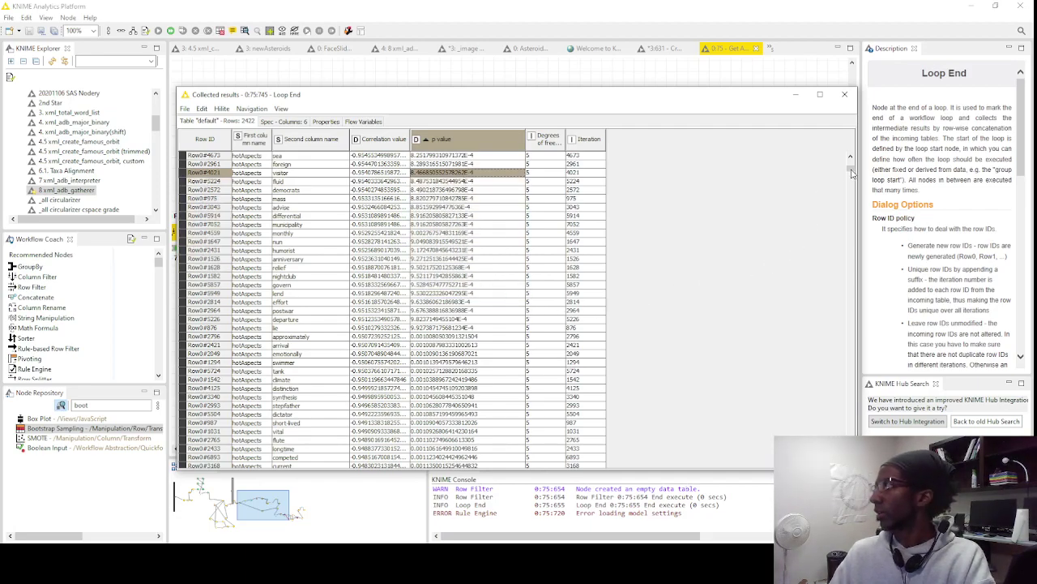
Check the highest p values at the end of the sorted Collected results table, including the word "reliable", and close it
{"action": "left_click_drag", "start_coordinate": [851, 172], "coordinate": [851, 268]}
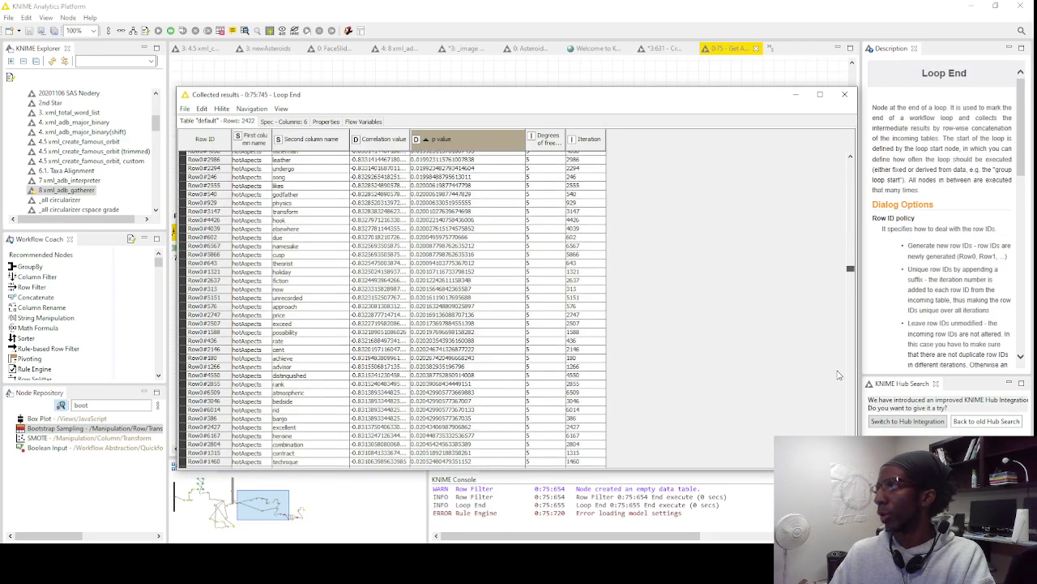
{"action": "left_click_drag", "start_coordinate": [839, 375], "coordinate": [851, 429]}
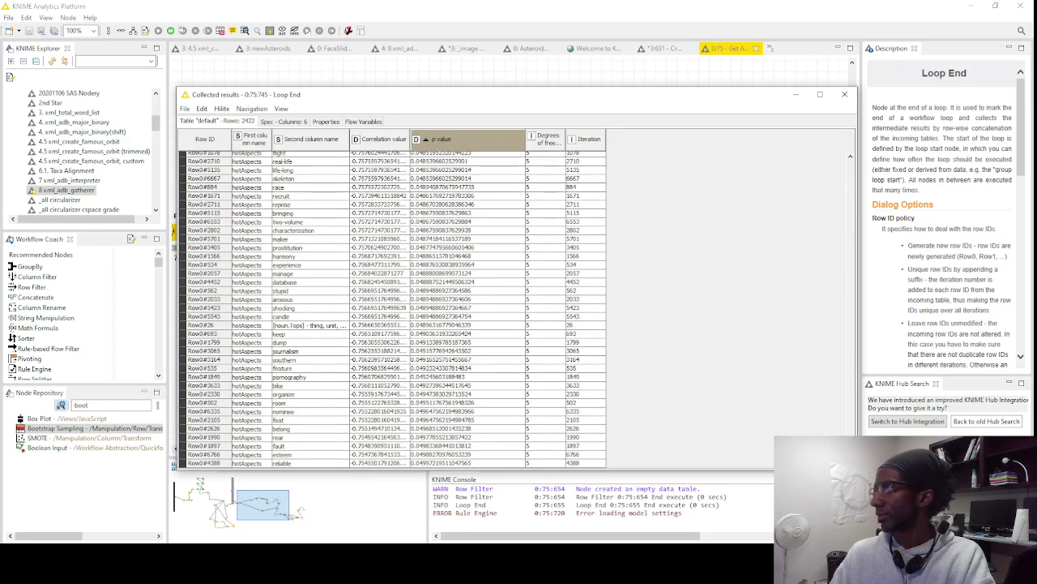
{"action": "left_click", "coordinate": [470, 463]}
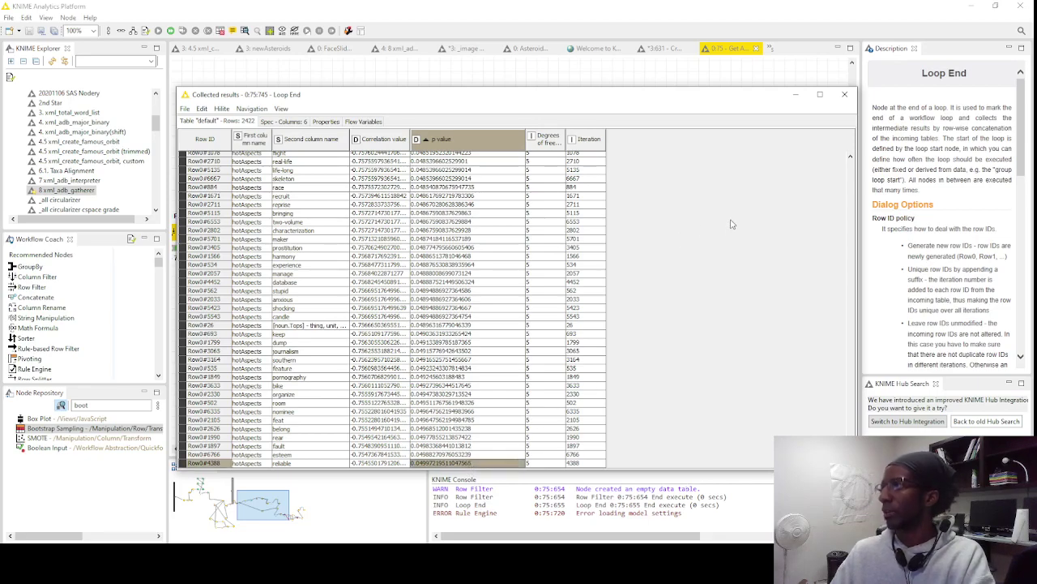
{"action": "scroll", "coordinate": [630, 329], "scroll_direction": "up", "scroll_amount": 10}
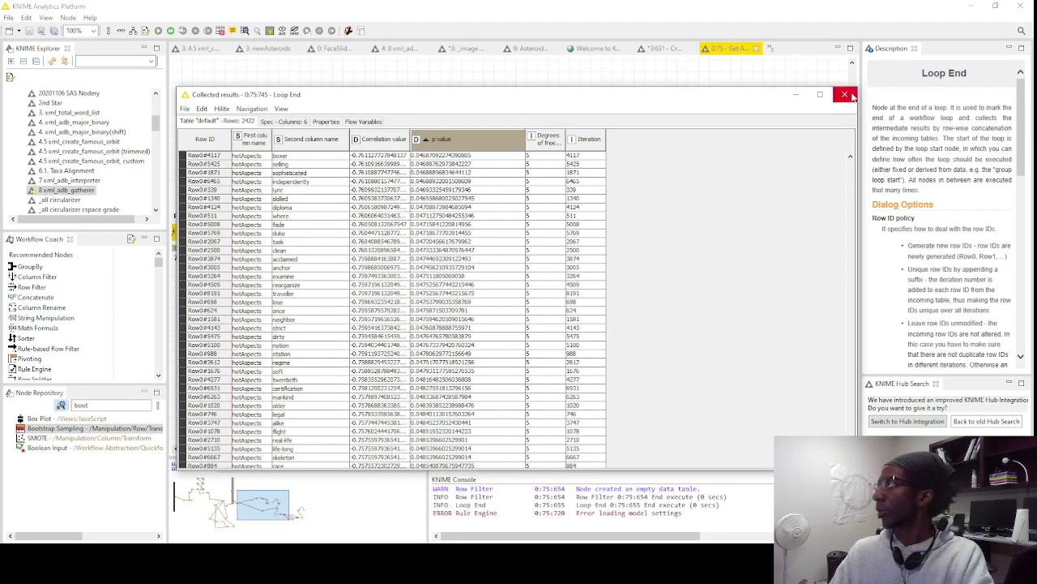
{"action": "left_click", "coordinate": [844, 94]}
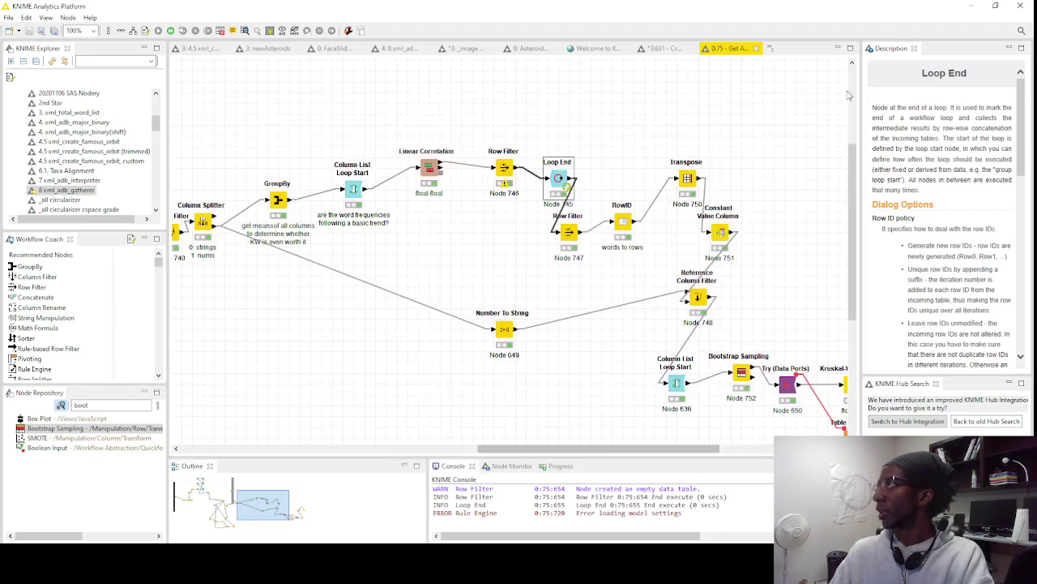
Review the column specs and data rows of the Reference Column Filter's Filtered table, and close it
{"action": "right_click", "coordinate": [695, 298]}
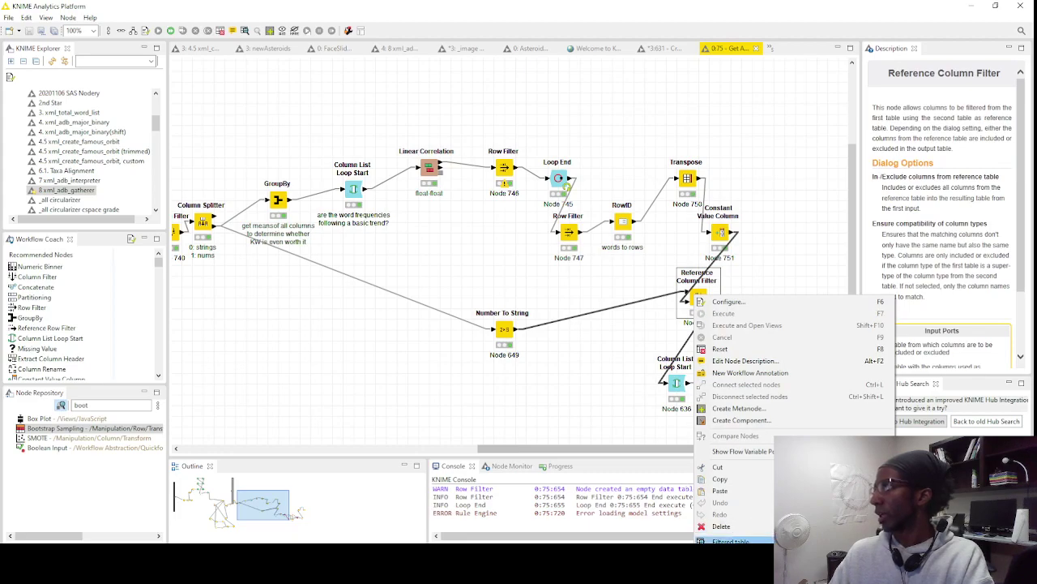
{"action": "left_click", "coordinate": [733, 541]}
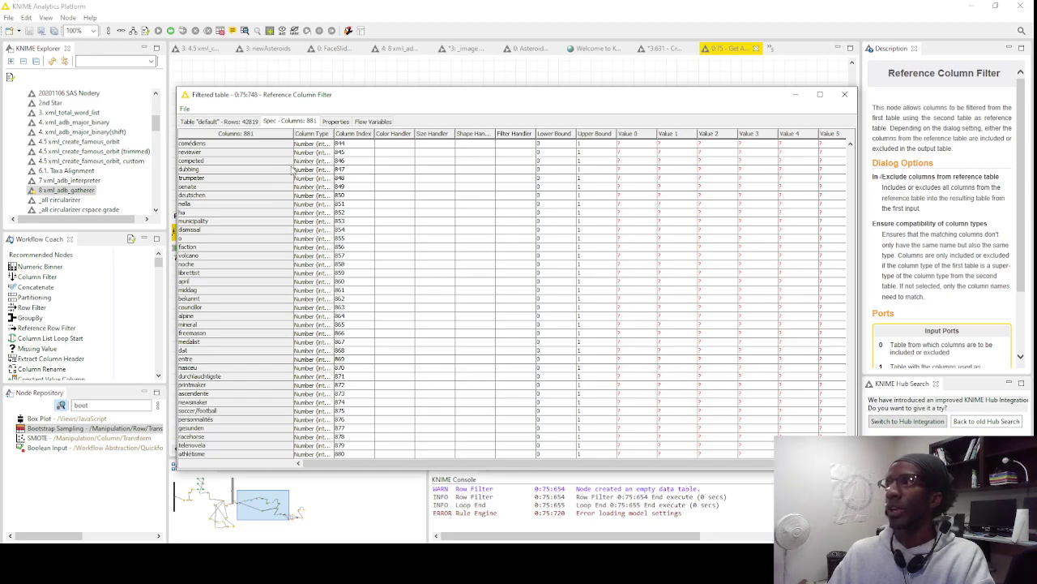
{"action": "left_click", "coordinate": [231, 121]}
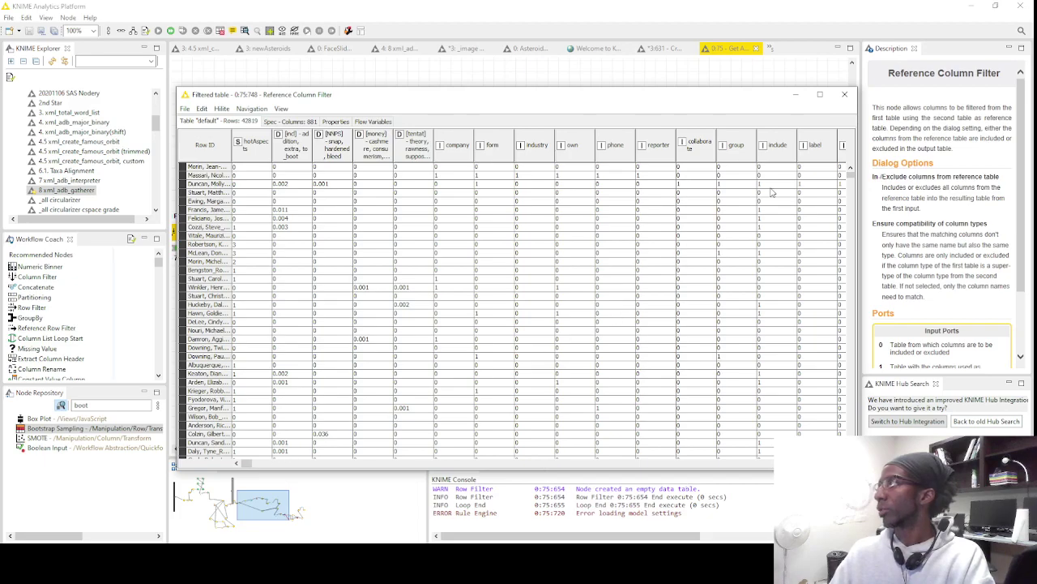
{"action": "left_click", "coordinate": [845, 94]}
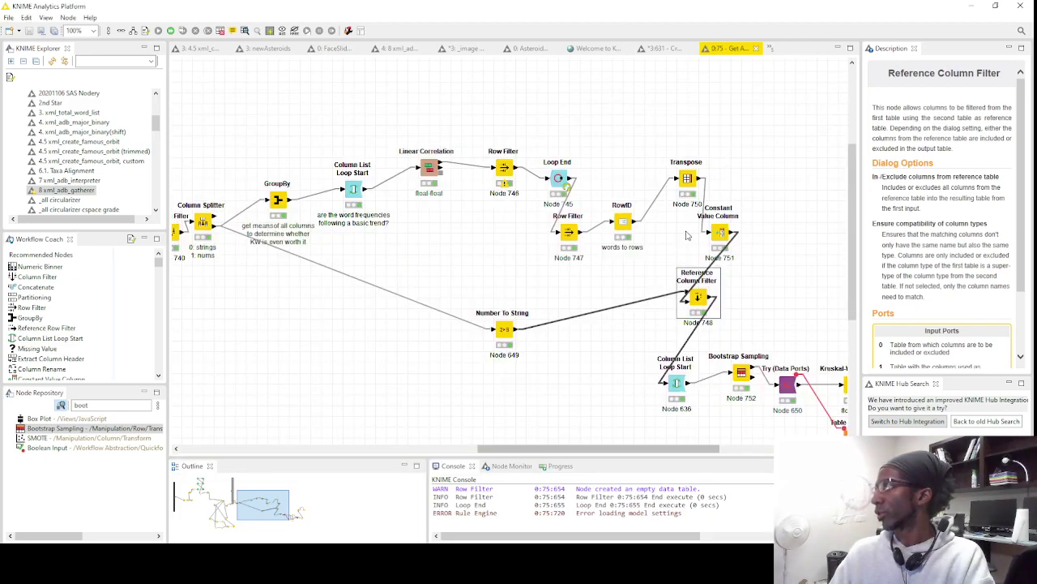
Reopen the Loop End's Collected results to recheck the list of correlated words, and close the table
{"action": "left_click", "coordinate": [561, 180]}
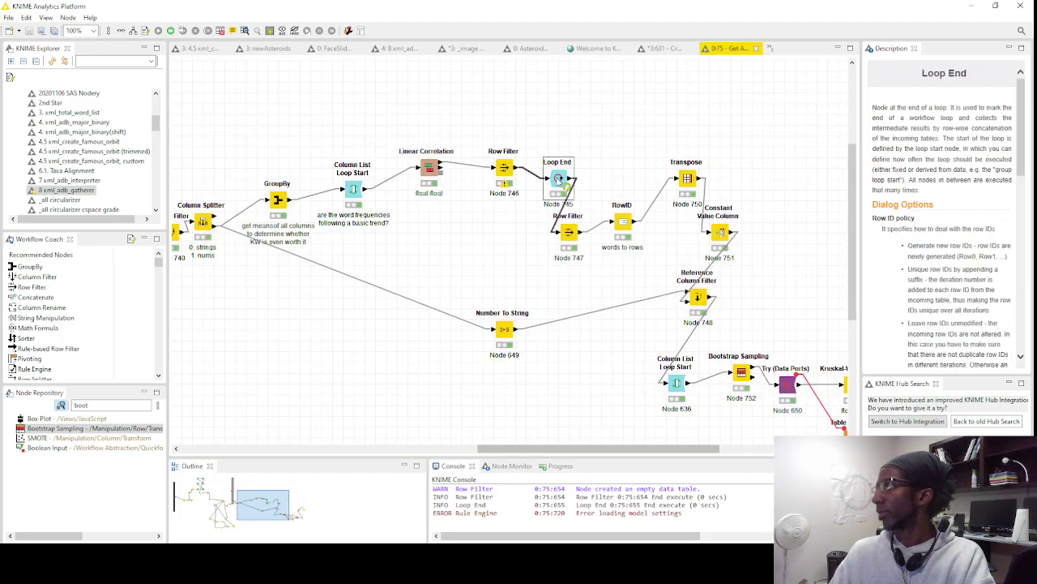
{"action": "right_click", "coordinate": [559, 179]}
{"action": "left_click", "coordinate": [638, 473]}
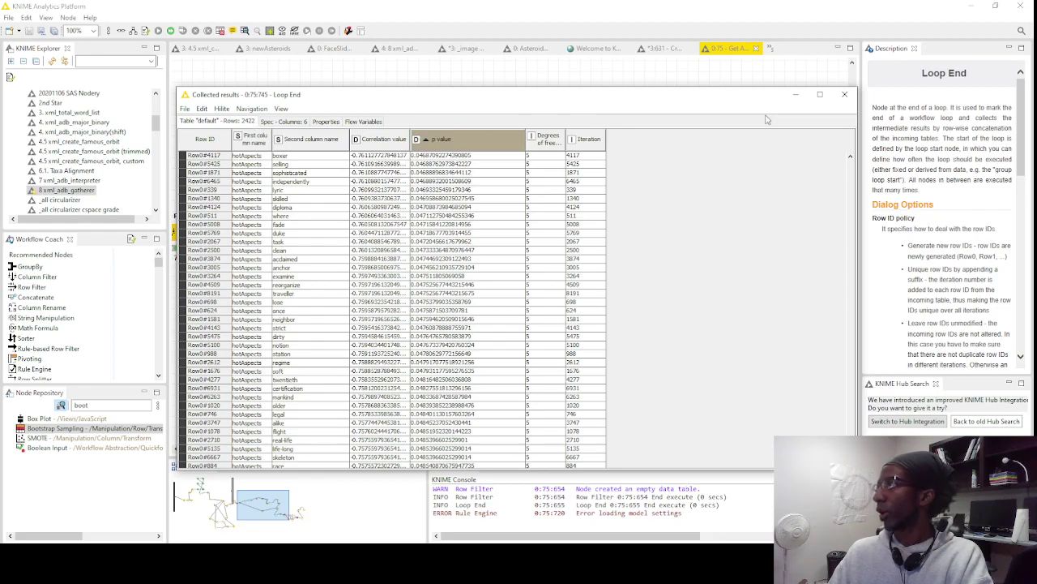
{"action": "left_click", "coordinate": [845, 94]}
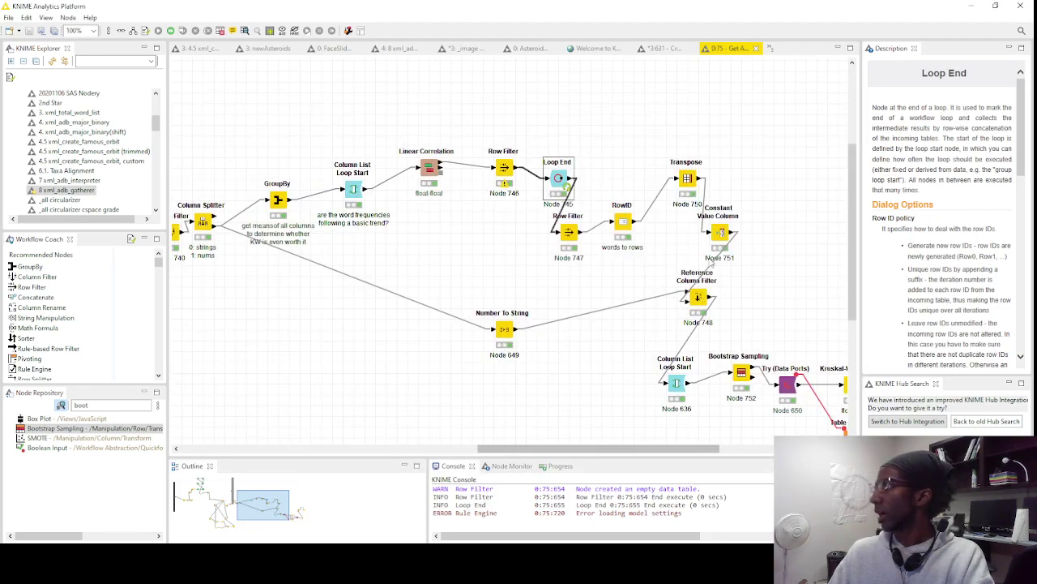
Inspect the words turned into column headers in the Transpose node's Transposed Table, and close it
{"action": "left_click", "coordinate": [688, 179]}
{"action": "right_click", "coordinate": [690, 178]}
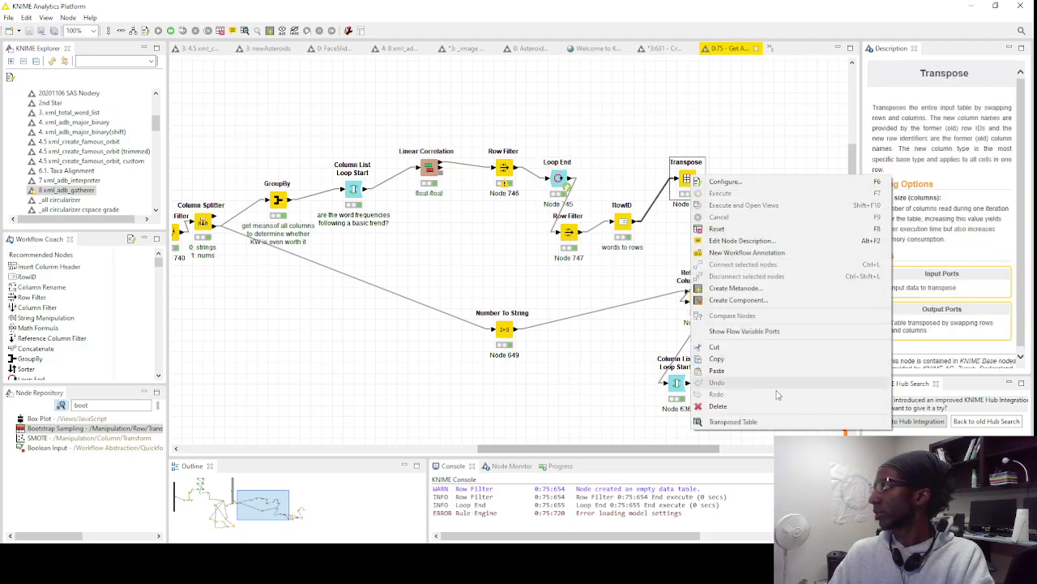
{"action": "left_click", "coordinate": [733, 421]}
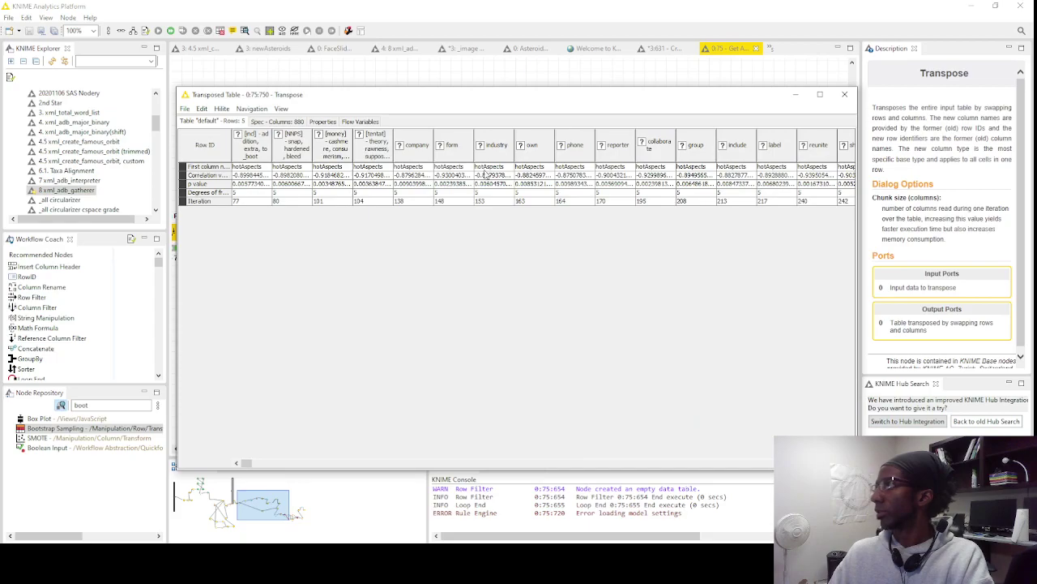
{"action": "left_click", "coordinate": [845, 94]}
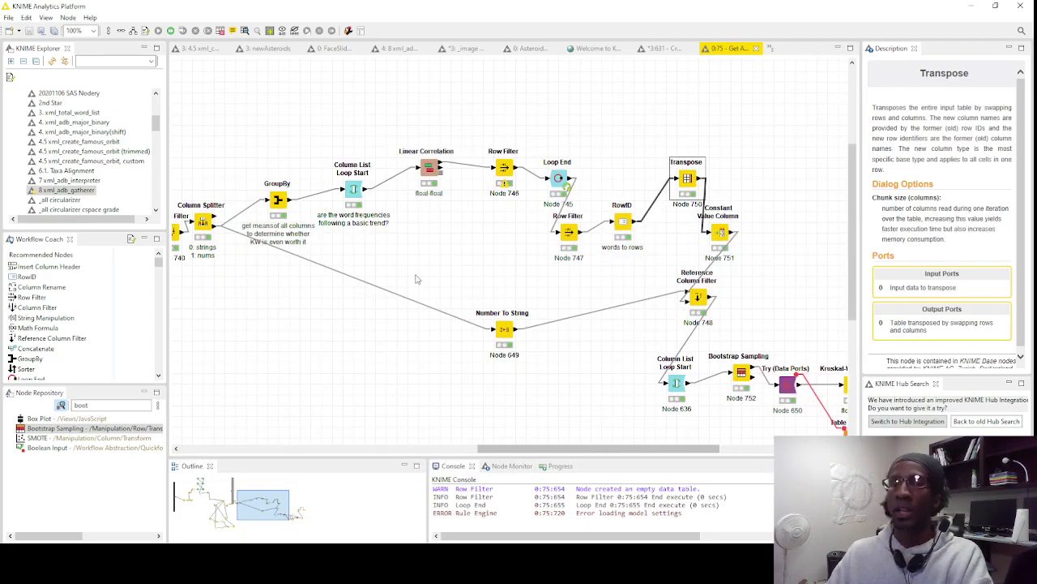
Reopen the Reference Column Filter's Filtered table, compare hotAspects values of individual rows, and close the table
{"action": "right_click", "coordinate": [699, 302]}
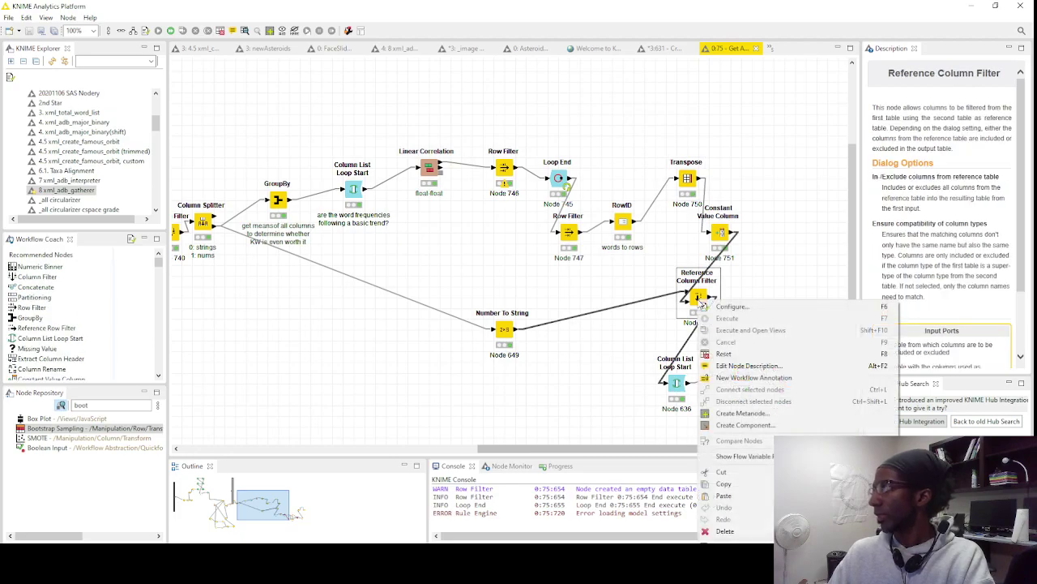
{"action": "left_click", "coordinate": [721, 540]}
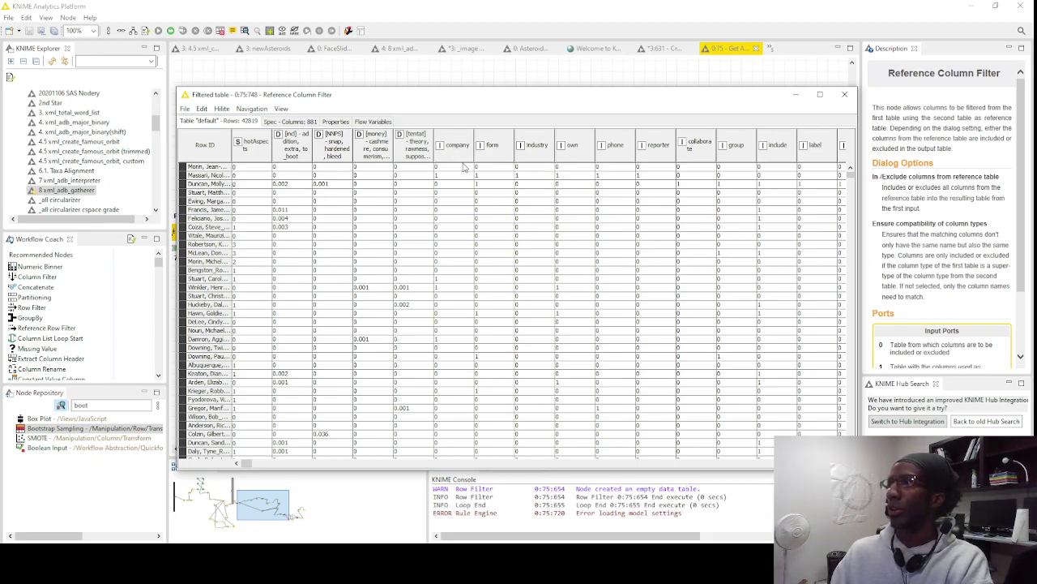
{"action": "left_click", "coordinate": [238, 168]}
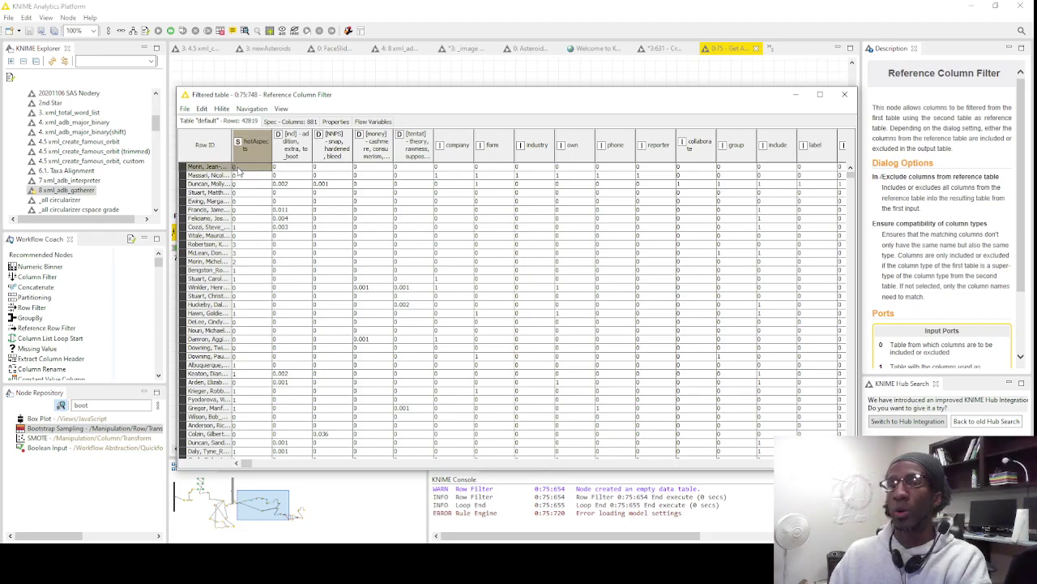
{"action": "left_click", "coordinate": [255, 270]}
{"action": "left_click", "coordinate": [257, 253]}
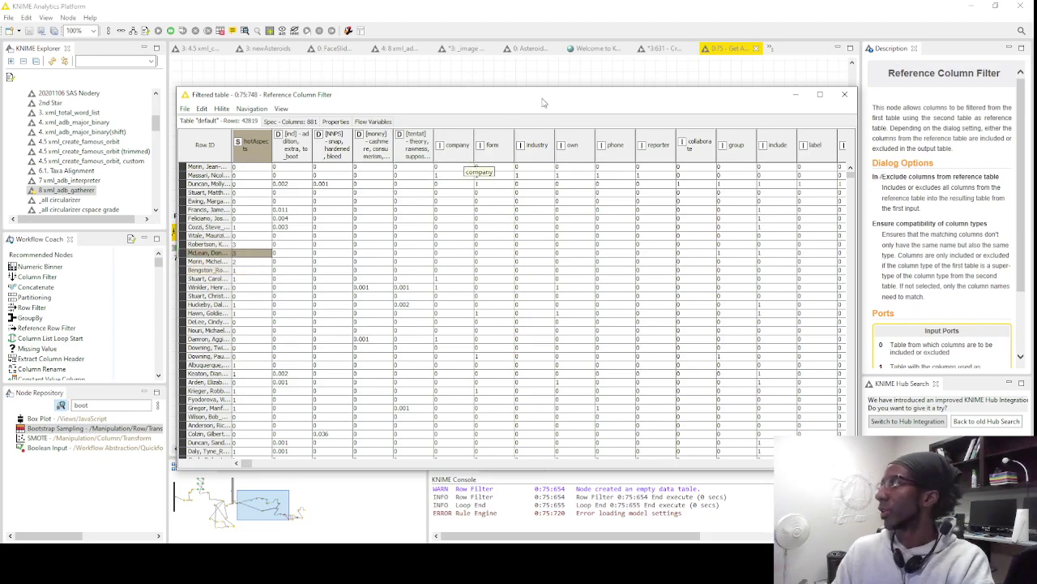
{"action": "left_click", "coordinate": [845, 94]}
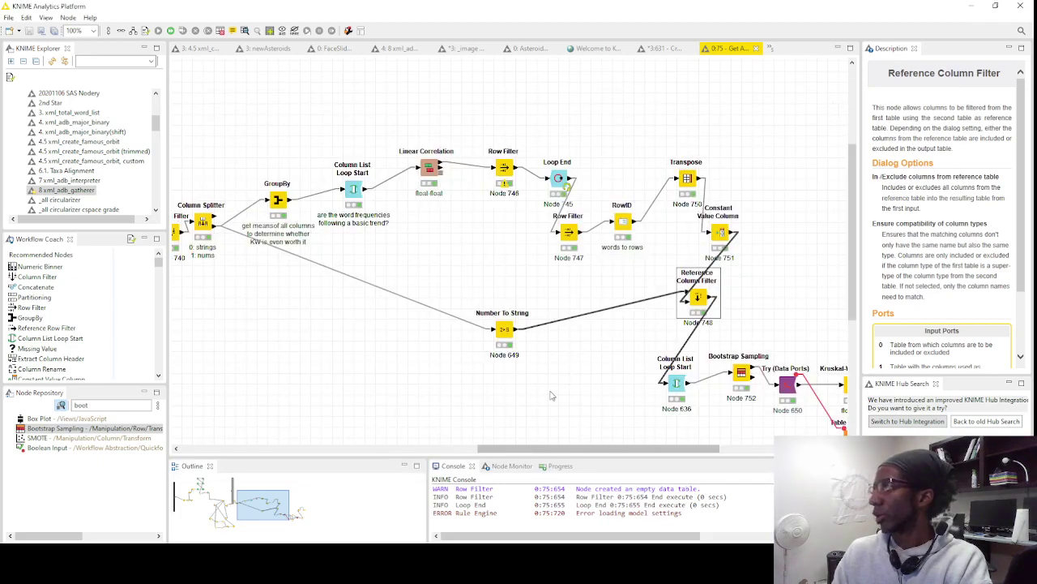
Review which columns are excluded and included in the Column List Loop Start configuration, and close the dialog
{"action": "left_click_drag", "start_coordinate": [542, 451], "coordinate": [661, 451]}
{"action": "scroll", "coordinate": [537, 243], "scroll_direction": "down", "scroll_amount": 3}
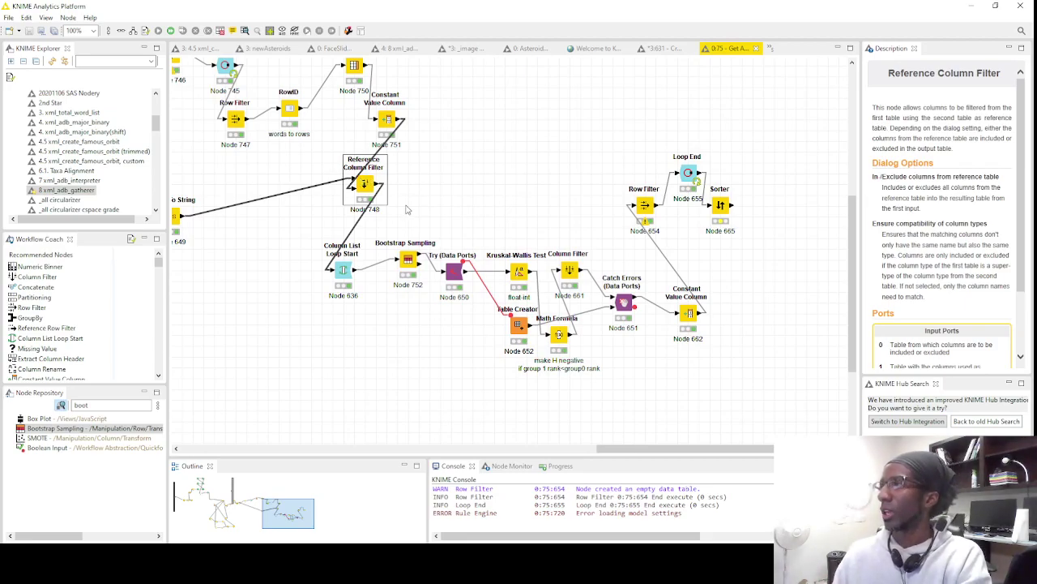
{"action": "right_click", "coordinate": [367, 187]}
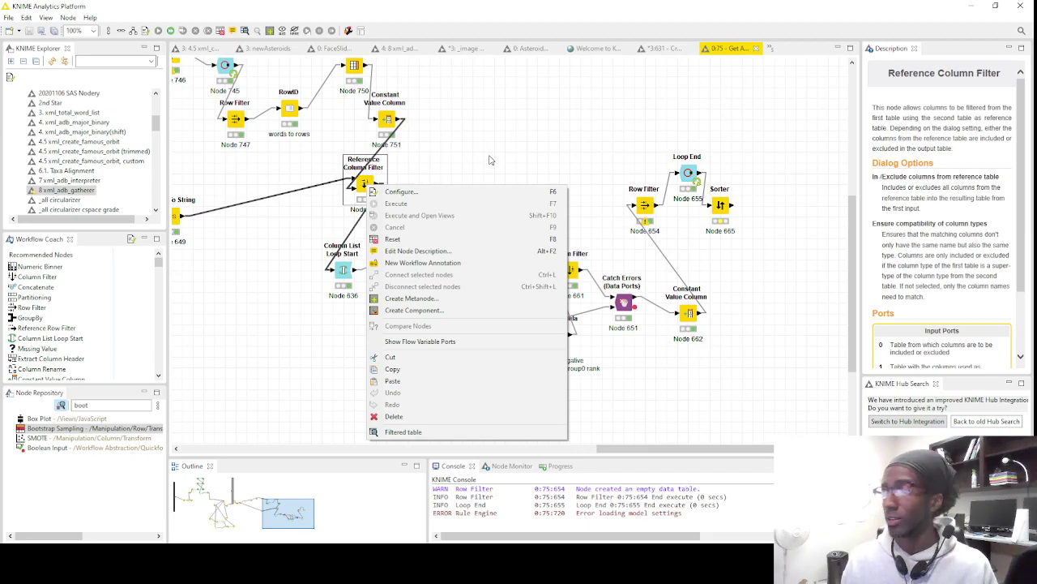
{"action": "left_click", "coordinate": [547, 130]}
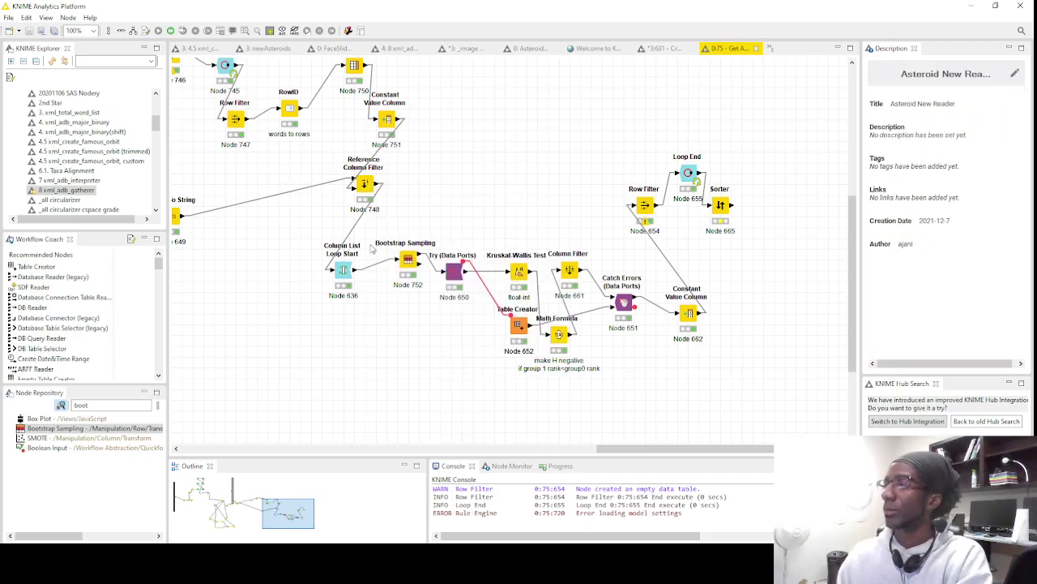
{"action": "right_click", "coordinate": [343, 272]}
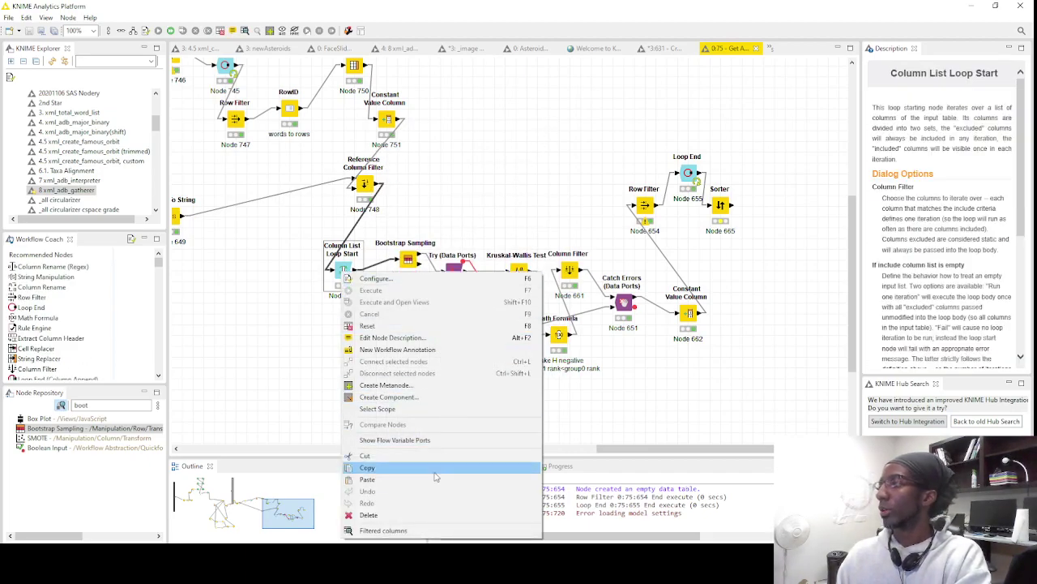
{"action": "left_click", "coordinate": [409, 279]}
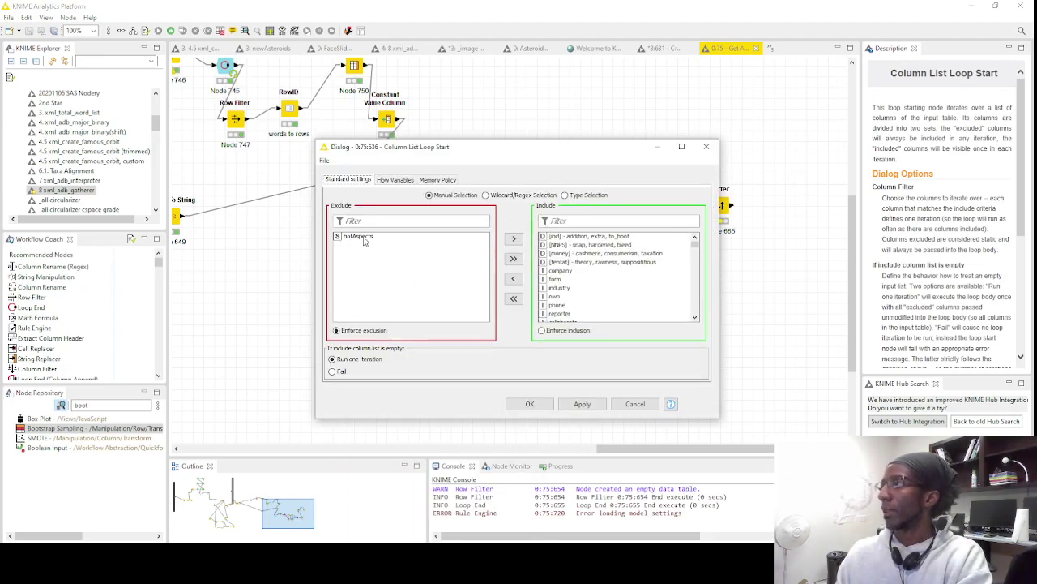
{"action": "left_click", "coordinate": [364, 237]}
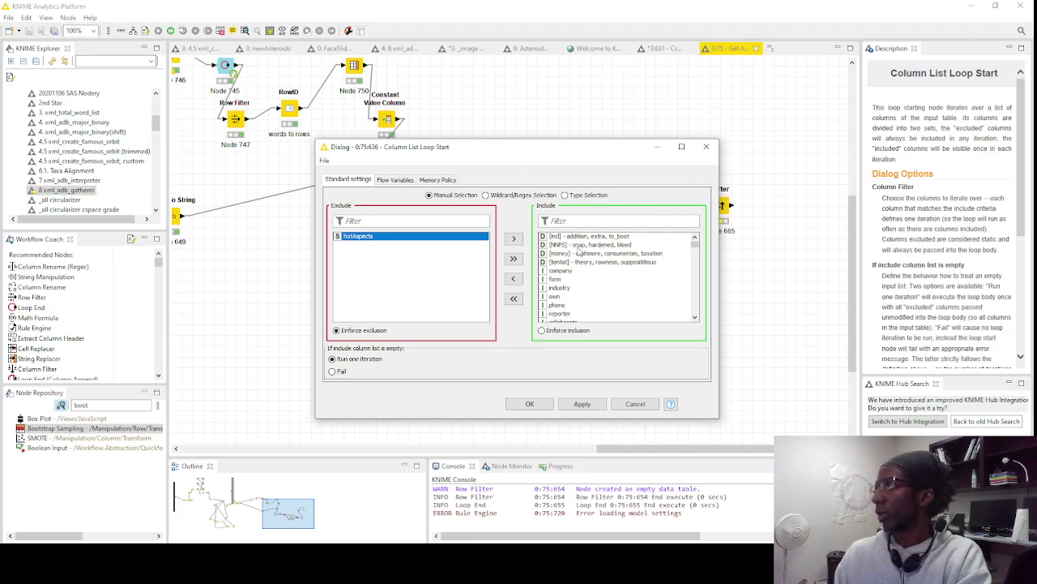
{"action": "left_click", "coordinate": [707, 151]}
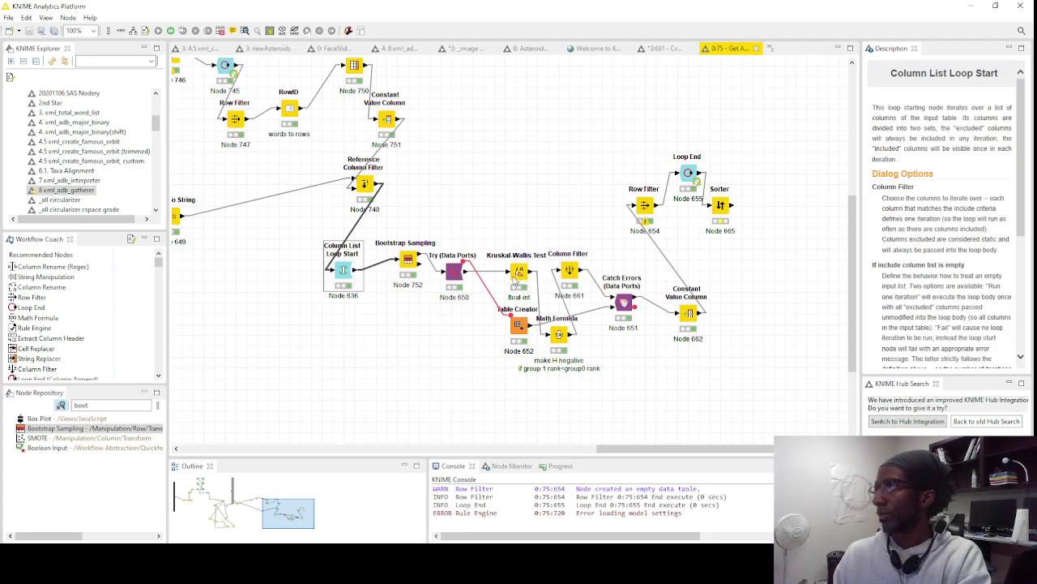
Review the absolute sample size setting in the Bootstrap Sampling node's configuration, and cancel the dialog
{"action": "left_click", "coordinate": [410, 261]}
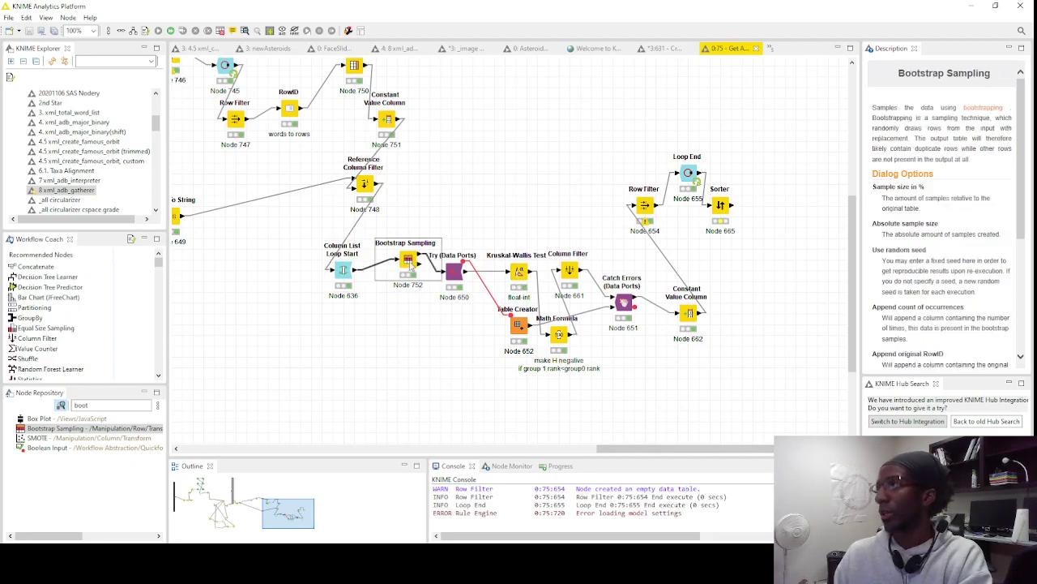
{"action": "right_click", "coordinate": [342, 269]}
{"action": "left_click", "coordinate": [488, 172]}
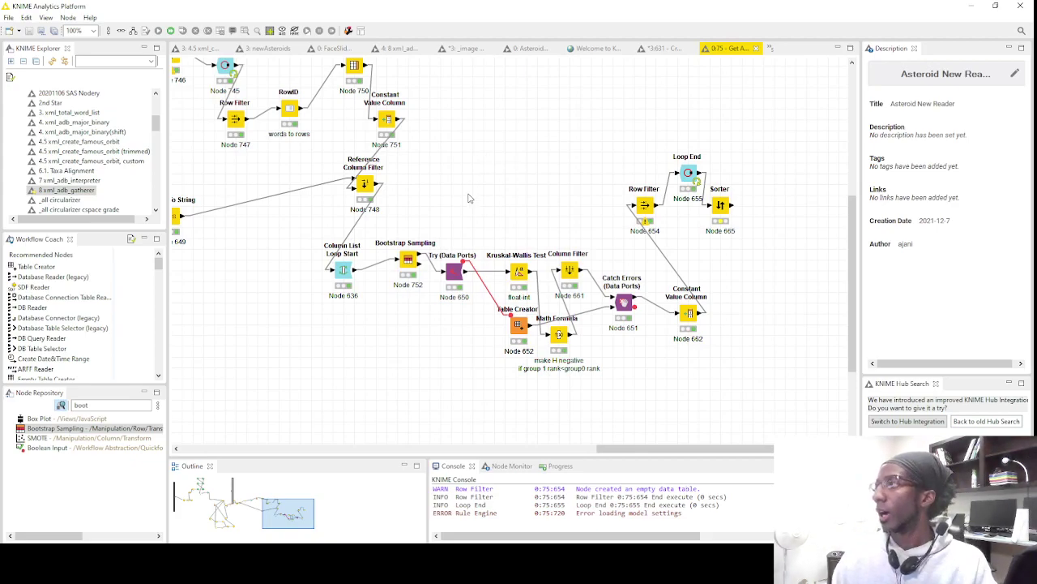
{"action": "right_click", "coordinate": [411, 262]}
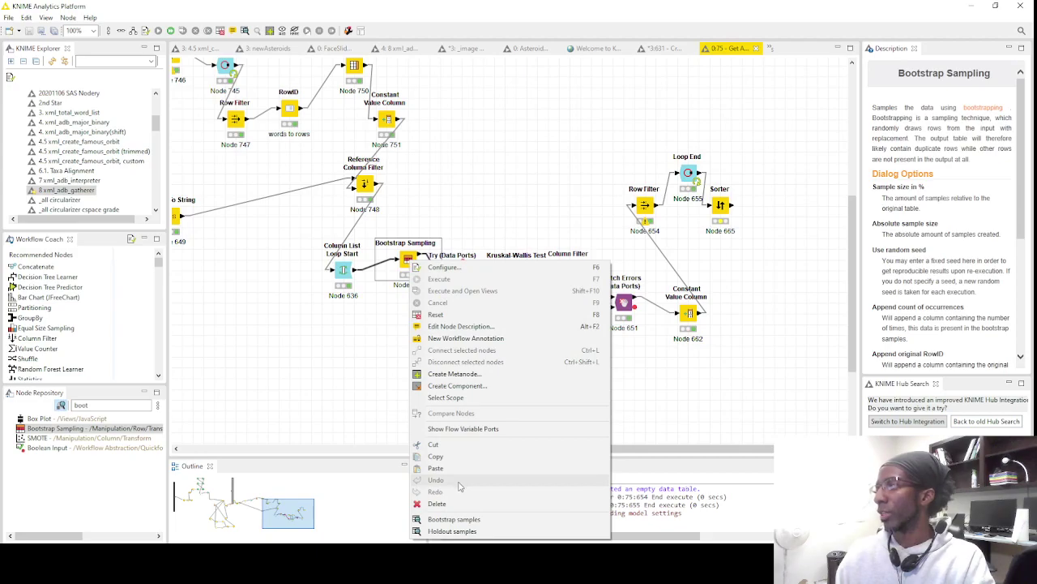
{"action": "left_click", "coordinate": [507, 269]}
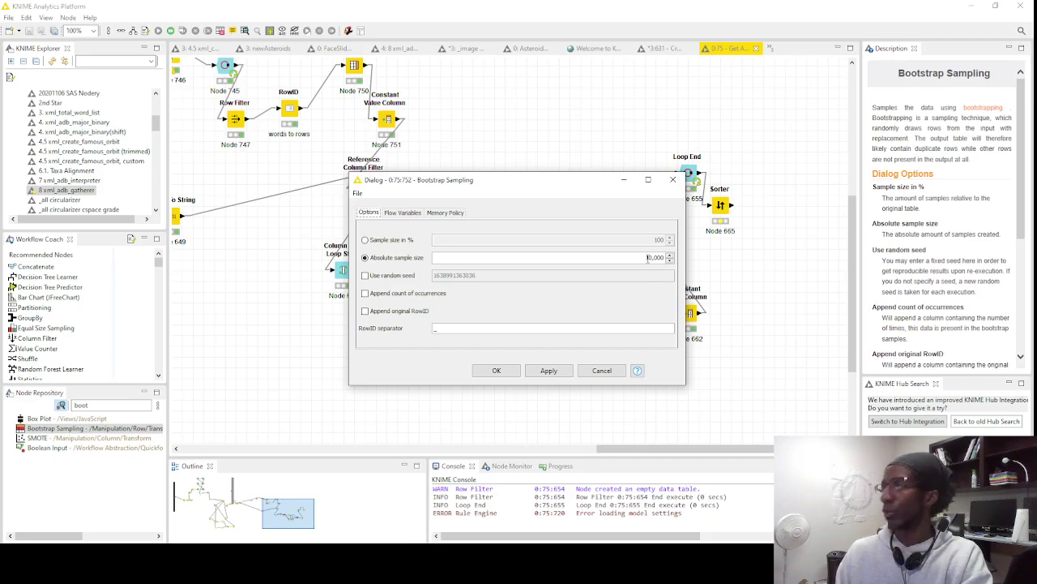
{"action": "left_click", "coordinate": [602, 371]}
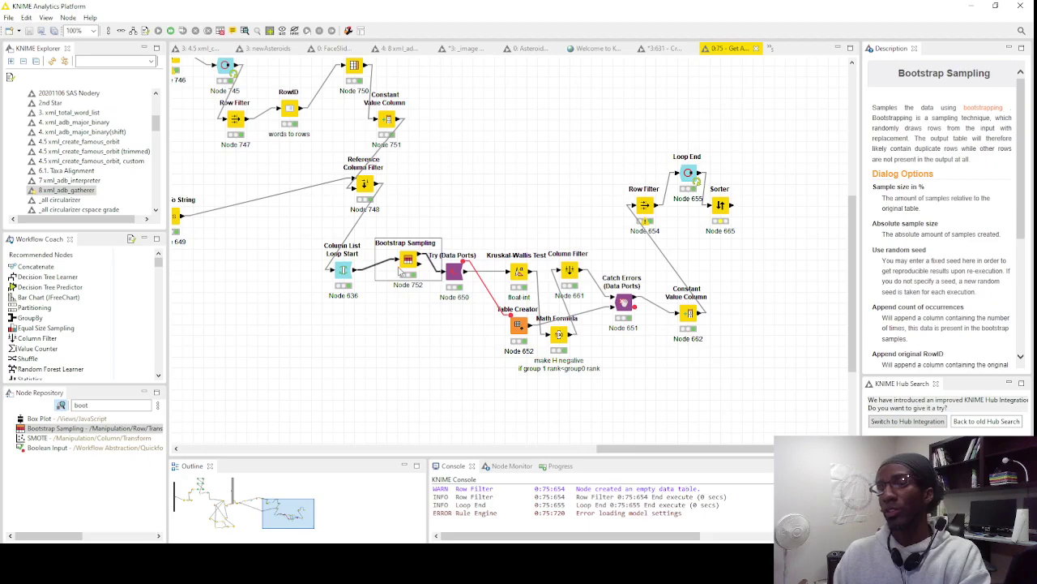
Check the test and grouping columns in the Kruskal-Wallis Test node's configuration, and cancel the dialog
{"action": "left_click", "coordinate": [519, 272]}
{"action": "double_click", "coordinate": [519, 272]}
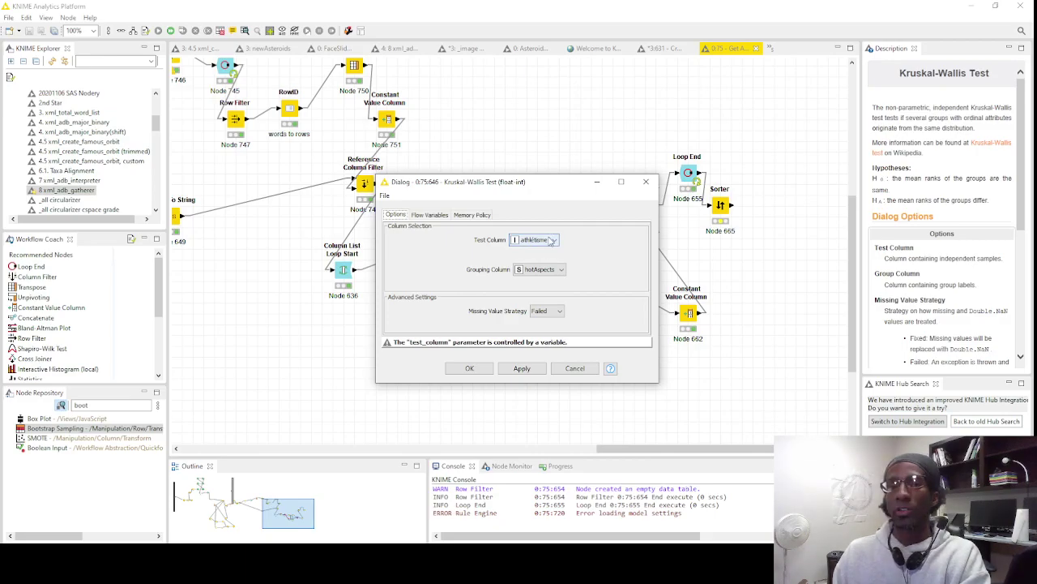
{"action": "left_click", "coordinate": [578, 368]}
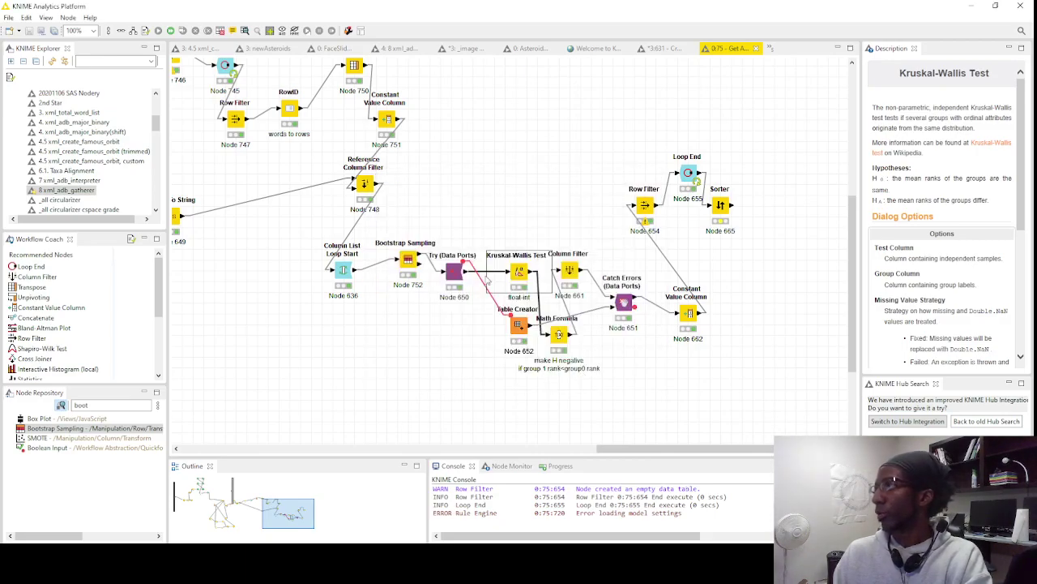
Inspect the hotAspects and word count values in the Try (Data Ports) node's Output table, and close it
{"action": "left_click", "coordinate": [453, 272]}
{"action": "right_click", "coordinate": [456, 269]}
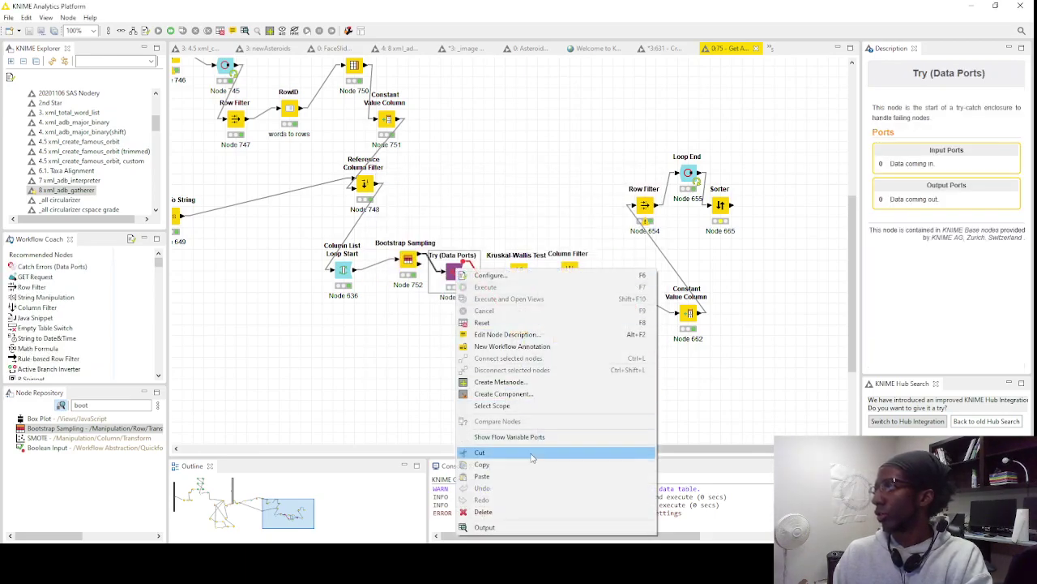
{"action": "left_click", "coordinate": [522, 526]}
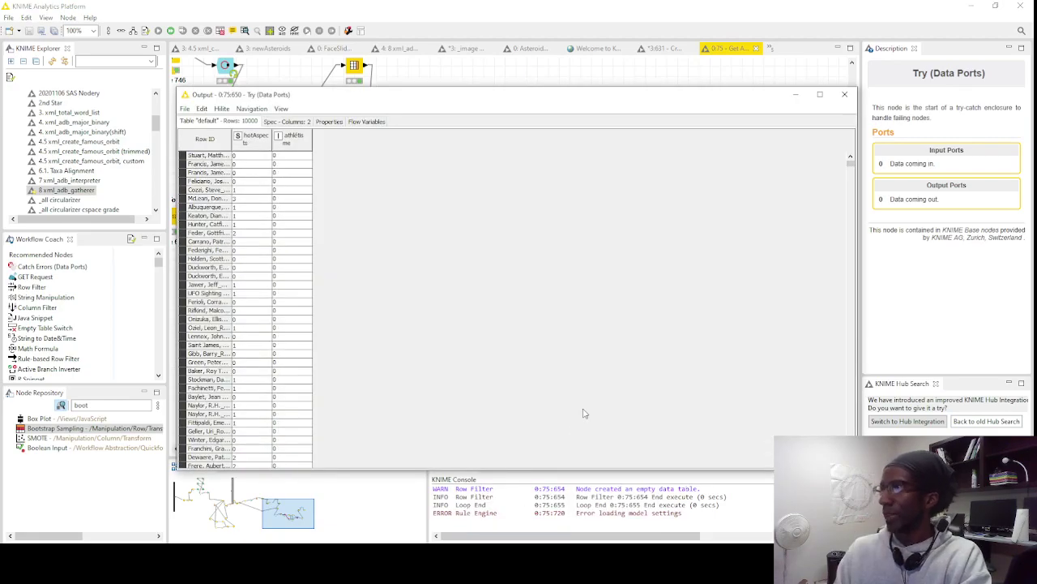
{"action": "left_click", "coordinate": [259, 199]}
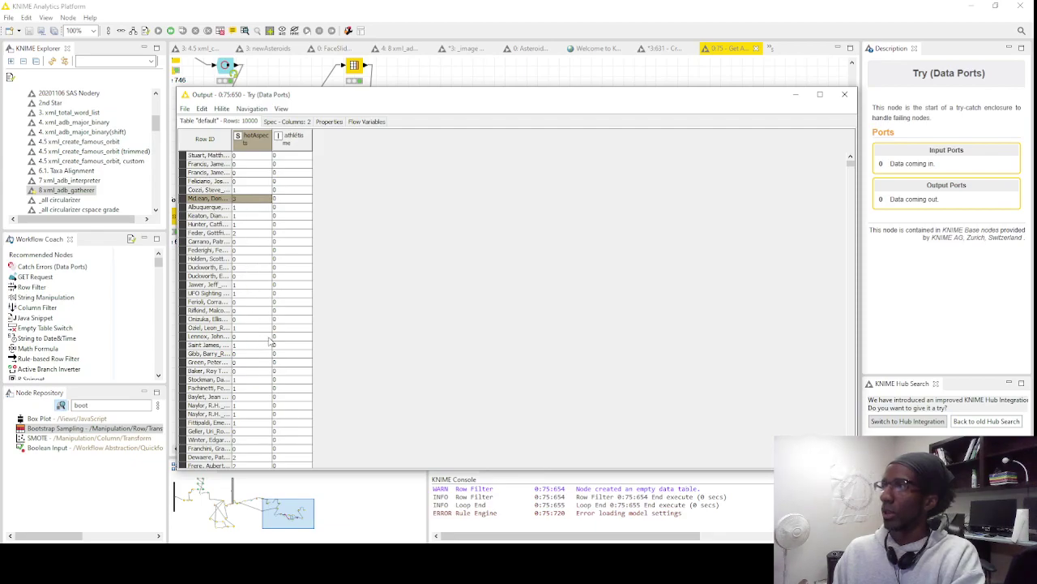
{"action": "left_click", "coordinate": [288, 199]}
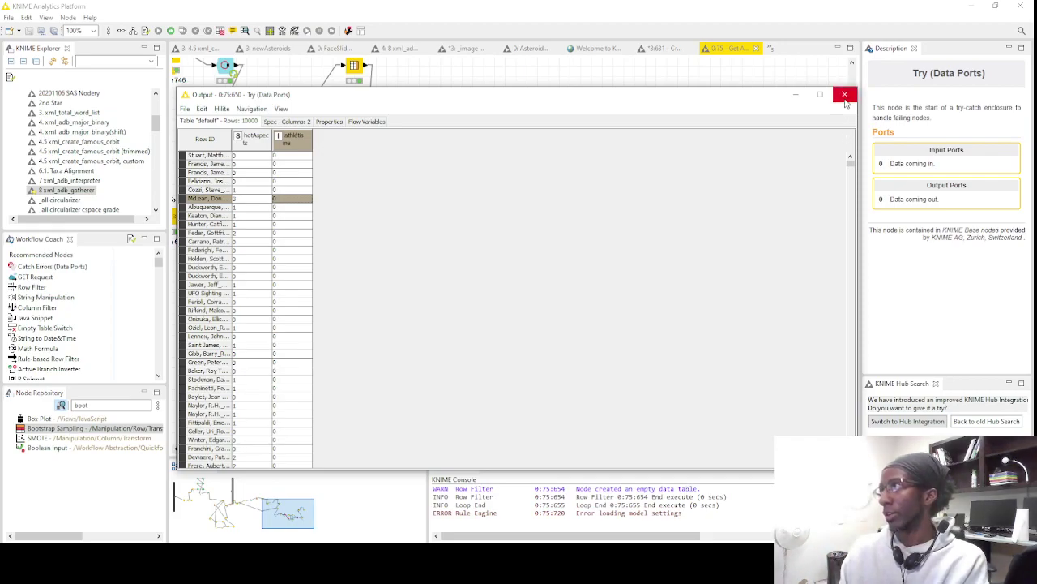
{"action": "left_click", "coordinate": [844, 98]}
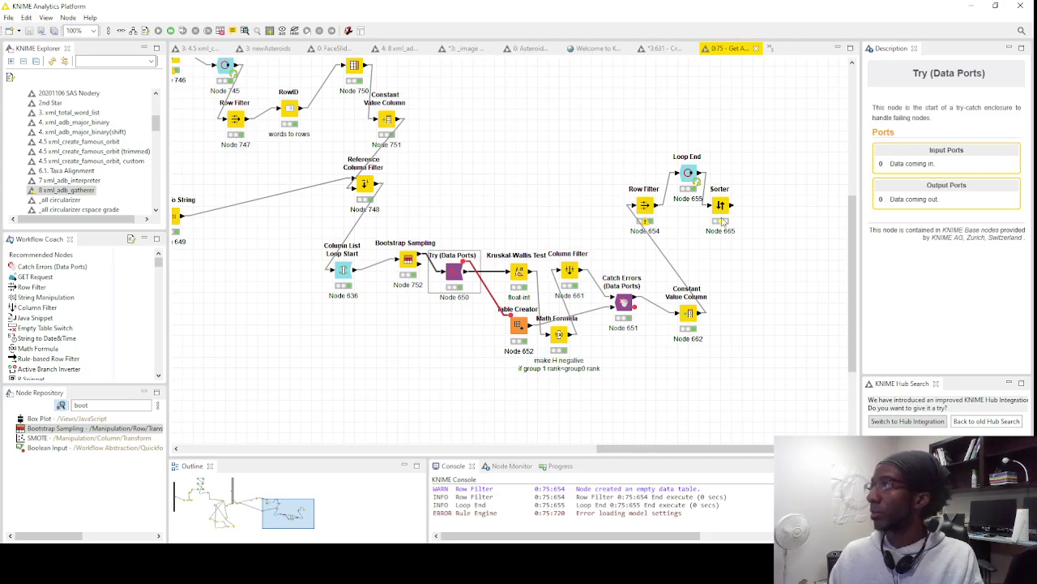
Switch to the new_interps_PLUS2.xlsx workbook in Excel and check the p-value and interp entries for asteroid Paulina
{"action": "left_click", "coordinate": [691, 175]}
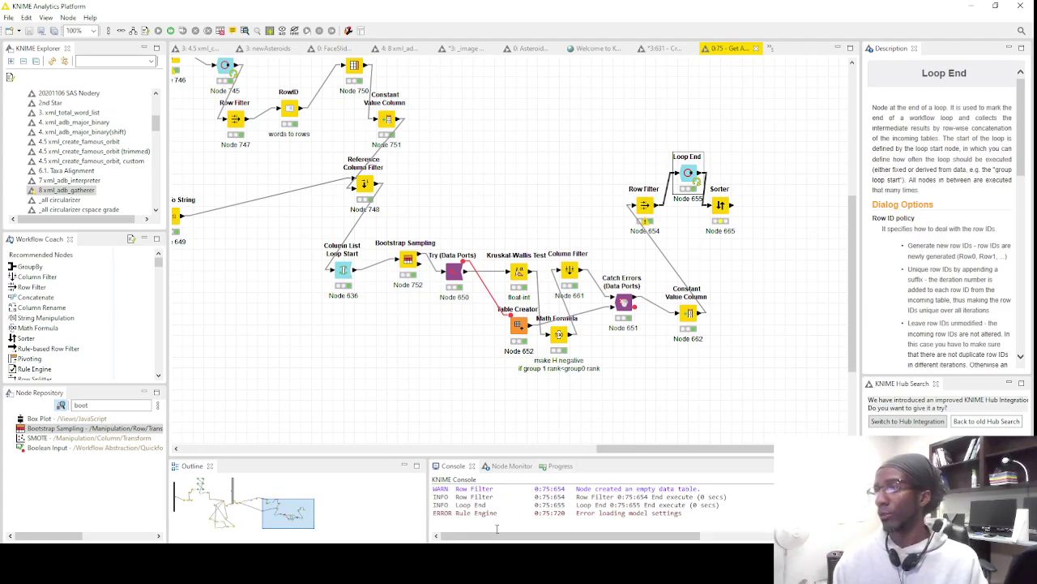
{"action": "left_click", "coordinate": [403, 510]}
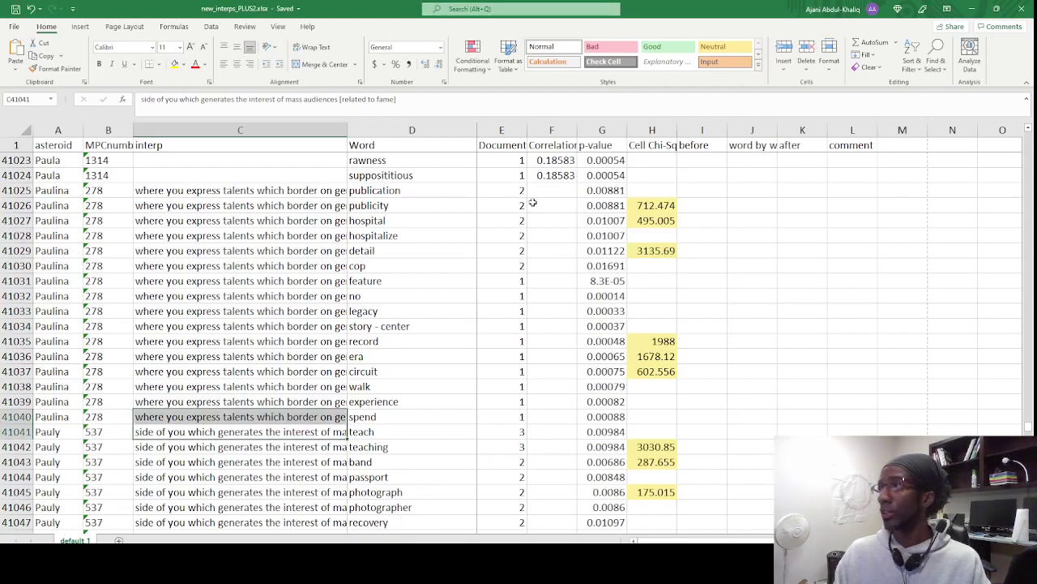
{"action": "left_click_drag", "start_coordinate": [621, 188], "coordinate": [331, 458]}
{"action": "left_click", "coordinate": [614, 248]}
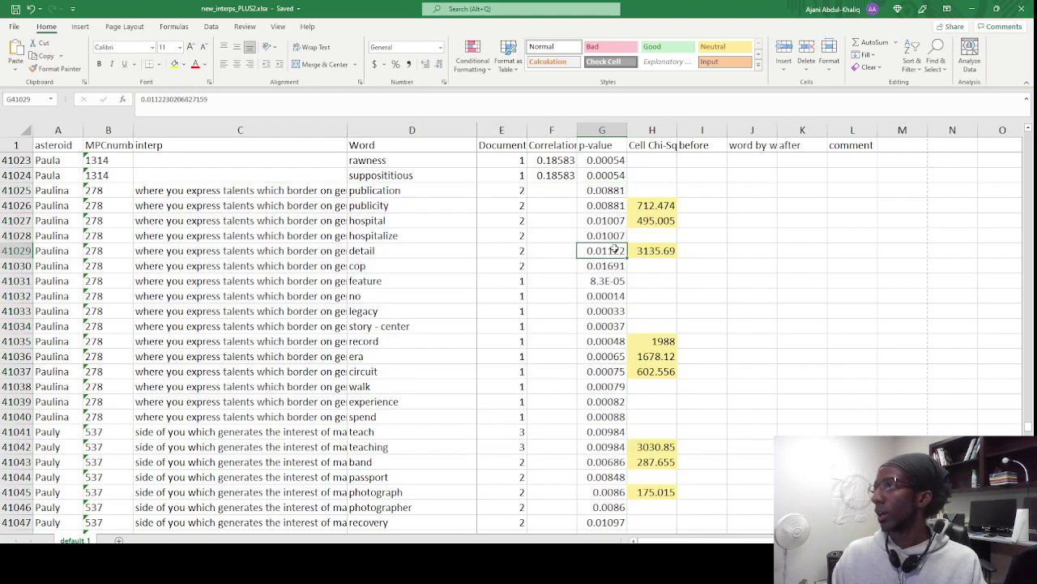
{"action": "left_click", "coordinate": [231, 192]}
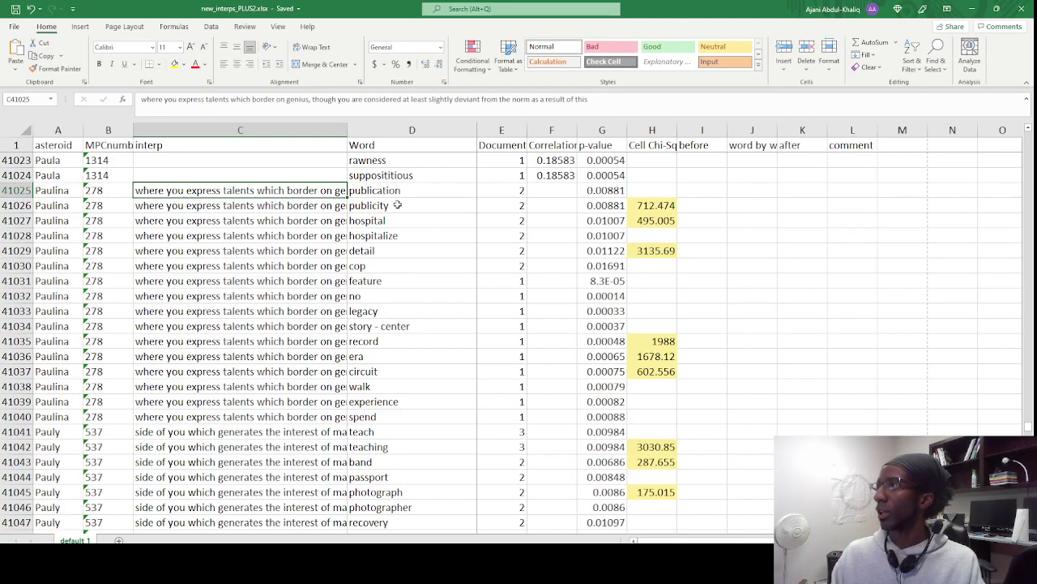
Compare Paulina's interp text with her Word entries from publication to spend, and look over their p-values
{"action": "left_click_drag", "start_coordinate": [397, 190], "coordinate": [394, 235]}
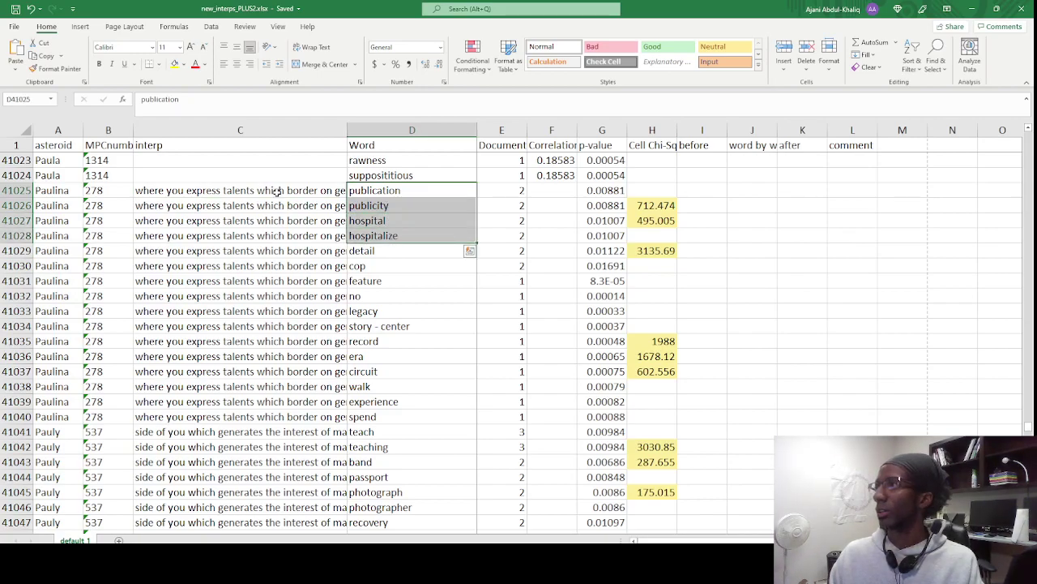
{"action": "left_click", "coordinate": [276, 192]}
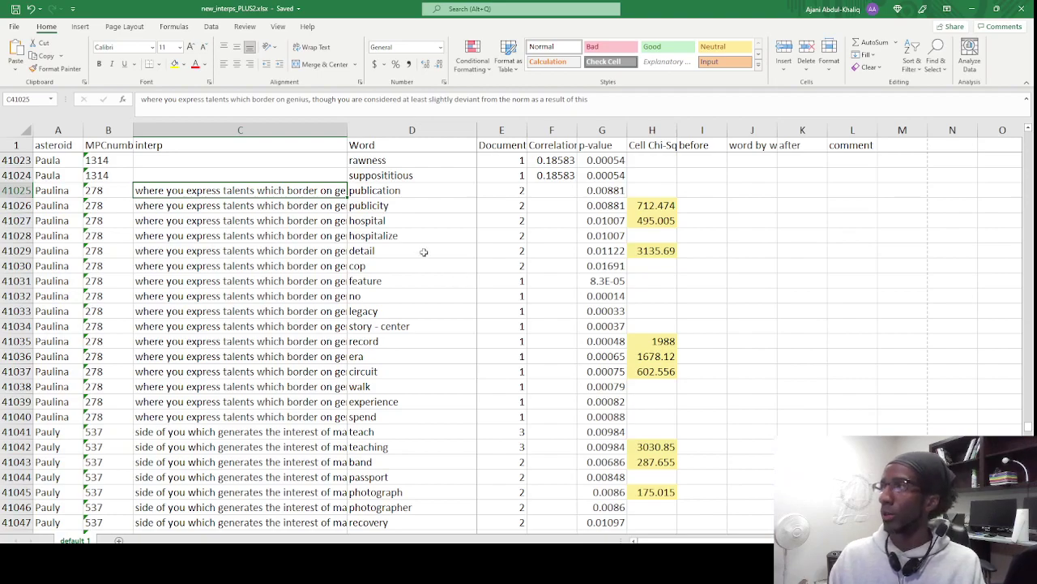
{"action": "left_click_drag", "start_coordinate": [396, 202], "coordinate": [407, 476]}
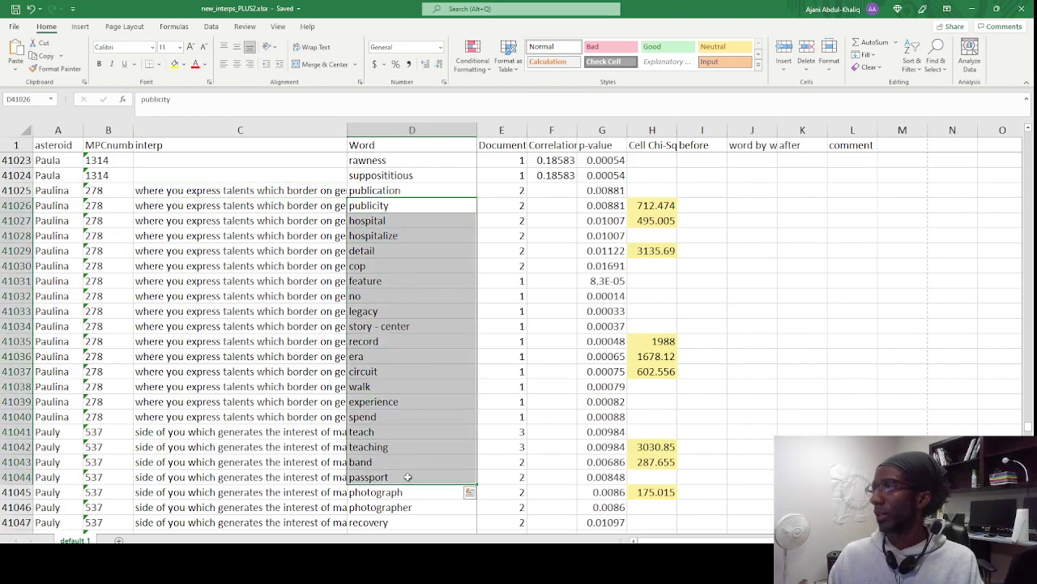
{"action": "left_click", "coordinate": [403, 189]}
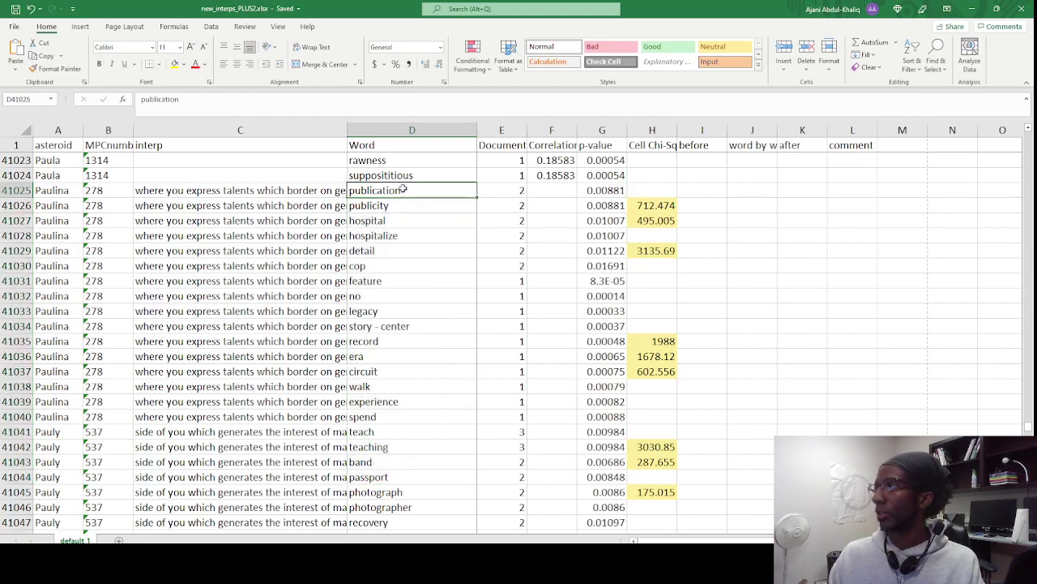
{"action": "left_click_drag", "start_coordinate": [403, 189], "coordinate": [396, 415]}
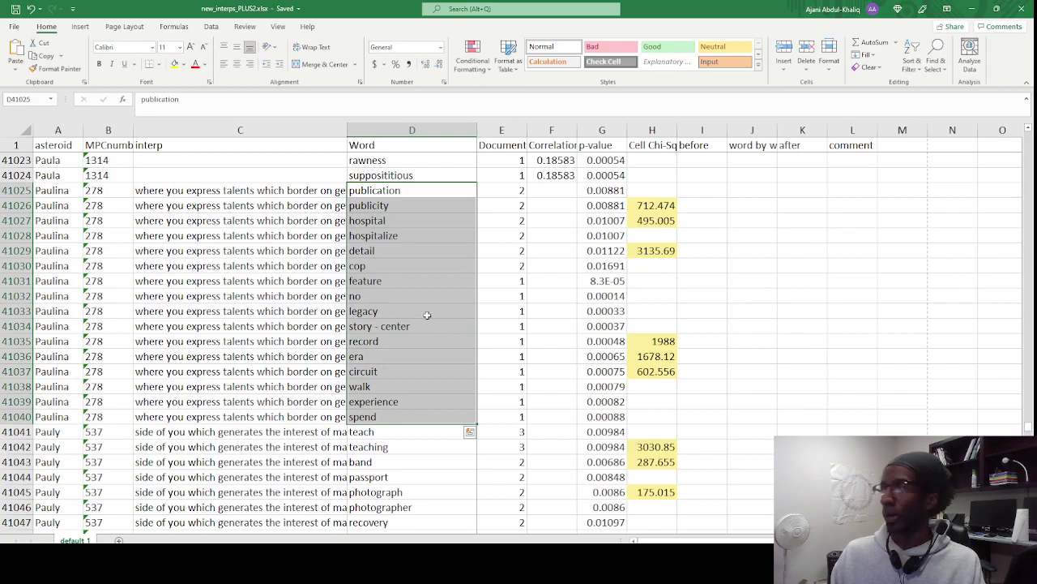
{"action": "left_click_drag", "start_coordinate": [590, 191], "coordinate": [600, 313]}
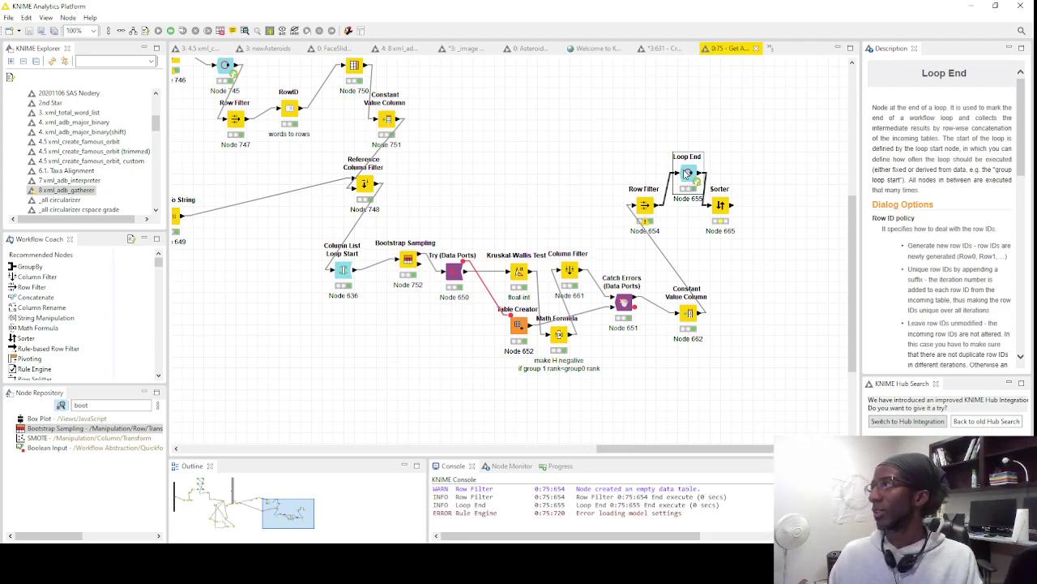
Open the Loop End node's Collected results, and compare them with Paulina's Document counts and p-values in the new_interps_PLUS2.xlsx workbook in Excel
{"action": "right_click", "coordinate": [689, 174]}
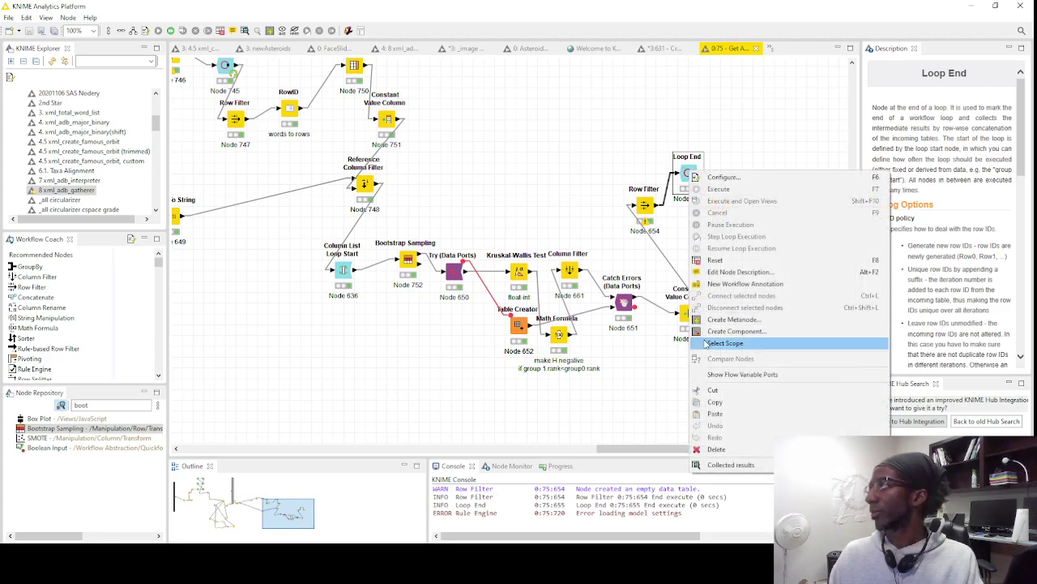
{"action": "left_click", "coordinate": [733, 467]}
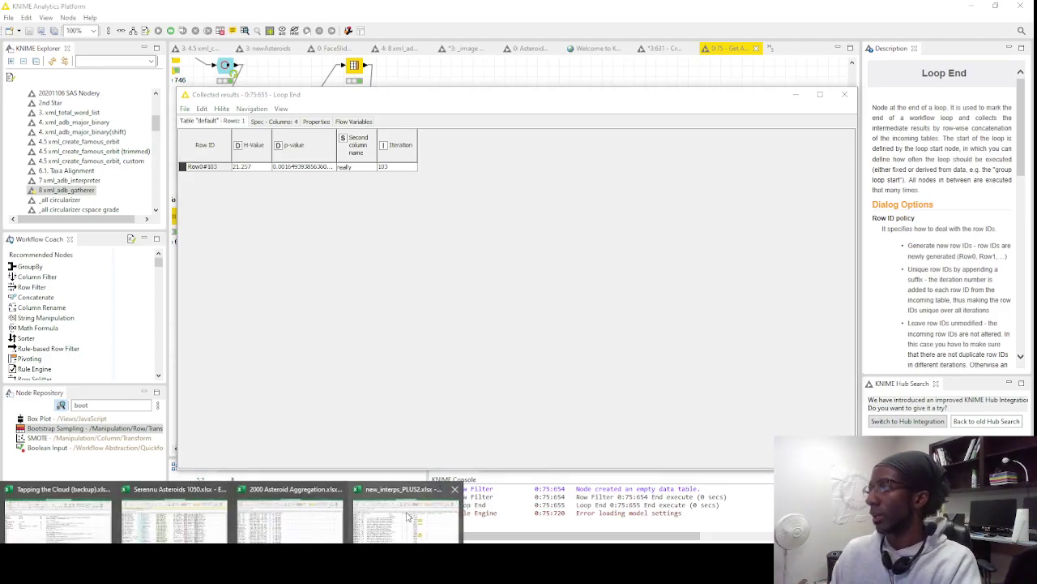
{"action": "left_click", "coordinate": [405, 510]}
{"action": "left_click_drag", "start_coordinate": [527, 195], "coordinate": [525, 267]}
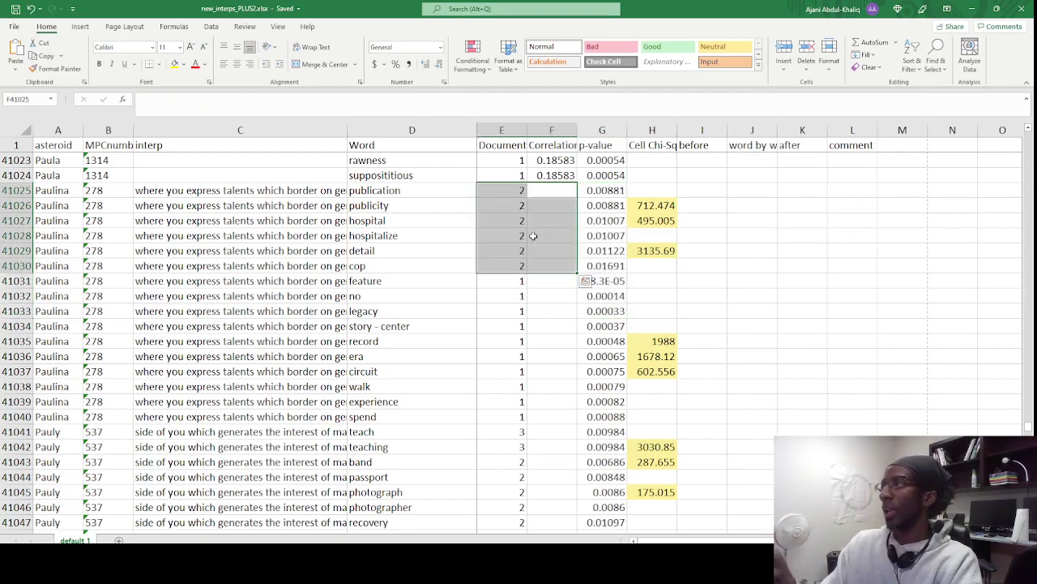
{"action": "left_click_drag", "start_coordinate": [503, 165], "coordinate": [519, 415]}
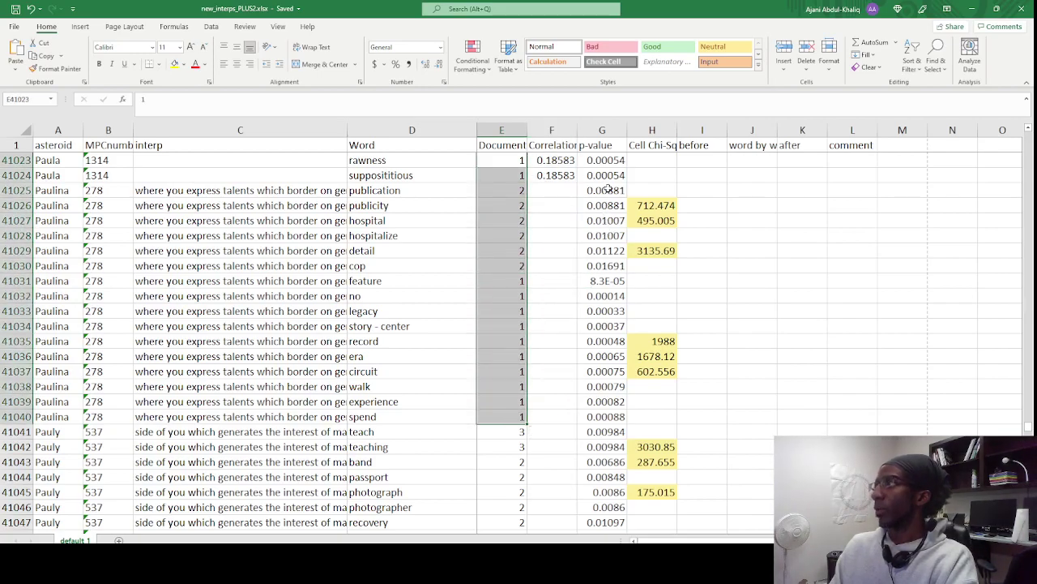
{"action": "left_click_drag", "start_coordinate": [609, 188], "coordinate": [609, 387]}
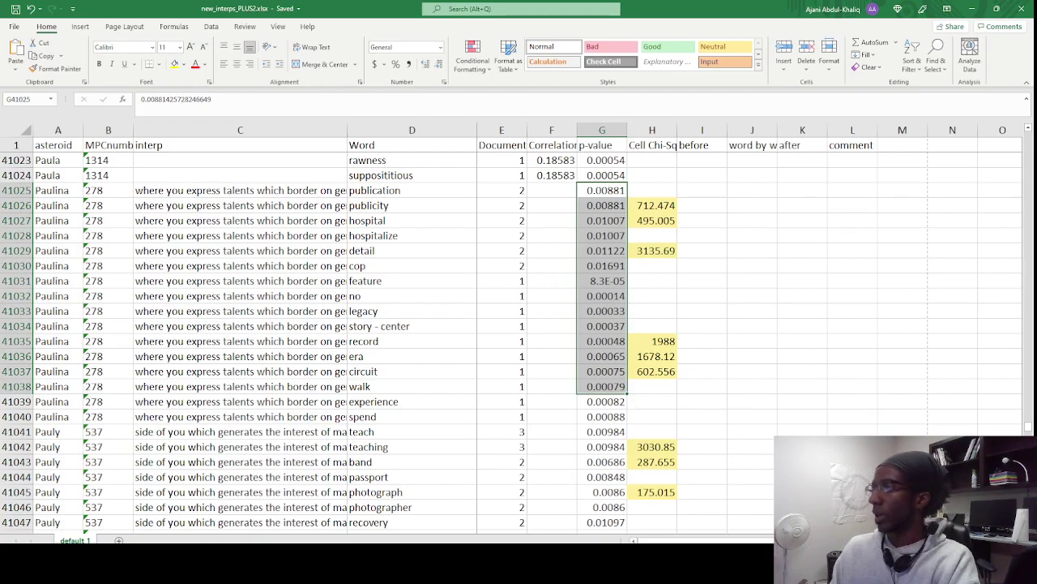
Return to KNIME's Collected results table, examine the p-value and Second column name entries, and close it
{"action": "left_click", "coordinate": [243, 563]}
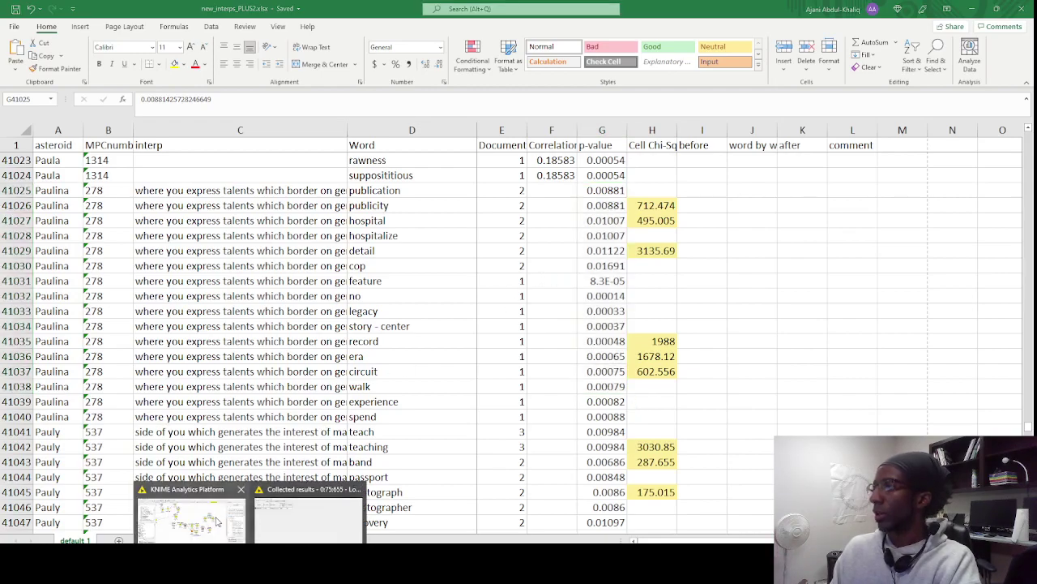
{"action": "left_click", "coordinate": [230, 509]}
{"action": "left_click", "coordinate": [243, 563]}
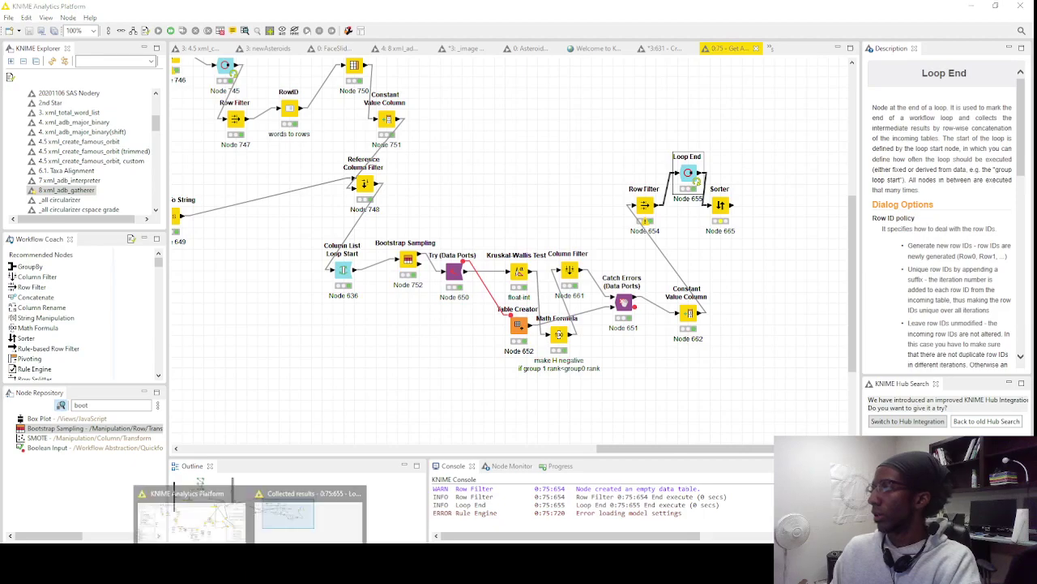
{"action": "left_click", "coordinate": [309, 508]}
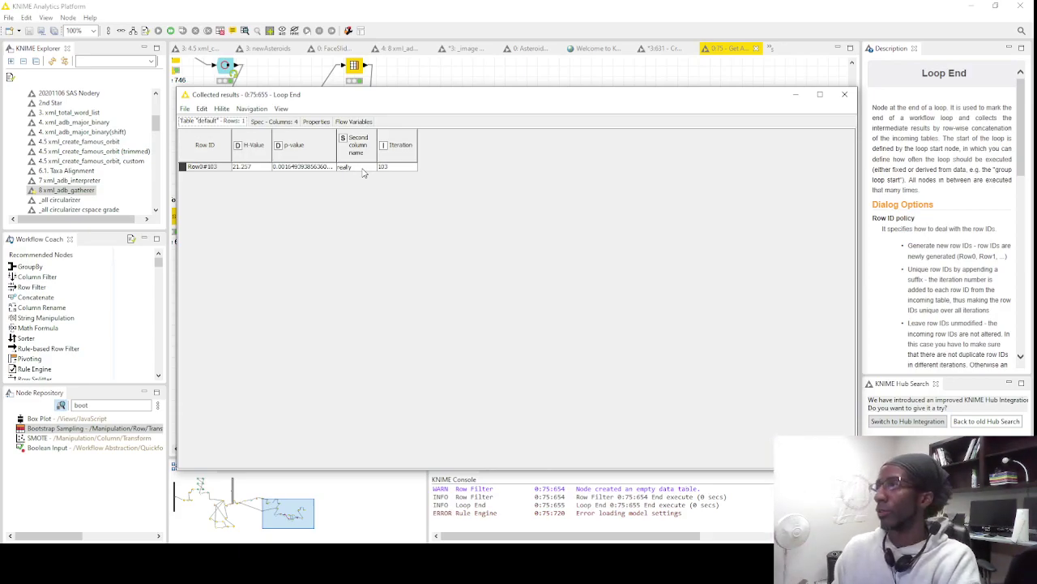
{"action": "left_click", "coordinate": [283, 168]}
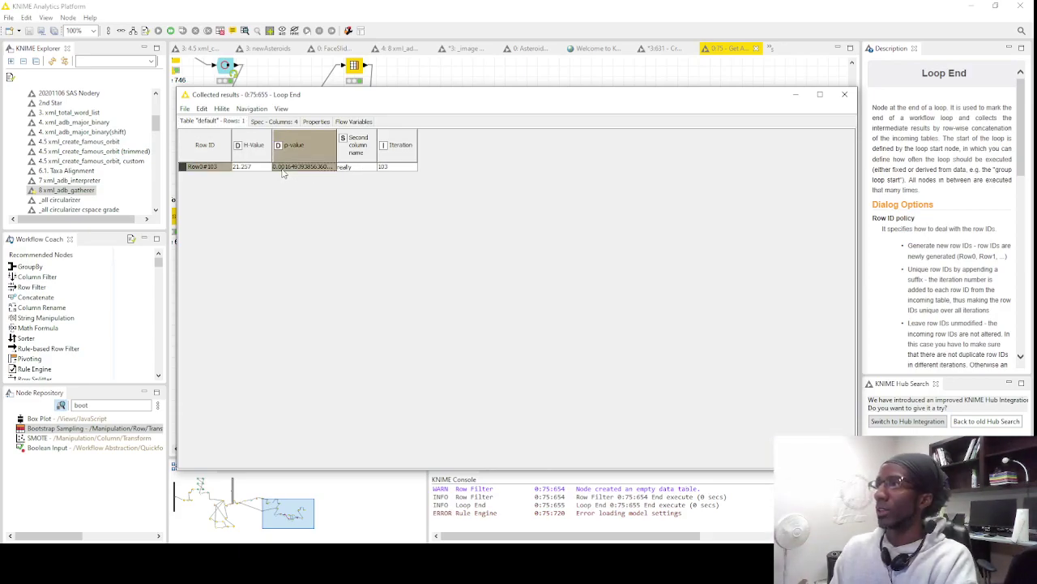
{"action": "left_click", "coordinate": [350, 170]}
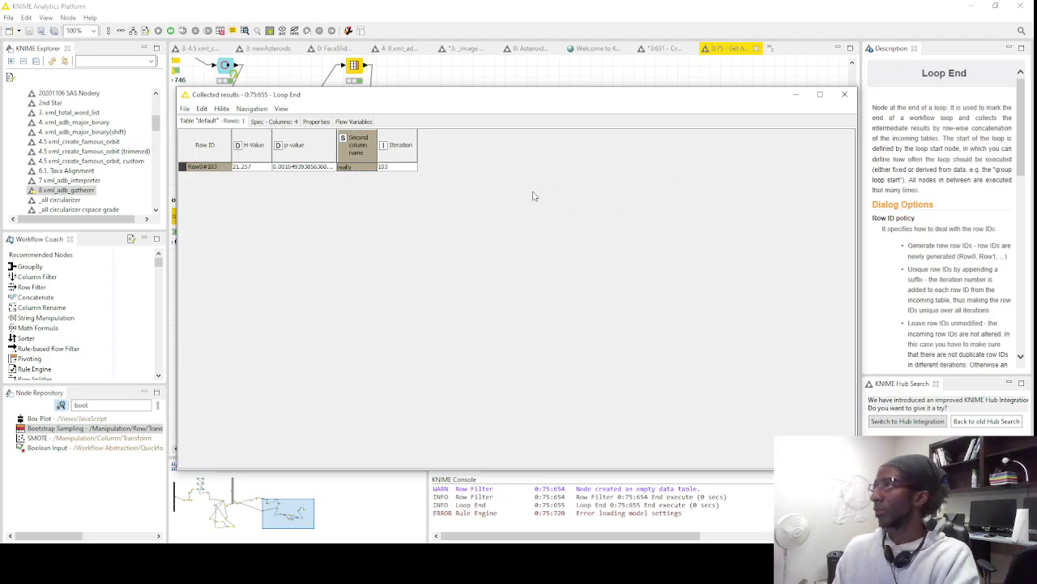
{"action": "left_click", "coordinate": [289, 169]}
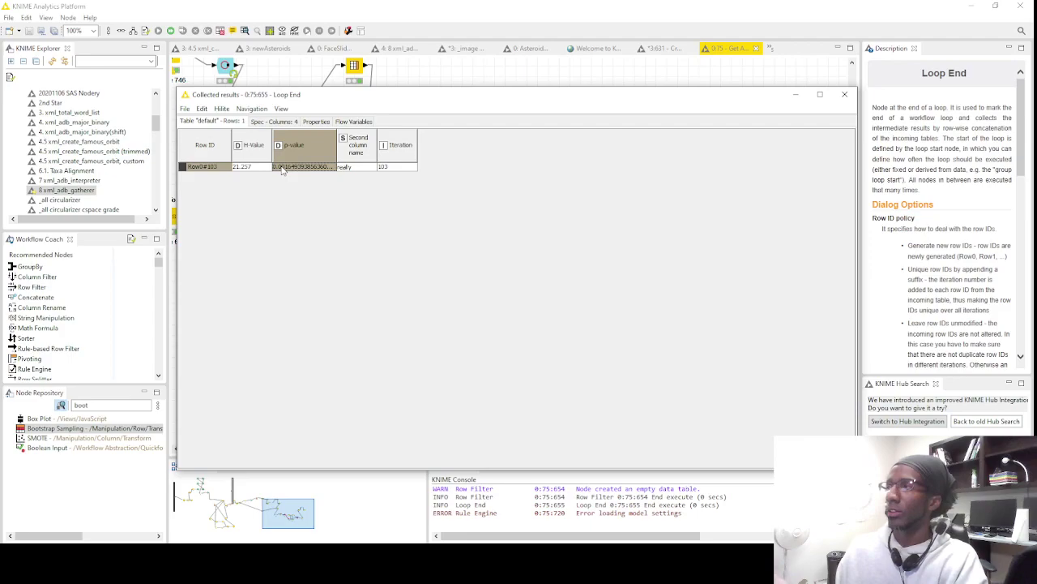
{"action": "left_click", "coordinate": [845, 94]}
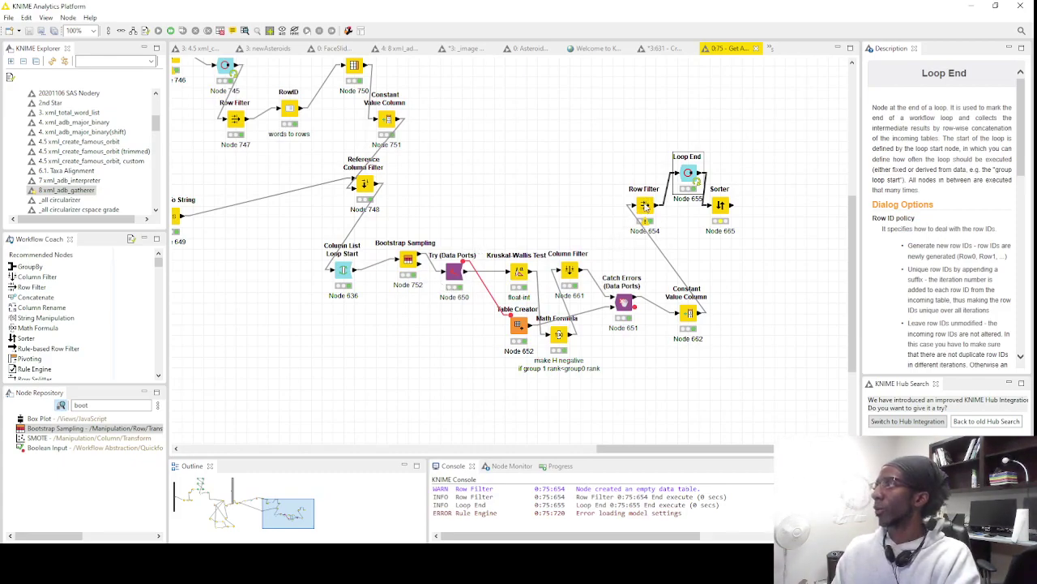
Check the p-value range bounds in the configuration of the Row Filter node feeding Loop End, and cancel the dialog
{"action": "left_click", "coordinate": [645, 205]}
{"action": "double_click", "coordinate": [645, 205]}
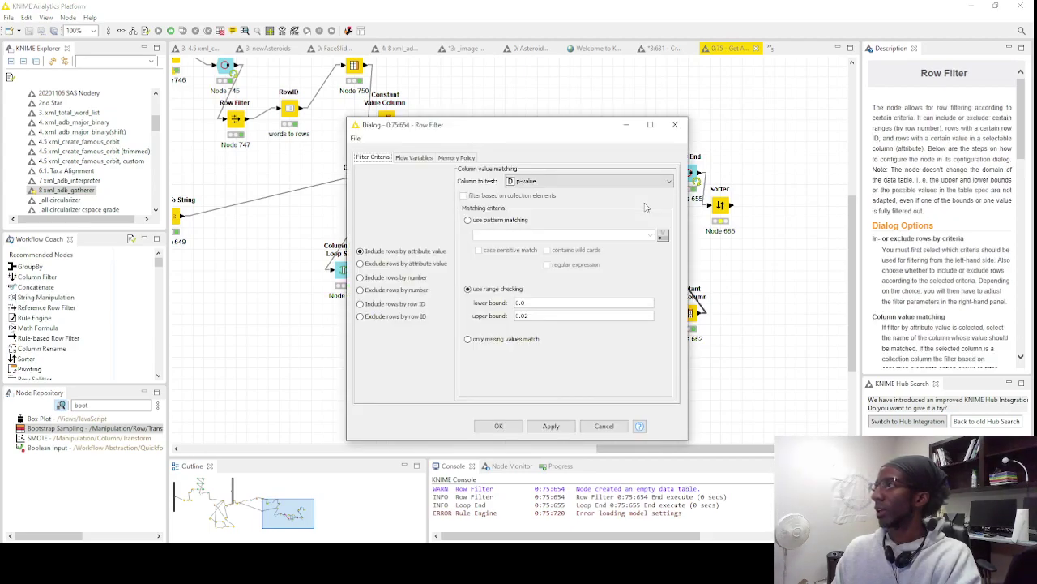
{"action": "left_click_drag", "start_coordinate": [528, 315], "coordinate": [502, 315]}
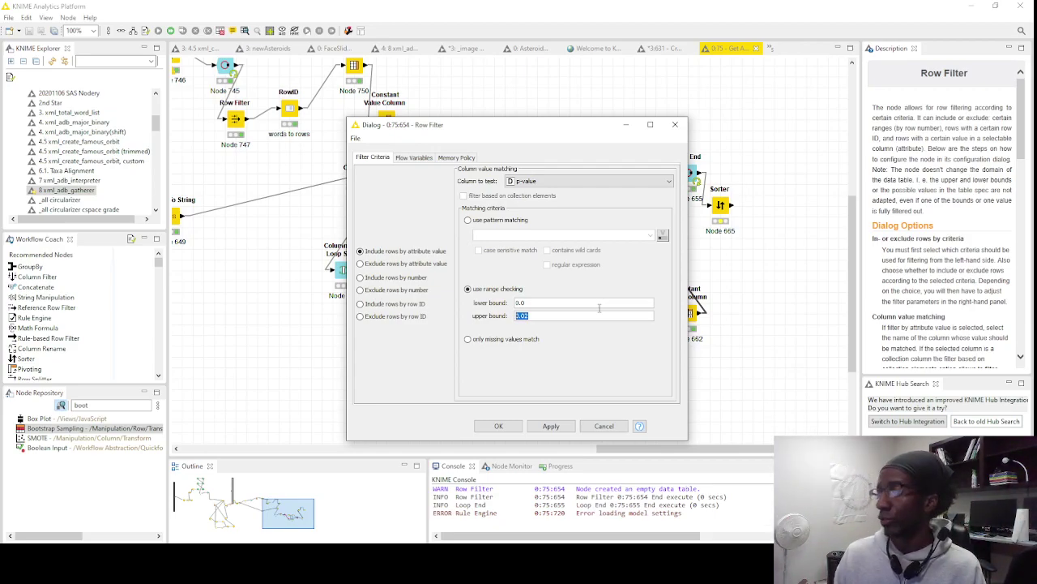
{"action": "left_click", "coordinate": [533, 315]}
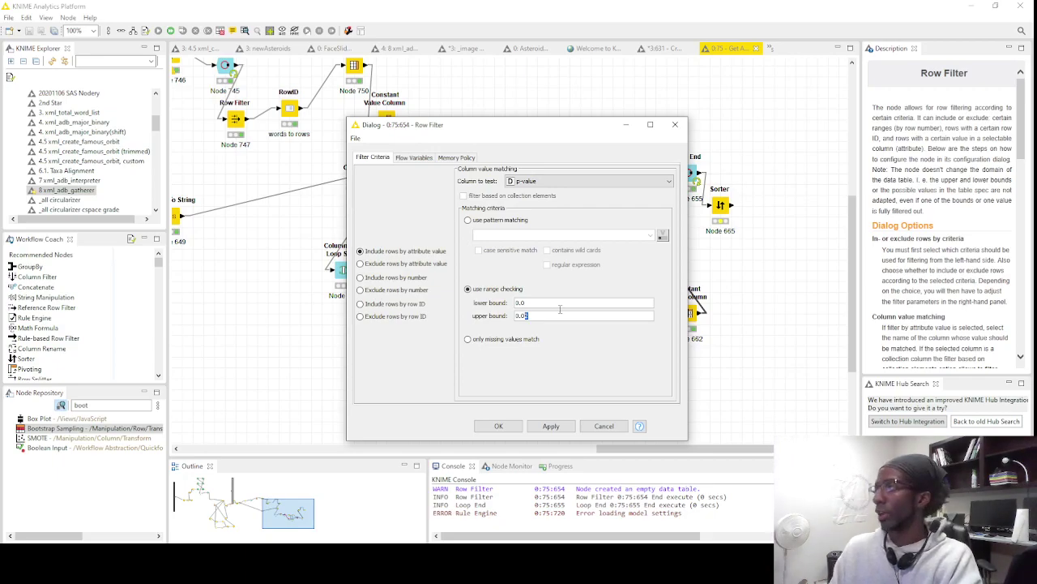
{"action": "left_click", "coordinate": [604, 426]}
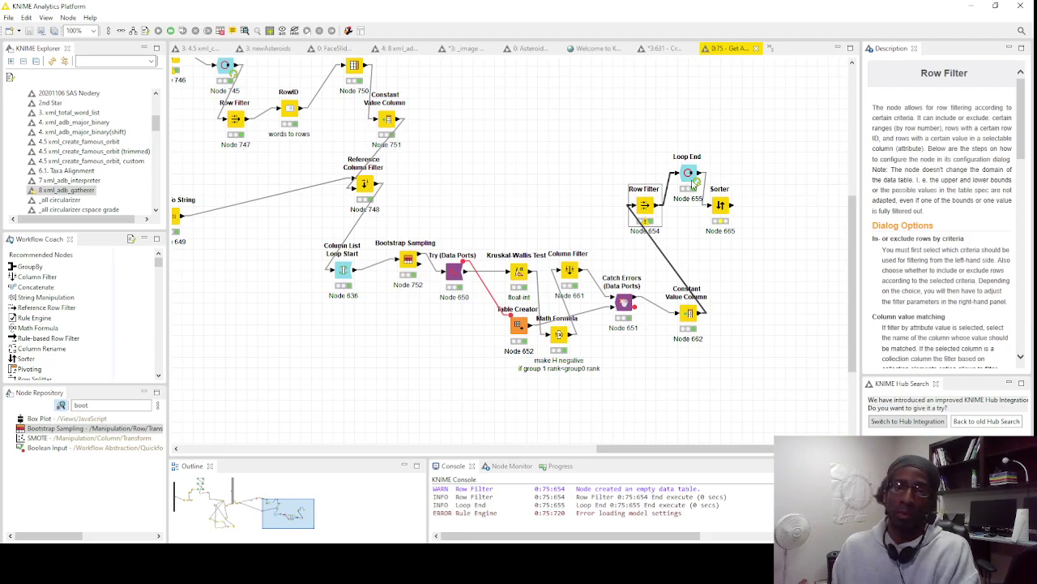
Review the Sorter and Try (Data Ports) nodes, and locate the 42000 stories Table Reader and its connections
{"action": "mouse_move", "coordinate": [419, 259]}
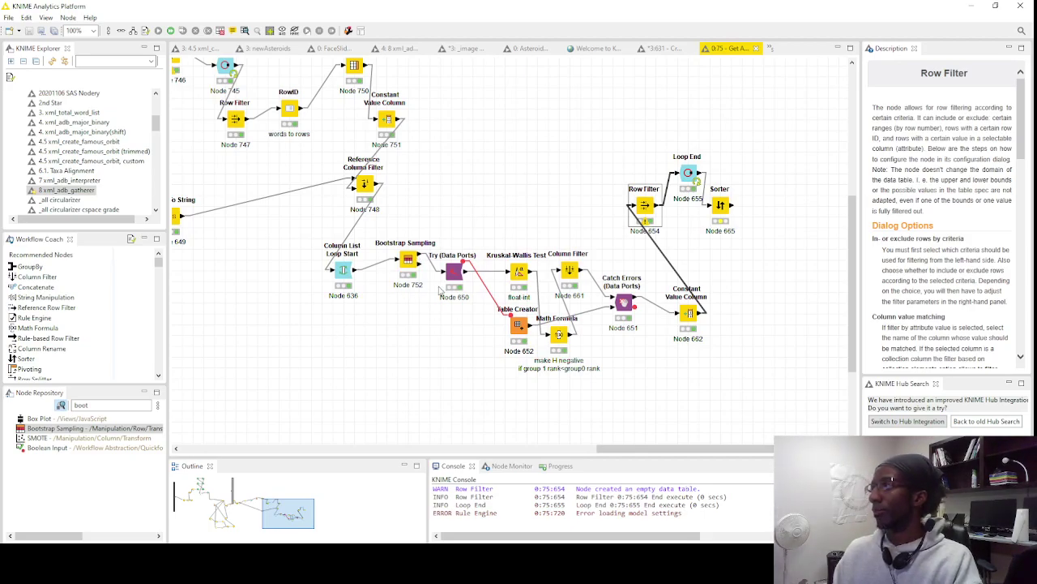
{"action": "left_click", "coordinate": [720, 207]}
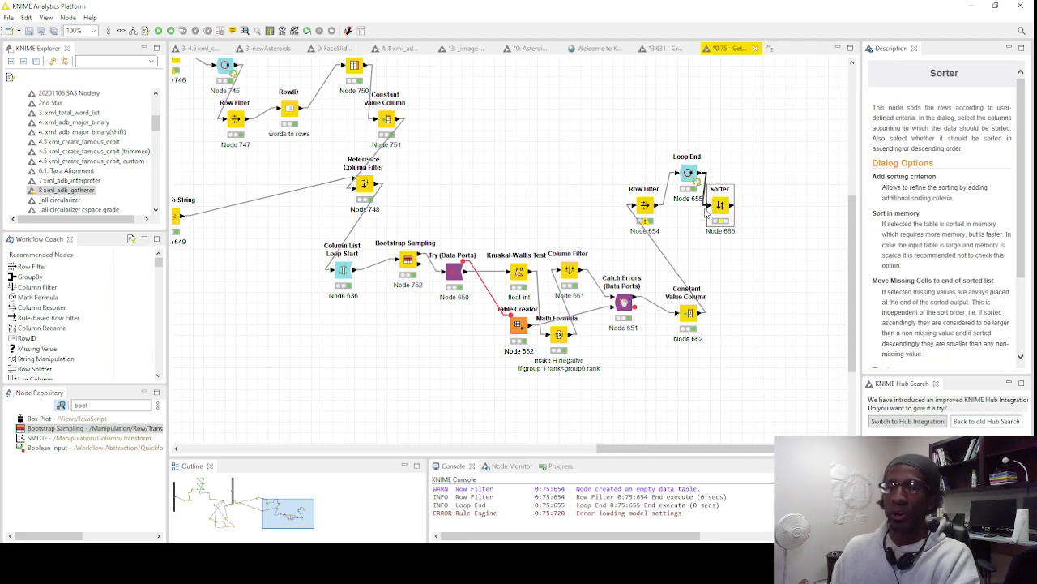
{"action": "left_click_drag", "start_coordinate": [630, 450], "coordinate": [629, 413]}
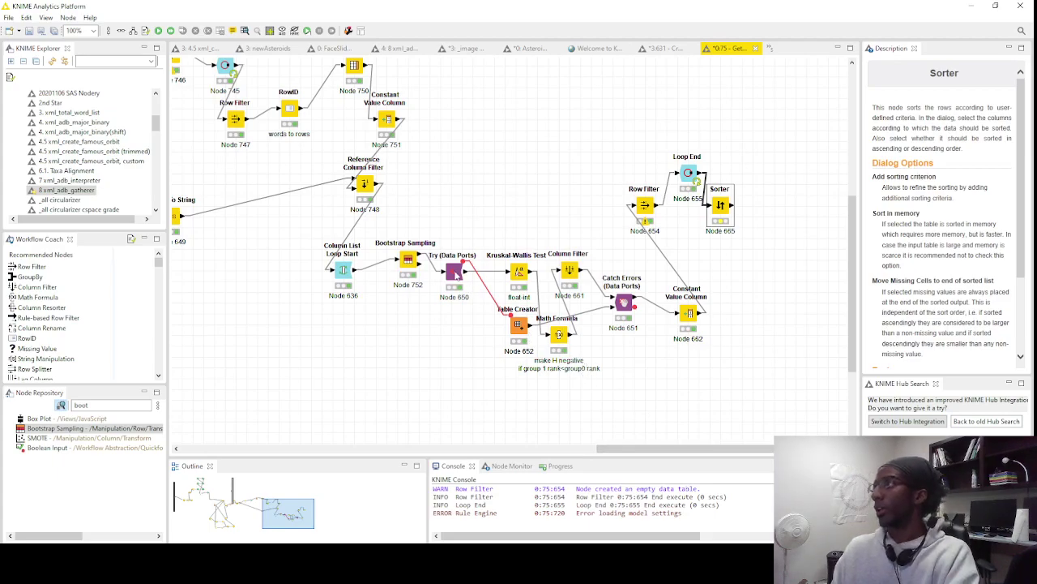
{"action": "left_click", "coordinate": [456, 274]}
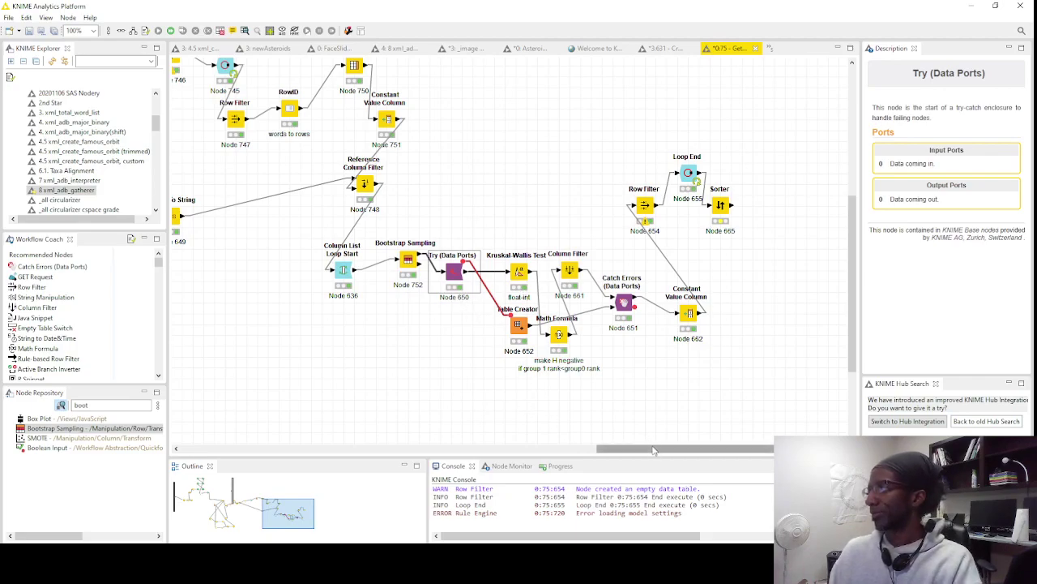
{"action": "left_click_drag", "start_coordinate": [654, 450], "coordinate": [356, 450]}
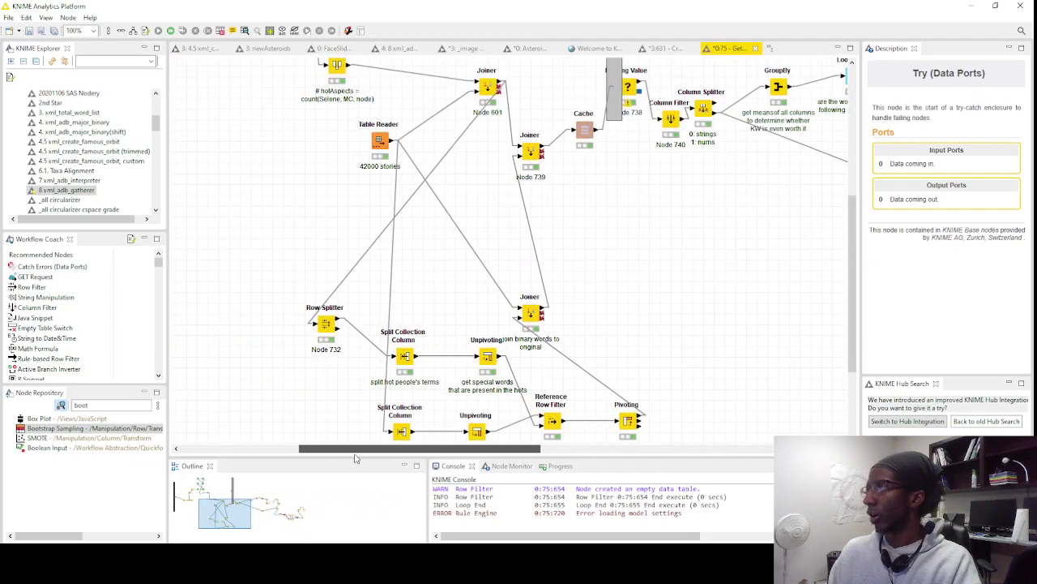
{"action": "left_click", "coordinate": [379, 141]}
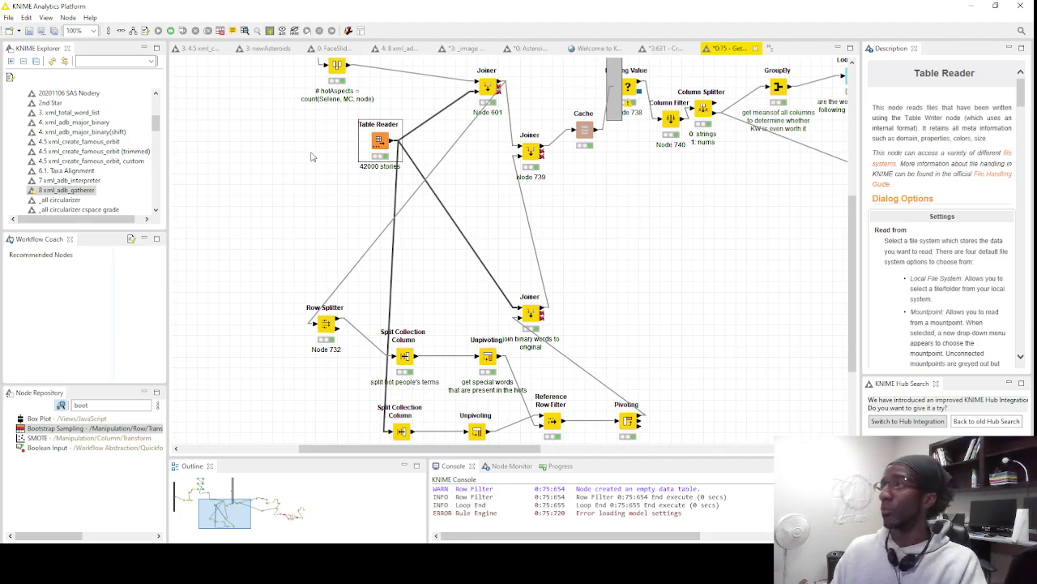
{"action": "left_click_drag", "start_coordinate": [316, 138], "coordinate": [385, 185]}
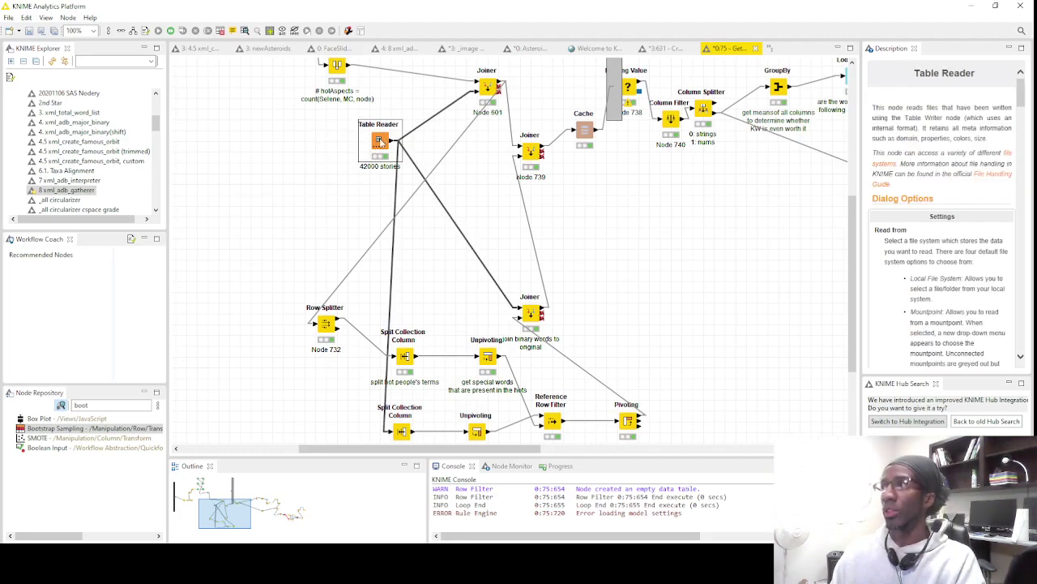
Trace the workflow from the Rule Engine and Column Aggregator nodes through the Table Reader to the Kruskal-Wallis loop
{"action": "scroll", "coordinate": [384, 162], "scroll_direction": "up", "scroll_amount": 5}
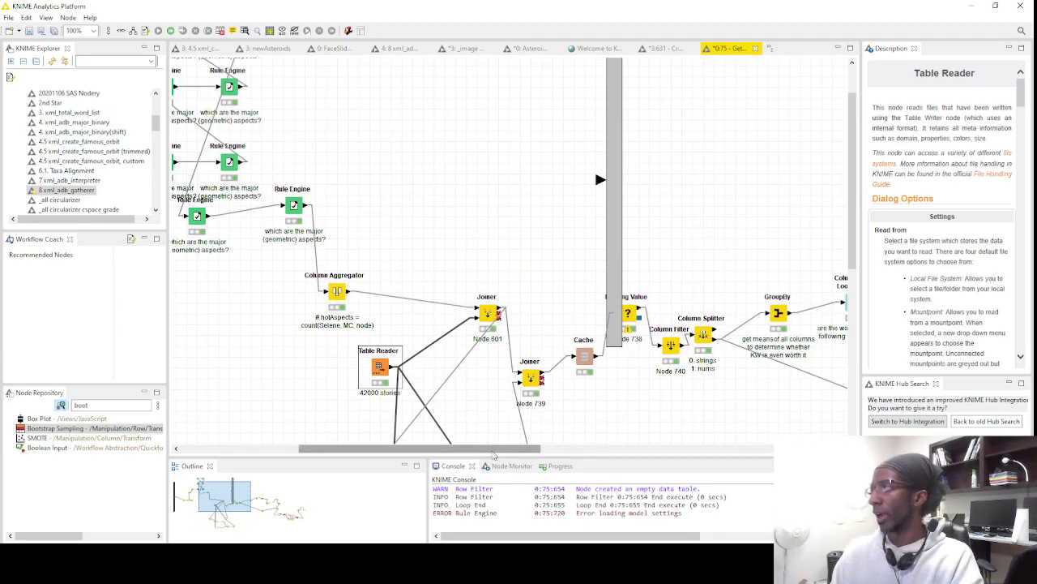
{"action": "left_click_drag", "start_coordinate": [492, 448], "coordinate": [377, 447]}
{"action": "scroll", "coordinate": [471, 268], "scroll_direction": "down", "scroll_amount": 5}
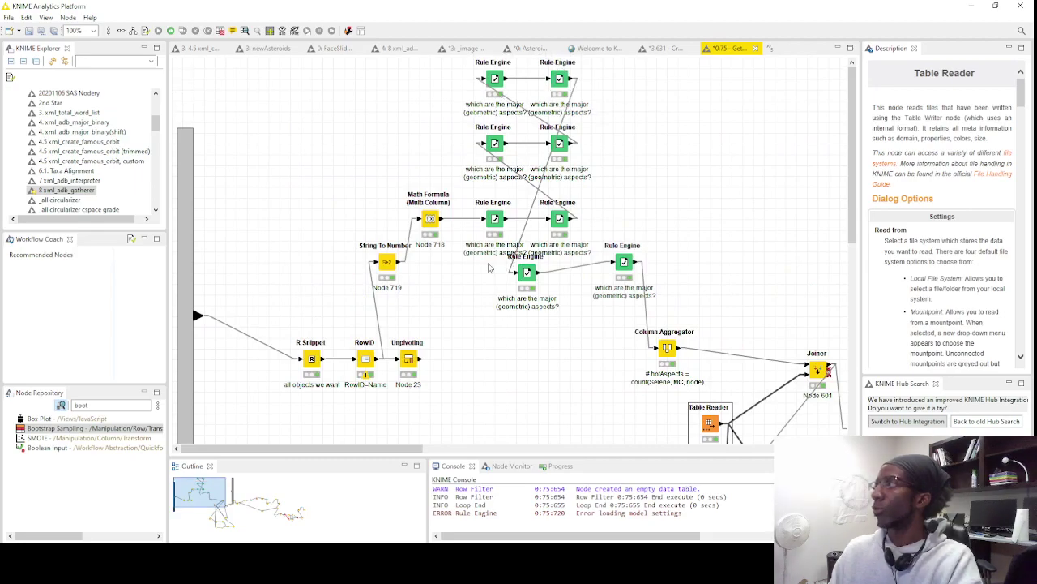
{"action": "scroll", "coordinate": [471, 269], "scroll_direction": "down", "scroll_amount": 3}
{"action": "scroll", "coordinate": [438, 324], "scroll_direction": "up", "scroll_amount": 4}
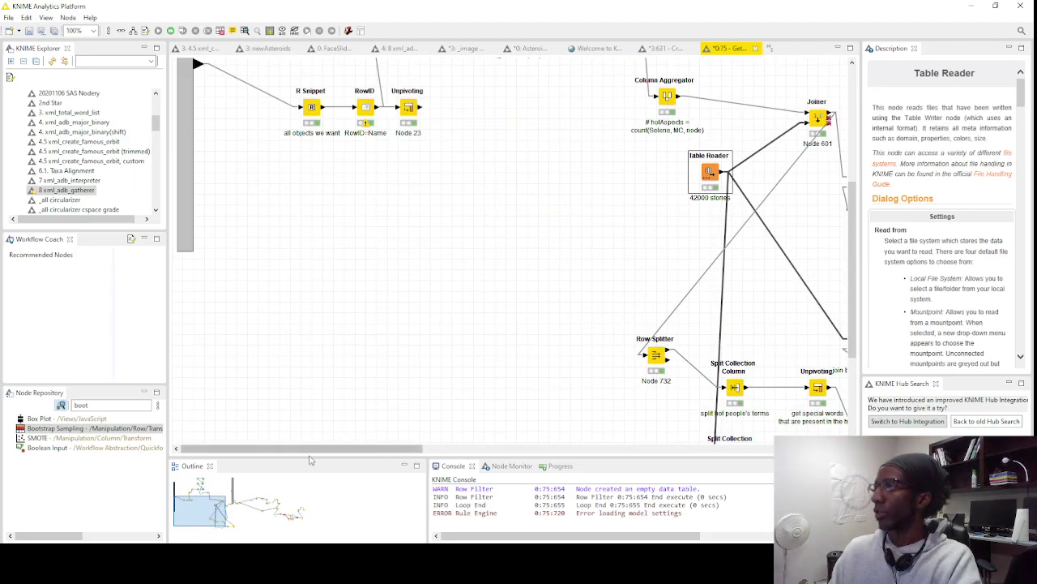
{"action": "left_click_drag", "start_coordinate": [316, 451], "coordinate": [669, 432]}
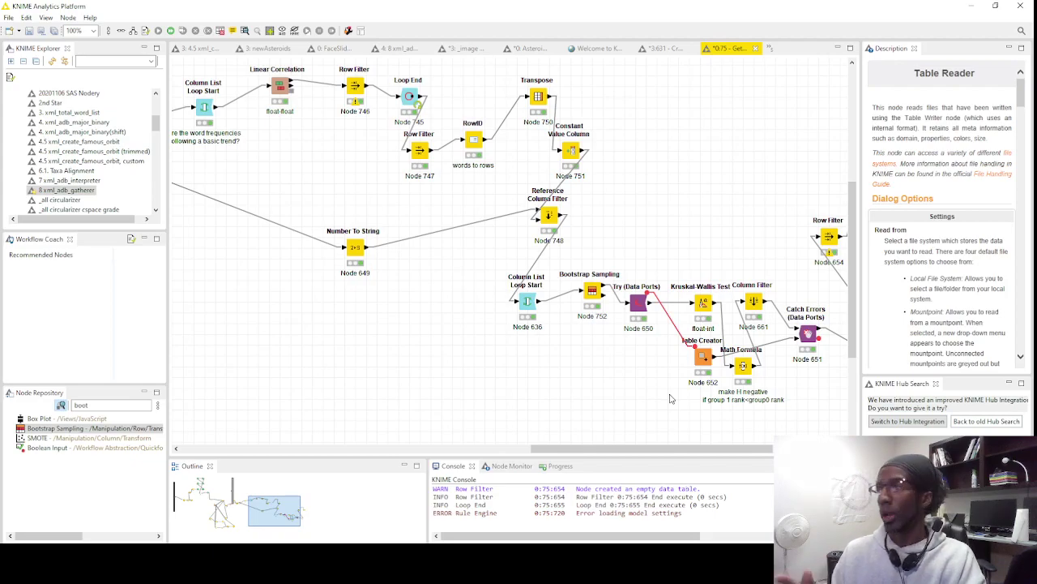
{"action": "left_click_drag", "start_coordinate": [686, 449], "coordinate": [319, 452]}
Go back to the Math Formula (Multi Column) node and select the group of Rule Engine nodes that find the major aspects
{"action": "scroll", "coordinate": [436, 385], "scroll_direction": "up", "scroll_amount": 3}
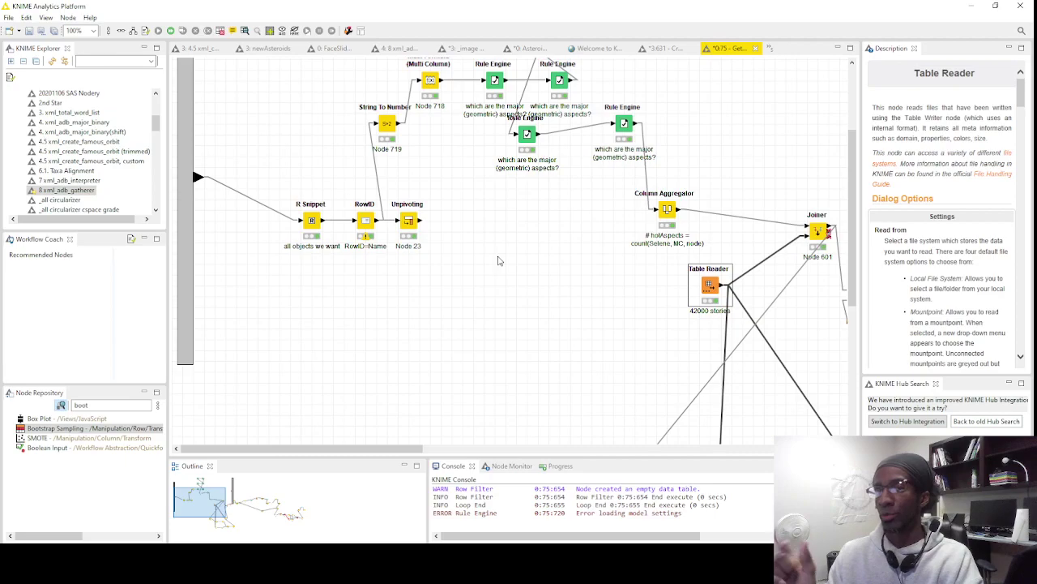
{"action": "scroll", "coordinate": [434, 227], "scroll_direction": "up", "scroll_amount": 4}
{"action": "right_click", "coordinate": [430, 225]}
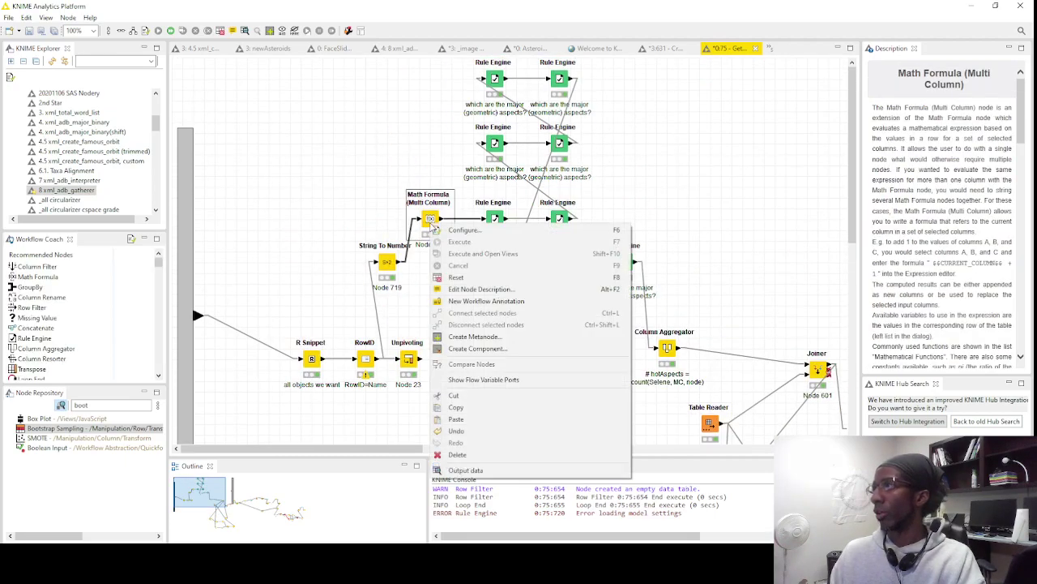
{"action": "left_click", "coordinate": [374, 428]}
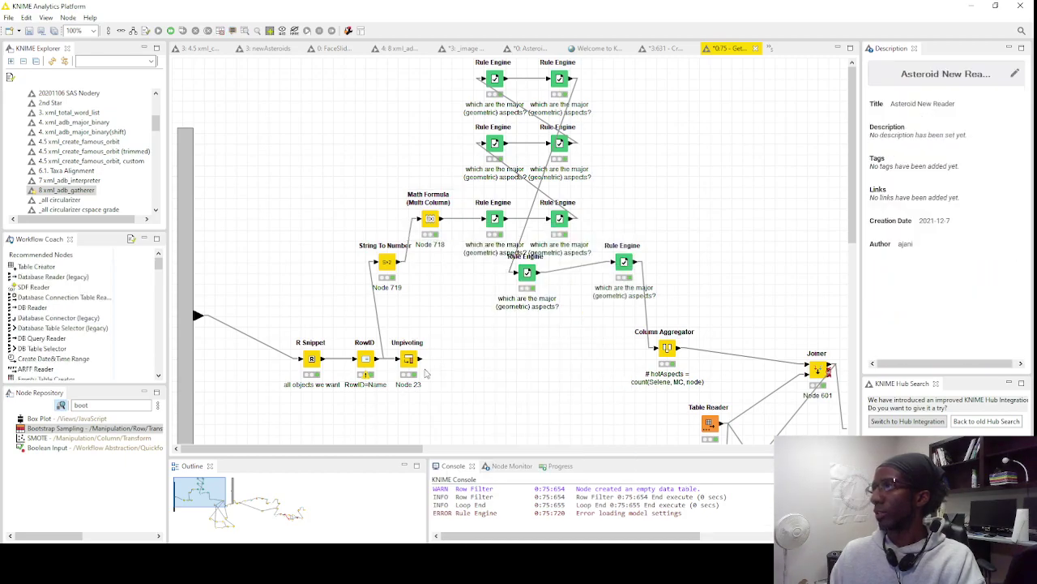
{"action": "left_click_drag", "start_coordinate": [466, 319], "coordinate": [625, 92]}
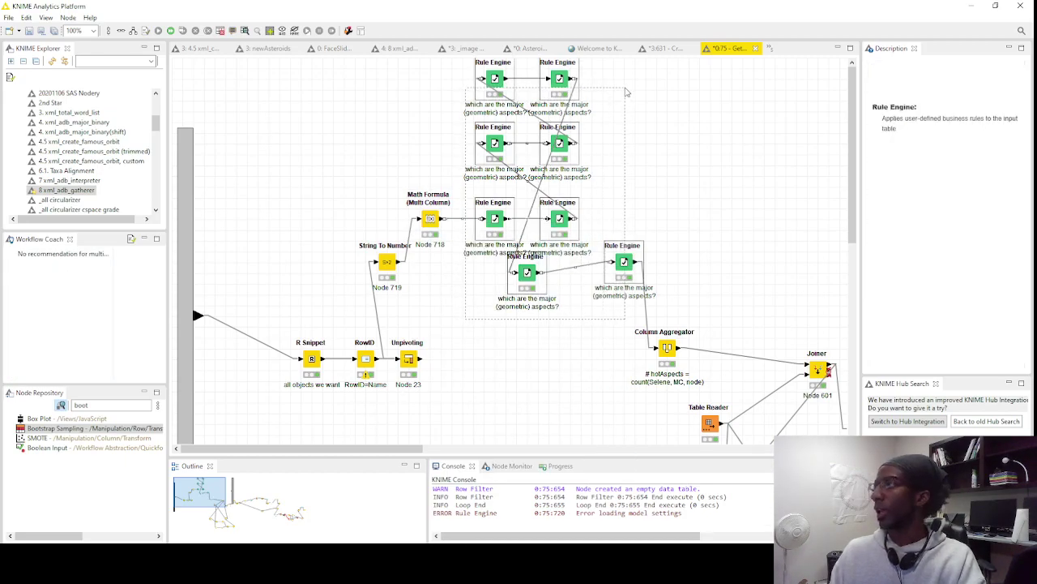
Inspect the Ascendant and Midheaven values in the RowID node's Processed data table, and close it
{"action": "right_click", "coordinate": [365, 367]}
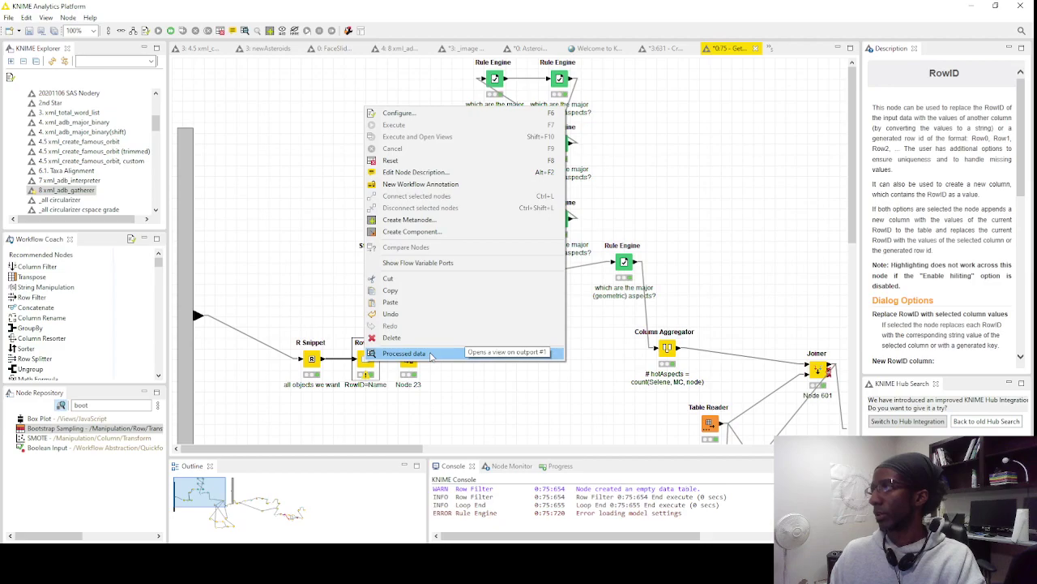
{"action": "left_click", "coordinate": [432, 355]}
{"action": "left_click_drag", "start_coordinate": [579, 168], "coordinate": [620, 316]}
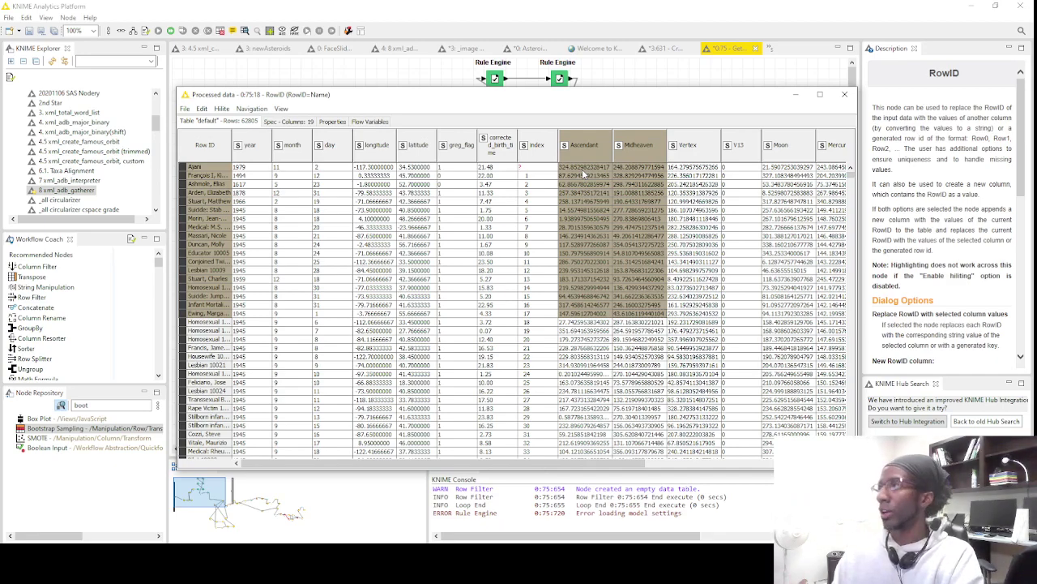
{"action": "left_click", "coordinate": [845, 95]}
Clear the node selection and switch to the open _image workflow containing the Run Tests and Write Triples nodes
{"action": "left_click", "coordinate": [685, 140]}
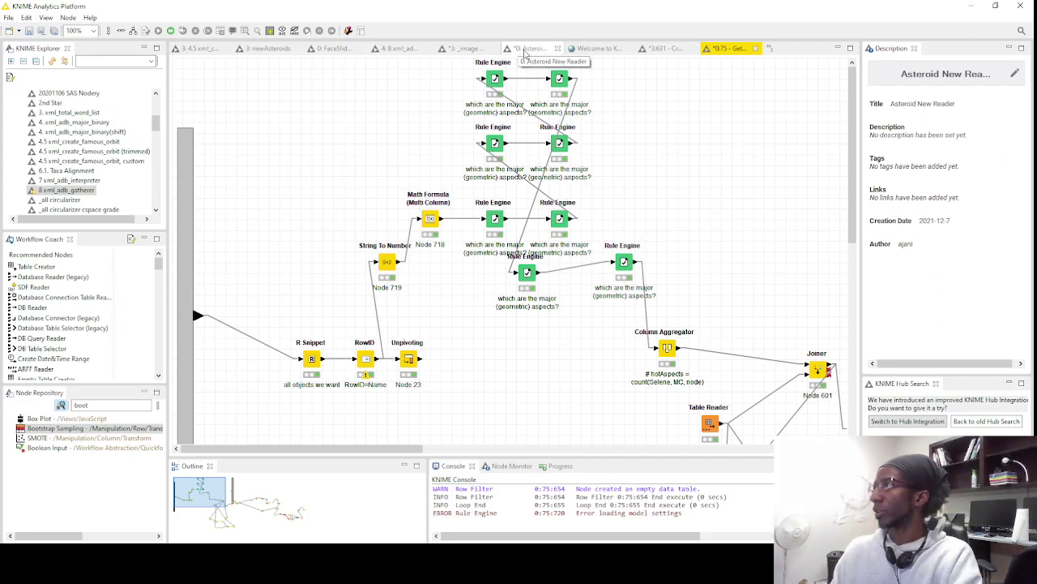
{"action": "left_click", "coordinate": [468, 49]}
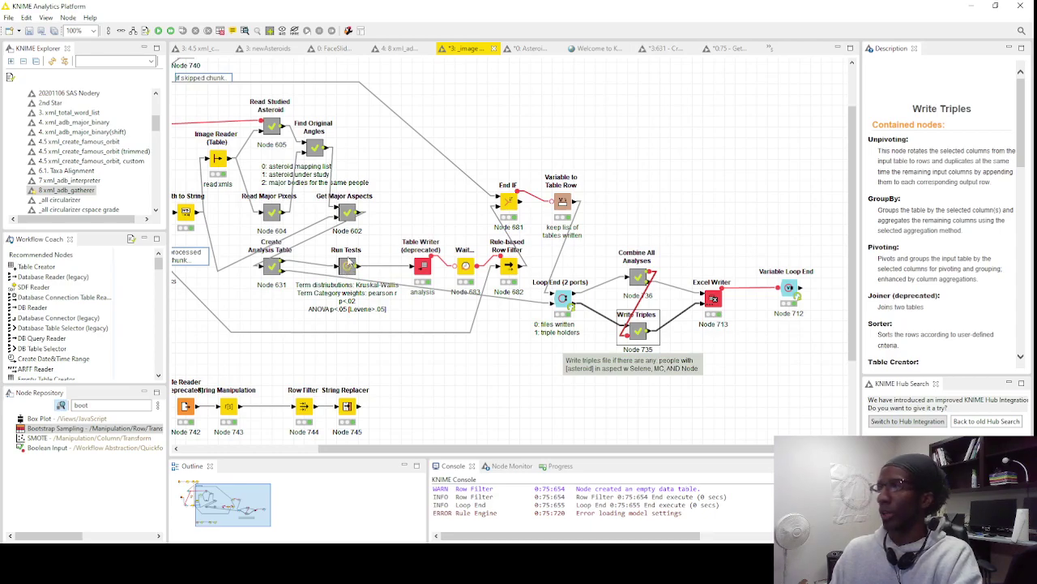
Open the Run Tests metanode and select its Kruskal-Wallis branch, followed by the Linear Correlation branch through the Loop End
{"action": "double_click", "coordinate": [347, 268]}
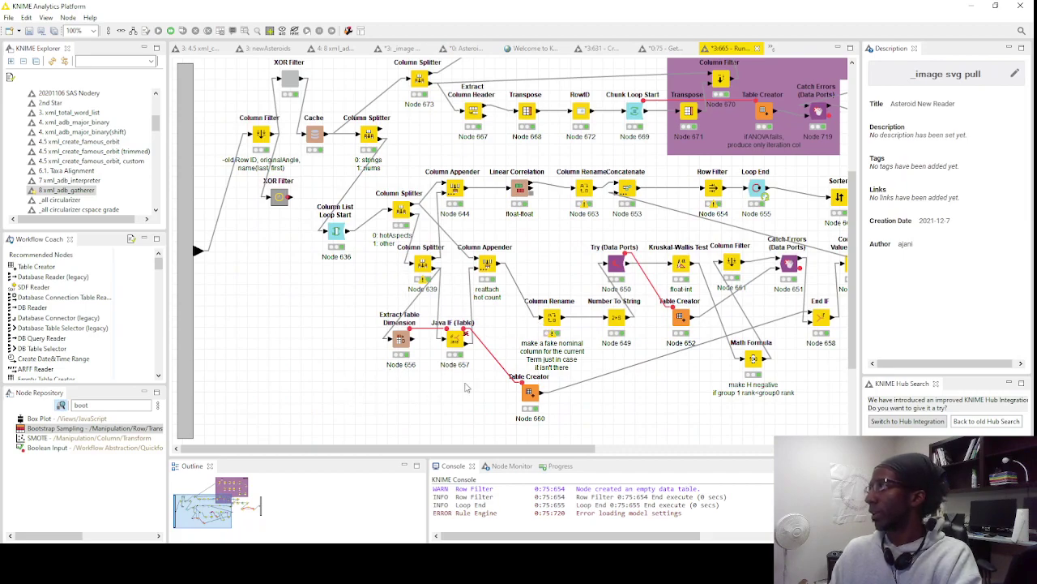
{"action": "left_click_drag", "start_coordinate": [437, 405], "coordinate": [742, 263]}
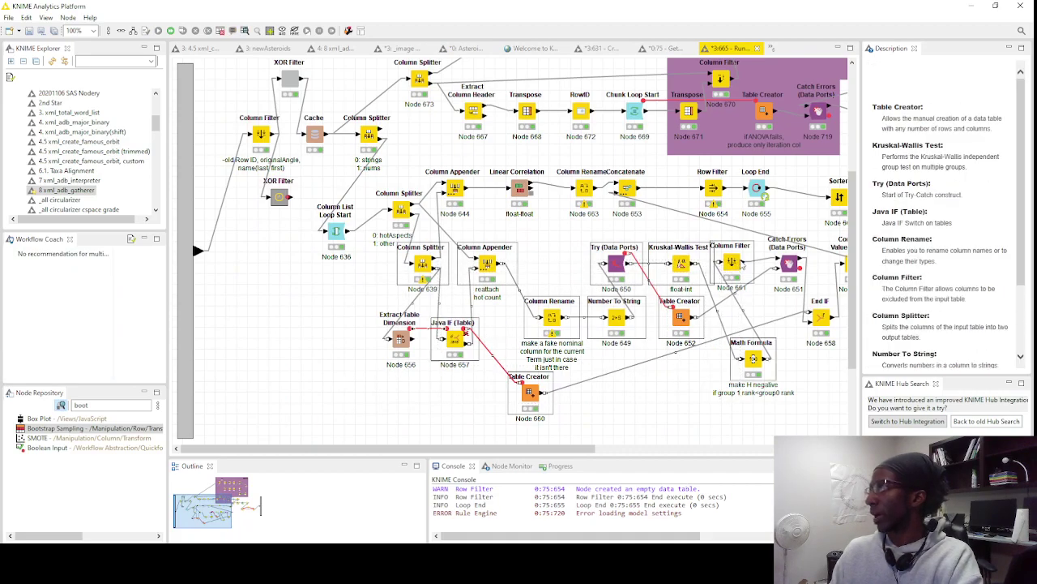
{"action": "scroll", "coordinate": [621, 334], "scroll_direction": "up", "scroll_amount": 2}
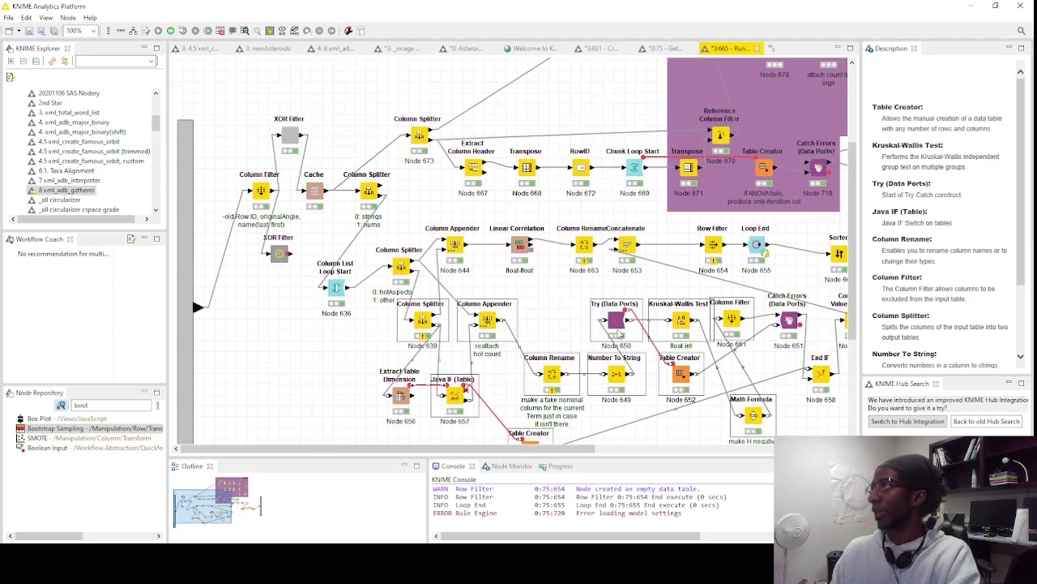
{"action": "scroll", "coordinate": [618, 334], "scroll_direction": "up", "scroll_amount": 1}
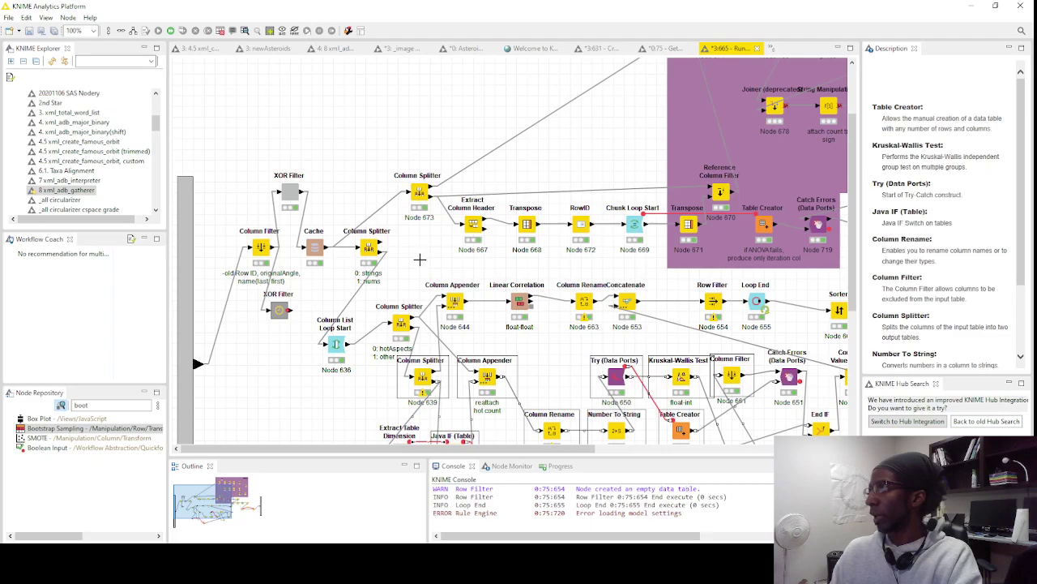
{"action": "left_click_drag", "start_coordinate": [420, 259], "coordinate": [782, 336]}
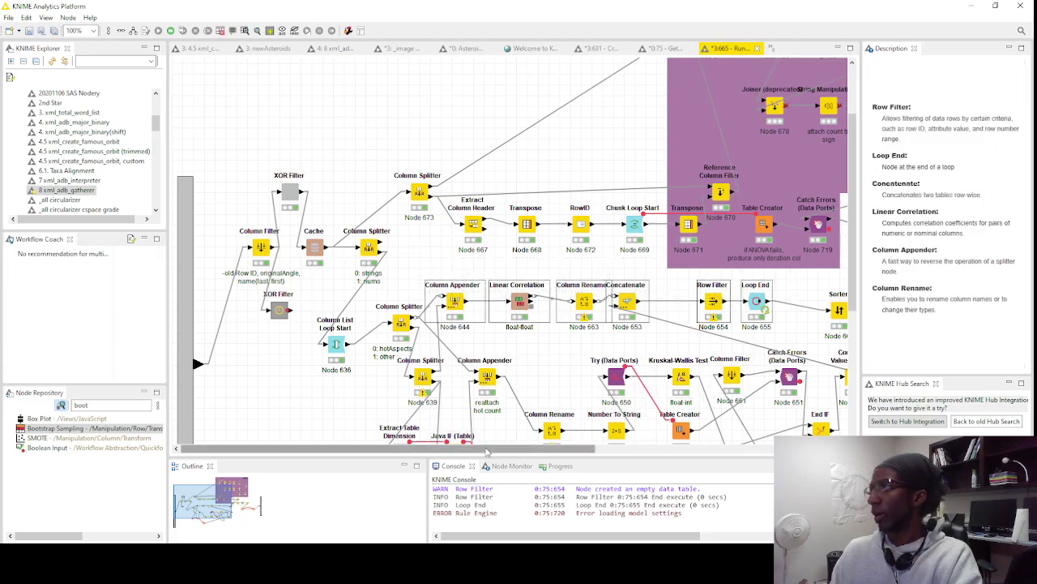
Select the upper and lower groups of nodes in the ANOVA section, and clear the selection
{"action": "left_click_drag", "start_coordinate": [489, 451], "coordinate": [704, 451]}
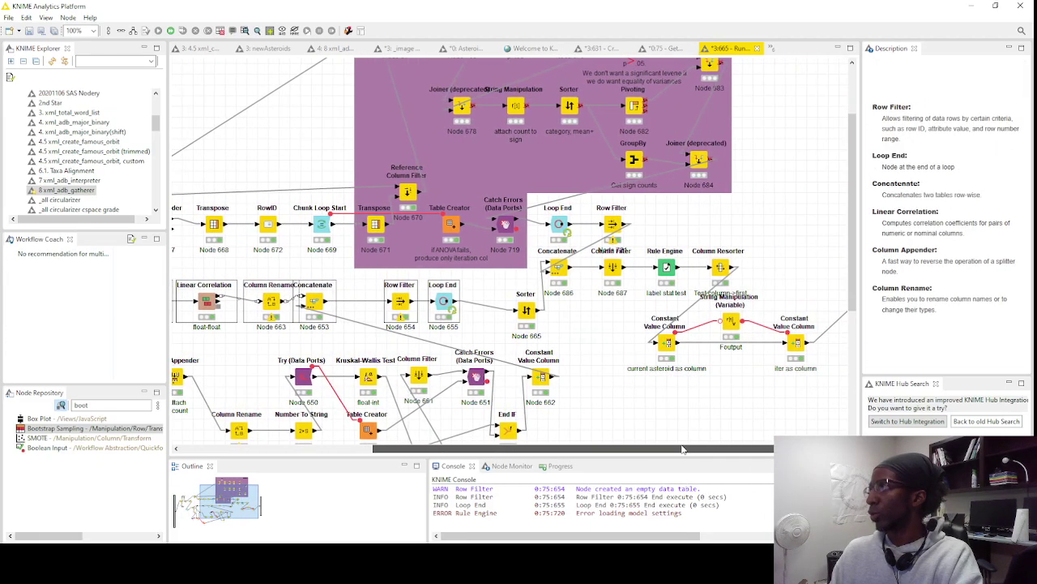
{"action": "scroll", "coordinate": [679, 318], "scroll_direction": "up", "scroll_amount": 1}
{"action": "scroll", "coordinate": [679, 318], "scroll_direction": "up", "scroll_amount": 1}
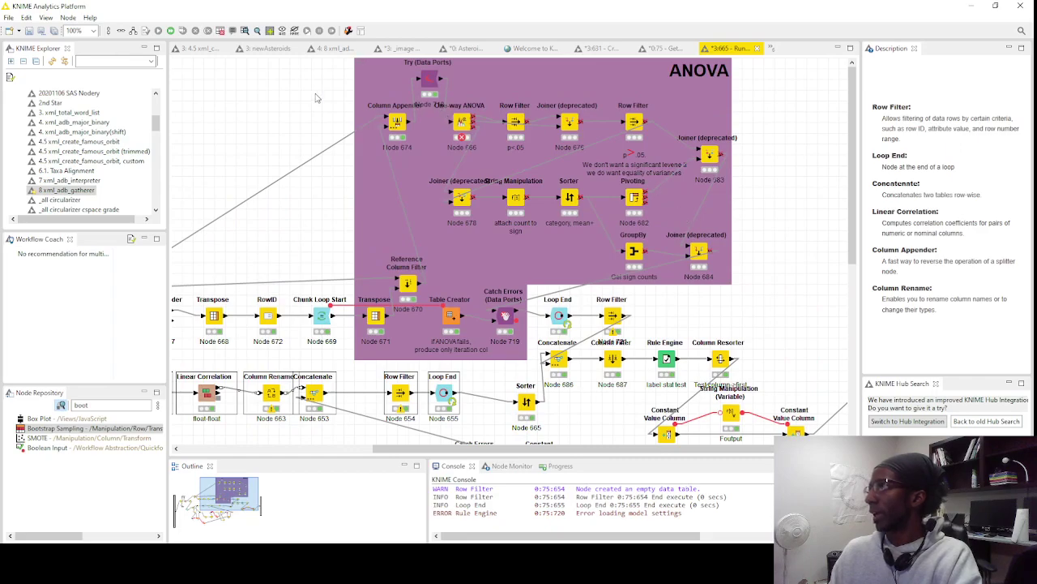
{"action": "left_click_drag", "start_coordinate": [316, 97], "coordinate": [786, 209]}
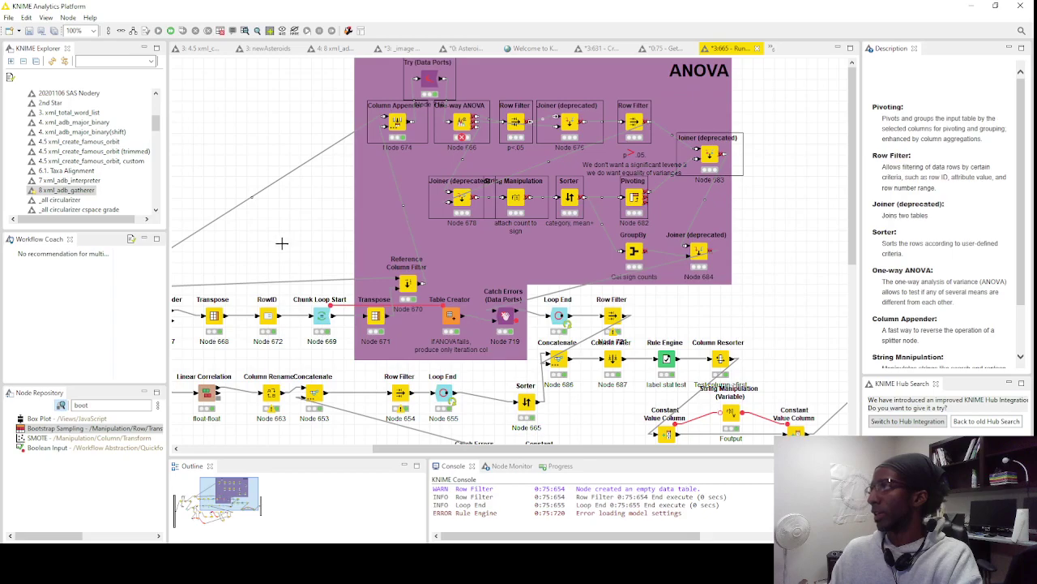
{"action": "left_click_drag", "start_coordinate": [282, 244], "coordinate": [791, 337]}
{"action": "left_click", "coordinate": [770, 307]}
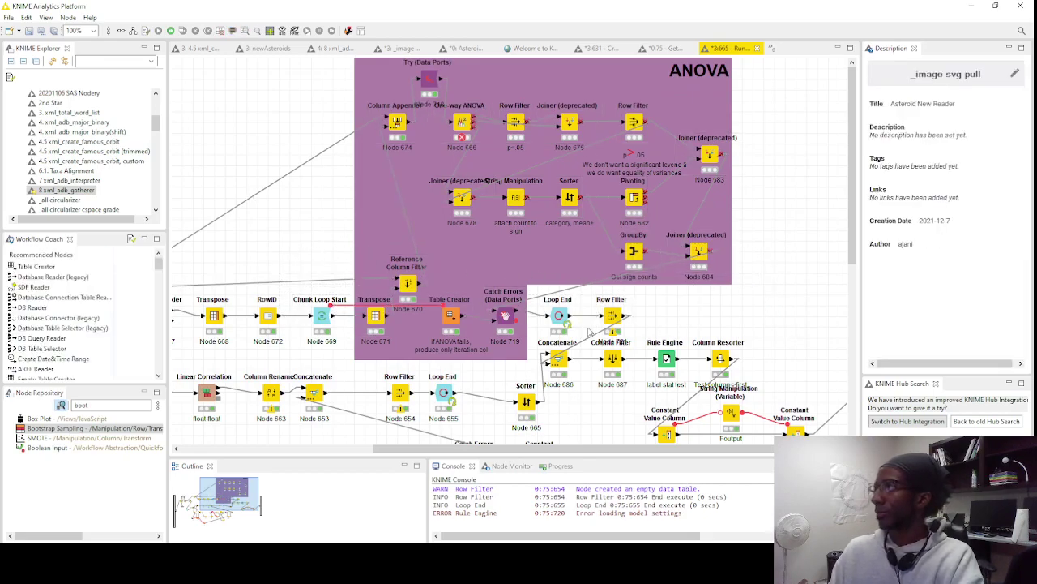
Review how the ANOVA, correlation and Kruskal-Wallis branches join at the end of the Run Tests metanode, and close it
{"action": "scroll", "coordinate": [579, 325], "scroll_direction": "down", "scroll_amount": 3}
{"action": "scroll", "coordinate": [572, 321], "scroll_direction": "down", "scroll_amount": 1}
{"action": "scroll", "coordinate": [588, 284], "scroll_direction": "up", "scroll_amount": 5}
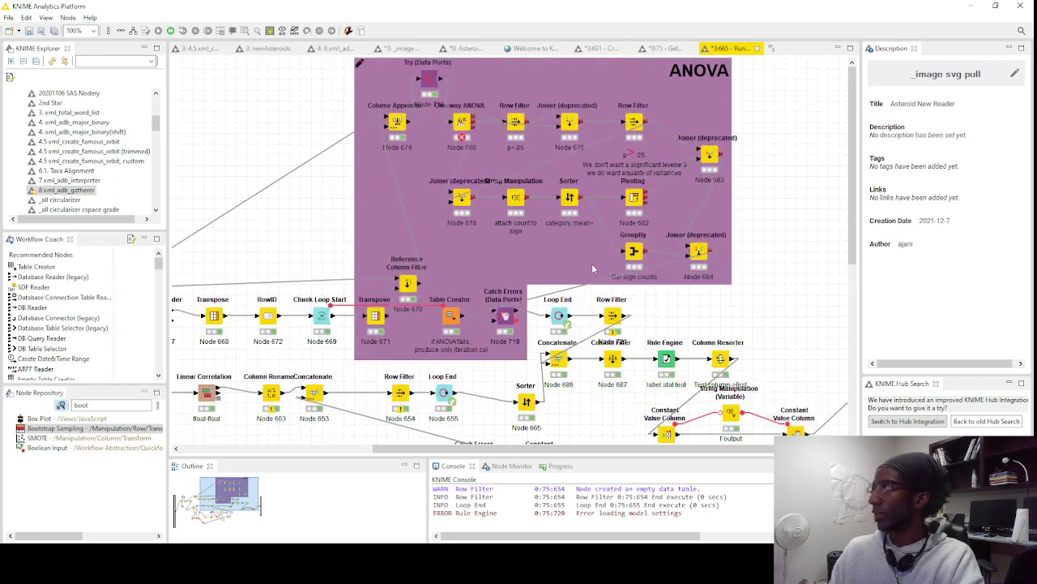
{"action": "scroll", "coordinate": [591, 268], "scroll_direction": "down", "scroll_amount": 7}
{"action": "scroll", "coordinate": [597, 294], "scroll_direction": "up", "scroll_amount": 2}
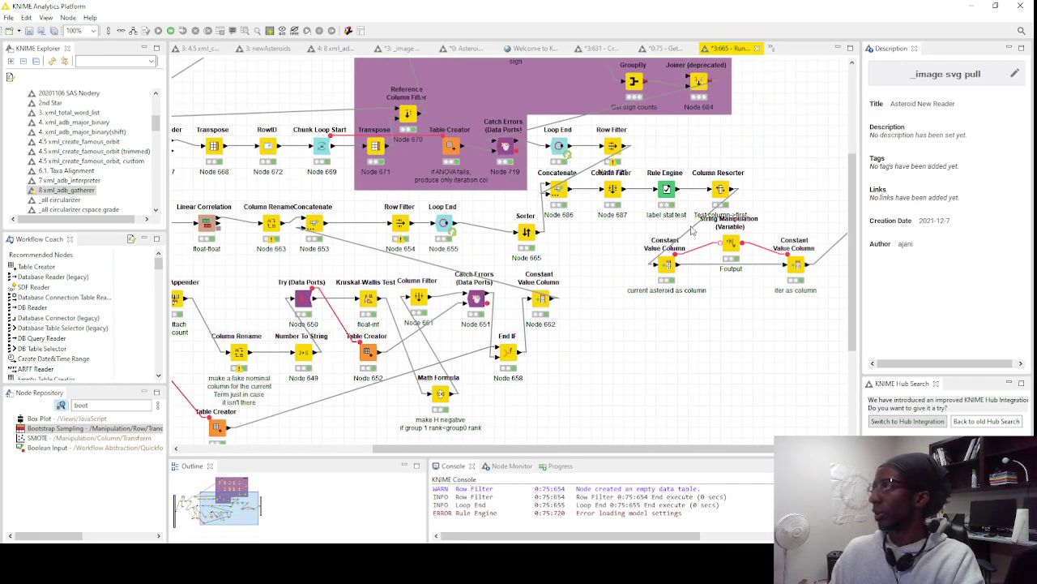
{"action": "left_click", "coordinate": [757, 47]}
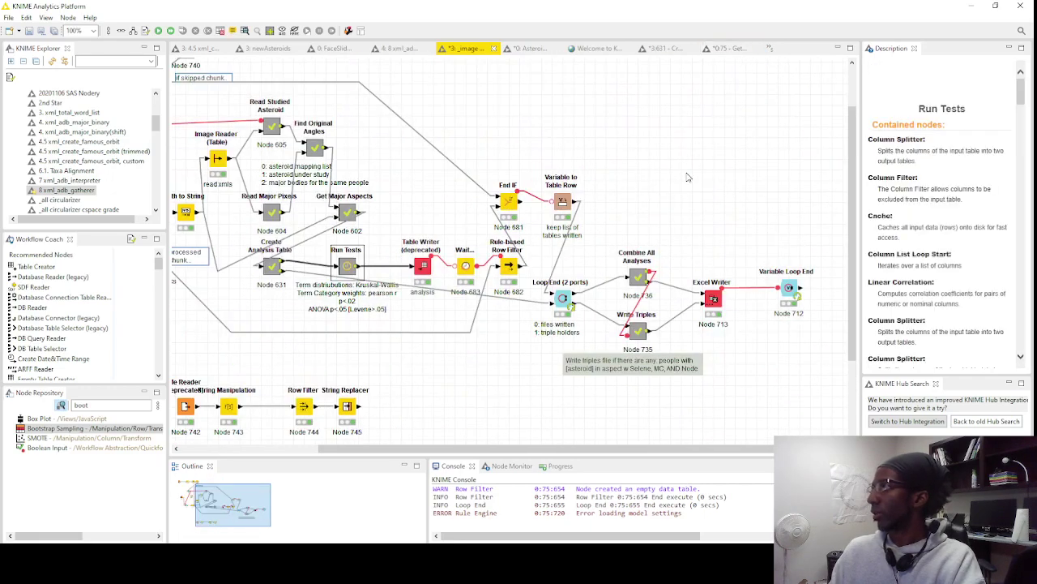
Inspect the aspects in the Write Triples node's Output table, and close it
{"action": "right_click", "coordinate": [640, 332]}
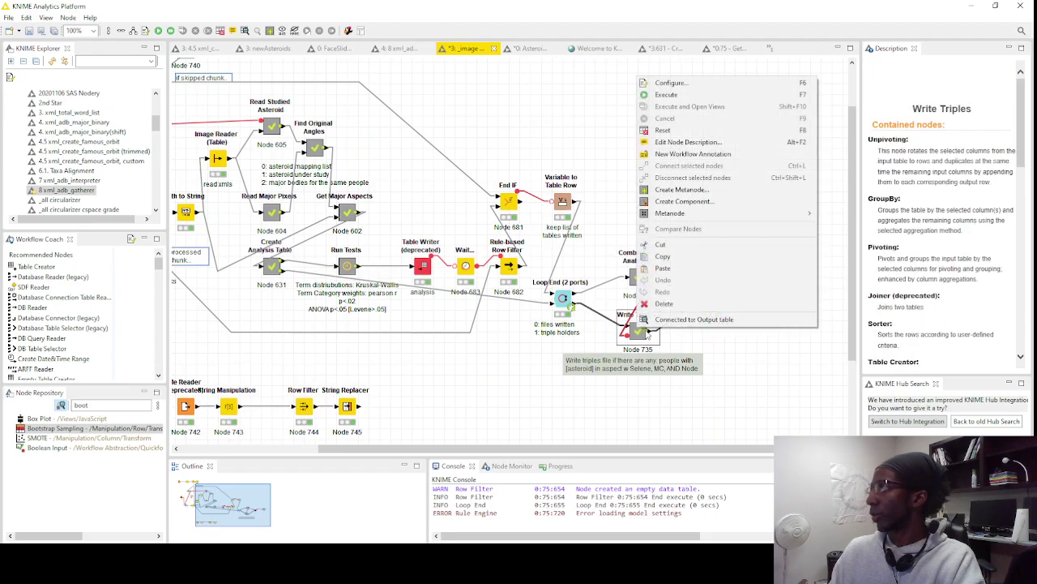
{"action": "left_click", "coordinate": [693, 324]}
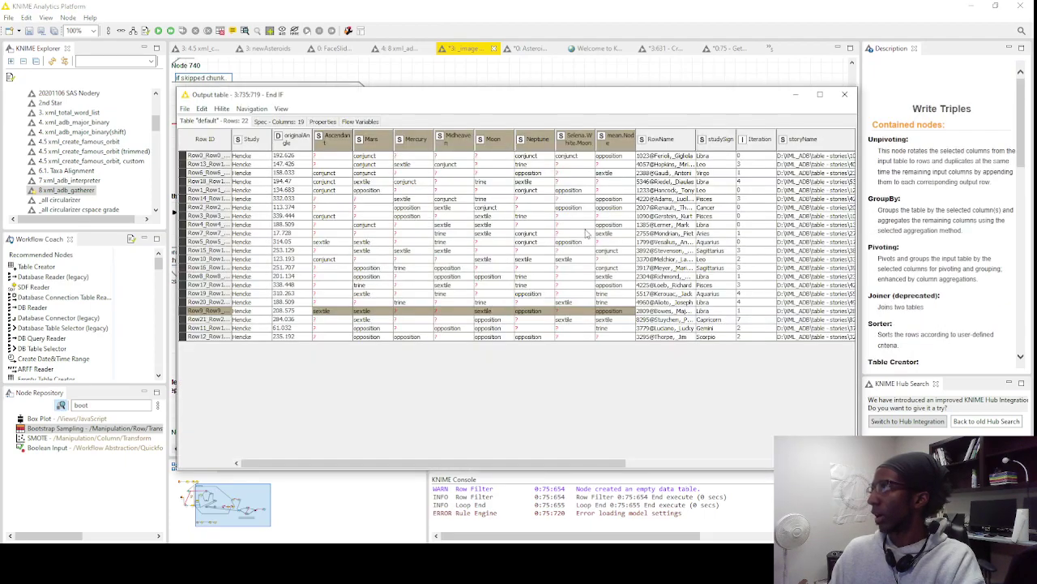
{"action": "left_click", "coordinate": [844, 94]}
Open the Combine All Analyses node's Stringified Collections table and highlight the public and widow rows, followed by the block starting at adult
{"action": "left_click", "coordinate": [639, 277]}
{"action": "right_click", "coordinate": [639, 277]}
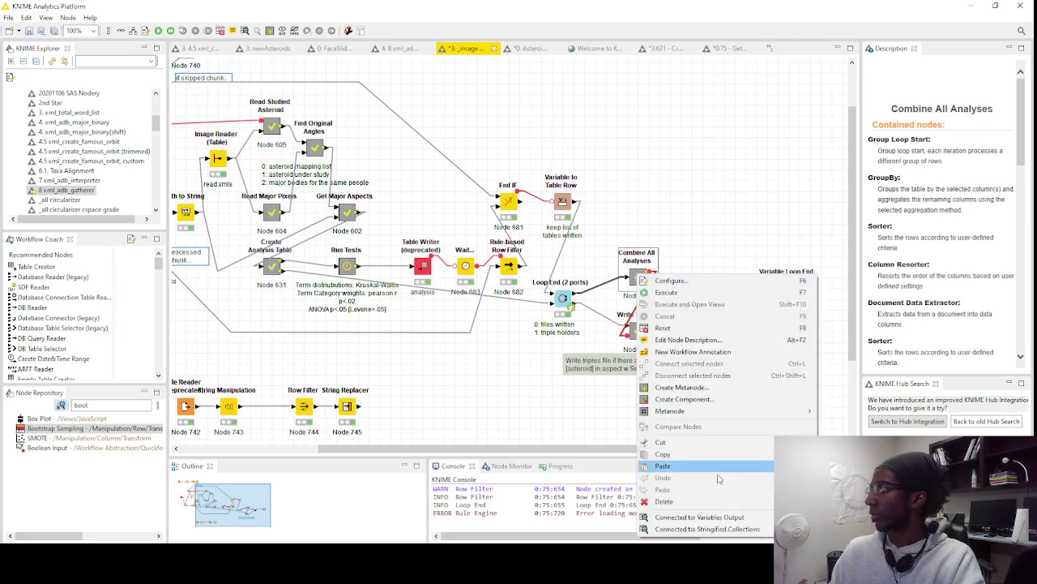
{"action": "left_click", "coordinate": [710, 530]}
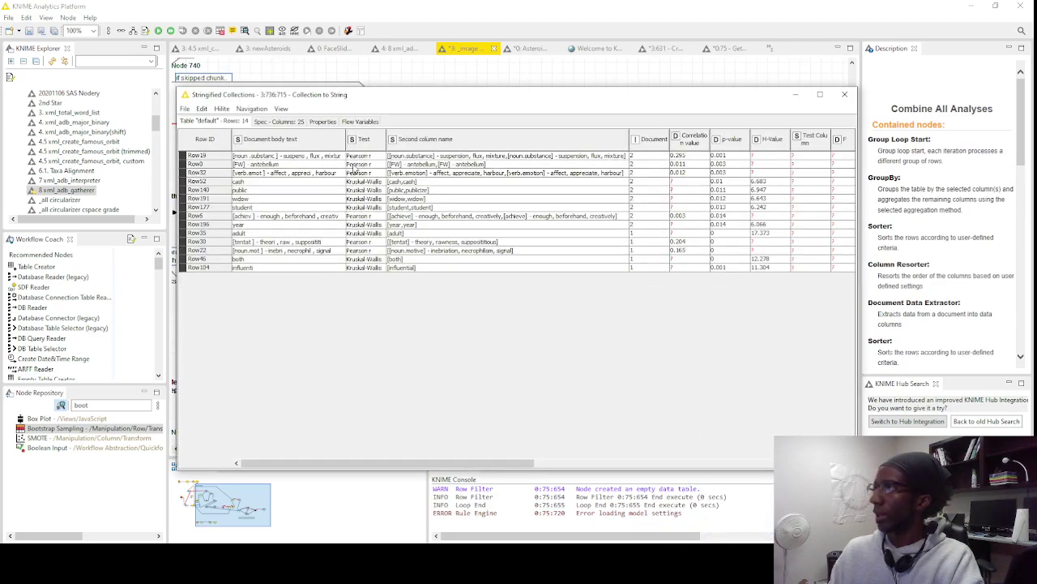
{"action": "left_click_drag", "start_coordinate": [259, 191], "coordinate": [464, 209]}
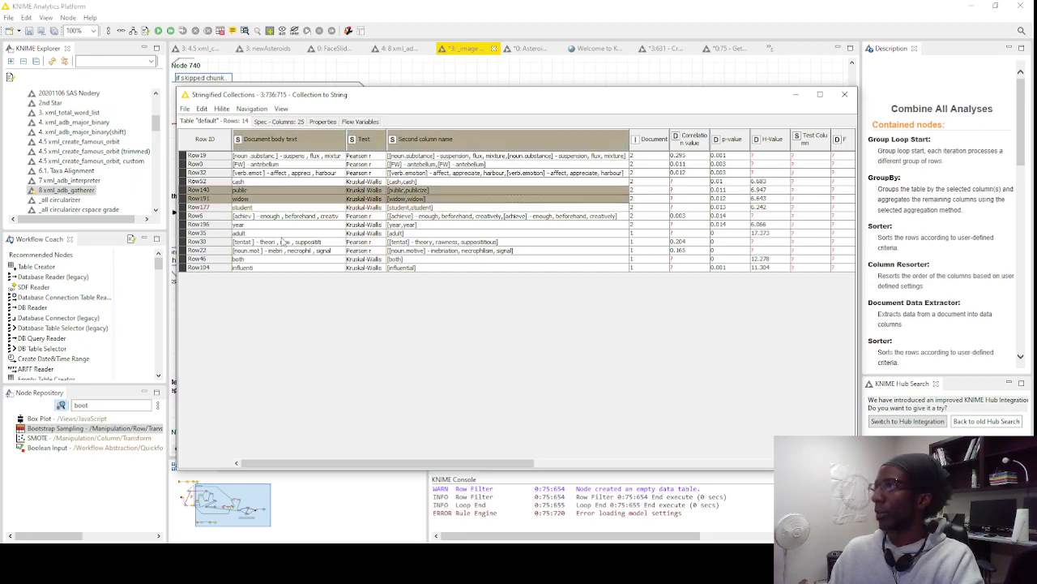
{"action": "left_click_drag", "start_coordinate": [284, 237], "coordinate": [482, 252]}
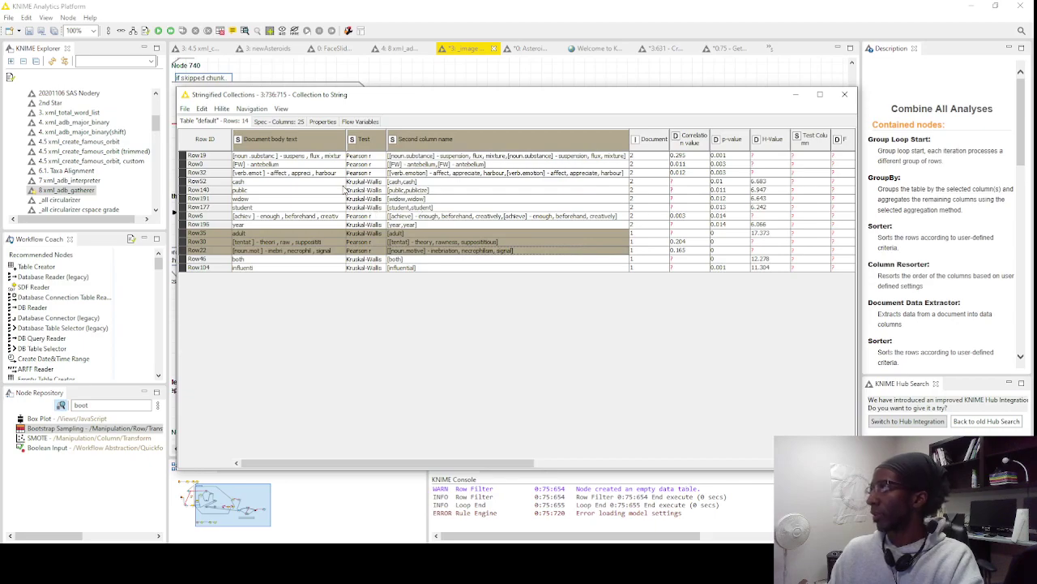